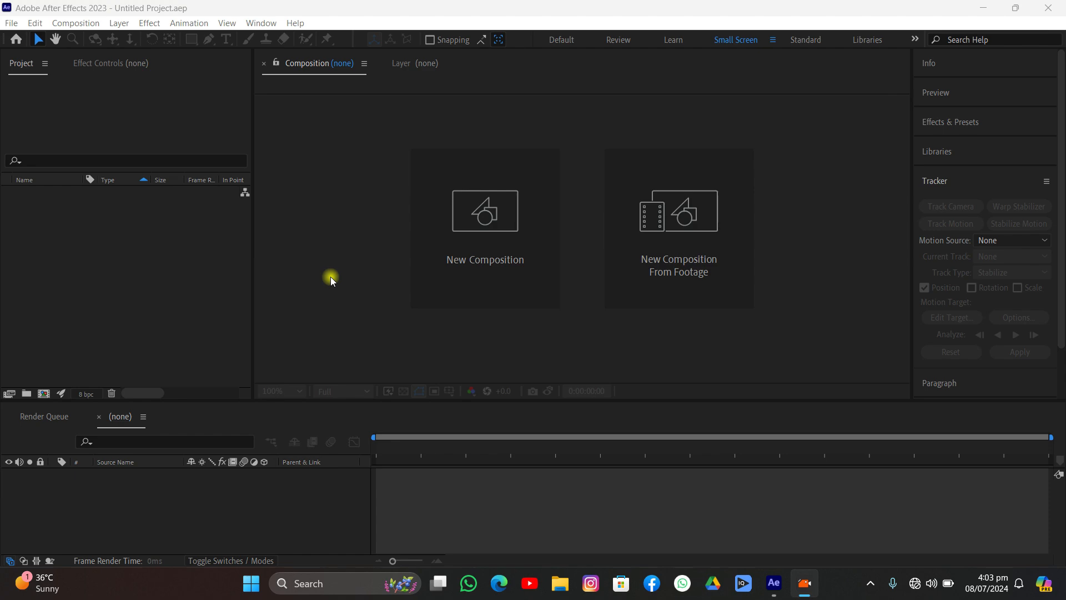
- Import the PNG sequence starting at 0001.png from the 33/PNG folder as footage
{"action": "left_click", "coordinate": [11, 23]}
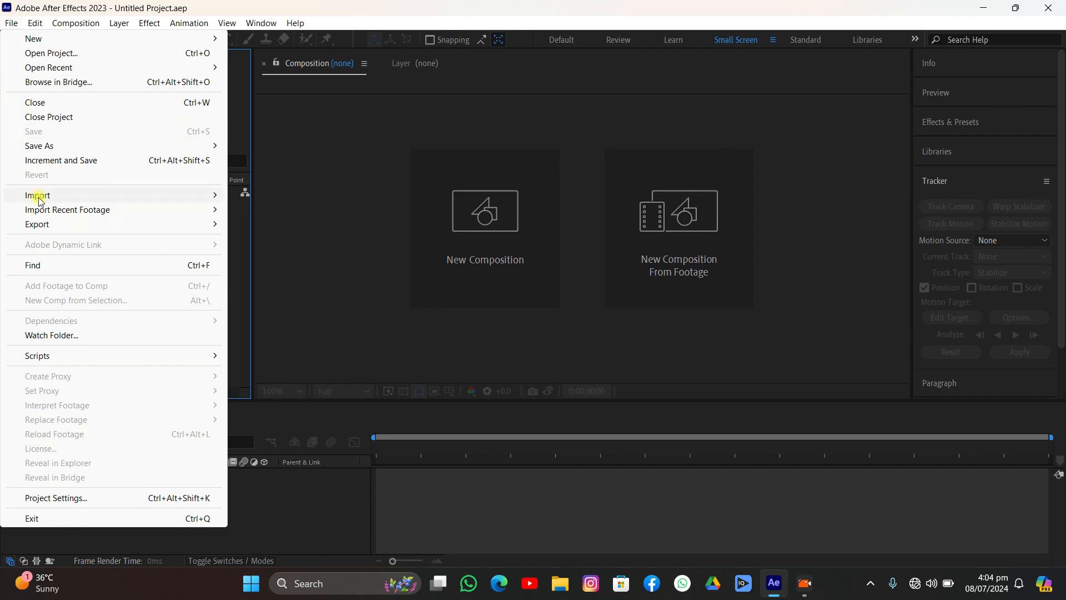
{"action": "mouse_move", "coordinate": [39, 195]}
{"action": "left_click", "coordinate": [329, 197]}
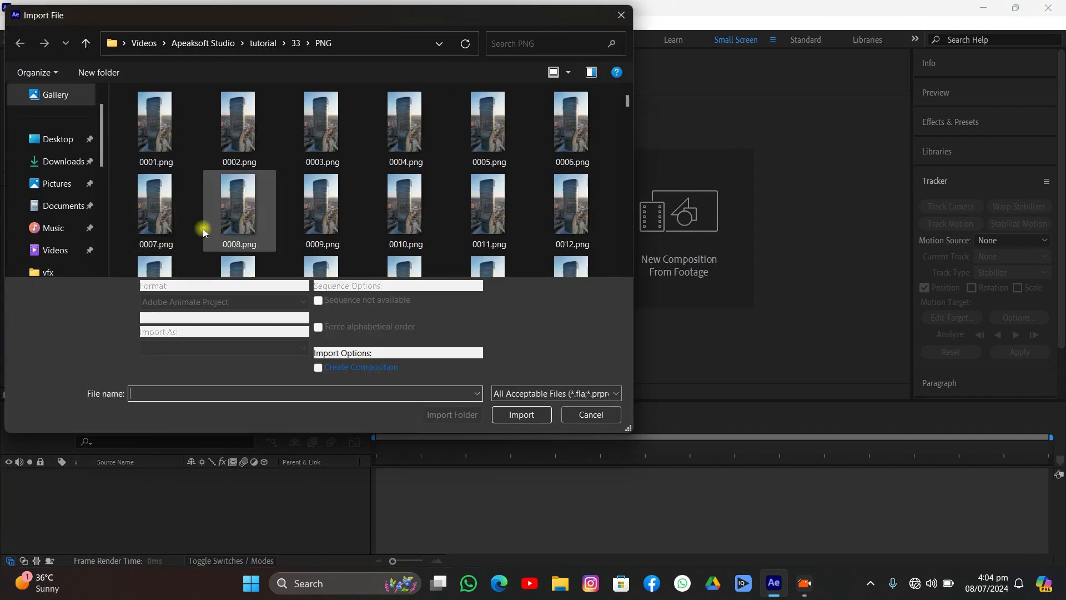
{"action": "left_click", "coordinate": [150, 121]}
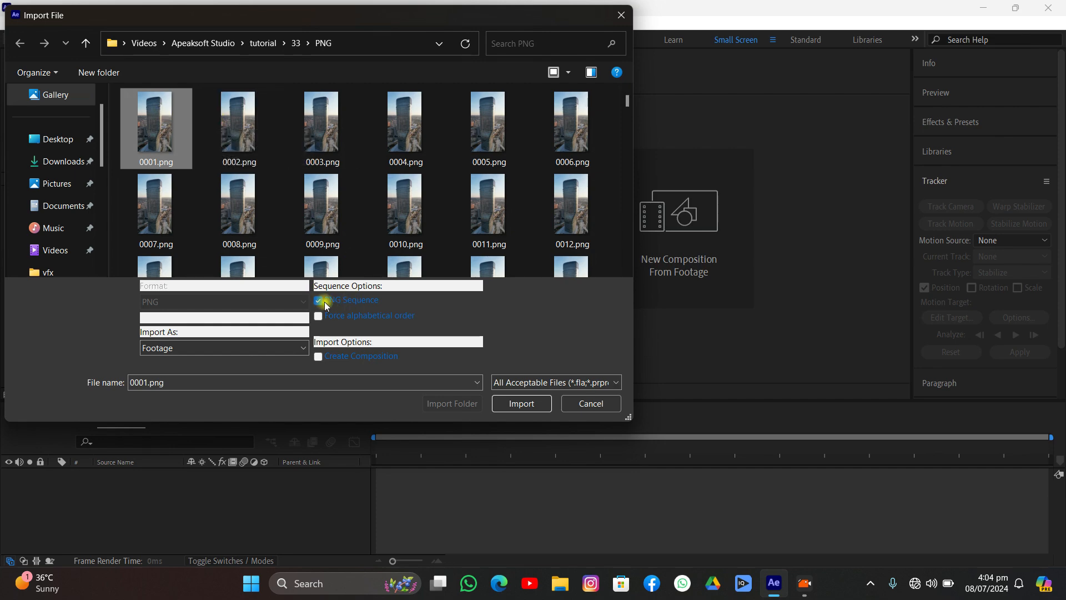
{"action": "left_click", "coordinate": [516, 403]}
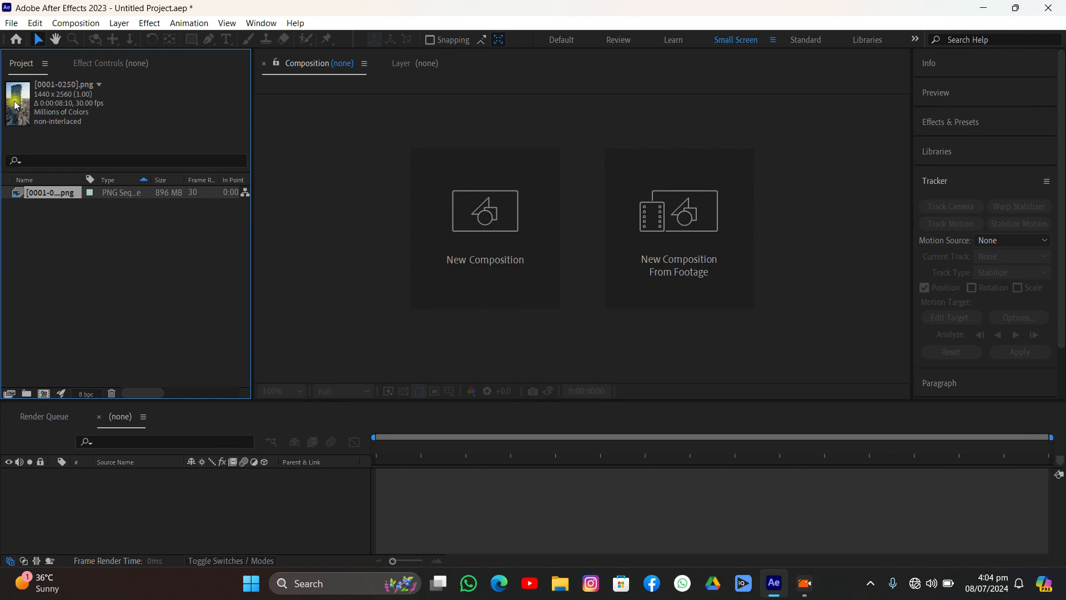
- Create a new composition from the imported PNG sequence and fit the tower footage in view
{"action": "left_click_drag", "start_coordinate": [47, 192], "coordinate": [45, 393]}
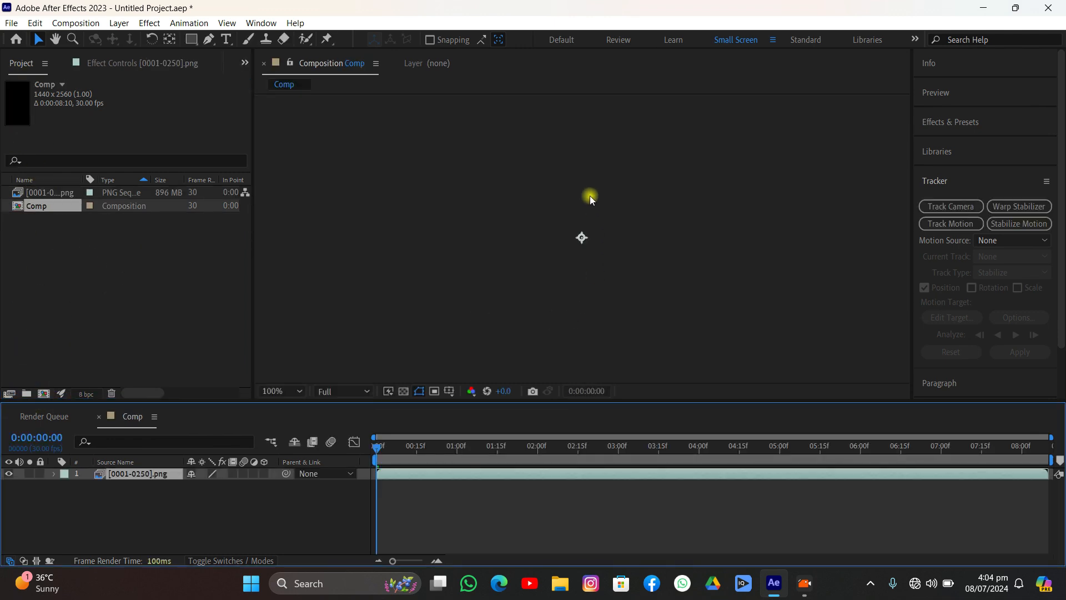
{"action": "scroll", "coordinate": [557, 224], "scroll_direction": "down", "scroll_amount": 4}
{"action": "scroll", "coordinate": [558, 225], "scroll_direction": "up", "scroll_amount": 4}
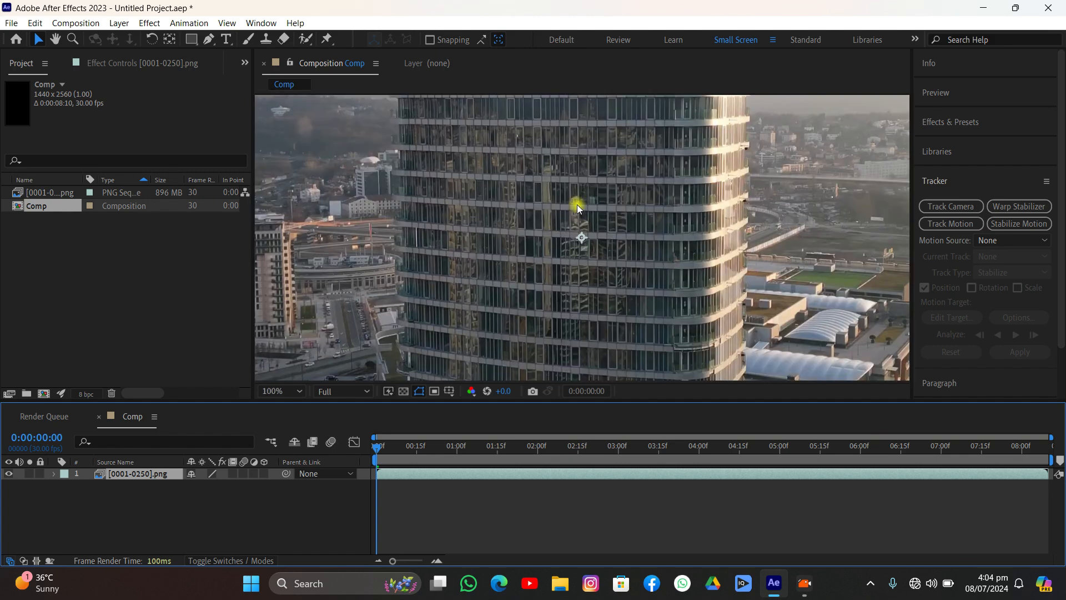
{"action": "scroll", "coordinate": [577, 208], "scroll_direction": "down", "scroll_amount": 4}
{"action": "scroll", "coordinate": [578, 208], "scroll_direction": "up", "scroll_amount": 1}
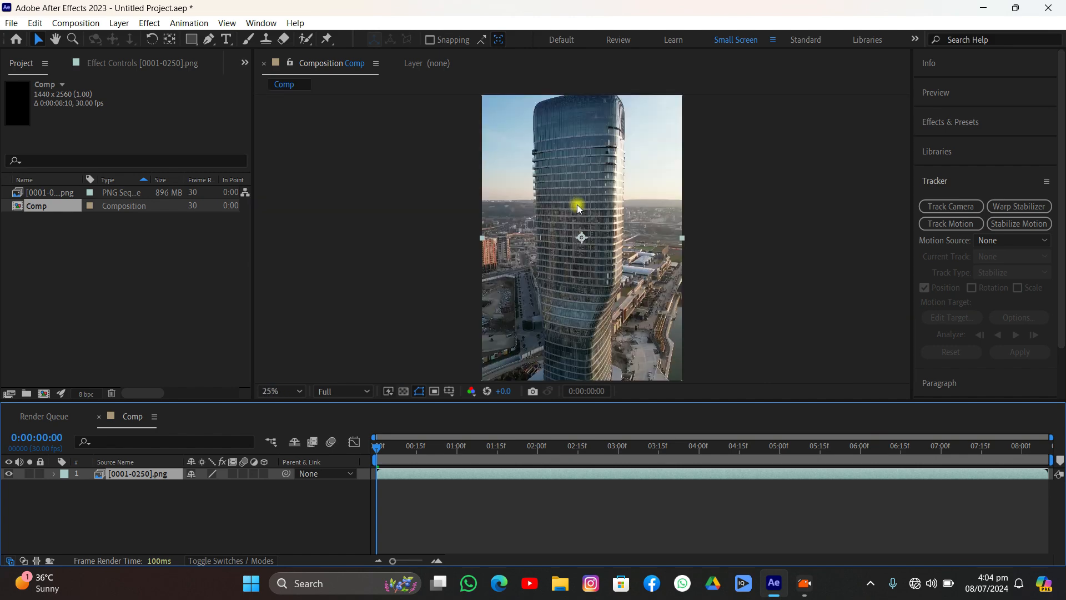
- Run the 3D Camera Tracker on the footage layer with Detailed Analysis enabled
{"action": "left_click", "coordinate": [970, 204]}
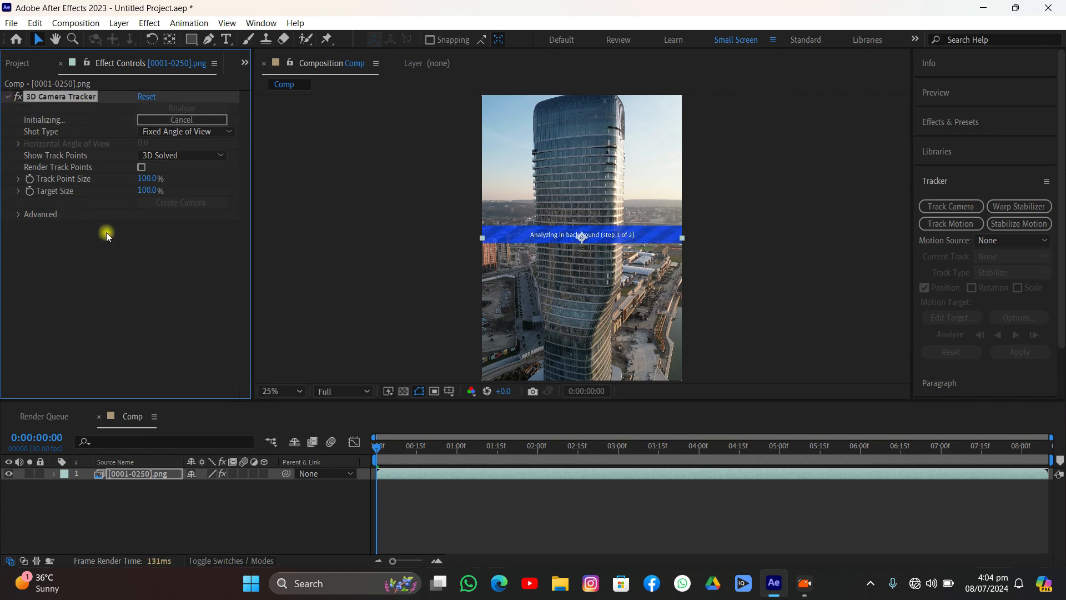
{"action": "left_click", "coordinate": [18, 215]}
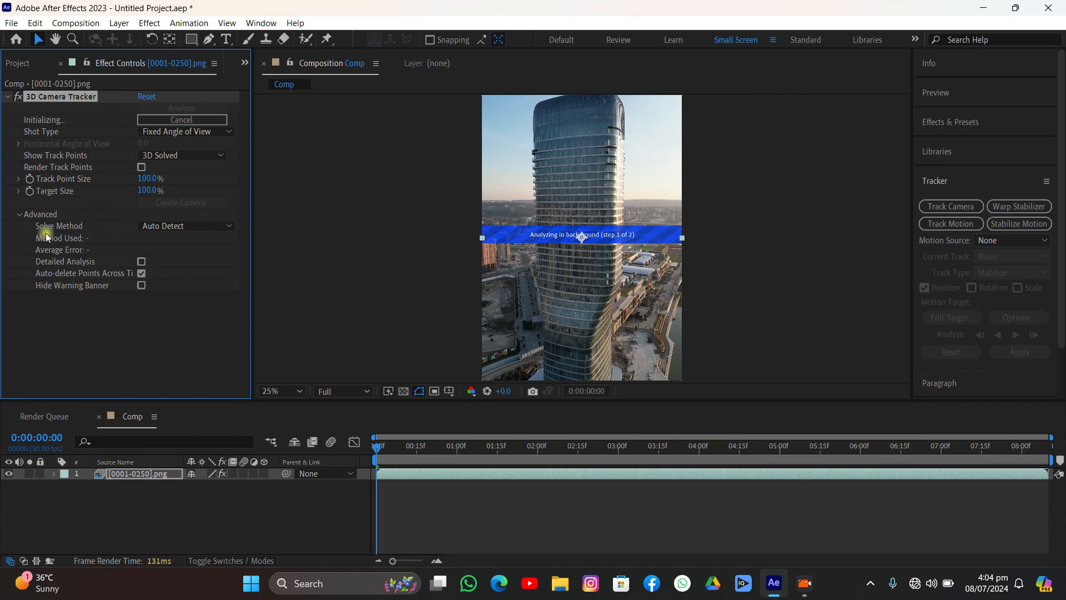
{"action": "left_click", "coordinate": [195, 331]}
{"action": "left_click", "coordinate": [146, 262]}
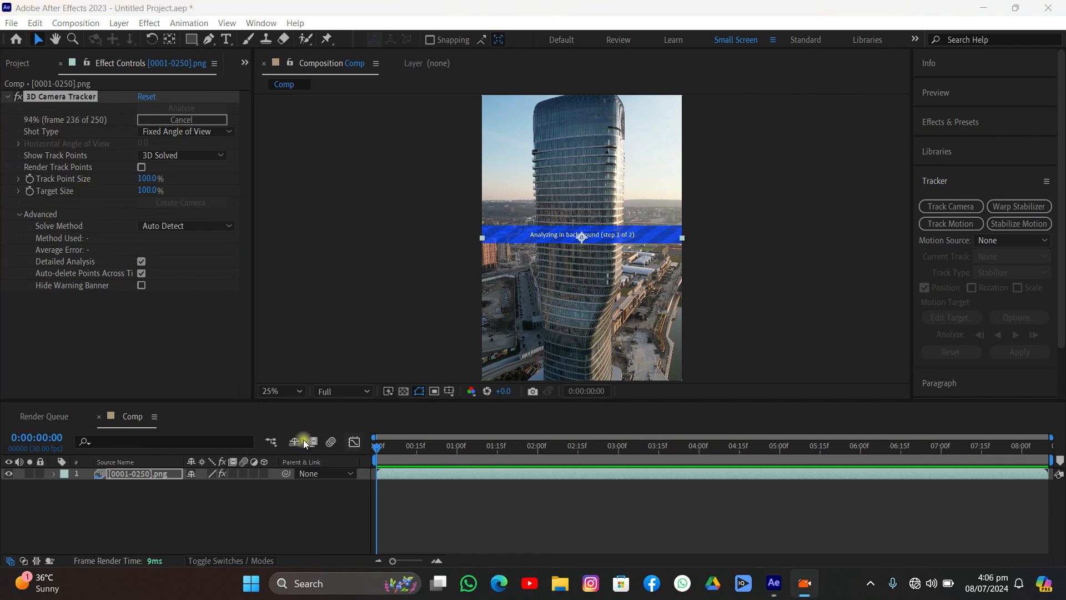
{"action": "left_click", "coordinate": [100, 338]}
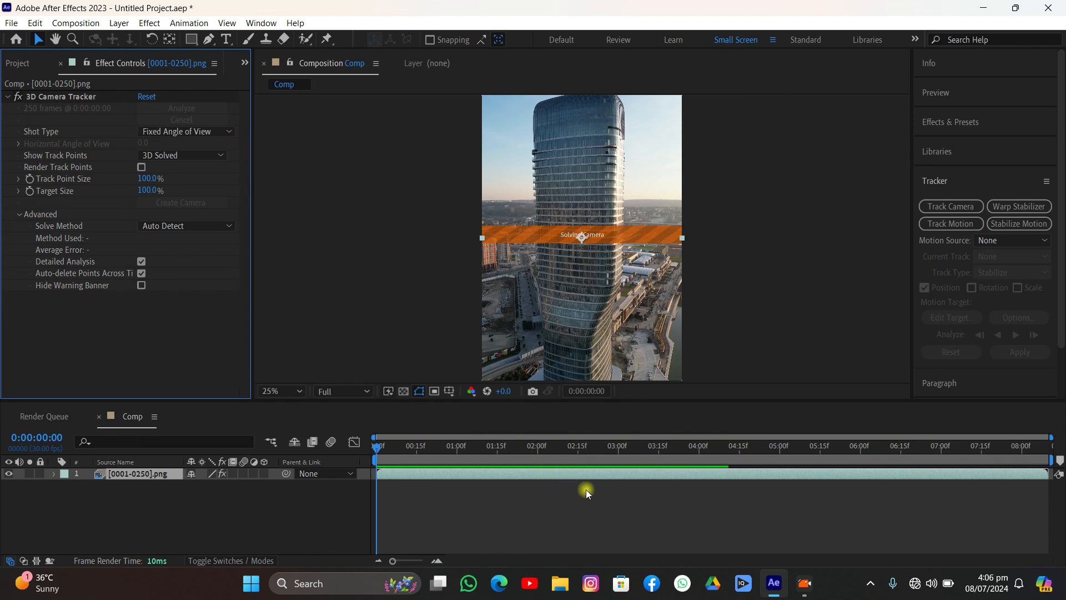
- Try creating a track solid and camera from a group of track points on the tower's upper facade
{"action": "scroll", "coordinate": [576, 253], "scroll_direction": "up", "scroll_amount": 2}
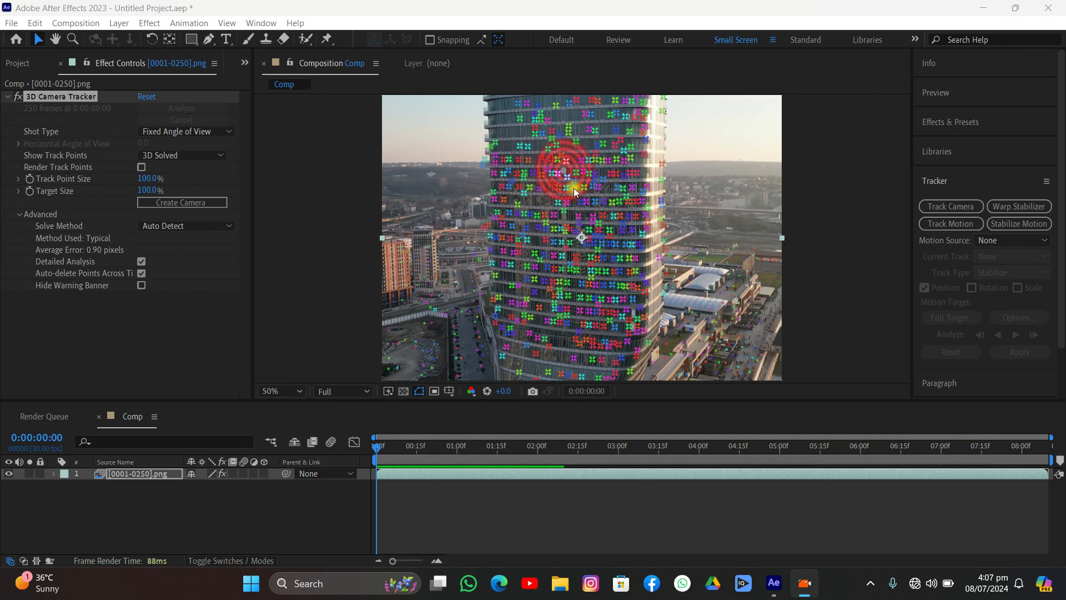
{"action": "mouse_move", "coordinate": [559, 173]}
{"action": "left_mouse_down"}
{"action": "mouse_move", "coordinate": [559, 208]}
{"action": "mouse_move", "coordinate": [599, 161]}
{"action": "mouse_move", "coordinate": [571, 182]}
{"action": "left_mouse_up"}
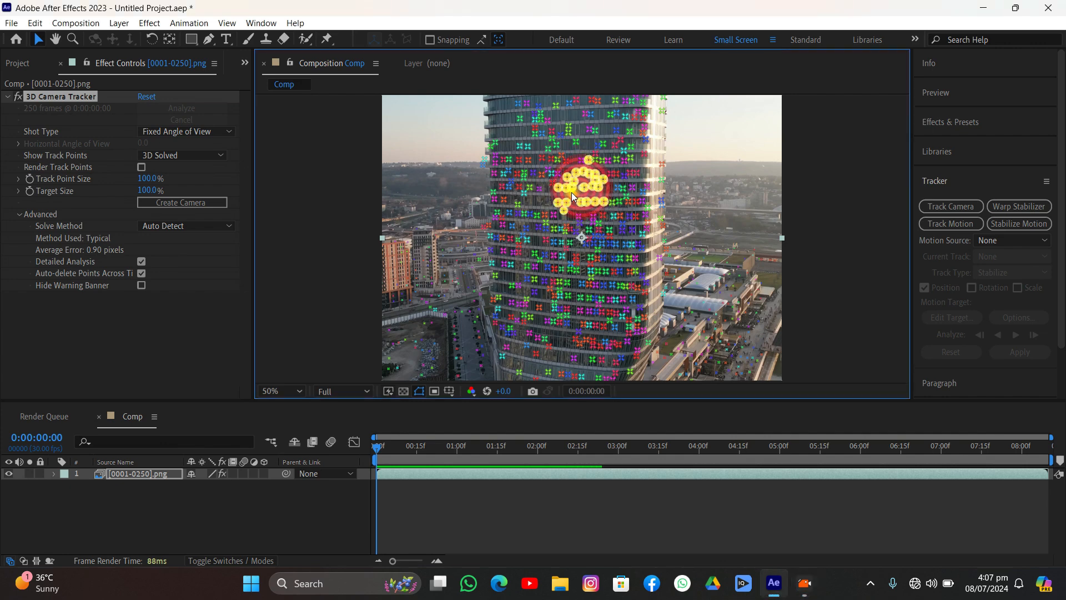
{"action": "right_click", "coordinate": [571, 184]}
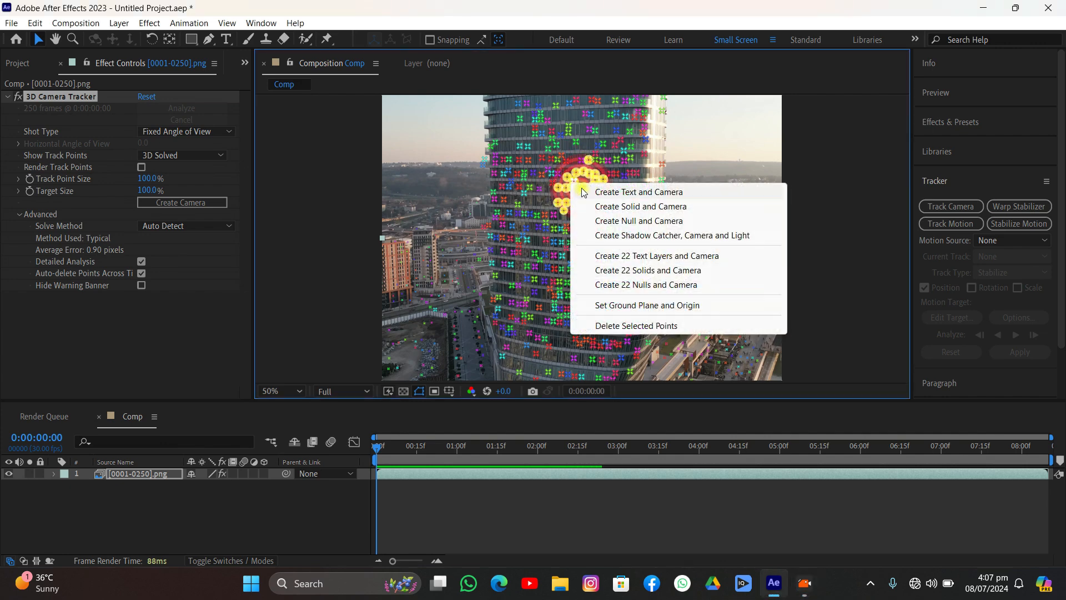
{"action": "left_click", "coordinate": [611, 206]}
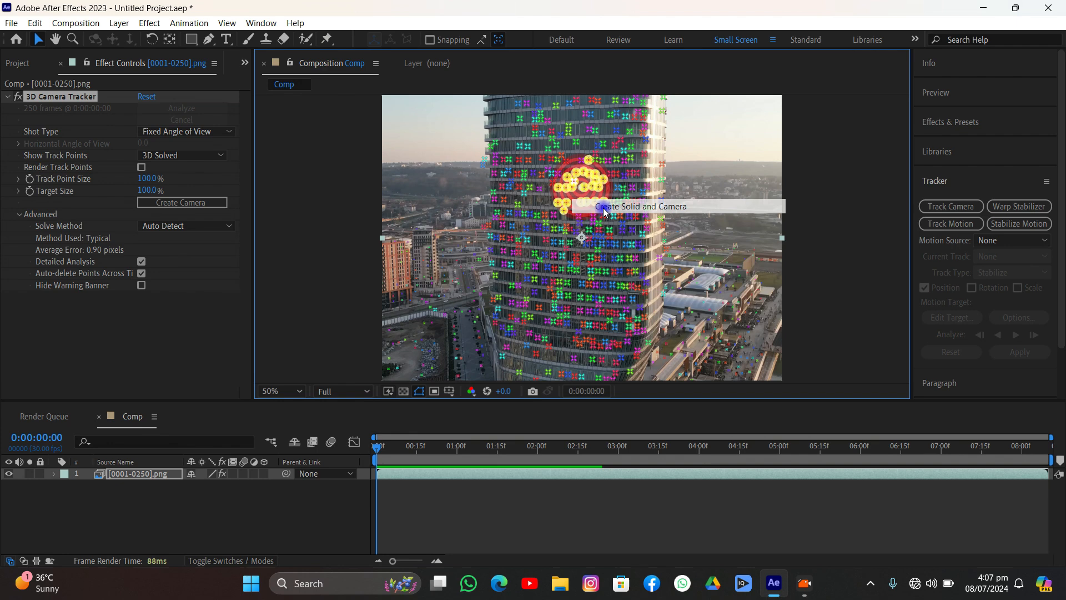
{"action": "left_click", "coordinate": [497, 527]}
{"action": "middle_click_drag", "start_coordinate": [677, 188], "coordinate": [671, 211]}
{"action": "scroll", "coordinate": [588, 220], "scroll_direction": "up", "scroll_amount": 4}
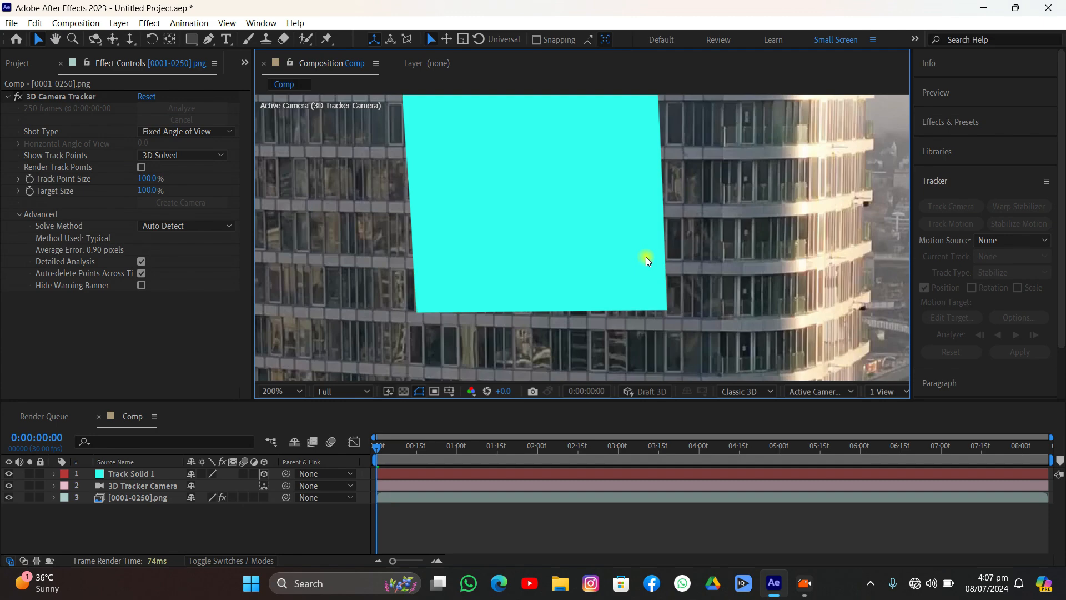
- Play back the composition to check the solid's tracking, and undo the solid and camera creation
{"action": "key", "text": "space"}
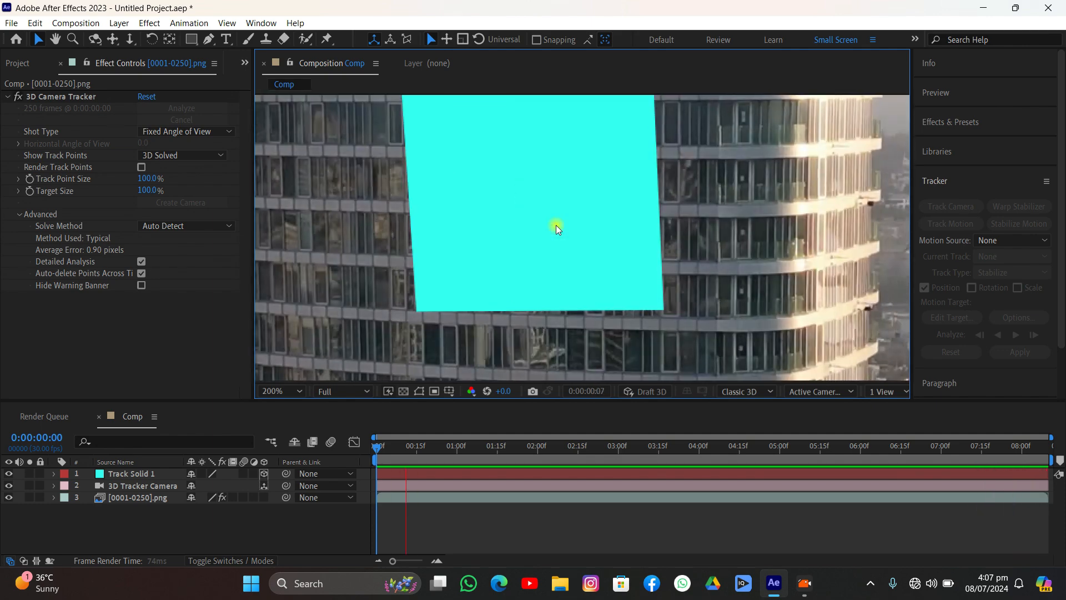
{"action": "scroll", "coordinate": [557, 229], "scroll_direction": "down", "scroll_amount": 3}
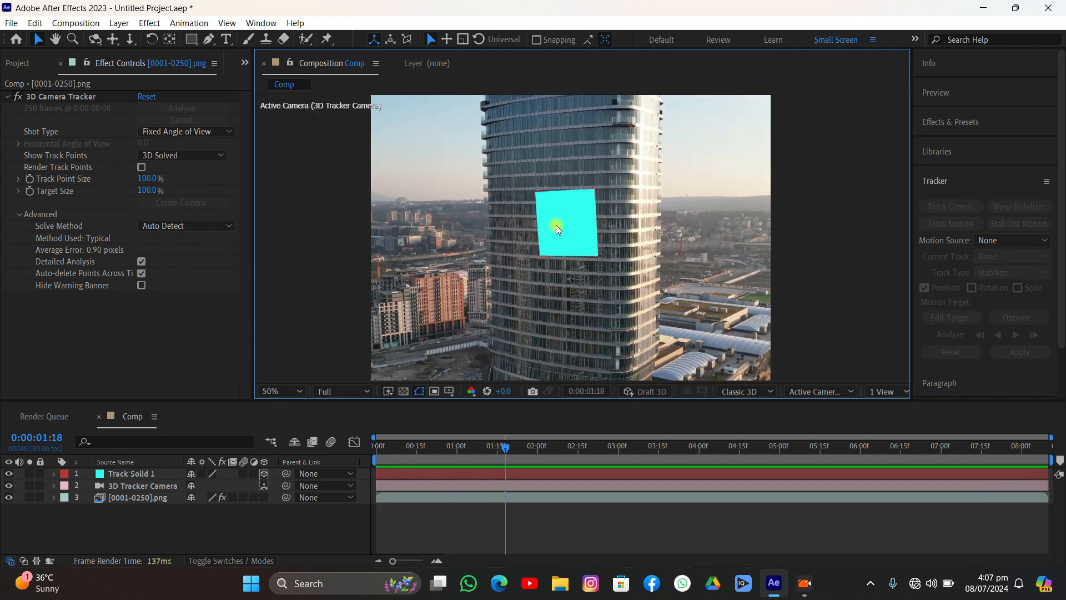
{"action": "key", "text": "space"}
{"action": "key", "text": "ctrl+z"}
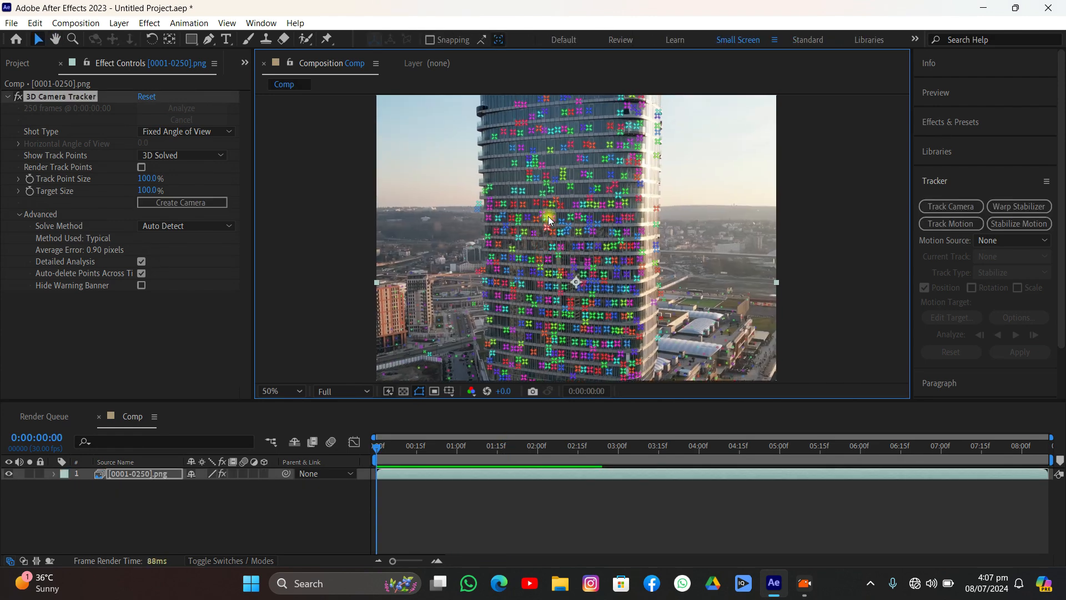
- Create a solid and camera from track points on the left-centre of the tower's facade, and preview how the solid tracks
{"action": "mouse_move", "coordinate": [532, 184]}
{"action": "left_mouse_down"}
{"action": "mouse_move", "coordinate": [522, 220]}
{"action": "mouse_move", "coordinate": [574, 228]}
{"action": "mouse_move", "coordinate": [559, 181]}
{"action": "mouse_move", "coordinate": [548, 199]}
{"action": "left_mouse_up"}
{"action": "right_click", "coordinate": [548, 198]}
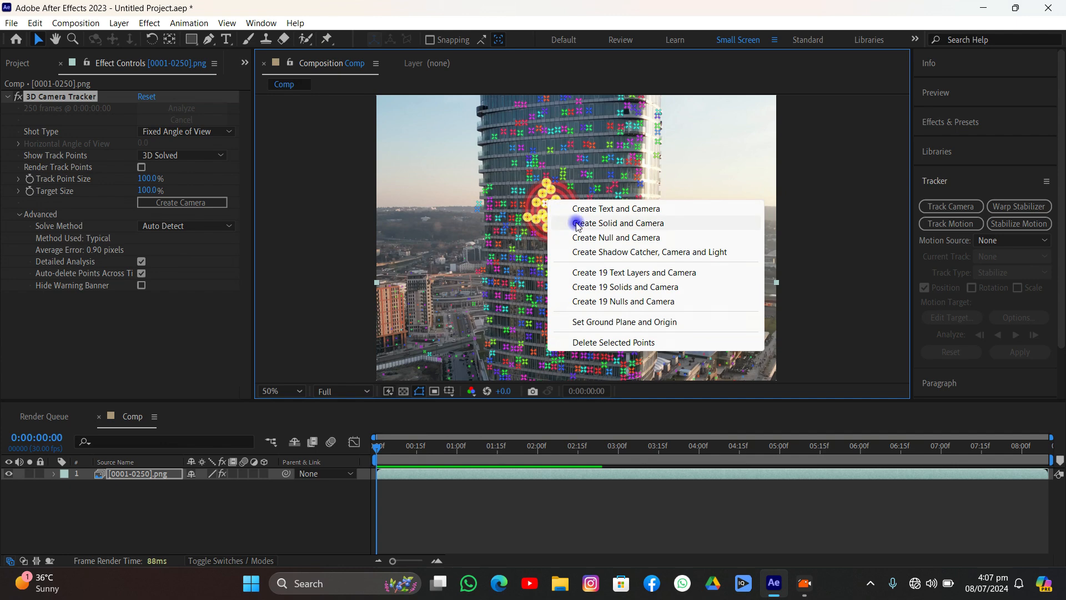
{"action": "left_click", "coordinate": [577, 221]}
{"action": "left_click", "coordinate": [467, 528]}
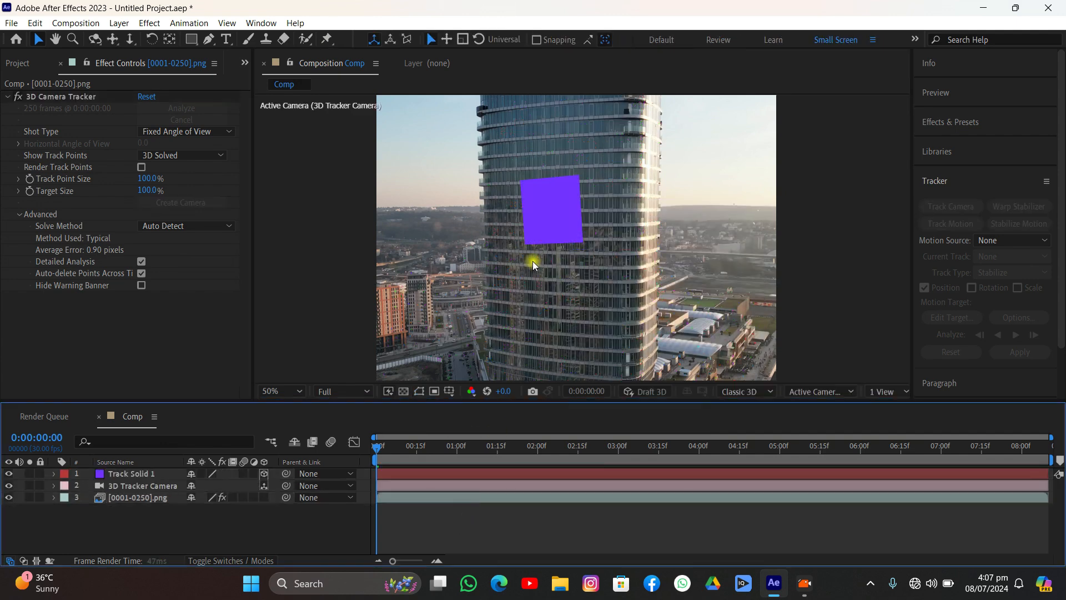
{"action": "scroll", "coordinate": [532, 261], "scroll_direction": "up", "scroll_amount": 6}
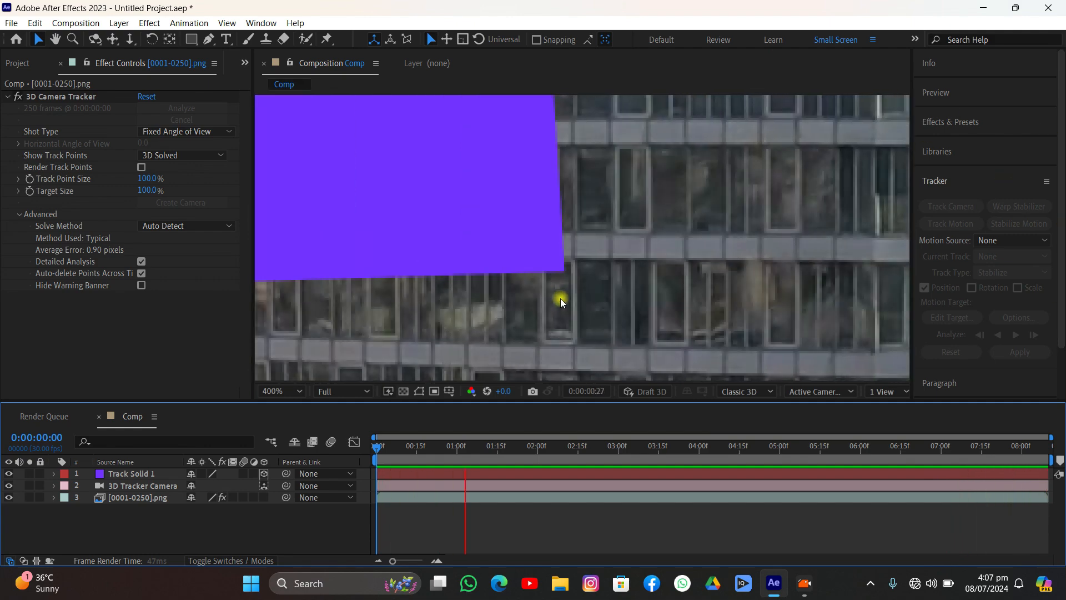
{"action": "key", "text": "space"}
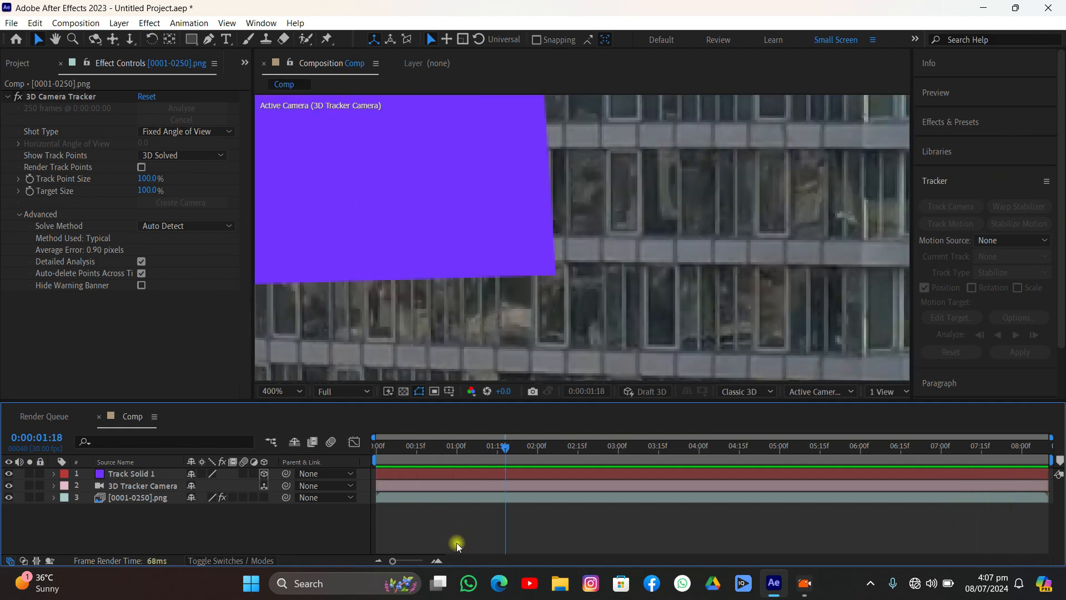
- Select all three layers in the composition and run the Export Composition Data to JSON (1).jsx script
{"action": "left_click", "coordinate": [435, 495]}
{"action": "left_click", "coordinate": [439, 473], "text": "shift"}
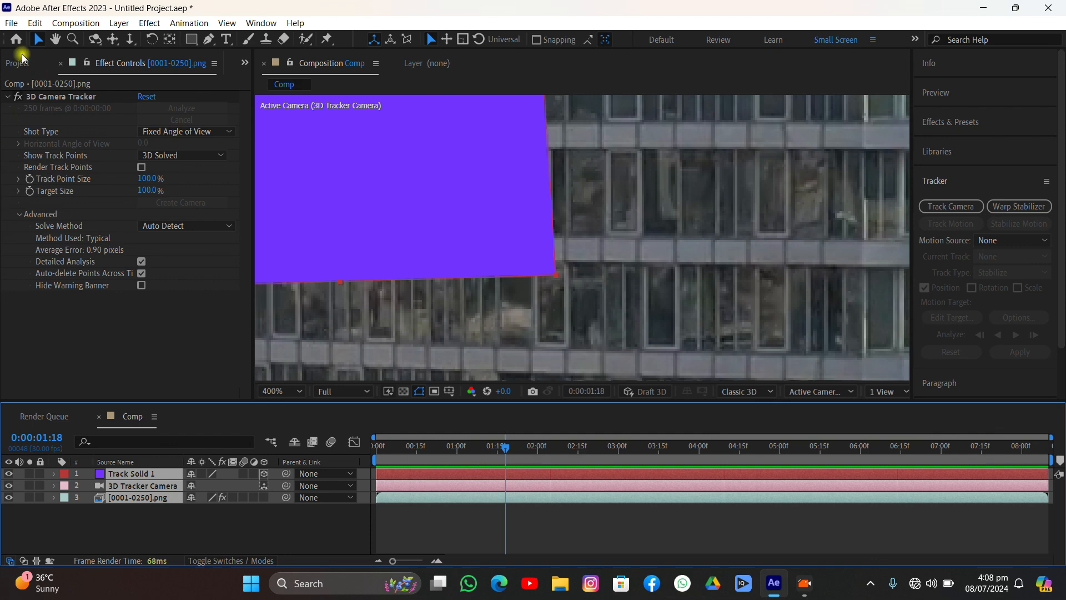
{"action": "left_click", "coordinate": [11, 22]}
{"action": "mouse_move", "coordinate": [45, 354]}
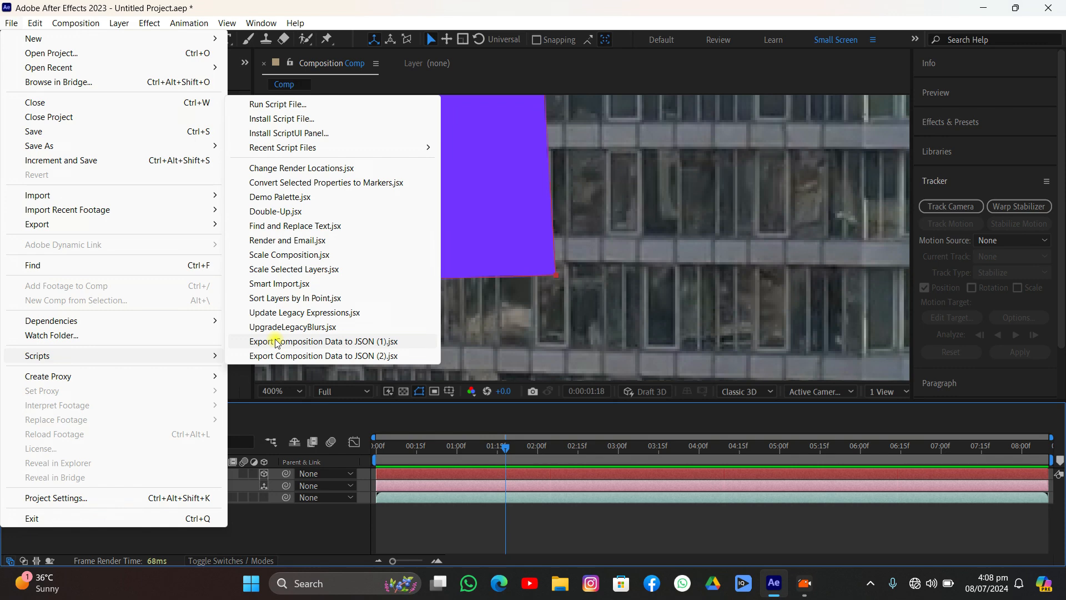
{"action": "left_click", "coordinate": [276, 341]}
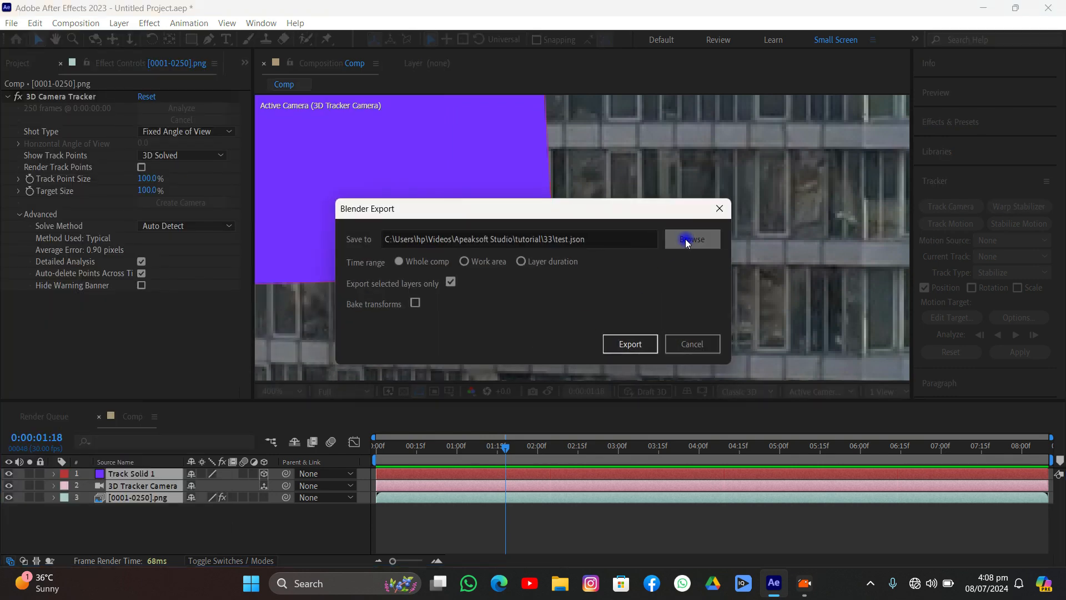
- Export the selected layers' data as a JSON file named xk in the tutorial/33 folder
{"action": "left_click", "coordinate": [688, 240]}
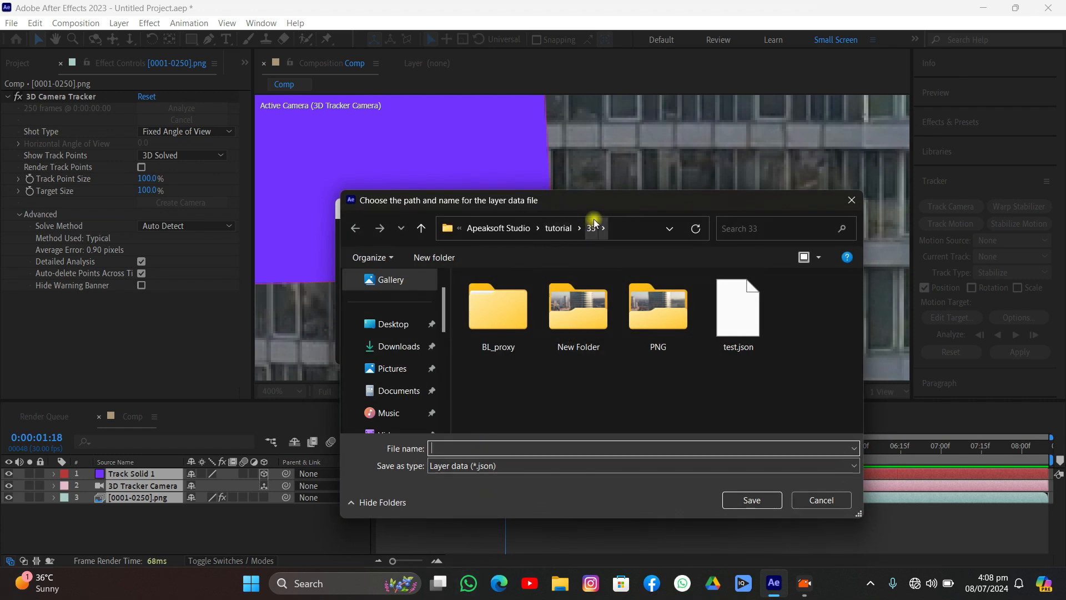
{"action": "left_click_drag", "start_coordinate": [572, 207], "coordinate": [434, 159]}
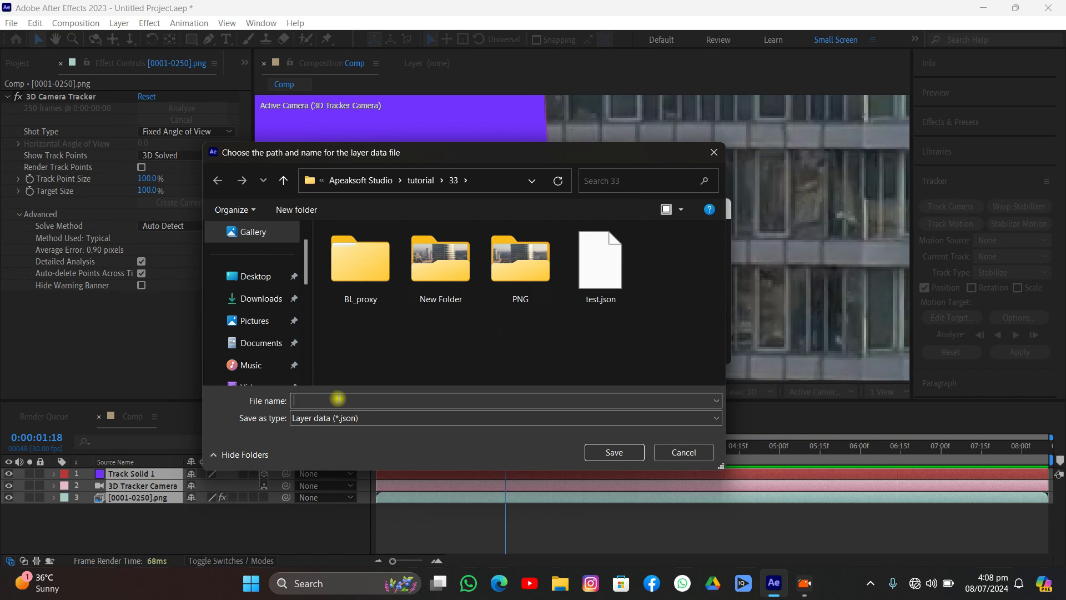
{"action": "type", "text": "xk"}
{"action": "left_click", "coordinate": [599, 451]}
{"action": "left_click", "coordinate": [631, 344]}
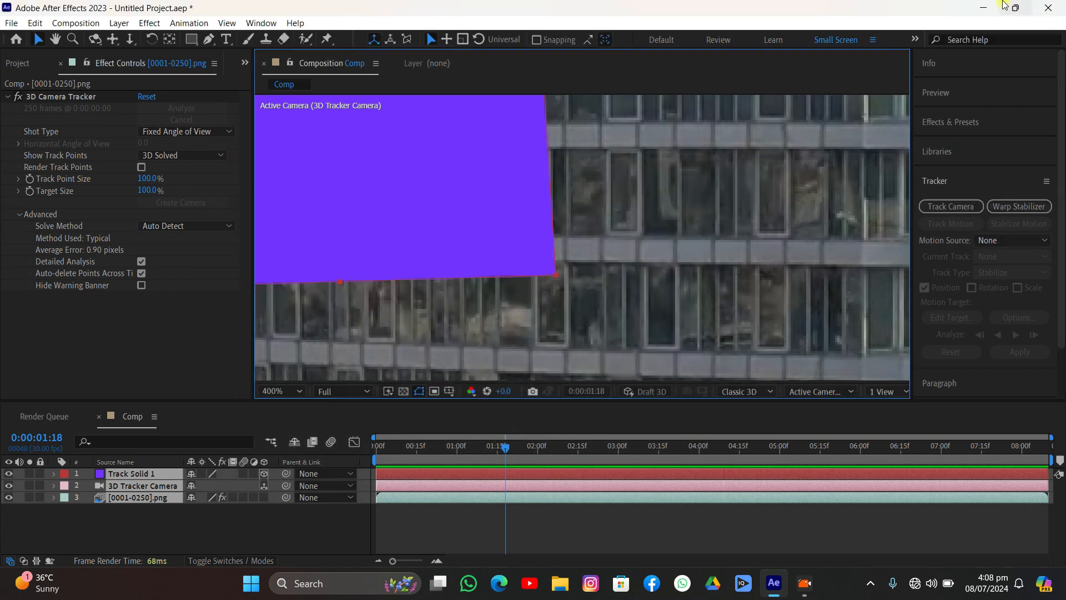
- Switch to Blender with a new default scene and dismiss its splash screen
{"action": "left_click", "coordinate": [983, 8]}
{"action": "double_click", "coordinate": [19, 496]}
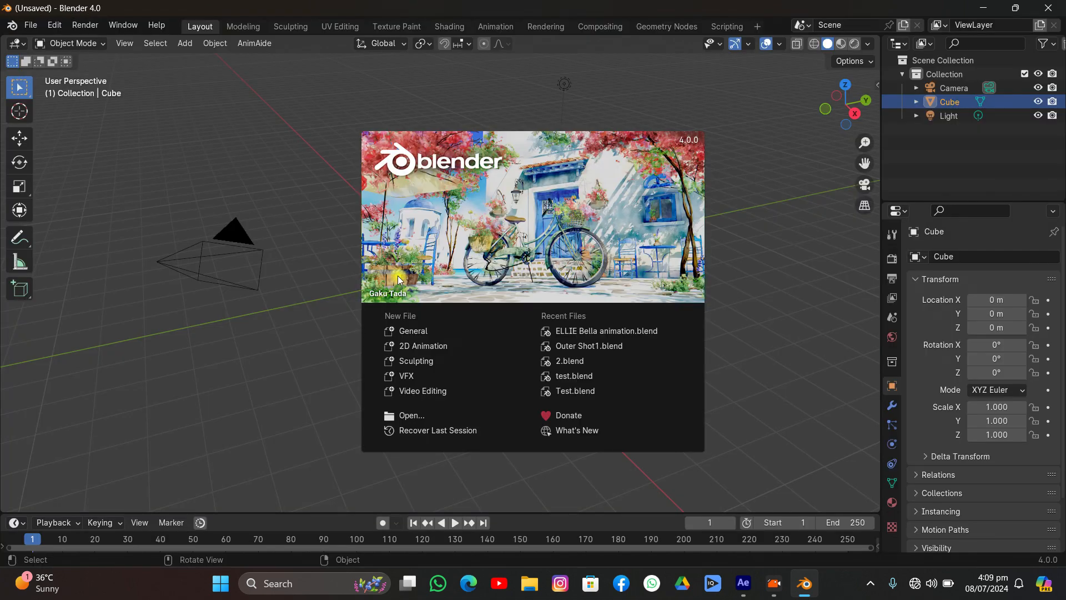
{"action": "left_click", "coordinate": [305, 146]}
- Delete the default camera, cube and light from the scene
{"action": "mouse_move", "coordinate": [538, 238]}
{"action": "middle_mouse_down"}
{"action": "mouse_move", "coordinate": [584, 218]}
{"action": "mouse_move", "coordinate": [541, 221]}
{"action": "middle_mouse_up"}
{"action": "key", "text": "a"}
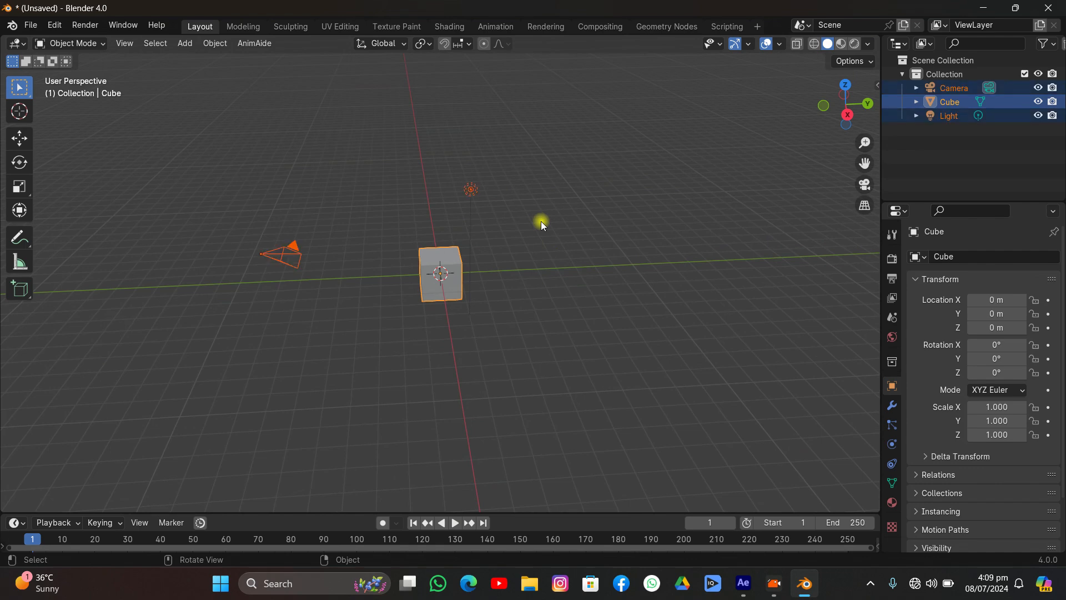
{"action": "key", "text": "x"}
{"action": "left_click", "coordinate": [531, 224]}
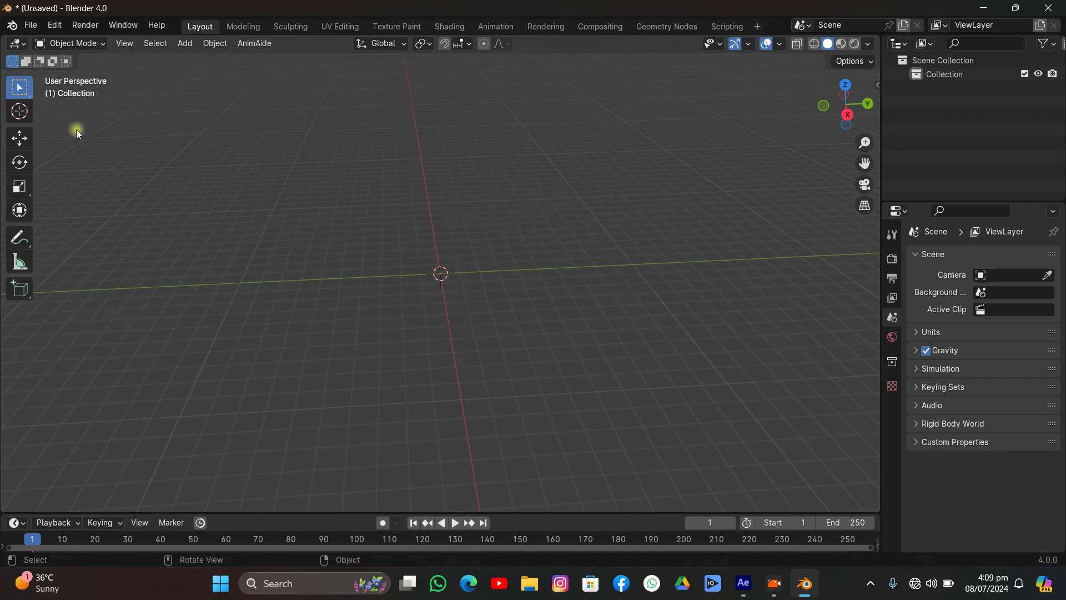
- Open the add-on preferences and search for "afte" to find the After Effects composition importer
{"action": "left_click", "coordinate": [31, 25]}
{"action": "mouse_move", "coordinate": [58, 220]}
{"action": "left_click", "coordinate": [56, 26]}
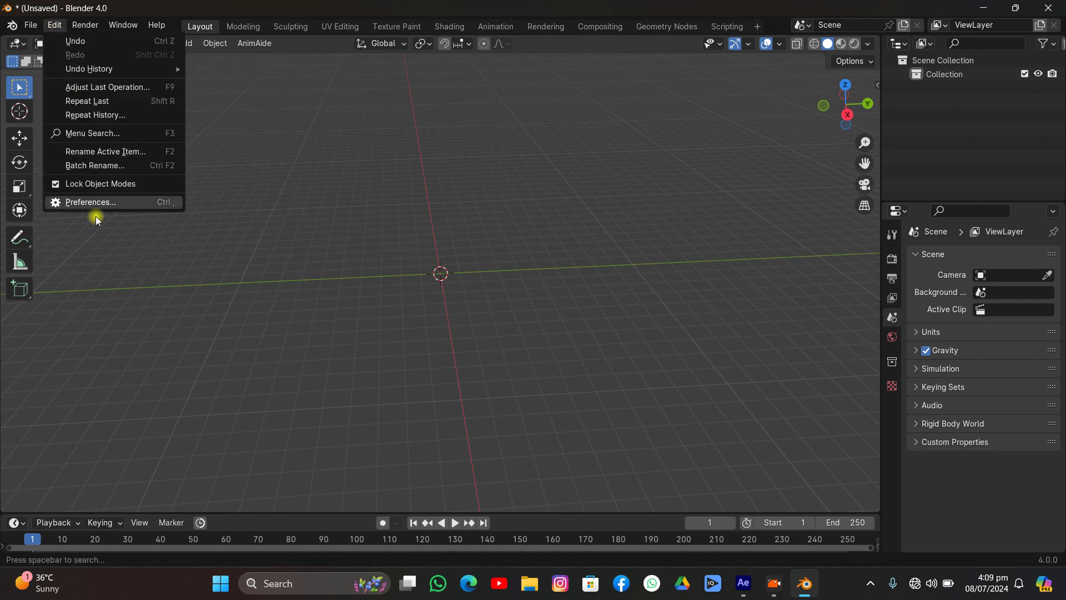
{"action": "left_click", "coordinate": [87, 204]}
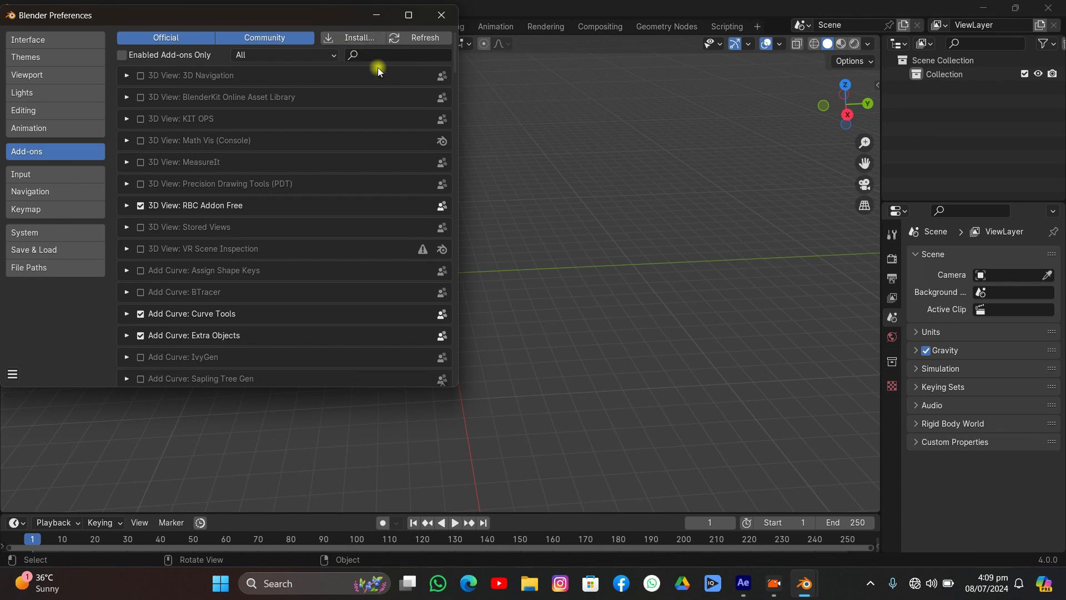
{"action": "left_click", "coordinate": [378, 56]}
{"action": "type", "text": "afte"}
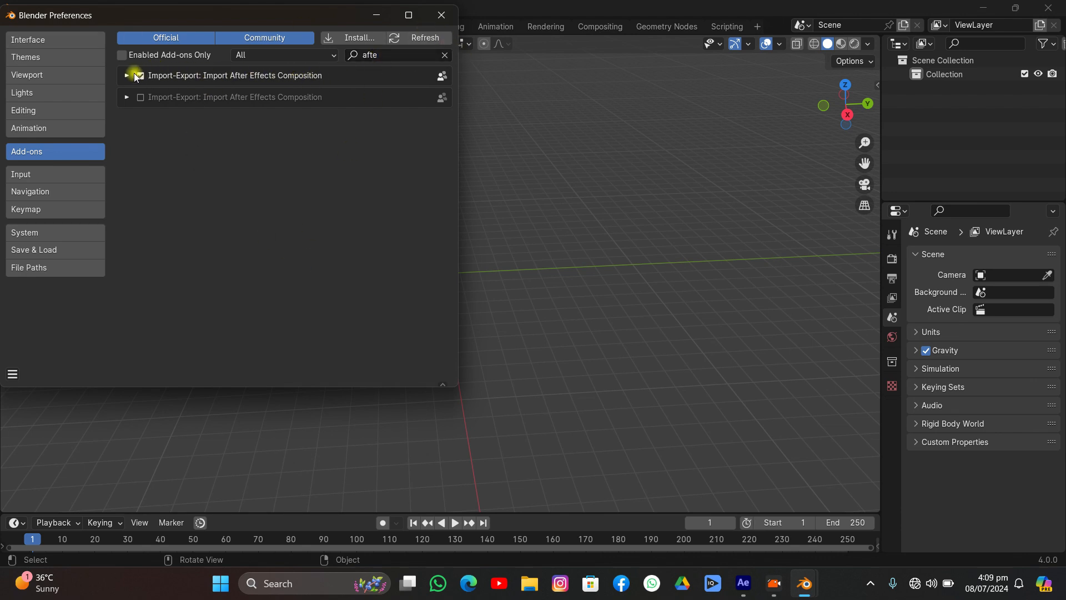
- Import Trxk.json from the tutorial/33 folder as After Effects composition data
{"action": "left_click", "coordinate": [442, 15]}
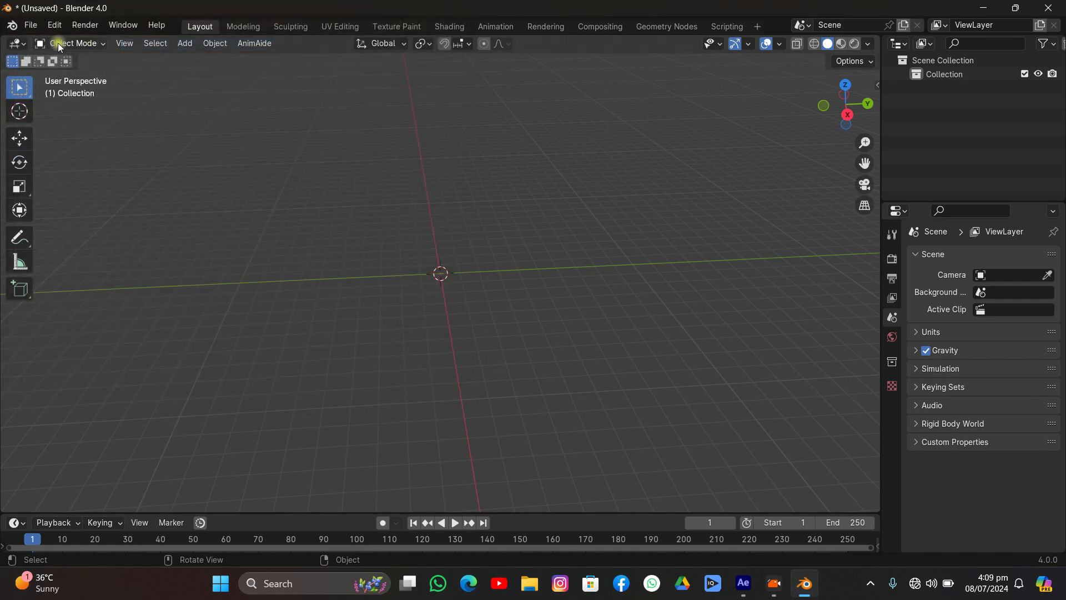
{"action": "left_click", "coordinate": [30, 25]}
{"action": "mouse_move", "coordinate": [20, 220]}
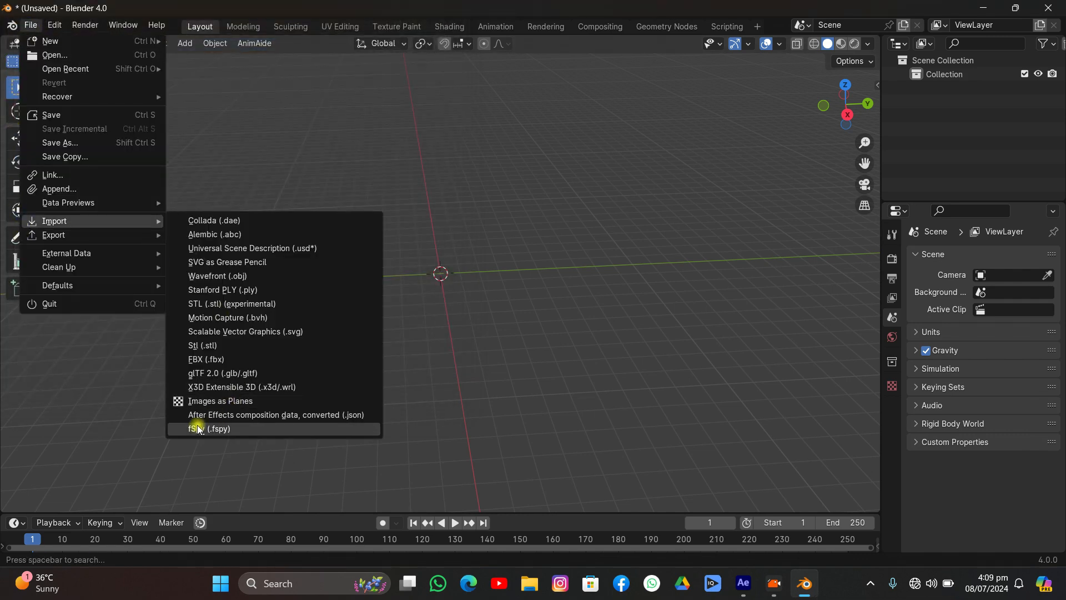
{"action": "left_click", "coordinate": [225, 417]}
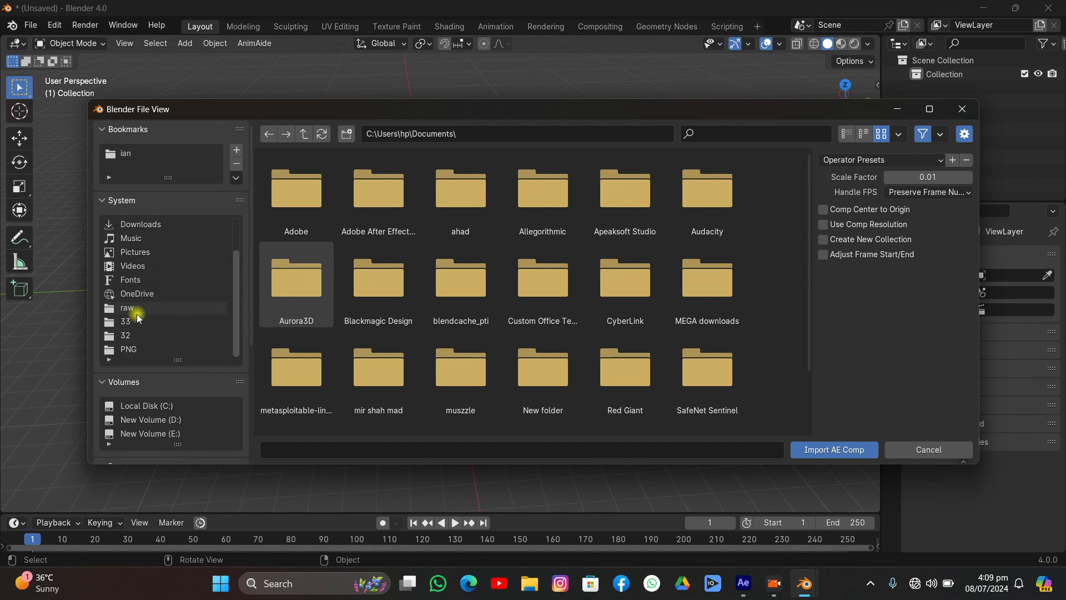
{"action": "left_click", "coordinate": [121, 321]}
{"action": "left_click", "coordinate": [604, 212]}
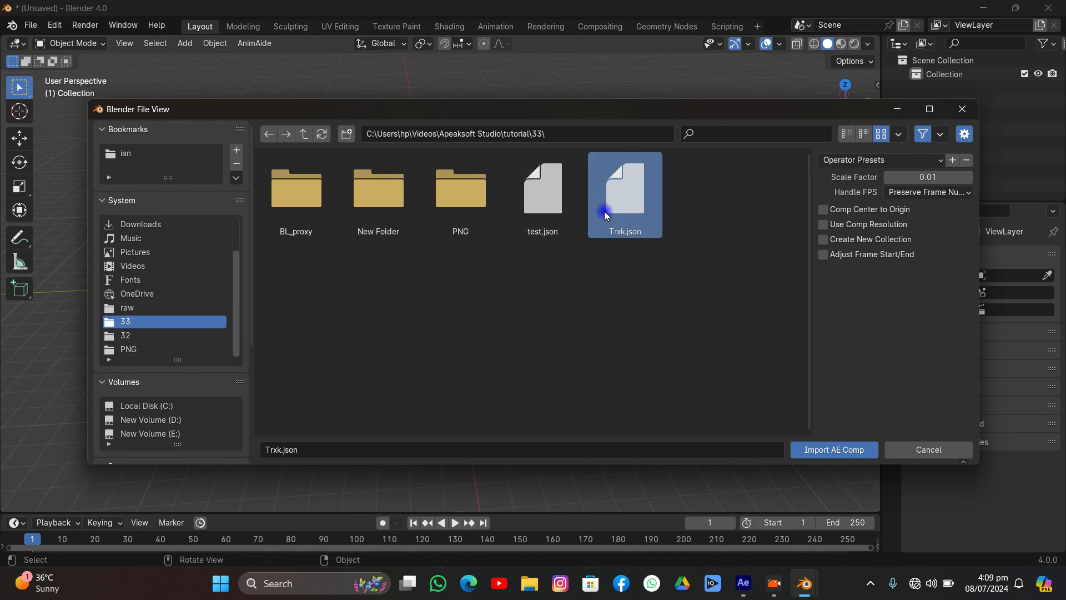
{"action": "left_click", "coordinate": [823, 449]}
- Delete the imported [0001-0250].png plane beside the world origin and enlarge the timeline area
{"action": "scroll", "coordinate": [506, 283], "scroll_direction": "down", "scroll_amount": 2}
{"action": "middle_click_drag", "start_coordinate": [405, 291], "coordinate": [348, 272]}
{"action": "scroll", "coordinate": [480, 296], "scroll_direction": "down", "scroll_amount": 4}
{"action": "left_click", "coordinate": [285, 192]}
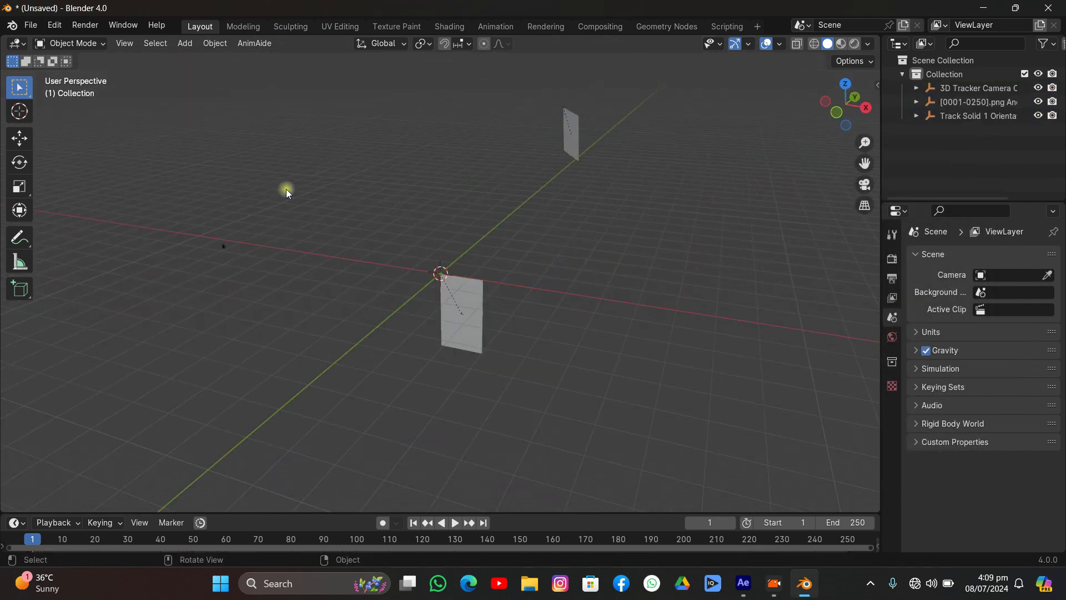
{"action": "left_click", "coordinate": [570, 137]}
{"action": "middle_click_drag", "start_coordinate": [504, 318], "coordinate": [622, 297]}
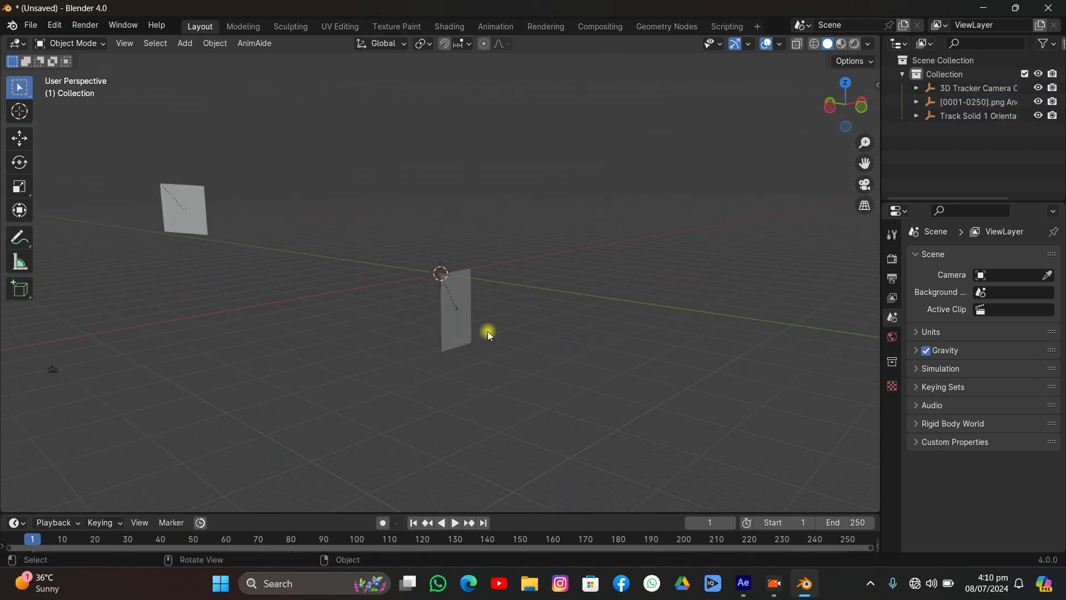
{"action": "left_click", "coordinate": [476, 296]}
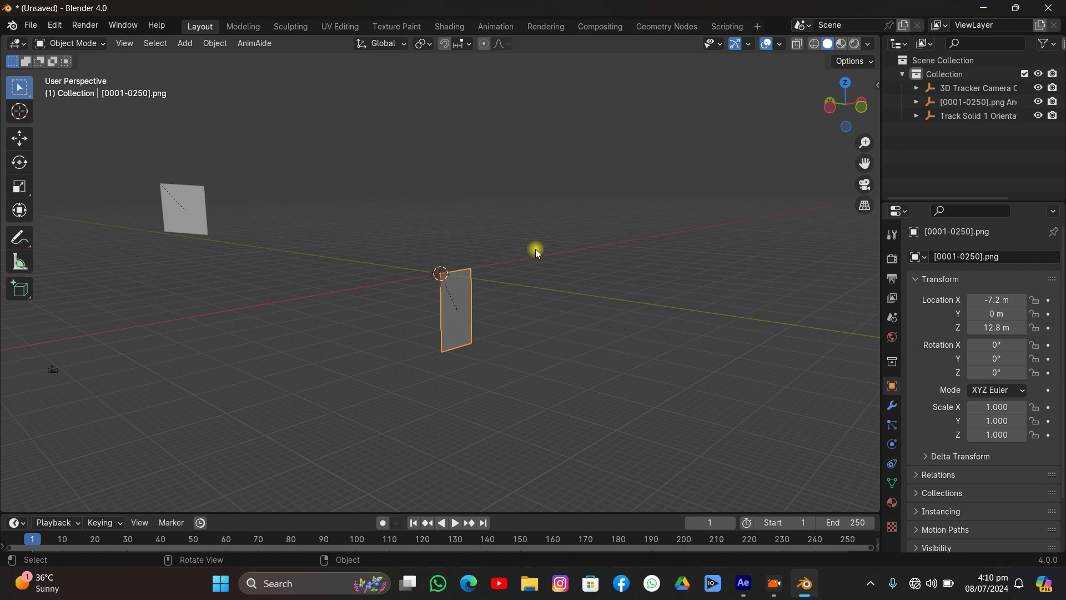
{"action": "left_click_drag", "start_coordinate": [293, 511], "coordinate": [296, 446]}
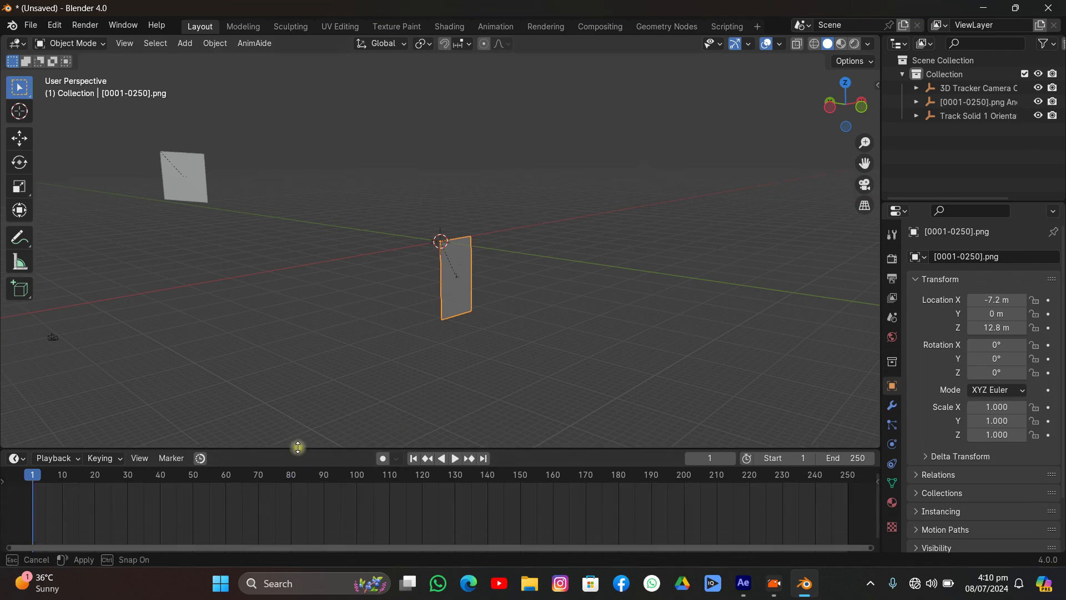
{"action": "key", "text": "x"}
{"action": "left_click", "coordinate": [475, 295]}
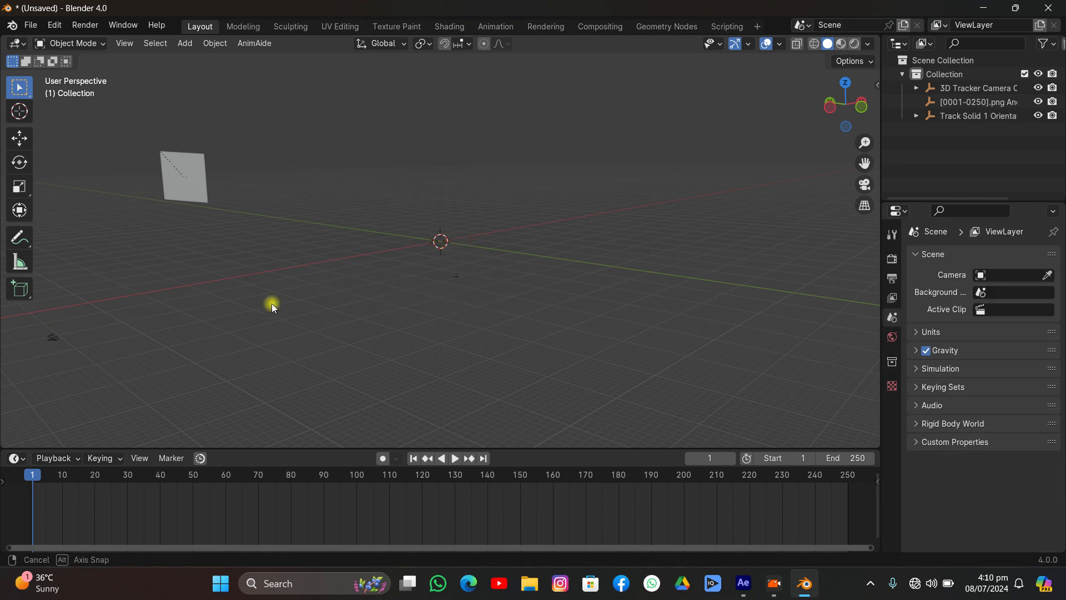
- Set the output resolution to 1440 px in X and 2560 px in Y
{"action": "middle_click_drag", "start_coordinate": [272, 303], "coordinate": [291, 301]}
{"action": "middle_click_drag", "start_coordinate": [248, 330], "coordinate": [292, 298]}
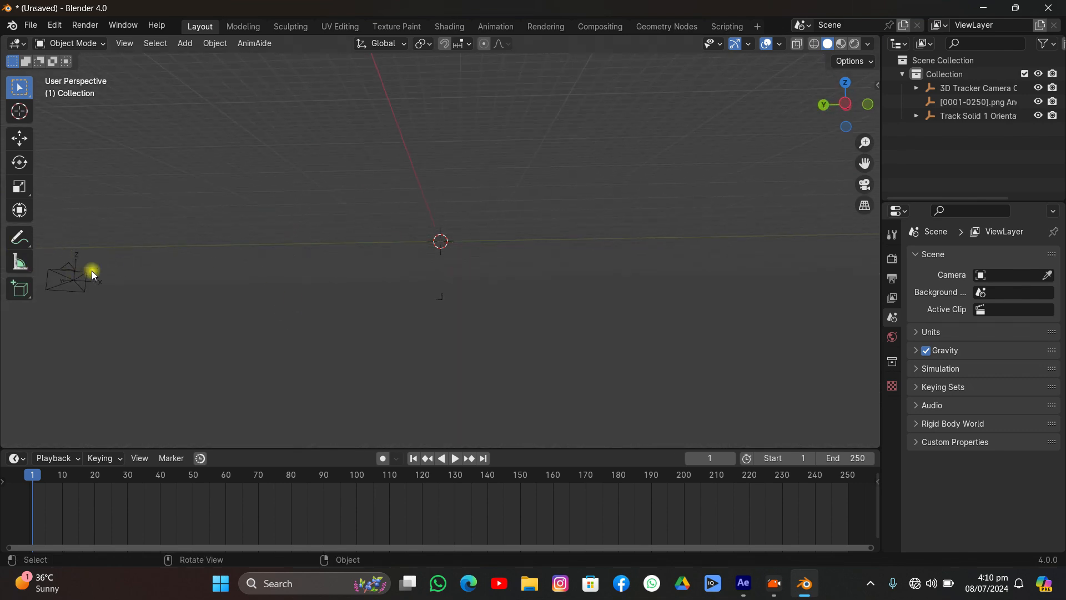
{"action": "middle_click_drag", "start_coordinate": [272, 250], "coordinate": [225, 259]}
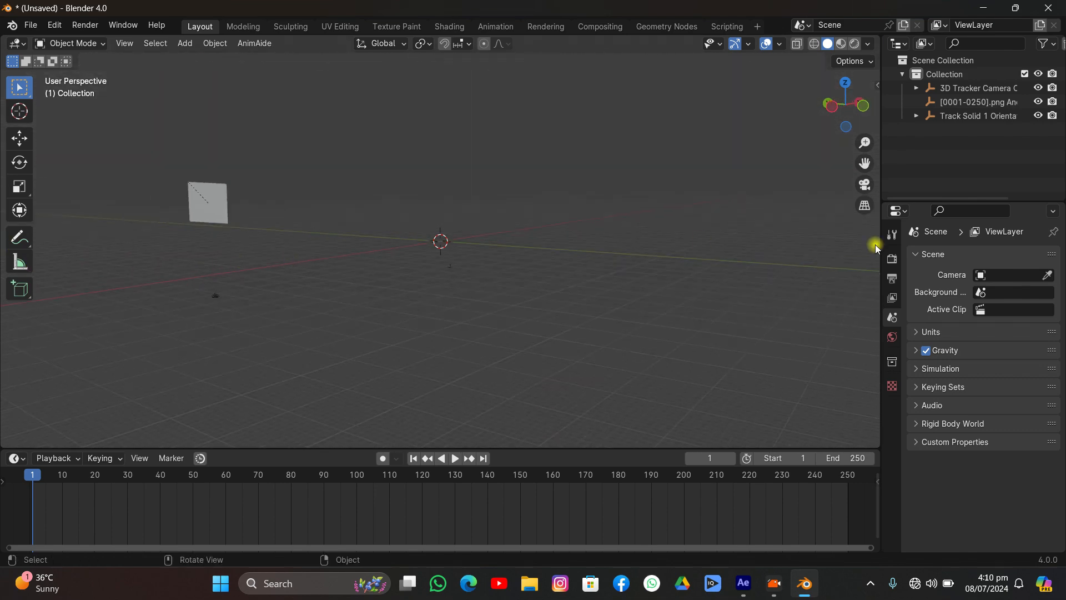
{"action": "left_click", "coordinate": [893, 278]}
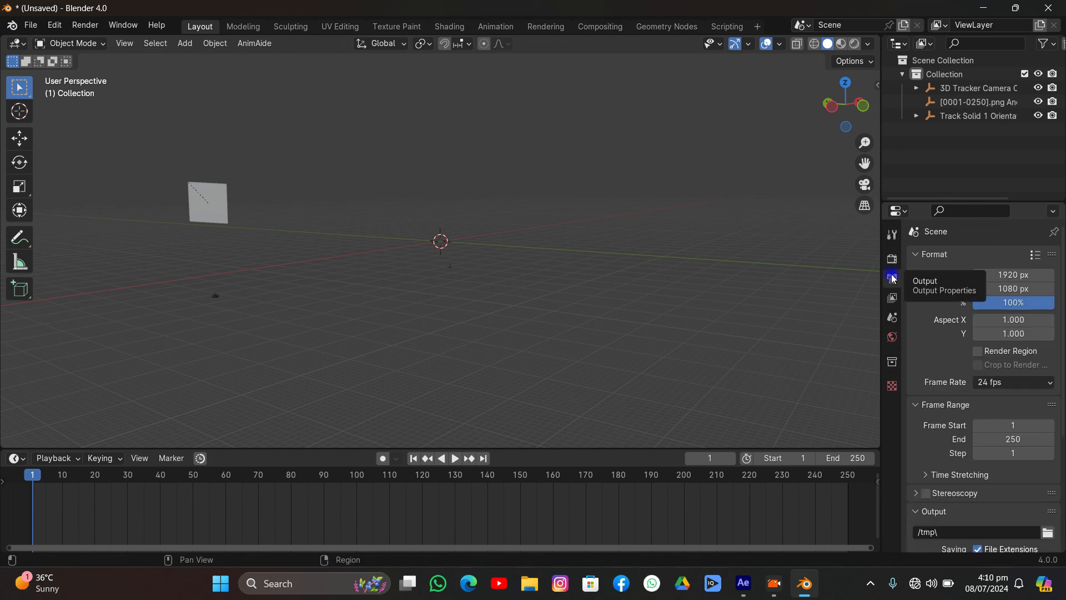
{"action": "left_click", "coordinate": [1008, 274]}
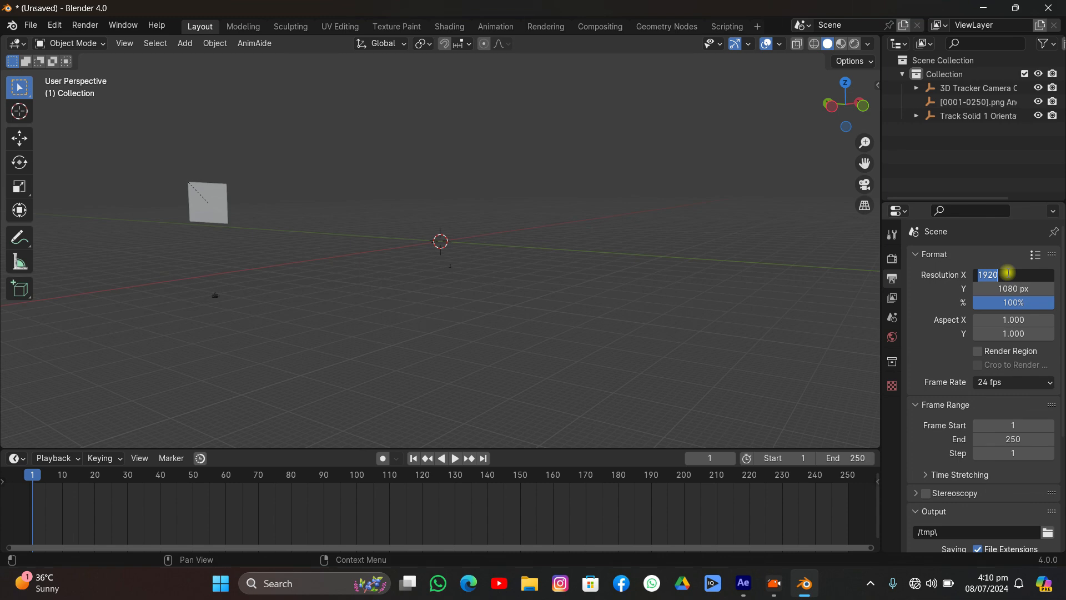
{"action": "type", "text": "1"}
{"action": "key", "text": "Return"}
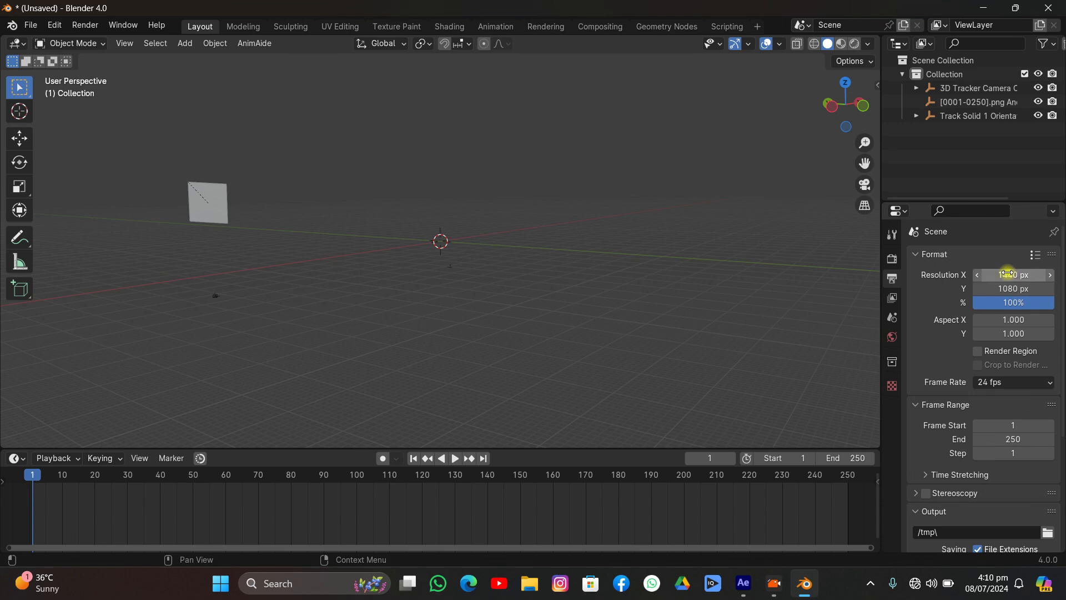
{"action": "left_click", "coordinate": [1007, 288]}
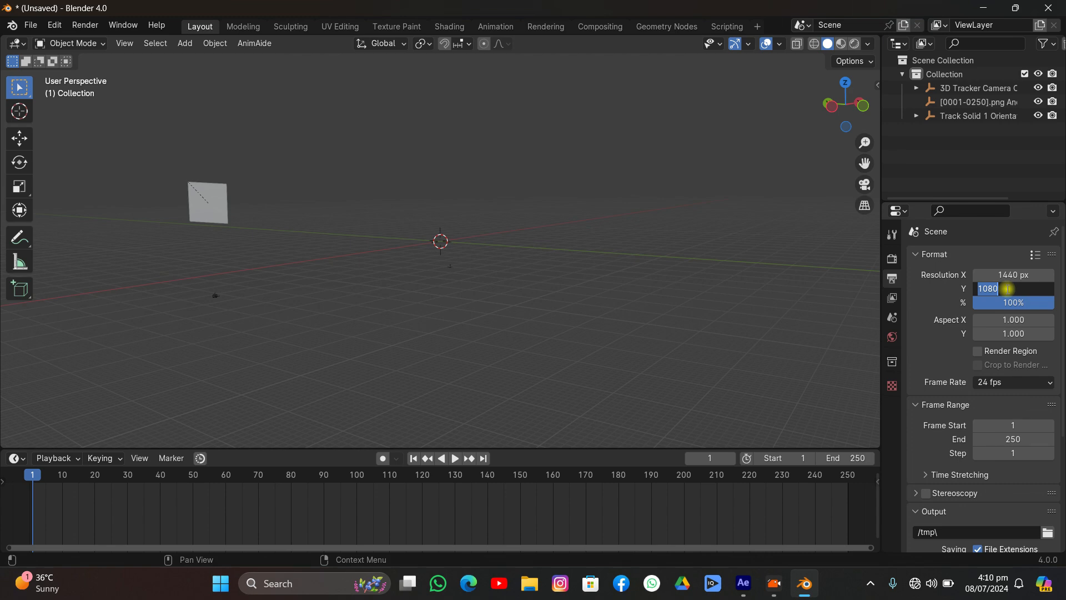
{"action": "type", "text": "2560"}
{"action": "key", "text": "Return"}
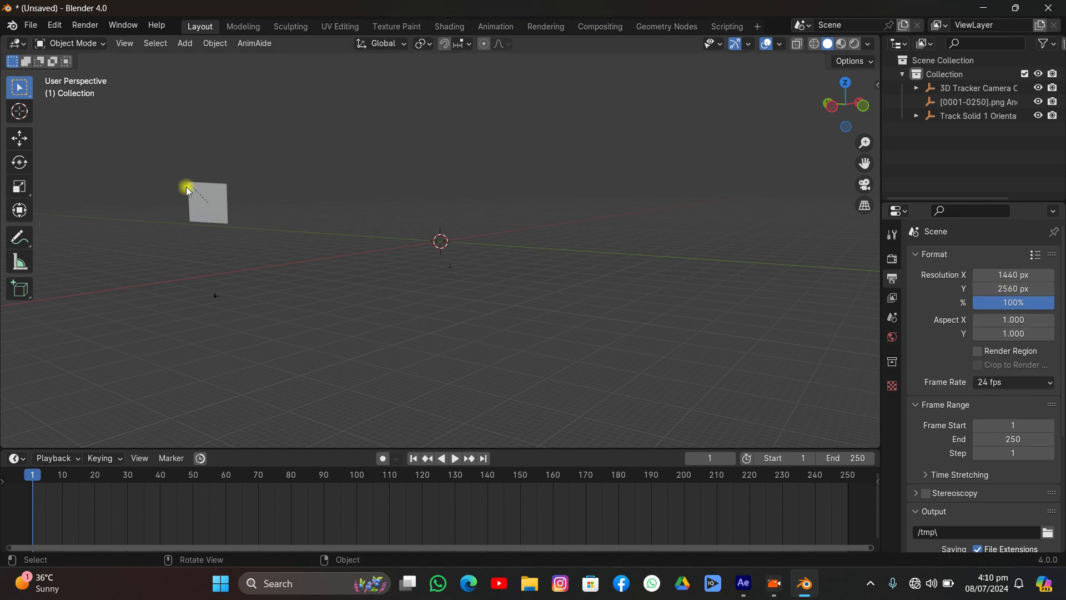
- Select all imported objects and shift their keyframes by +1 frame, starting them on frame 1
{"action": "middle_click_drag", "start_coordinate": [186, 191], "coordinate": [288, 193]}
{"action": "key", "text": "a"}
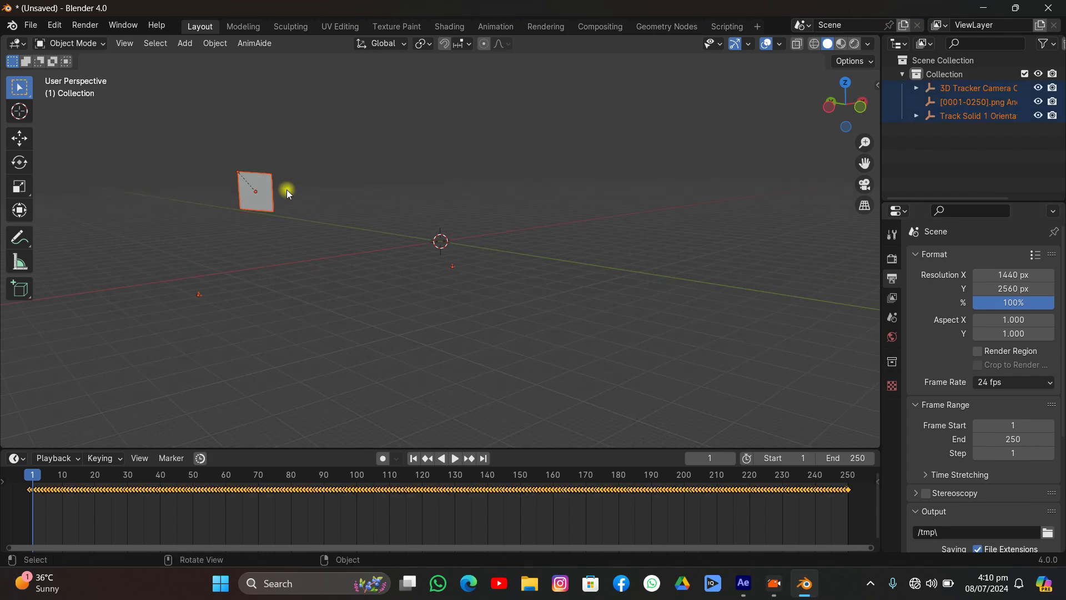
{"action": "scroll", "coordinate": [205, 489], "scroll_direction": "up", "scroll_amount": 3}
{"action": "middle_click_drag", "start_coordinate": [162, 502], "coordinate": [243, 499]}
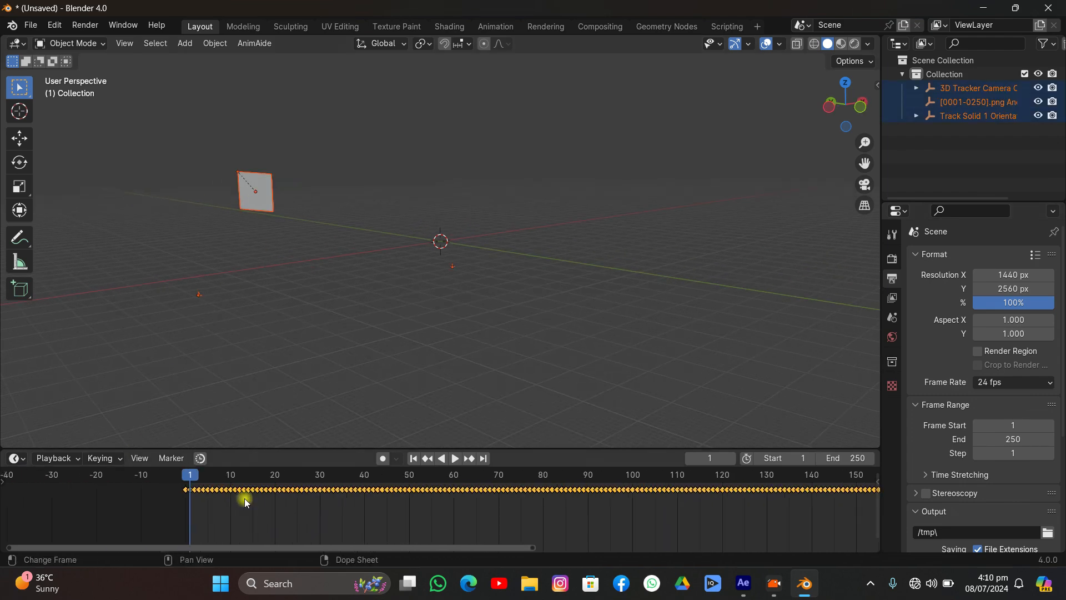
{"action": "scroll", "coordinate": [239, 499], "scroll_direction": "up", "scroll_amount": 4}
{"action": "middle_click_drag", "start_coordinate": [133, 488], "coordinate": [194, 490]}
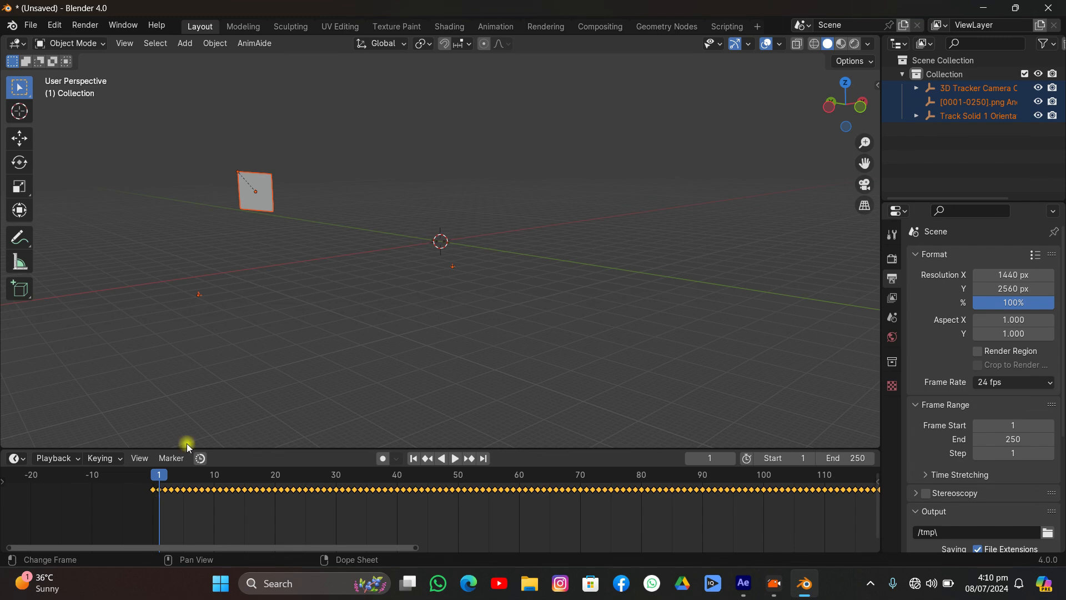
{"action": "key", "text": "g"}
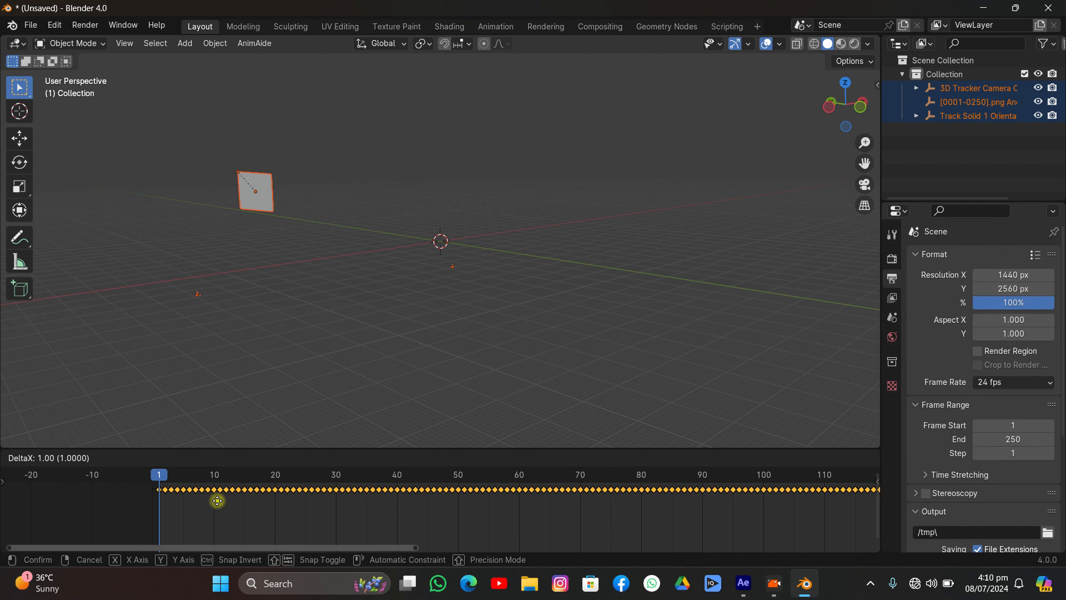
{"action": "left_click", "coordinate": [217, 501]}
- Look through the 3D Tracker Camera, deselect the other objects and select the camera
{"action": "left_click", "coordinate": [865, 184]}
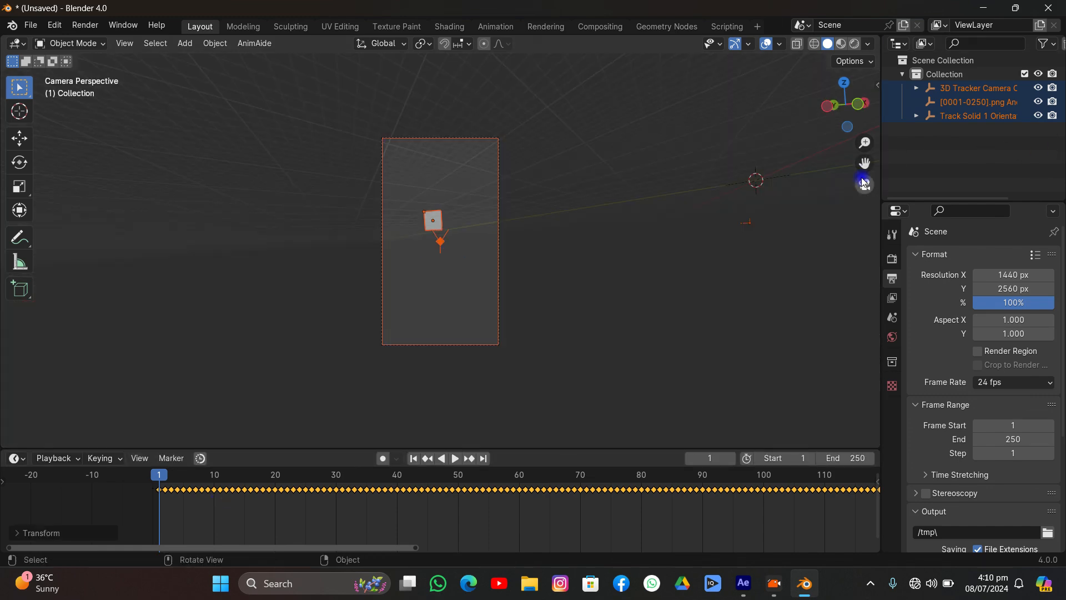
{"action": "left_click", "coordinate": [564, 199]}
{"action": "scroll", "coordinate": [564, 199], "scroll_direction": "up", "scroll_amount": 2}
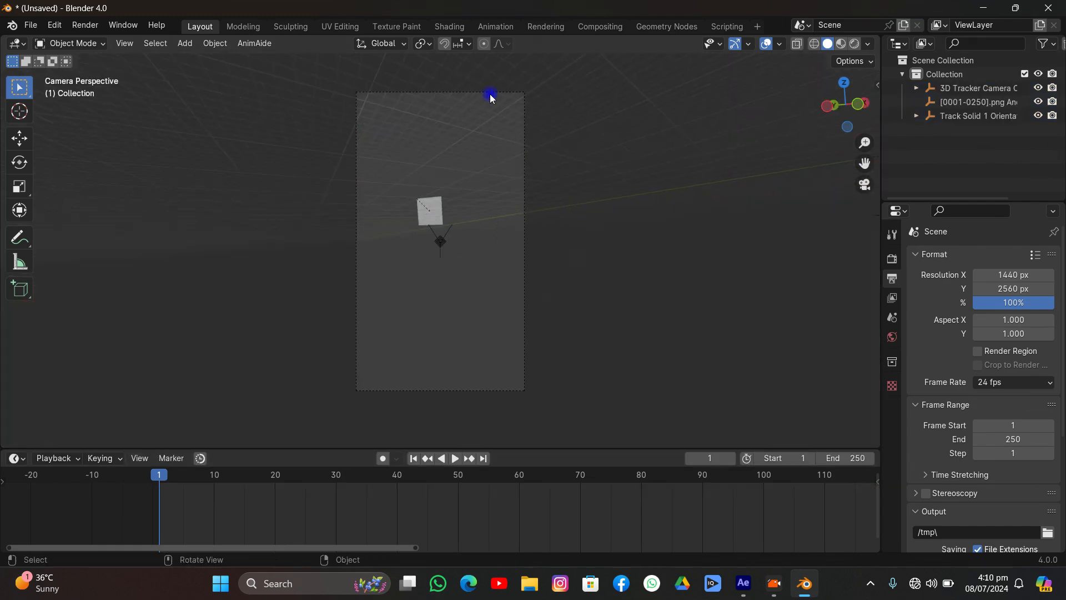
{"action": "left_click", "coordinate": [483, 92]}
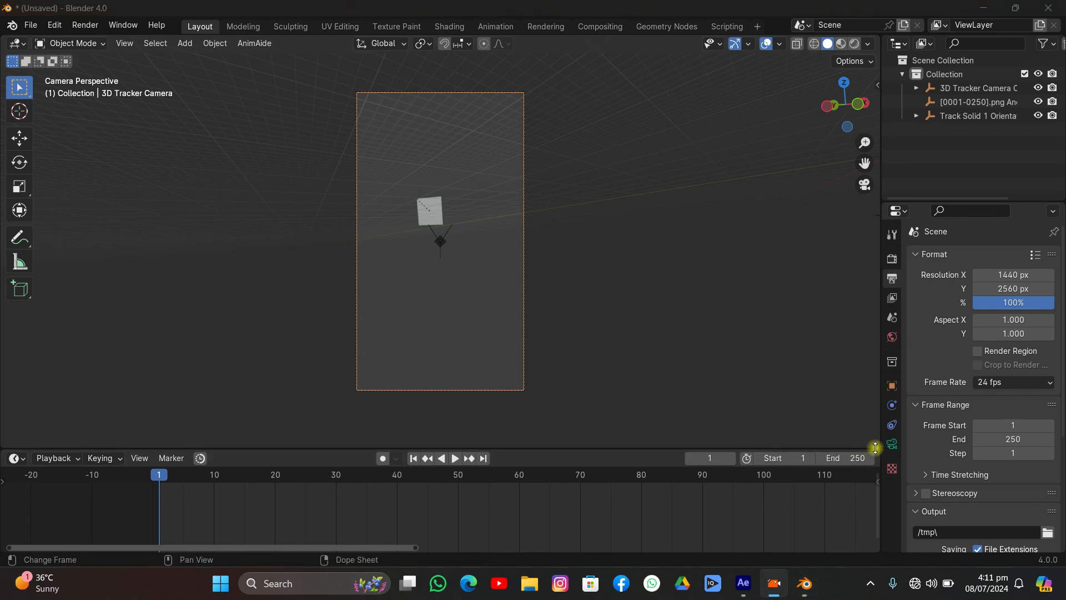
- Enable background images on the camera and add a background entry with Movie Clip as its source
{"action": "left_click", "coordinate": [891, 444]}
{"action": "scroll", "coordinate": [975, 335], "scroll_direction": "down", "scroll_amount": 5}
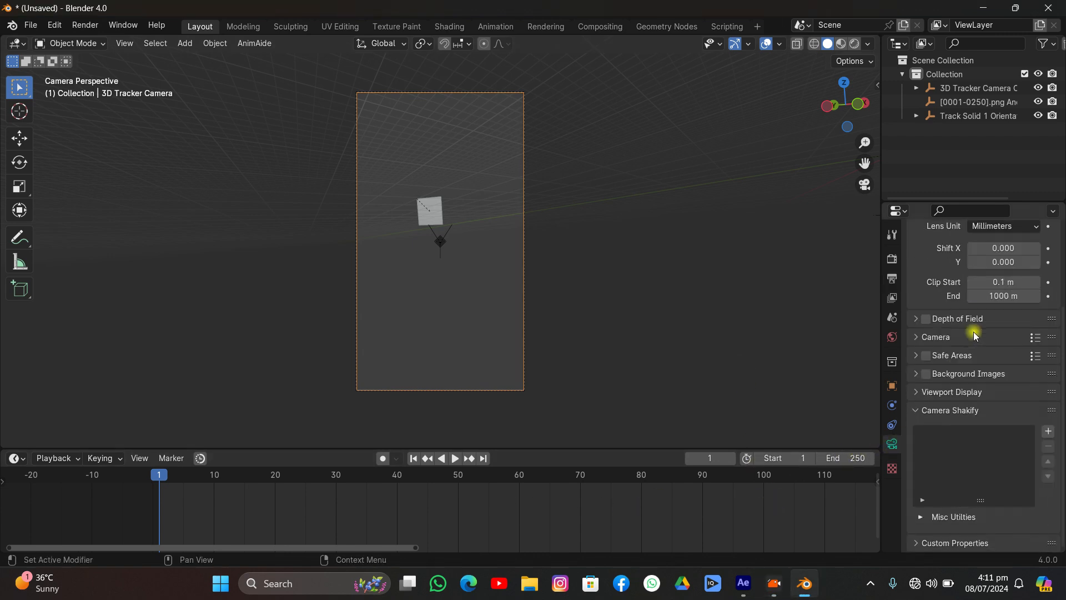
{"action": "left_click", "coordinate": [924, 374]}
{"action": "left_click", "coordinate": [916, 374]}
{"action": "left_click", "coordinate": [937, 393]}
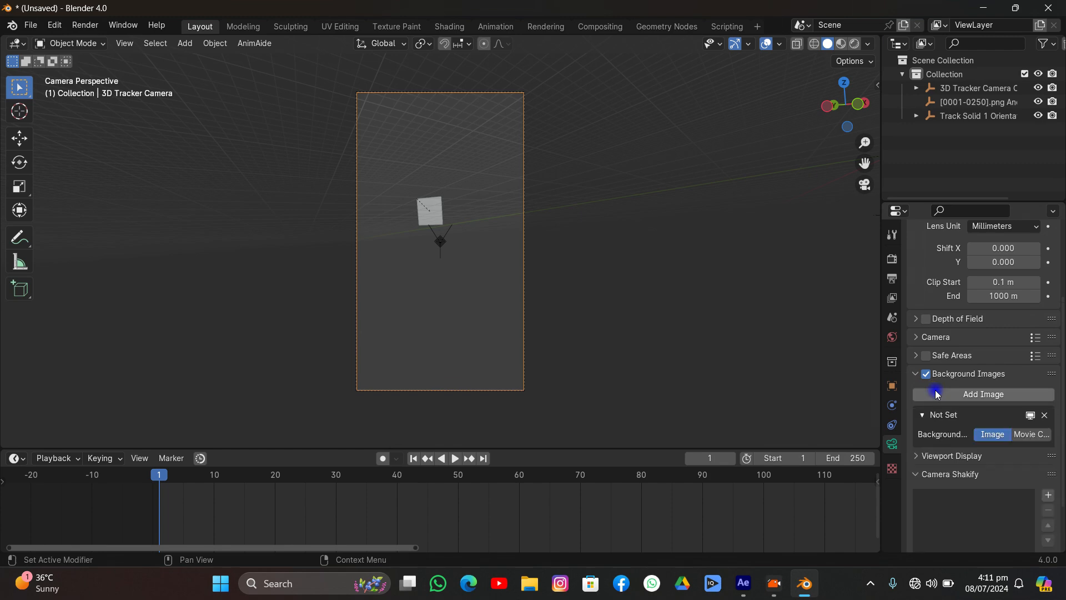
{"action": "left_click", "coordinate": [1028, 435]}
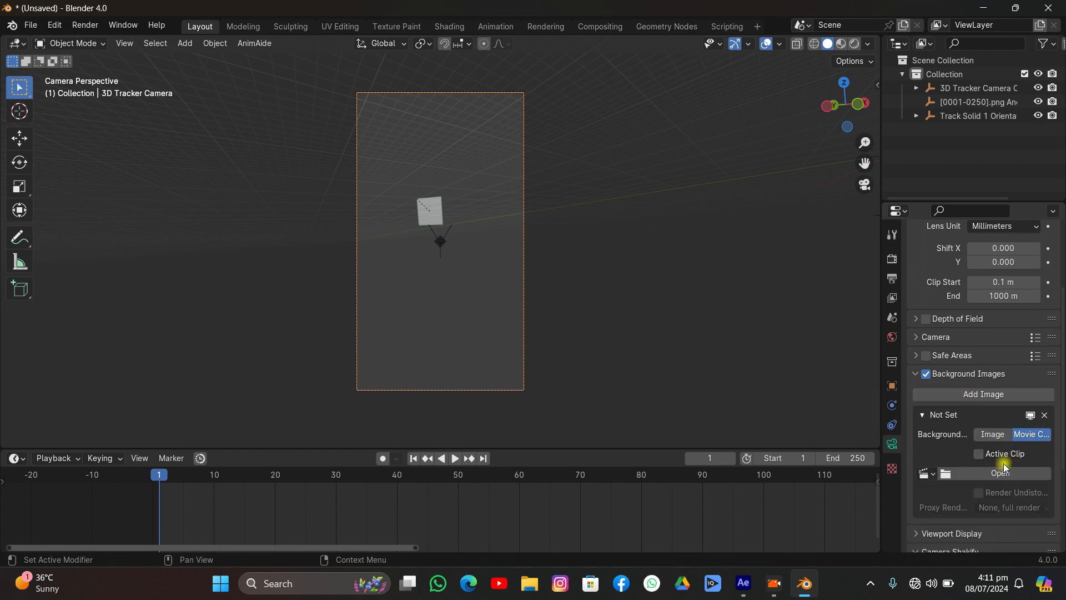
- Load the image sequence 0001.png to 0250.png from the 33/PNG folder as the camera's background clip
{"action": "left_click", "coordinate": [1000, 472]}
{"action": "scroll", "coordinate": [183, 283], "scroll_direction": "down", "scroll_amount": 3}
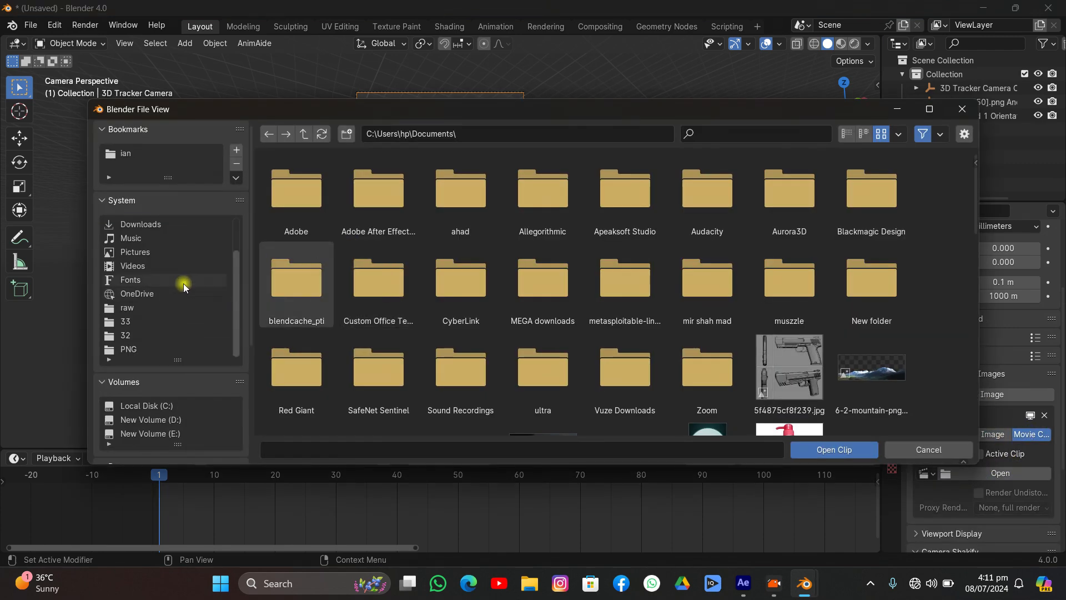
{"action": "left_click", "coordinate": [131, 325]}
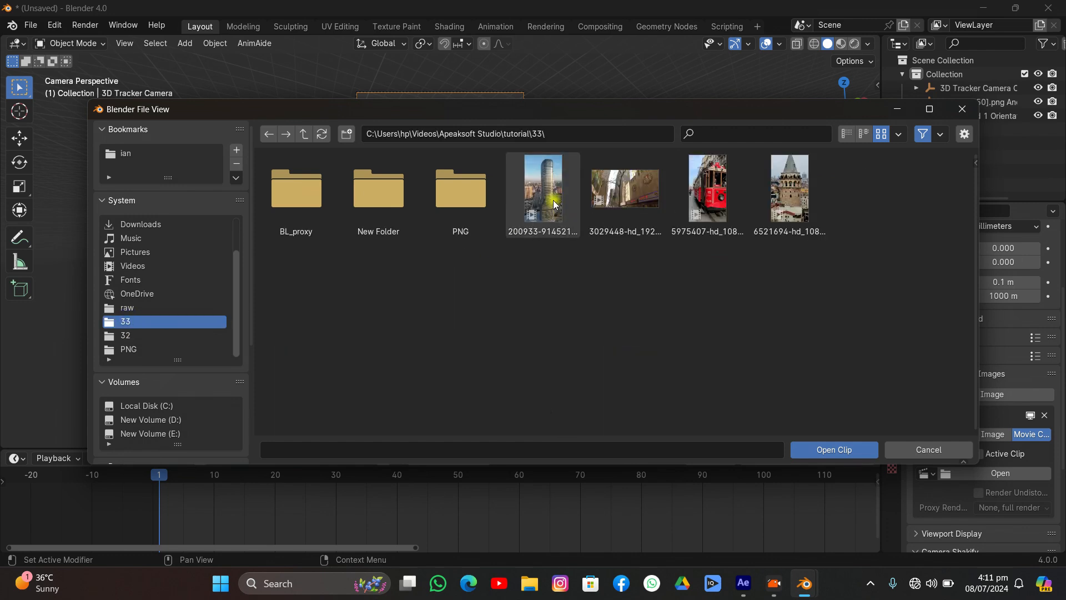
{"action": "left_click", "coordinate": [461, 189]}
{"action": "left_click", "coordinate": [298, 192]}
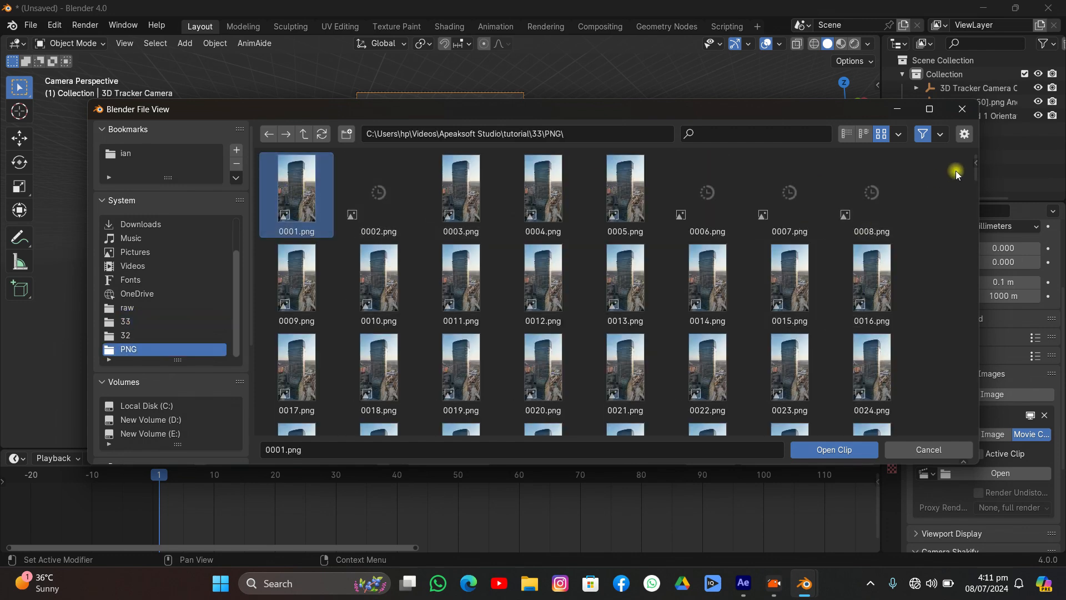
{"action": "left_click_drag", "start_coordinate": [974, 171], "coordinate": [924, 429]}
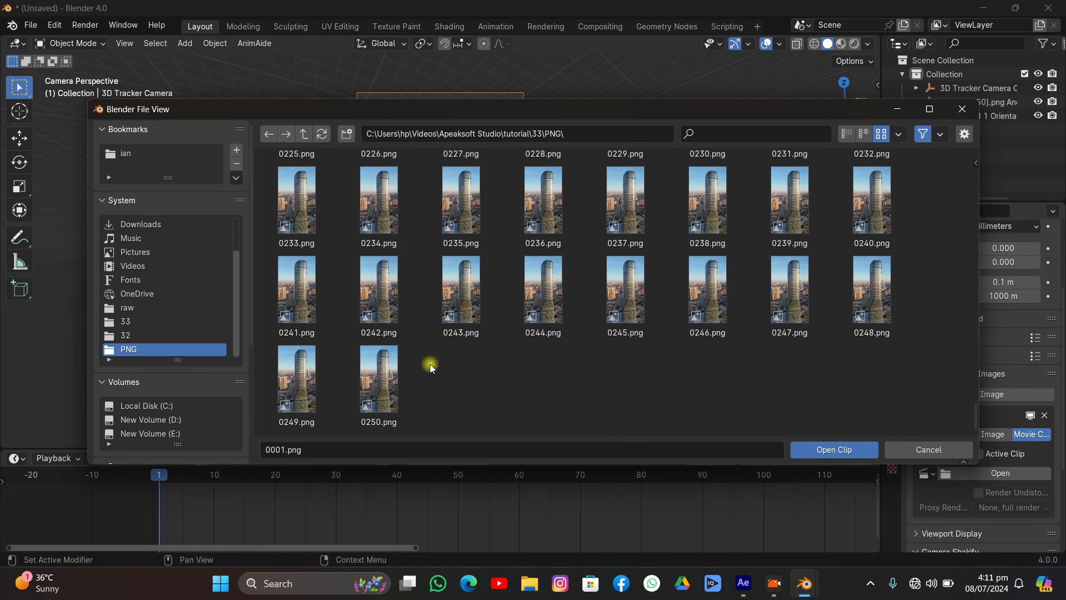
{"action": "left_click", "coordinate": [395, 375], "text": "shift"}
{"action": "left_click", "coordinate": [822, 447]}
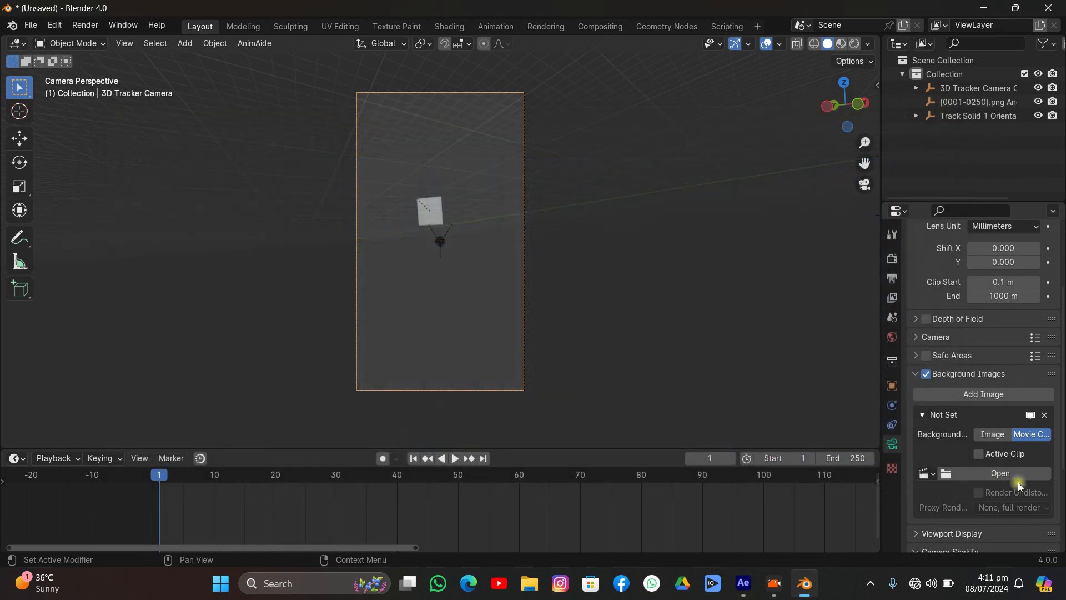
- Set the camera background clip's opacity to 1.000
{"action": "scroll", "coordinate": [1018, 415], "scroll_direction": "down", "scroll_amount": 5}
{"action": "left_click_drag", "start_coordinate": [994, 457], "coordinate": [1049, 457]}
{"action": "scroll", "coordinate": [605, 248], "scroll_direction": "up", "scroll_amount": 4}
- Play the animation to check the tracked plane against the footage, and return to frame 1
{"action": "key", "text": "space"}
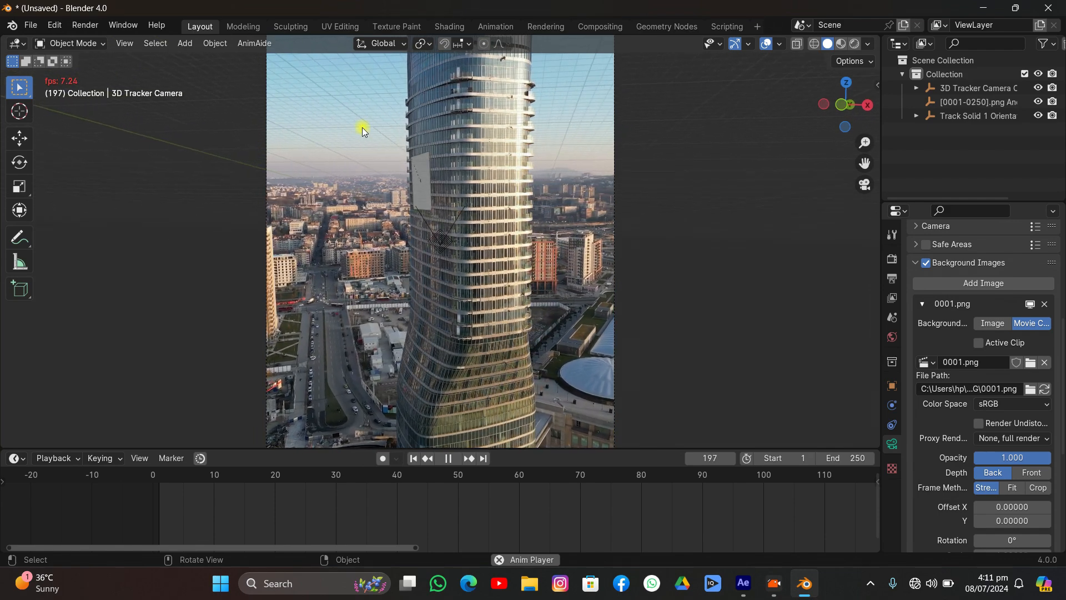
{"action": "key", "text": "space"}
{"action": "left_click", "coordinate": [413, 458]}
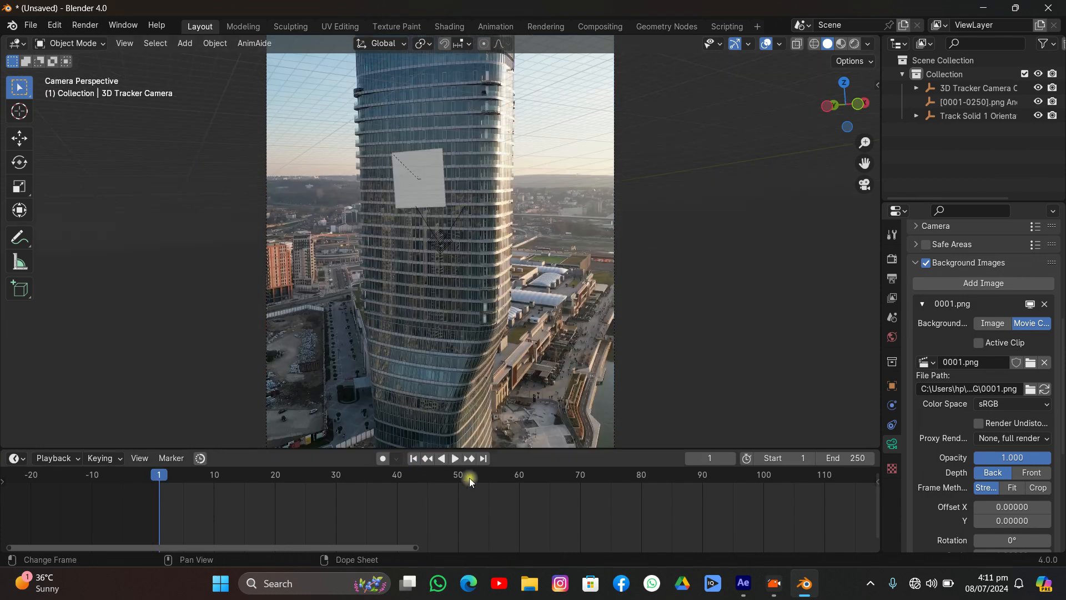
{"action": "scroll", "coordinate": [486, 480], "scroll_direction": "down", "scroll_amount": 5}
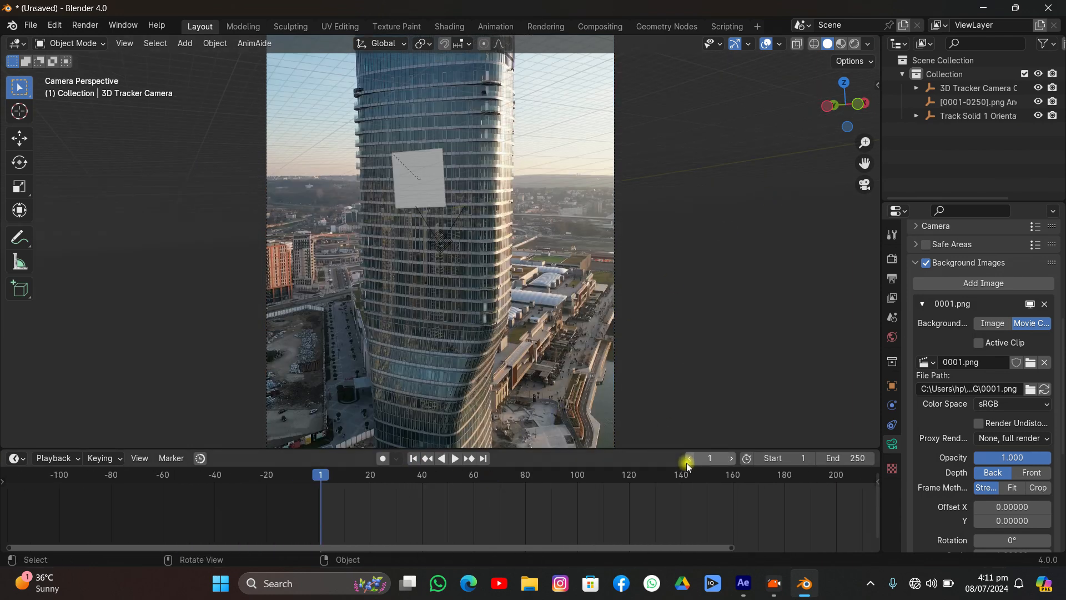
{"action": "middle_click_drag", "start_coordinate": [644, 482], "coordinate": [444, 503]}
{"action": "middle_click_drag", "start_coordinate": [421, 510], "coordinate": [443, 509]}
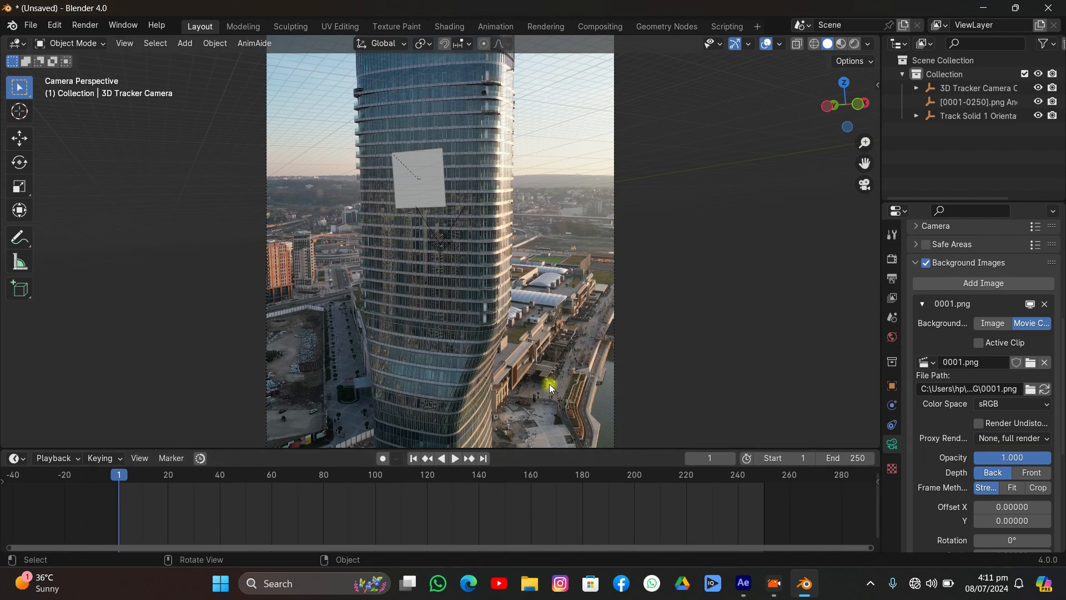
- Select the tracked plane on the tower facade and set the transform orientation to Local
{"action": "scroll", "coordinate": [719, 226], "scroll_direction": "up", "scroll_amount": 3}
{"action": "left_click_drag", "start_coordinate": [865, 162], "coordinate": [865, 272]}
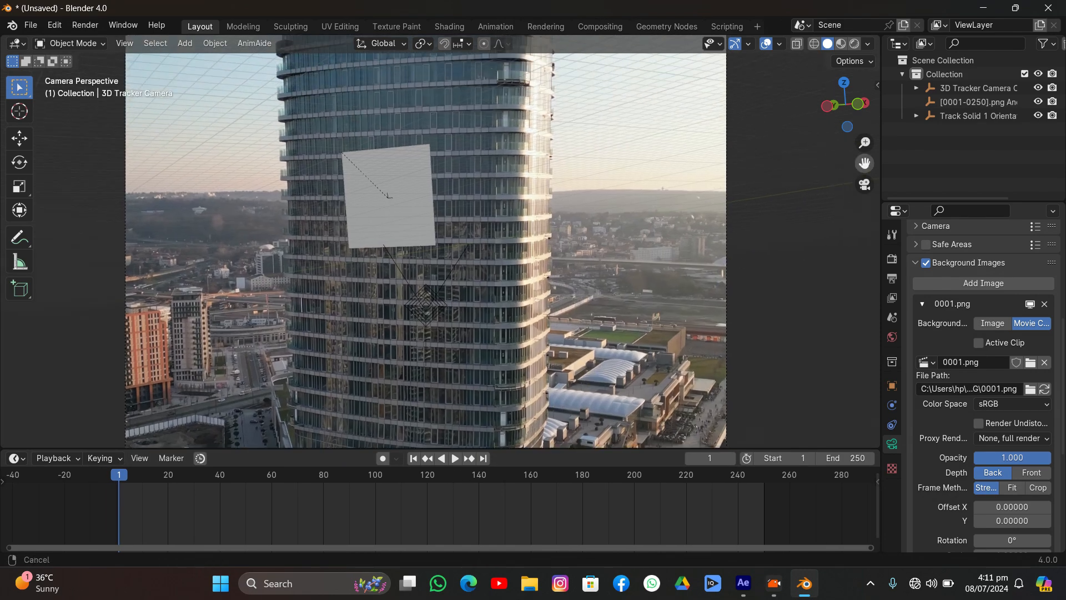
{"action": "scroll", "coordinate": [495, 210], "scroll_direction": "up", "scroll_amount": 2}
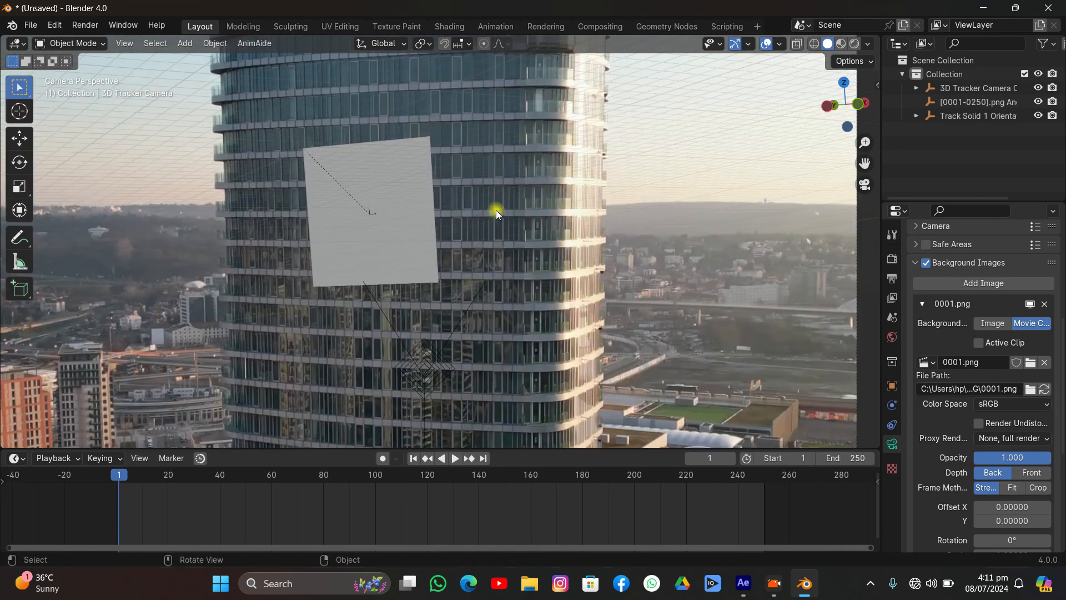
{"action": "left_click", "coordinate": [400, 192]}
{"action": "left_click", "coordinate": [382, 44]}
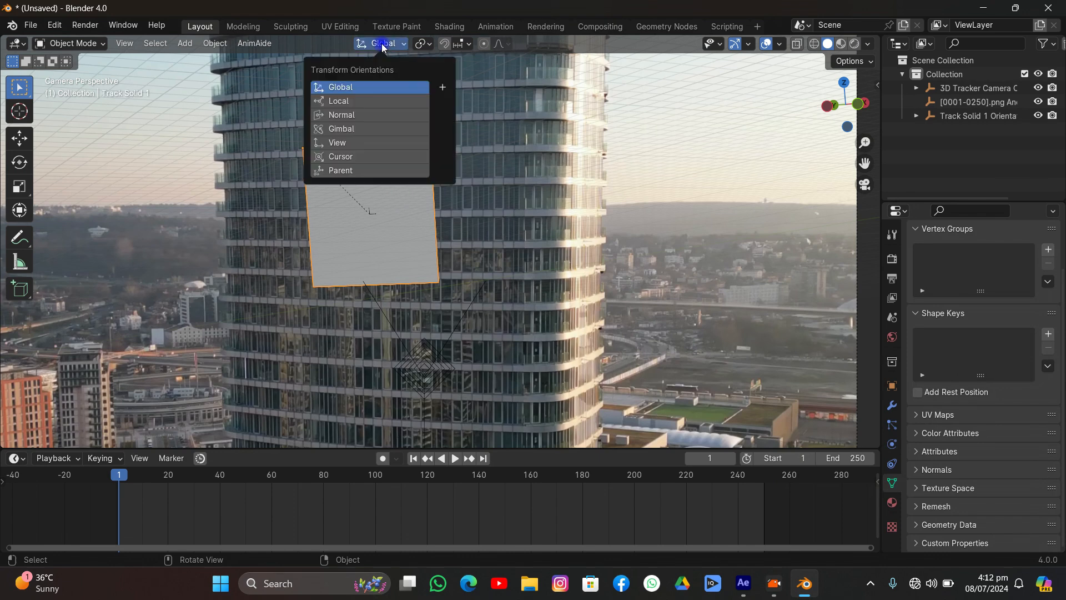
{"action": "left_click", "coordinate": [338, 101]}
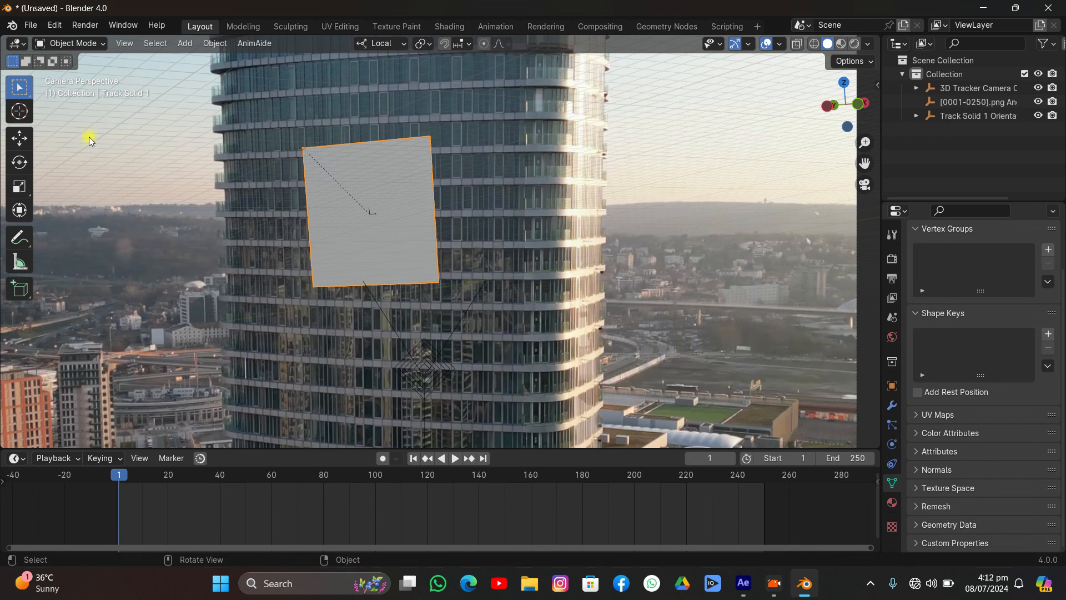
- Rotate the tracked plane around its local Y axis to level it with the tower's floor lines
{"action": "left_click", "coordinate": [19, 137]}
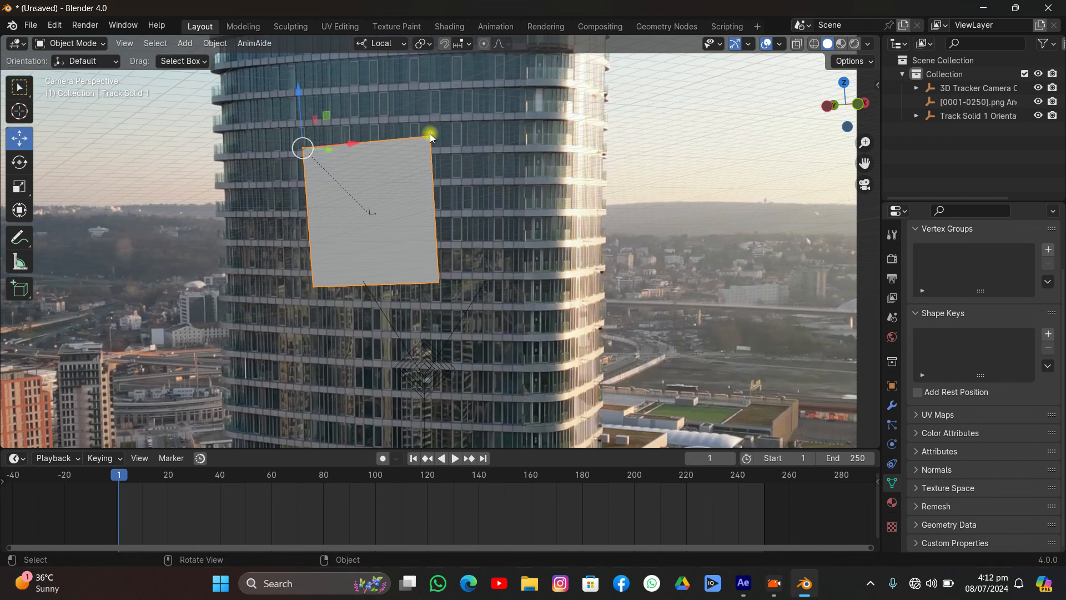
{"action": "key", "text": "r"}
{"action": "key", "text": "y"}
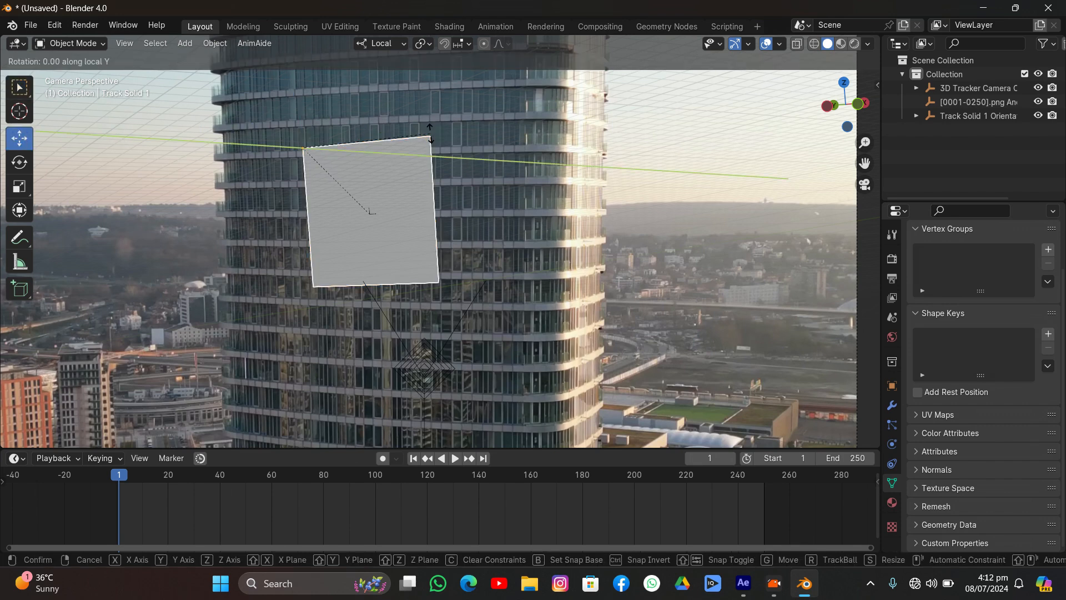
{"action": "left_click", "coordinate": [381, 147]}
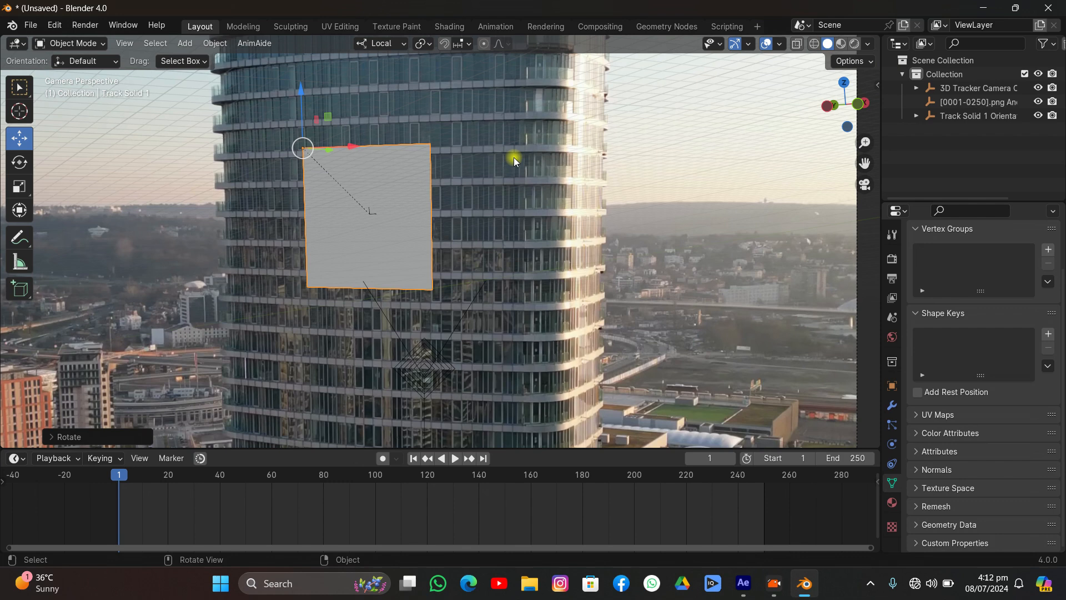
- Scale the tracked plane up slightly and shift it along its local X axis on the facade
{"action": "key", "text": "s"}
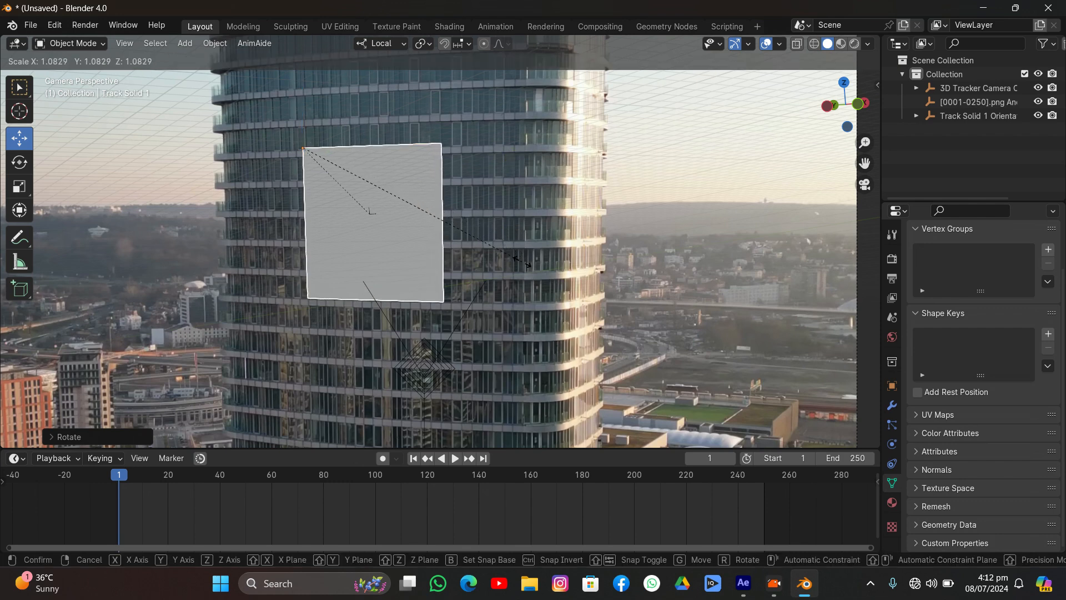
{"action": "left_click", "coordinate": [522, 261]}
{"action": "left_click_drag", "start_coordinate": [352, 148], "coordinate": [333, 148]}
- Play the animation to check the adjusted plane against the tower, and return to frame 1
{"action": "left_click", "coordinate": [560, 205]}
{"action": "key", "text": "space"}
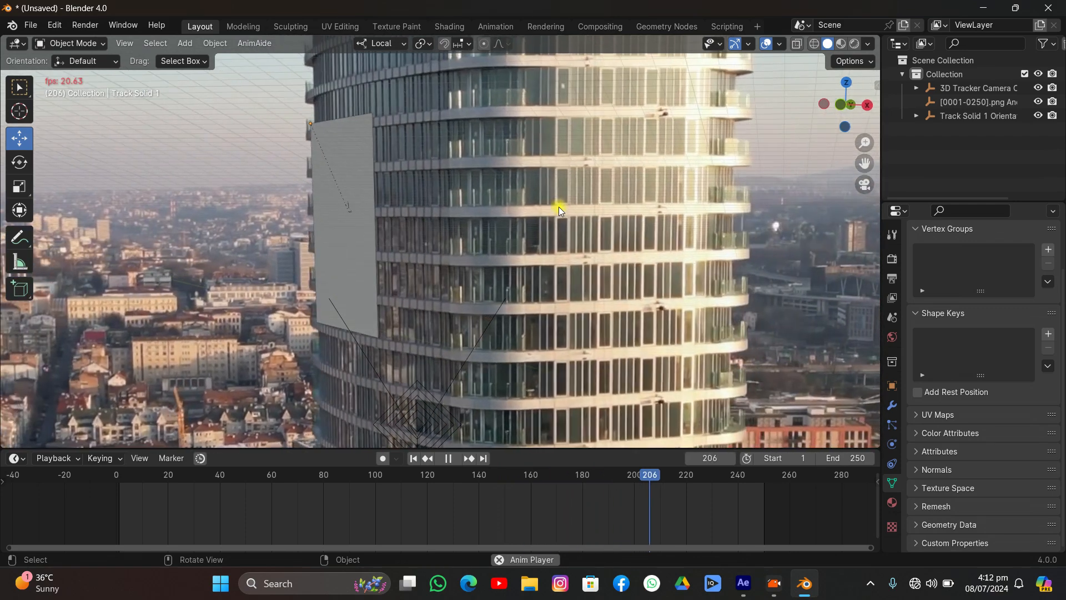
{"action": "key", "text": "space"}
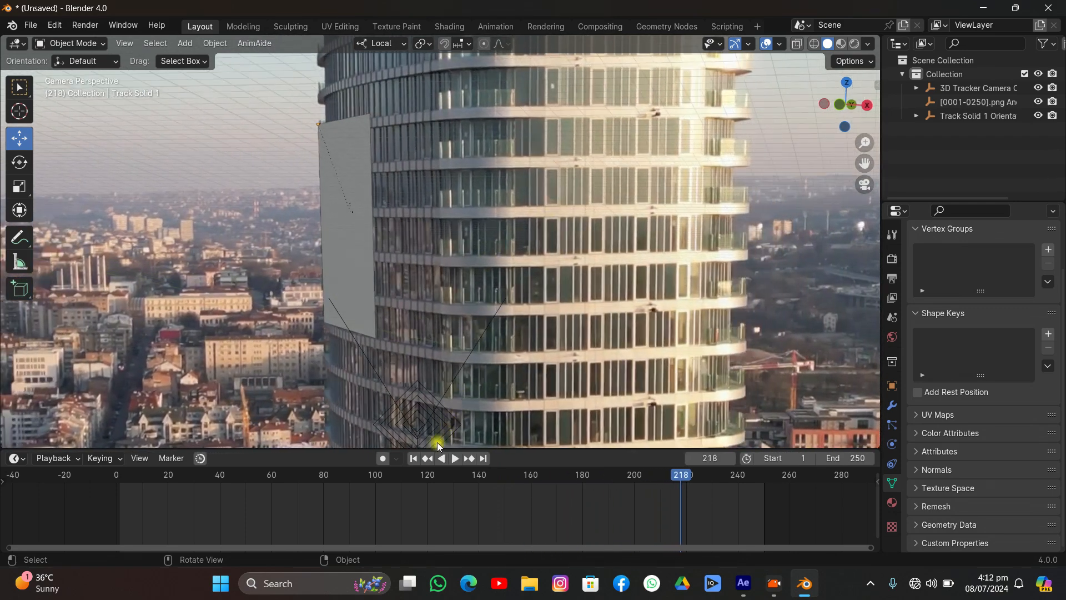
{"action": "left_click", "coordinate": [414, 458]}
- Snap the 3D cursor to the selected tracked plane
{"action": "left_click", "coordinate": [370, 149]}
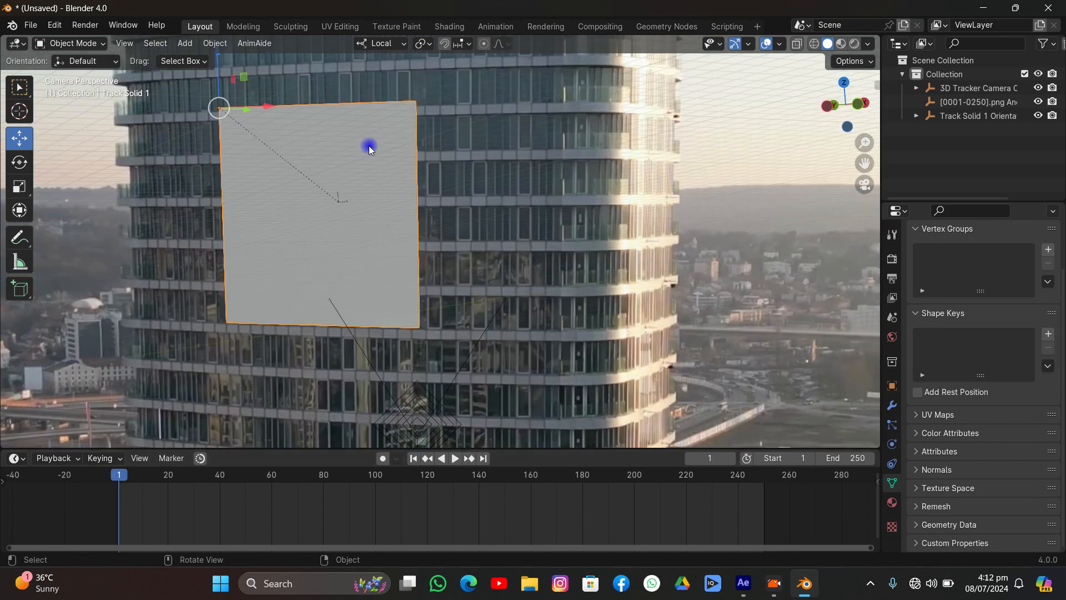
{"action": "key", "text": "shift+s"}
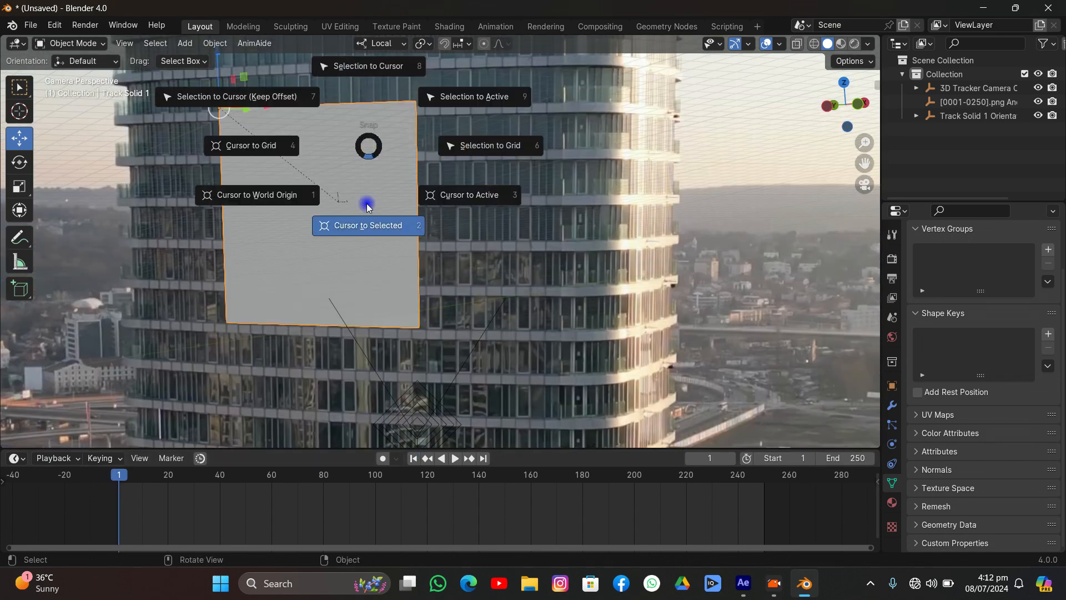
{"action": "left_click", "coordinate": [363, 224]}
{"action": "key", "text": "q"}
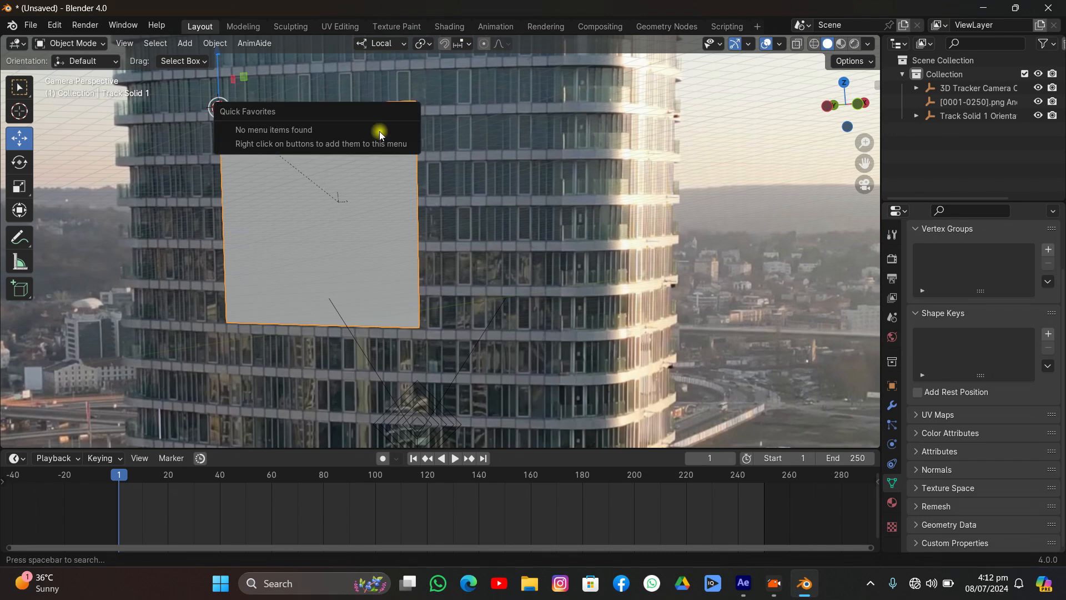
- Add a Monkey mesh at the 3D cursor and scale it up at the plane's corner
{"action": "key", "text": "shift+a"}
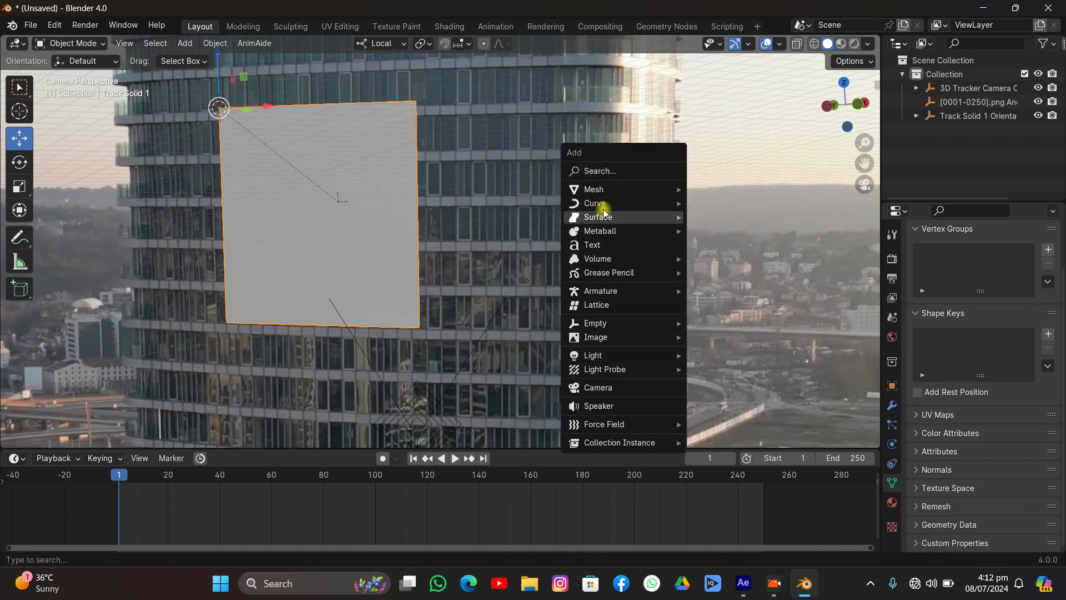
{"action": "mouse_move", "coordinate": [588, 189]}
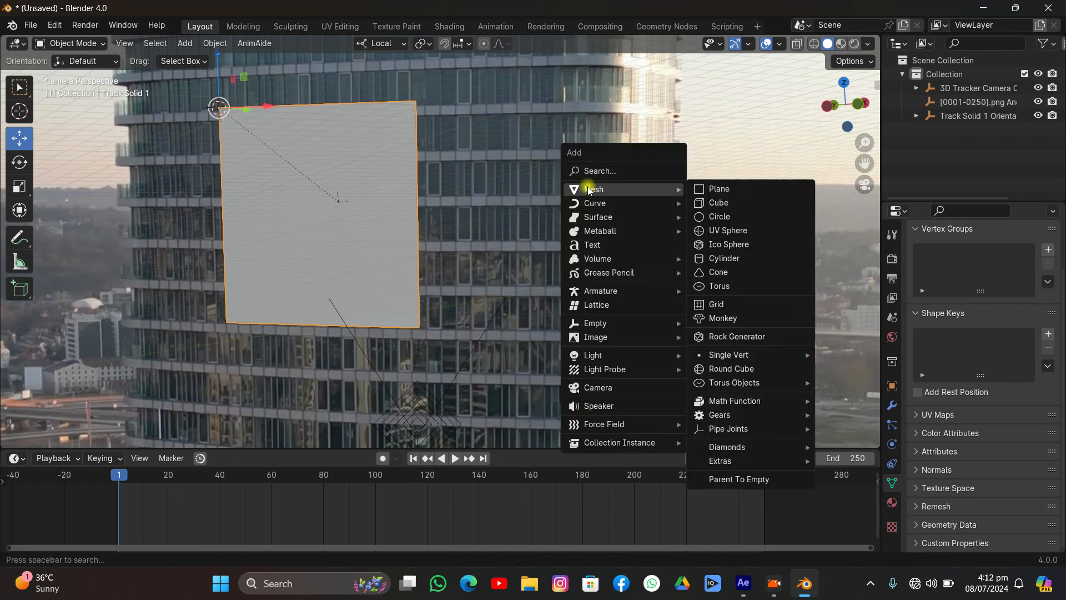
{"action": "left_click", "coordinate": [715, 321]}
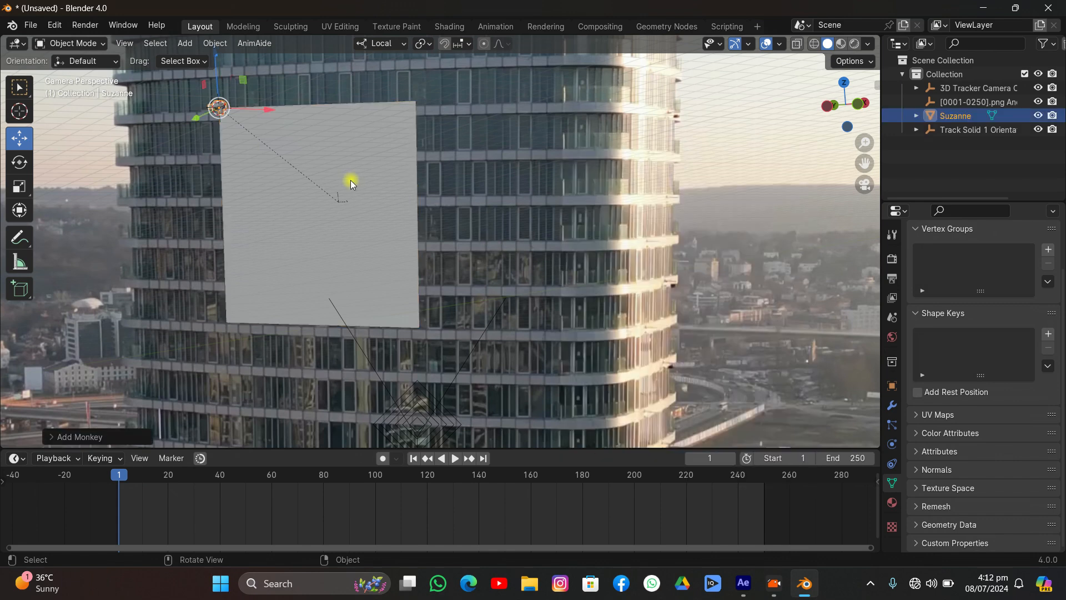
{"action": "key", "text": "s"}
{"action": "left_click", "coordinate": [249, 221]}
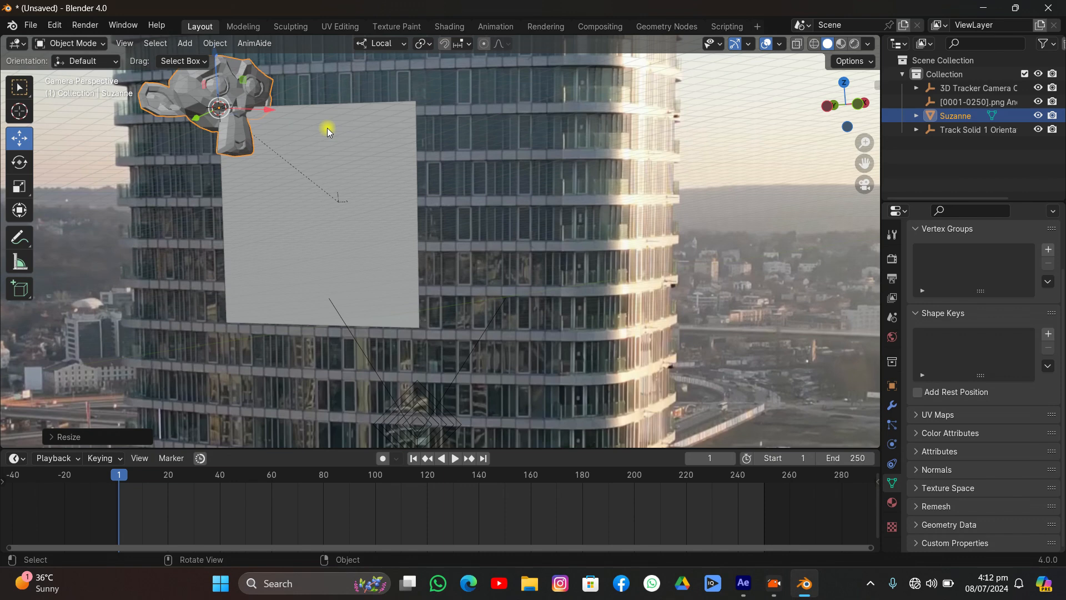
- Search the add-ons in Preferences for "att" to check that Copy Attributes Menu is enabled, and close Preferences
{"action": "left_click", "coordinate": [55, 25]}
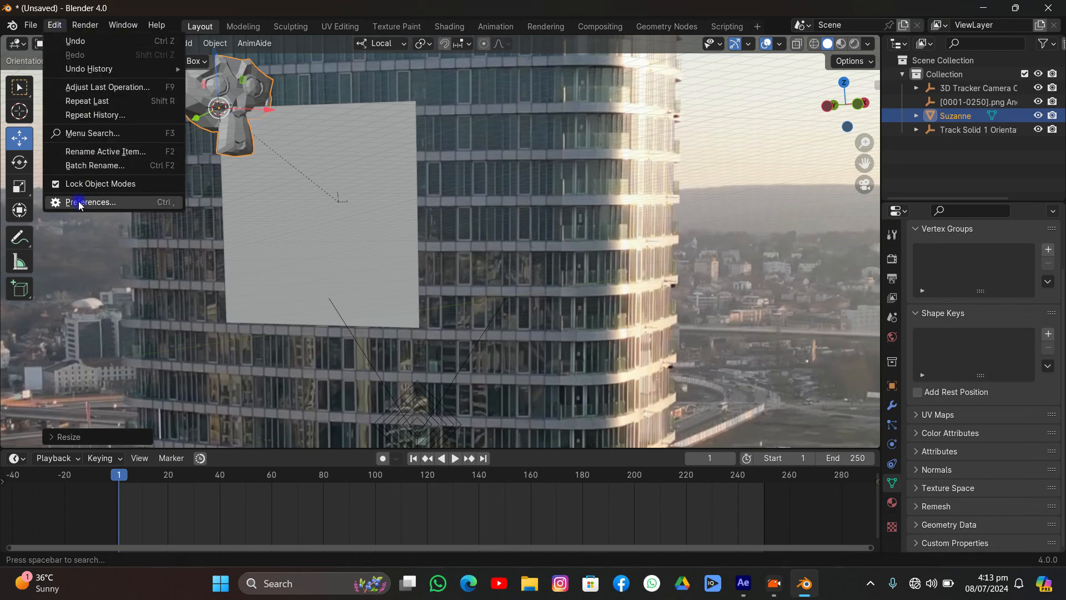
{"action": "left_click", "coordinate": [78, 203]}
{"action": "left_click", "coordinate": [387, 52]}
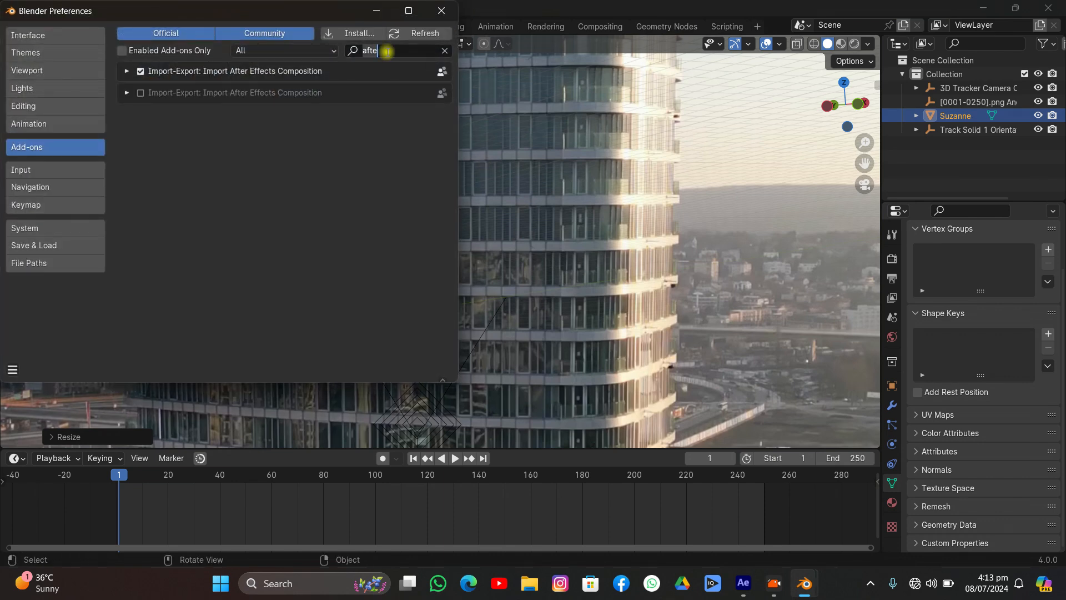
{"action": "key", "text": "BackSpace"}
{"action": "key", "text": "BackSpace"}
{"action": "key", "text": "BackSpace"}
{"action": "type", "text": "tt"}
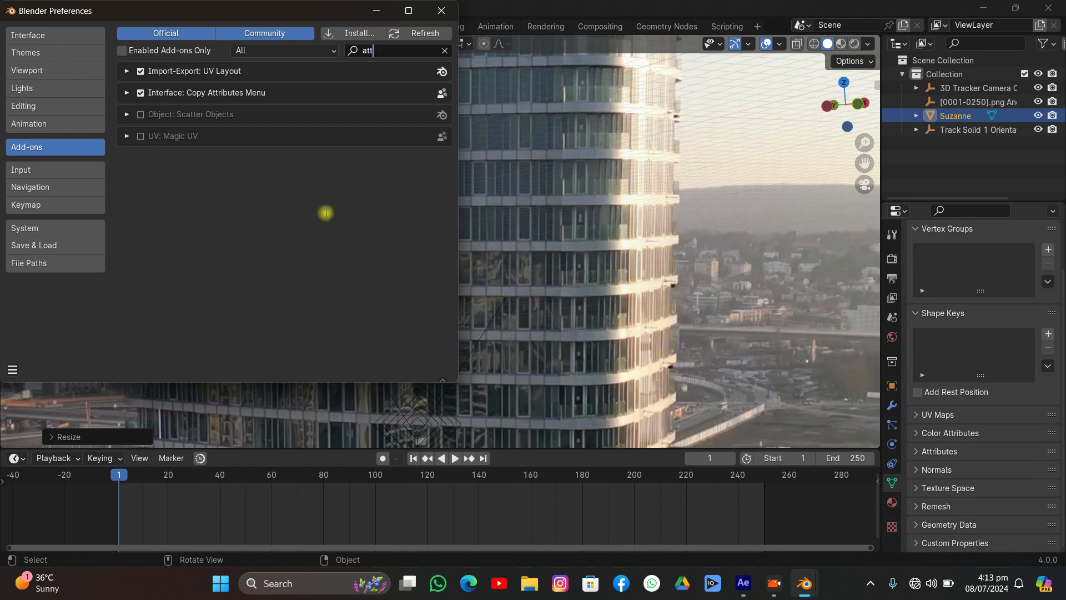
{"action": "key", "text": "Return"}
{"action": "left_click", "coordinate": [442, 10]}
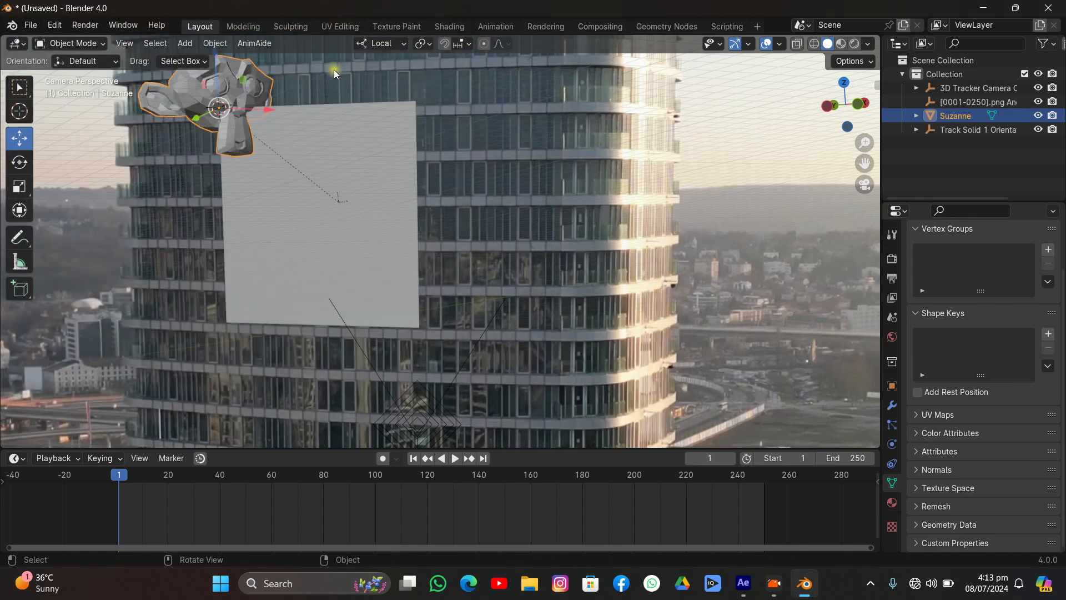
- Copy the tracked plane's rotation to the monkey head with Copy Attributes
{"action": "left_click", "coordinate": [347, 133], "text": "shift"}
{"action": "key", "text": "ctrl+c"}
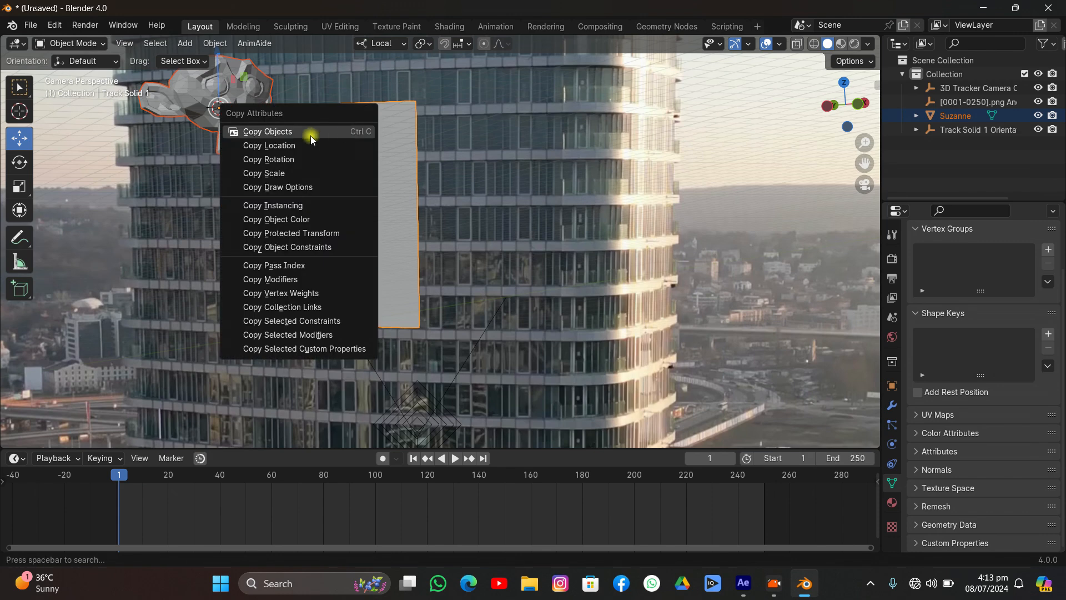
{"action": "left_click", "coordinate": [286, 159]}
- Move the monkey head over the tracked plane and shift it out along its local Y axis
{"action": "left_click", "coordinate": [239, 102]}
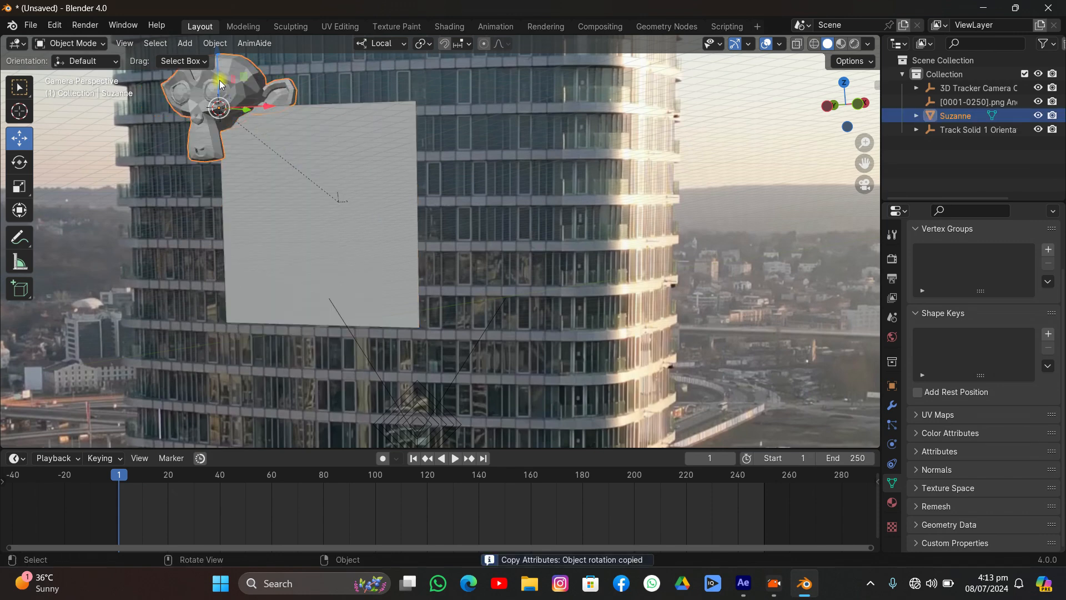
{"action": "left_click_drag", "start_coordinate": [218, 78], "coordinate": [374, 189]}
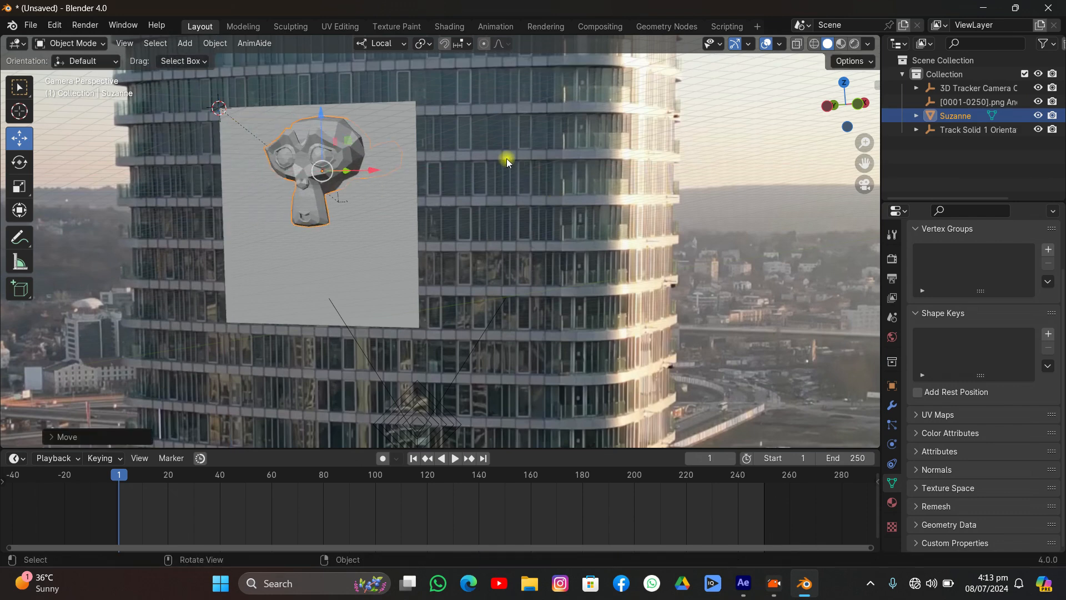
{"action": "key", "text": "g"}
{"action": "key", "text": "y"}
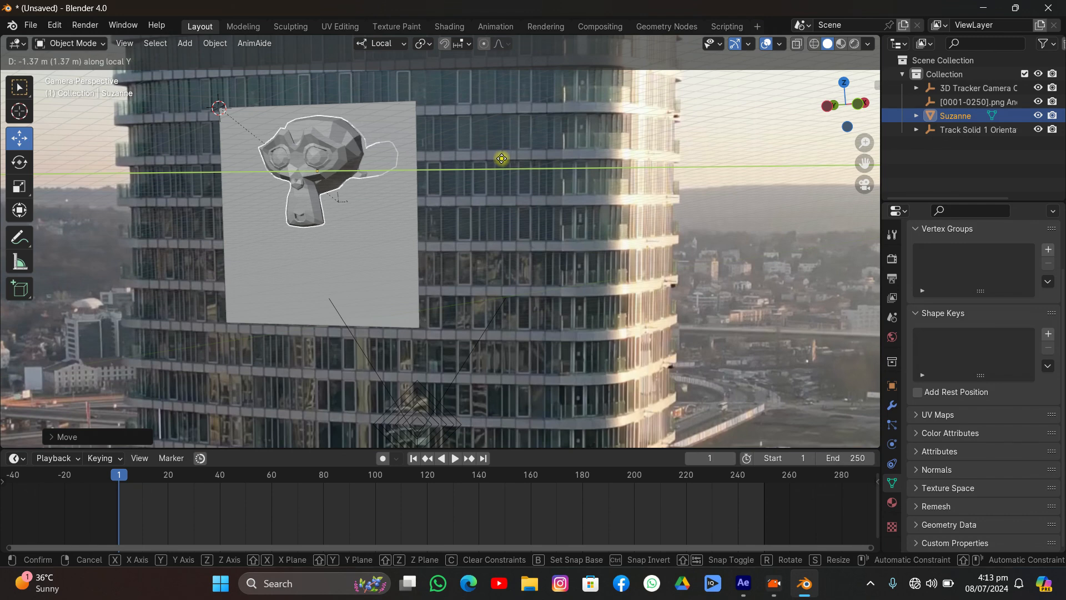
{"action": "left_click", "coordinate": [493, 159]}
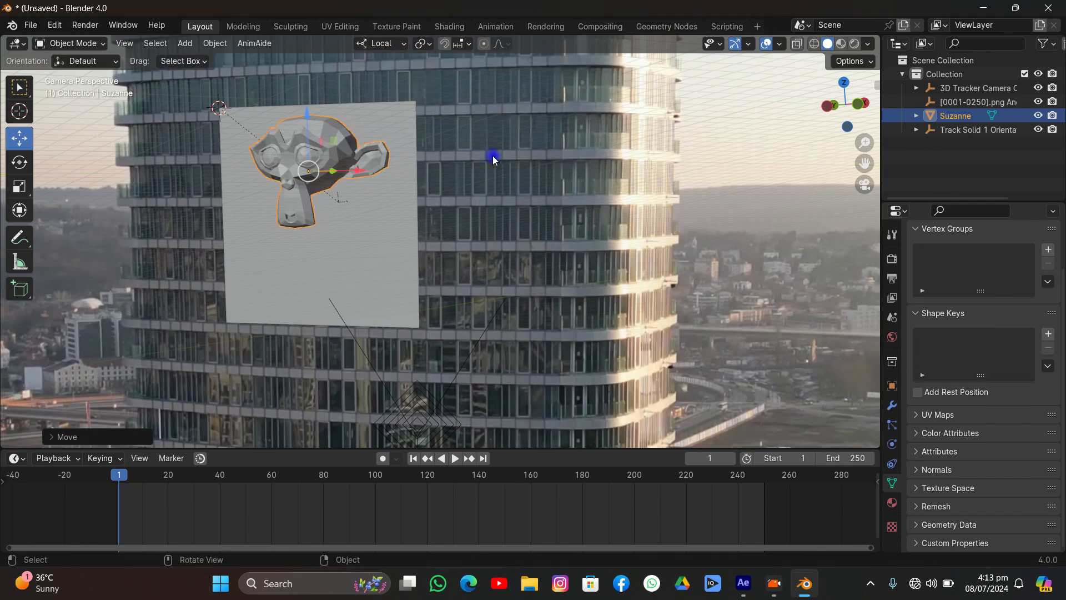
- Hide Track Solid 1 in the viewport and play a few frames to check the monkey head against the footage
{"action": "left_click", "coordinate": [406, 132]}
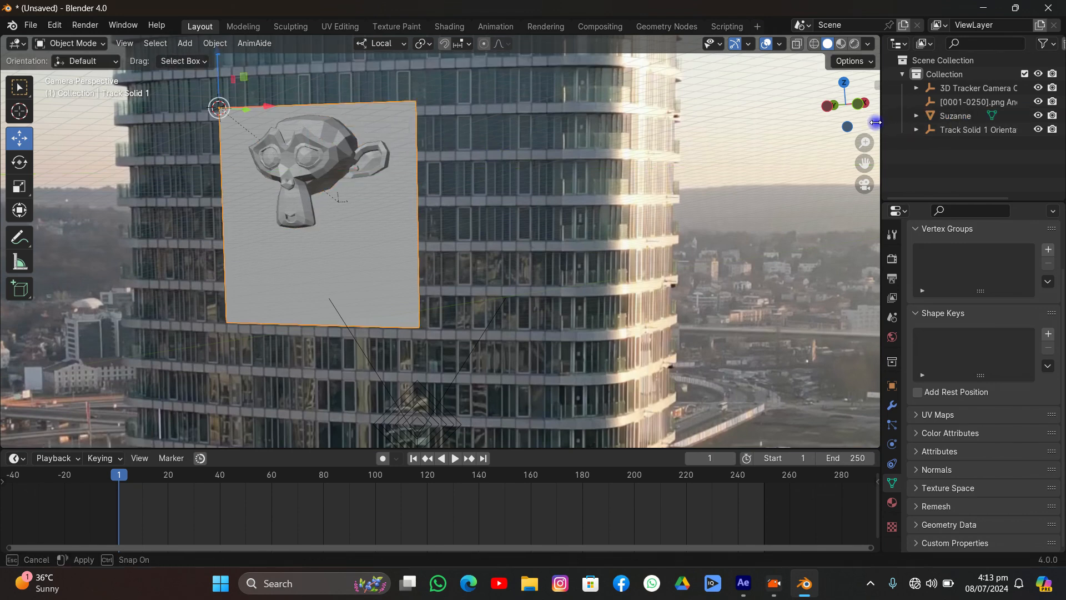
{"action": "left_click_drag", "start_coordinate": [880, 126], "coordinate": [766, 129]}
{"action": "left_click", "coordinate": [799, 129]}
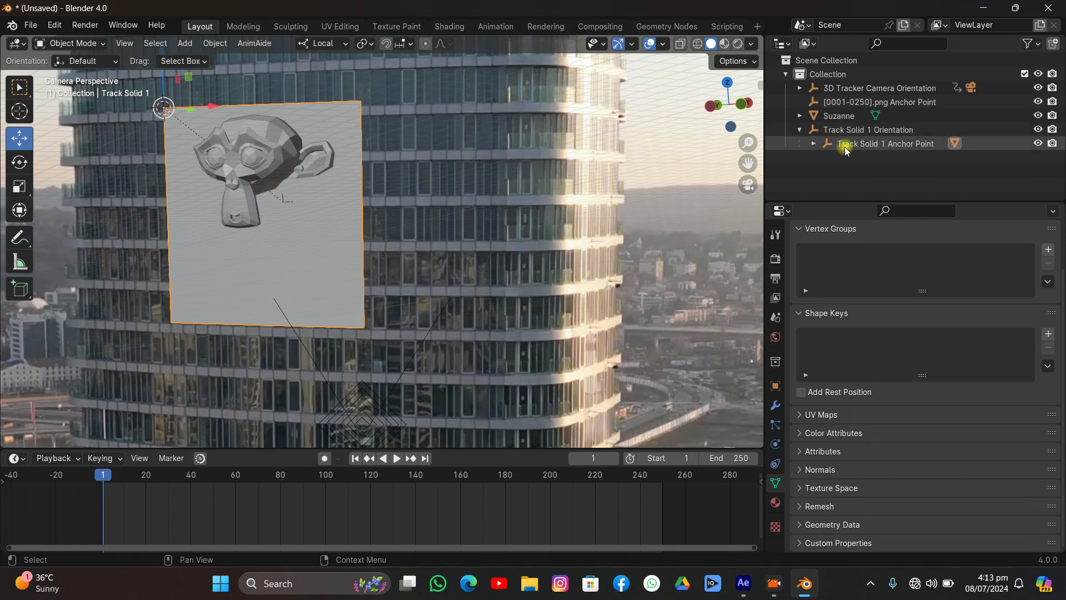
{"action": "left_click", "coordinate": [814, 143]}
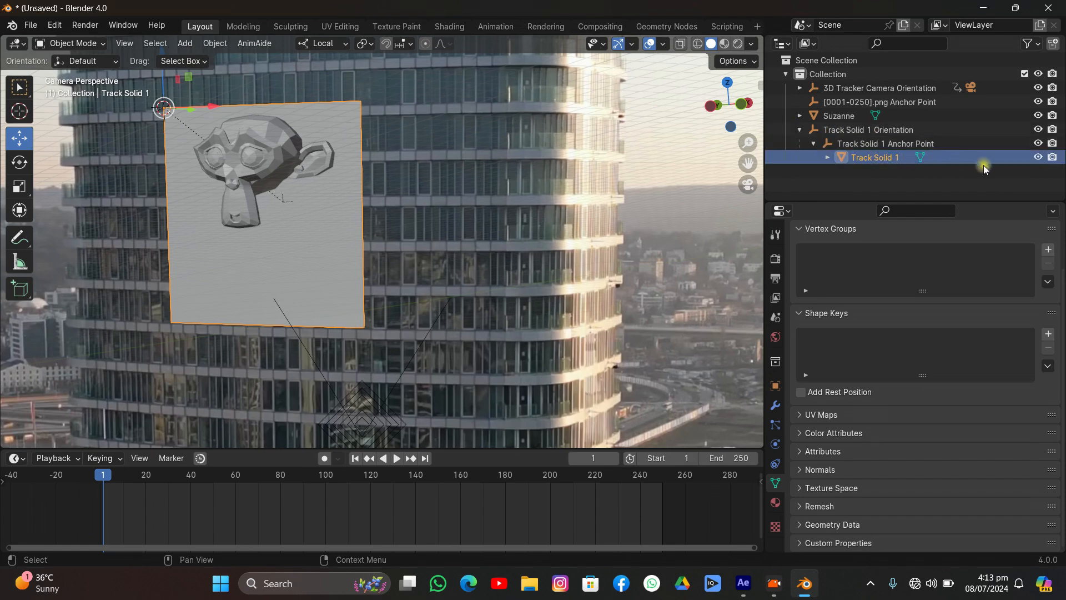
{"action": "left_click", "coordinate": [1038, 157]}
{"action": "key", "text": "space"}
{"action": "key", "text": "space"}
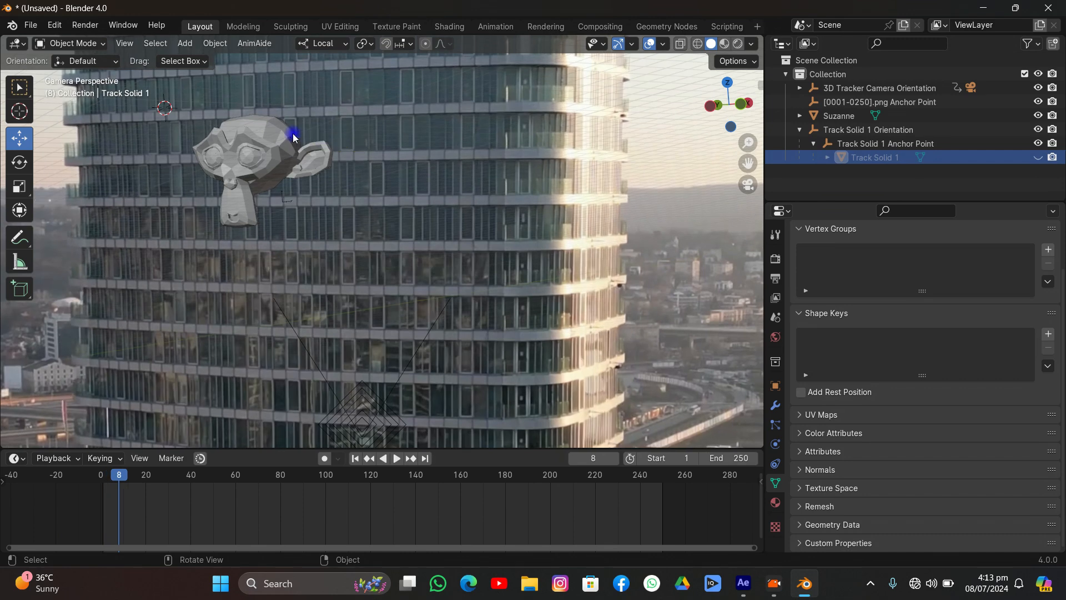
- Scale the monkey head up by about 2.24 and make Track Solid 1 visible again
{"action": "left_click", "coordinate": [292, 133]}
{"action": "key", "text": "s"}
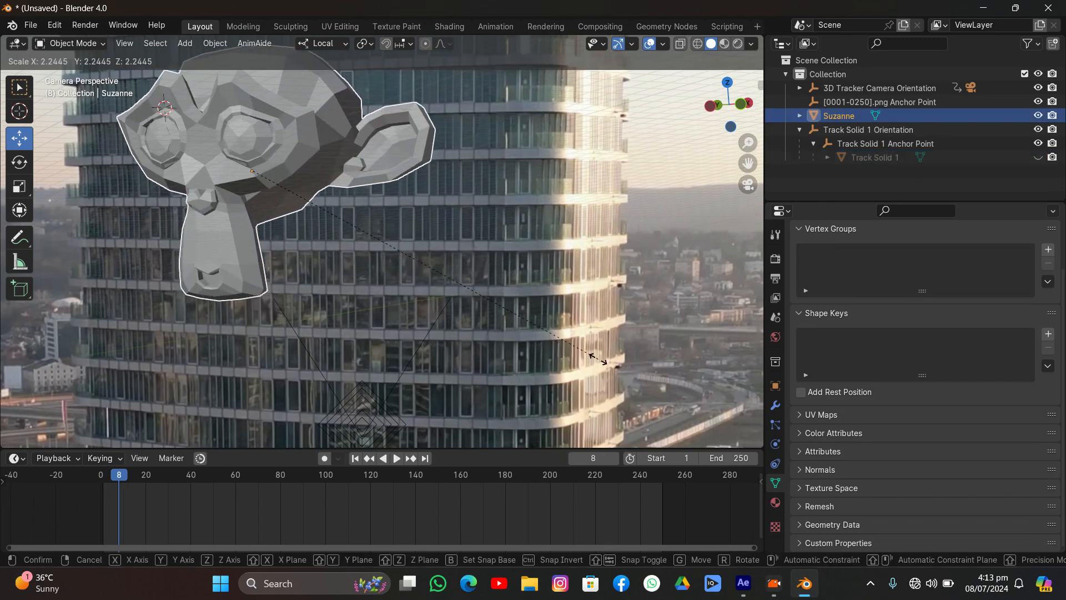
{"action": "key", "text": "Return"}
{"action": "left_click", "coordinate": [1037, 156]}
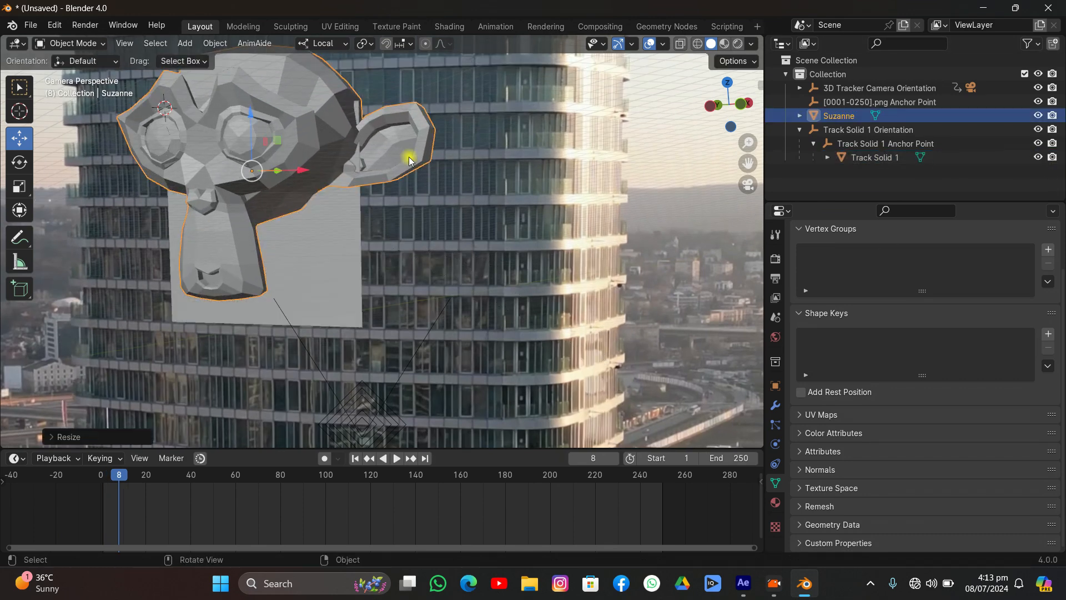
- Shift the monkey head slightly further in the negative direction along its local Y axis
{"action": "key", "text": "g"}
{"action": "key", "text": "y"}
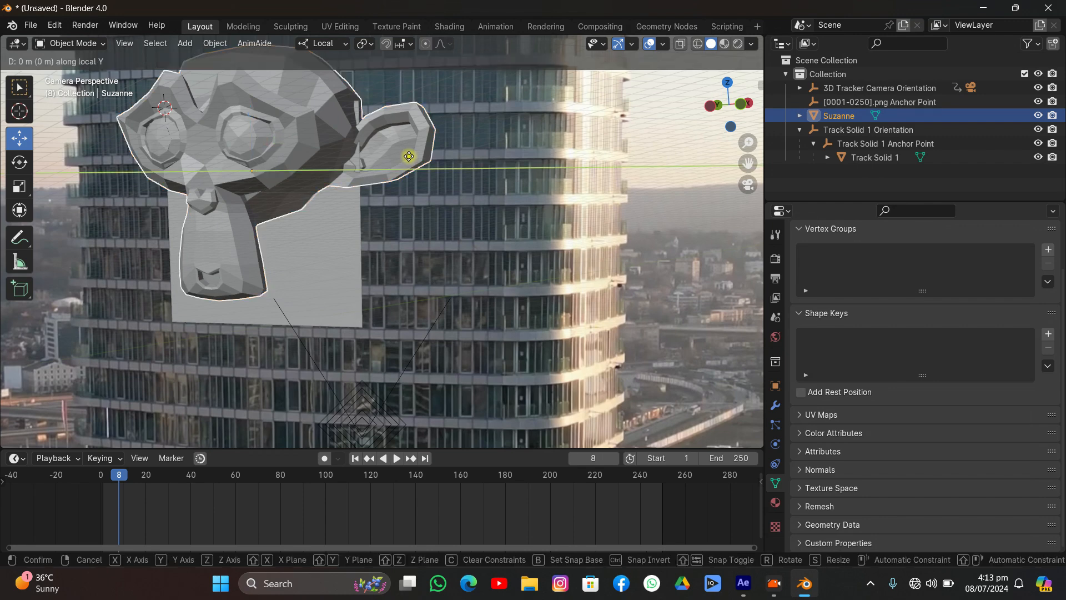
{"action": "key", "text": "z"}
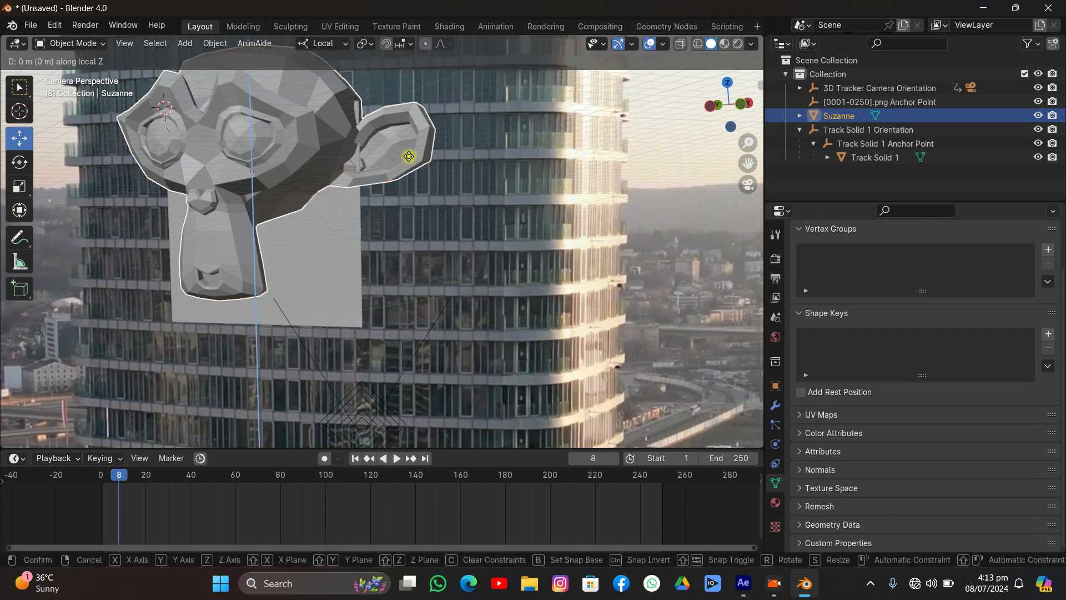
{"action": "key", "text": "y"}
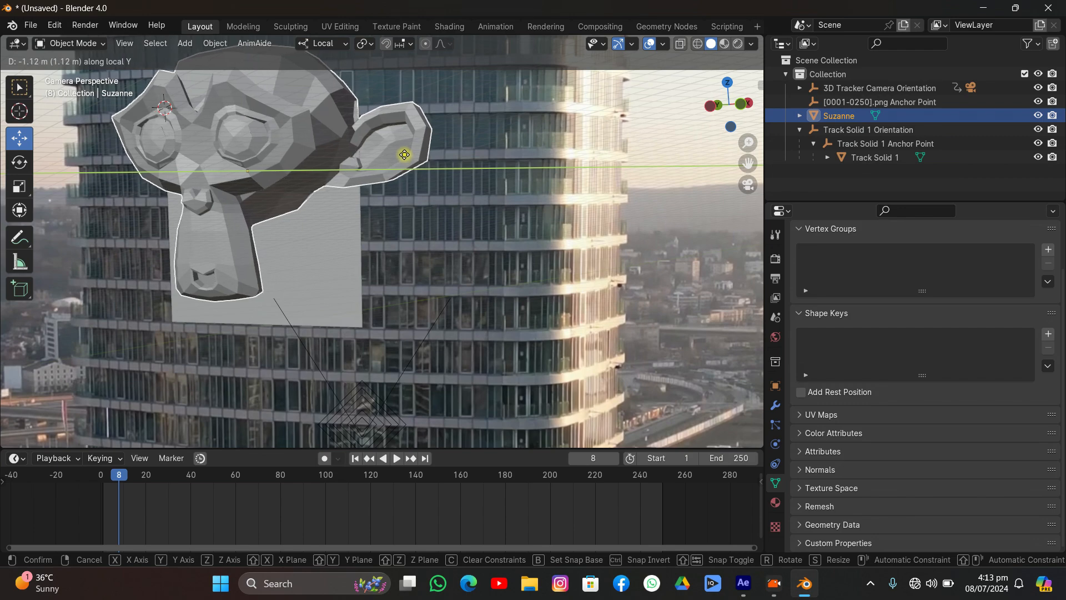
{"action": "left_click", "coordinate": [406, 157]}
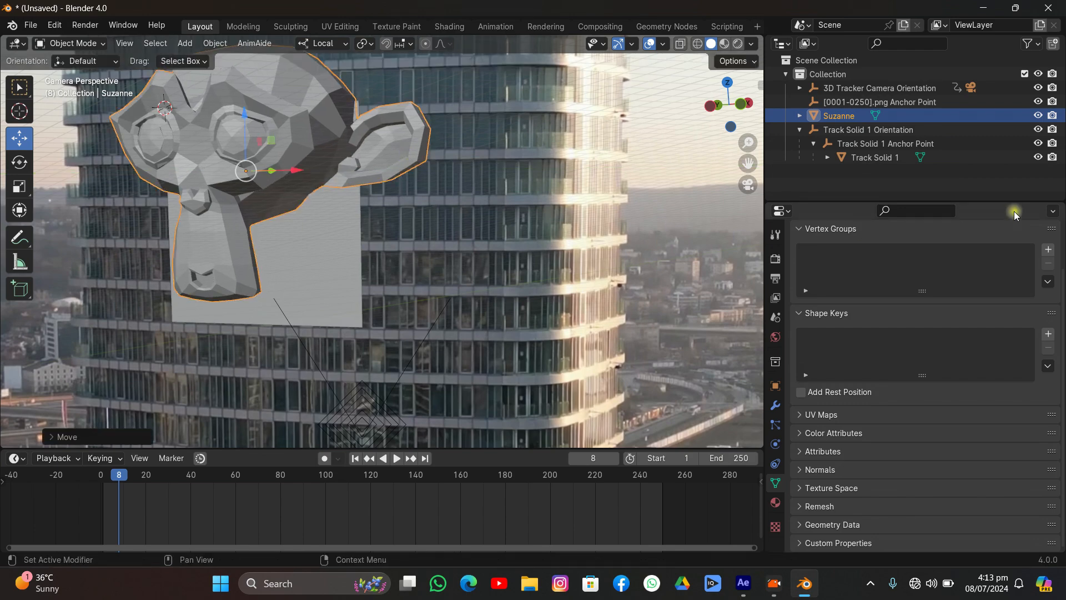
- Hide Track Solid 1 and play back most of the shot to check that the enlarged monkey head sticks to the tower
{"action": "left_click", "coordinate": [1038, 157]}
{"action": "left_click", "coordinate": [636, 175]}
{"action": "key", "text": "Home"}
{"action": "key", "text": "space"}
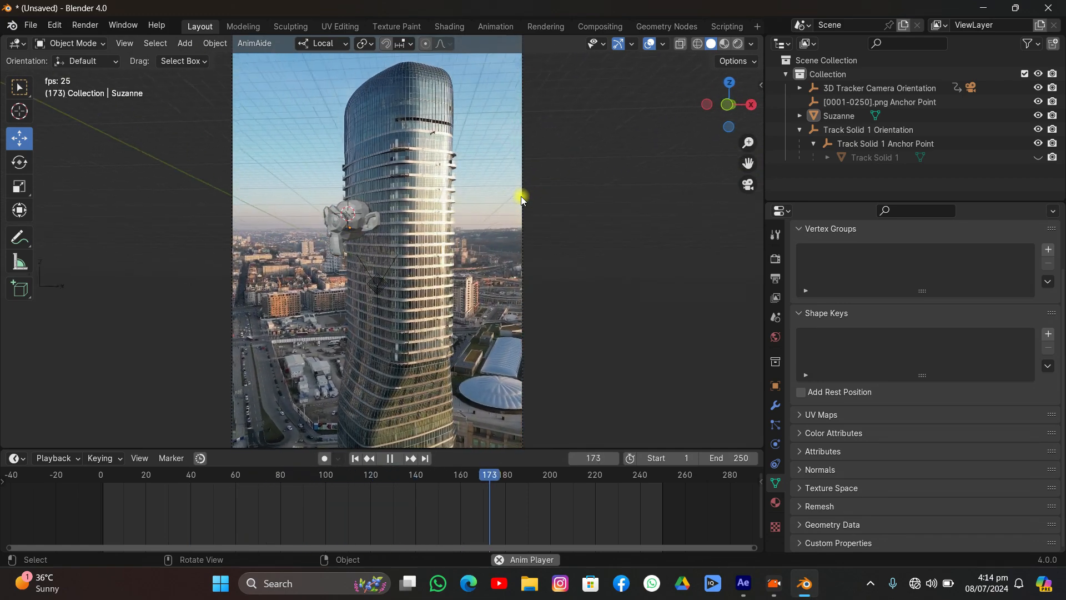
{"action": "key", "text": "space"}
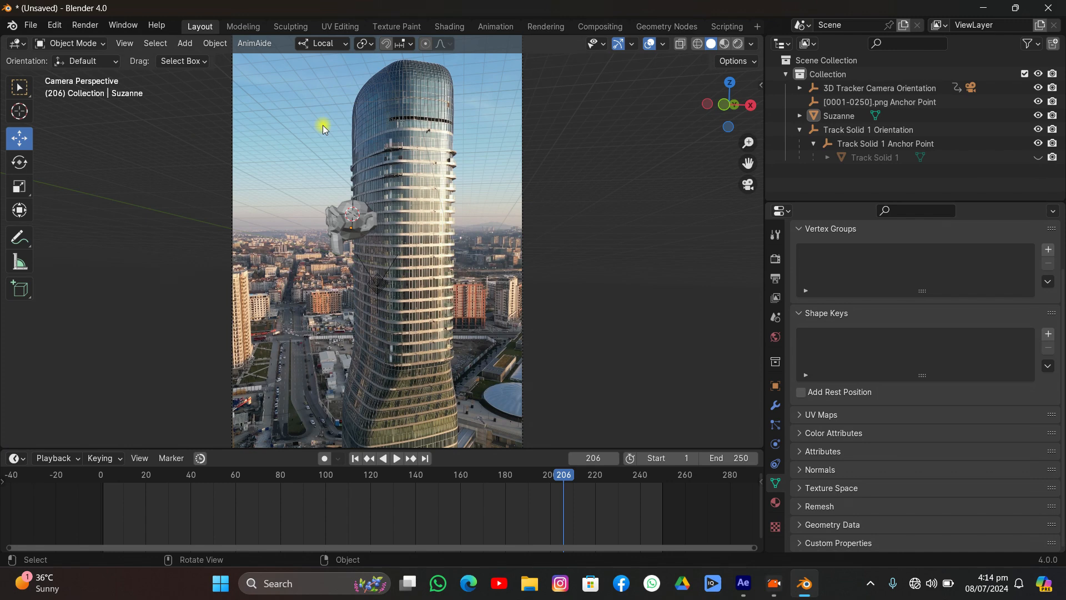
- Save the project as Mian.blend in the tutorial folder 33
{"action": "key", "text": "ctrl+s"}
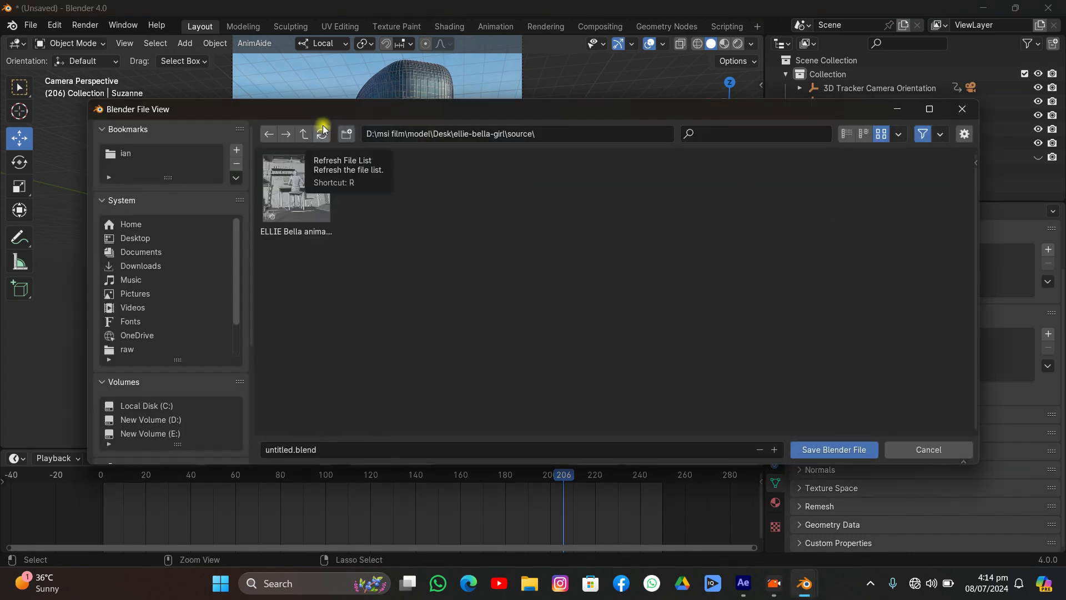
{"action": "scroll", "coordinate": [160, 322], "scroll_direction": "down", "scroll_amount": 3}
{"action": "left_click", "coordinate": [159, 321]}
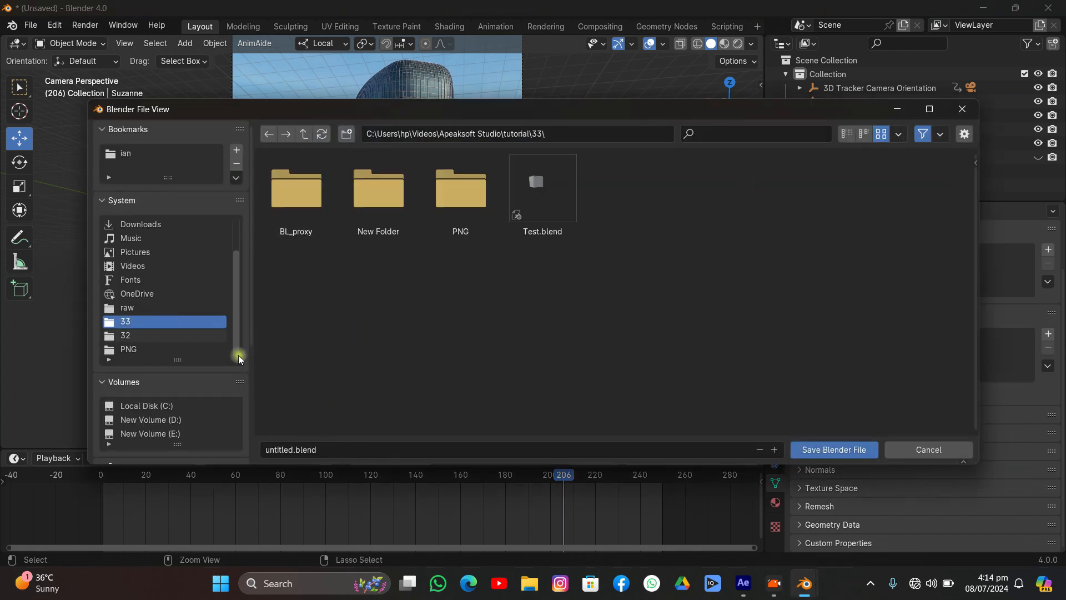
{"action": "double_click", "coordinate": [304, 450]}
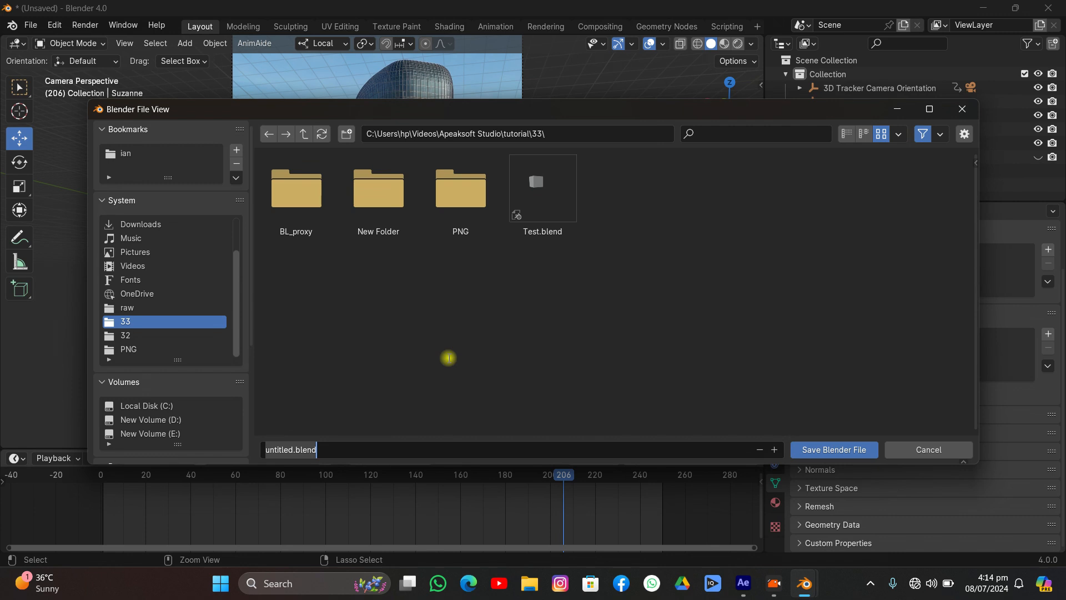
{"action": "type", "text": "Mia"}
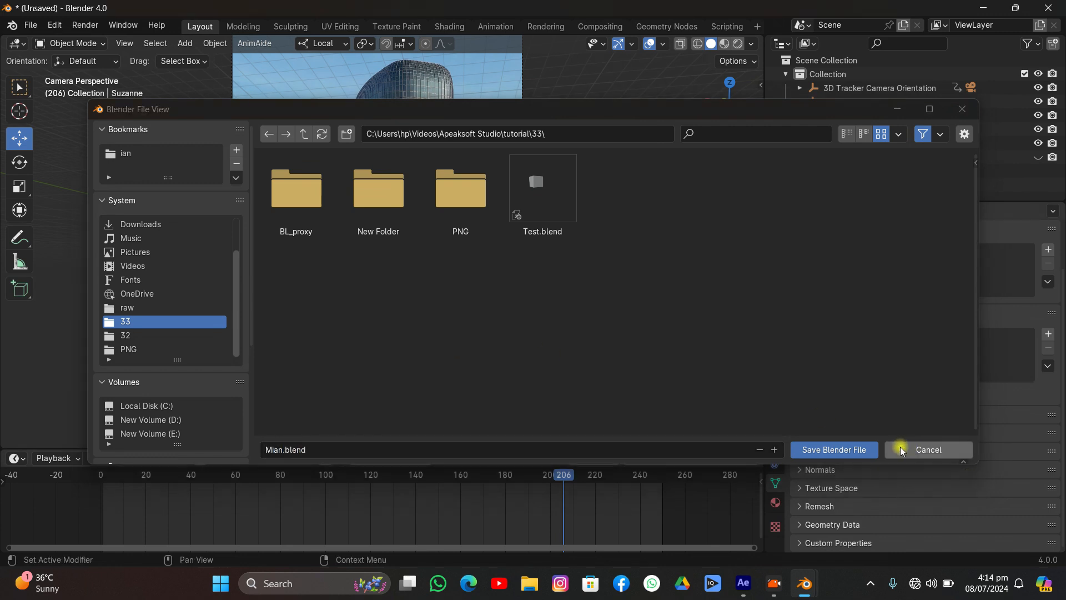
{"action": "left_click", "coordinate": [861, 447]}
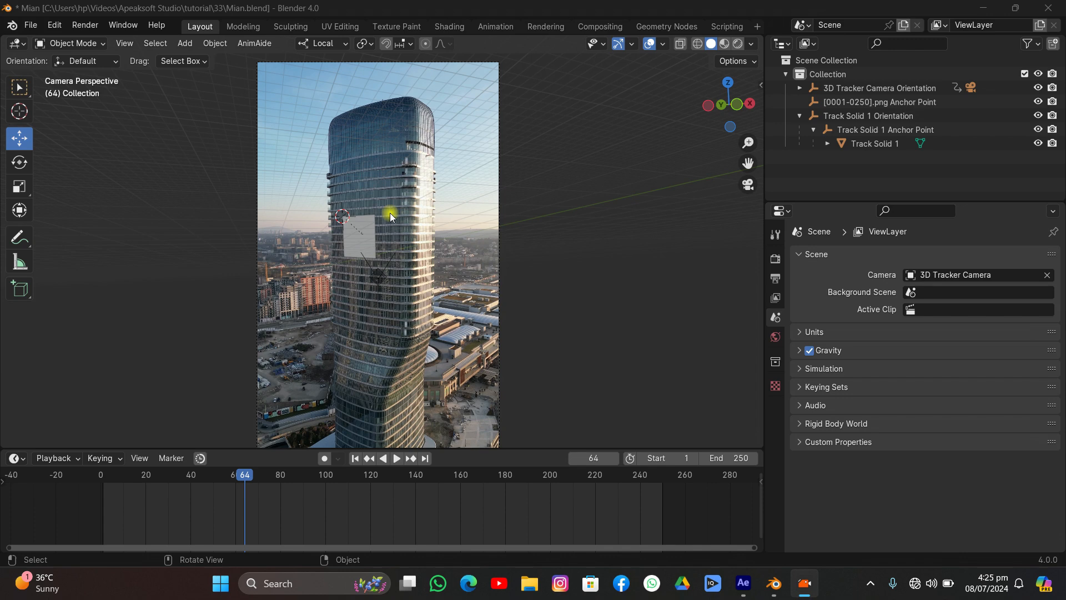
- Import the glTF model bugatti_chiron.glb from E:\PORTFOLIO\for new file\IG edits\bugatti-chiron-basic-edition\source with the default import settings
{"action": "left_click", "coordinate": [25, 24]}
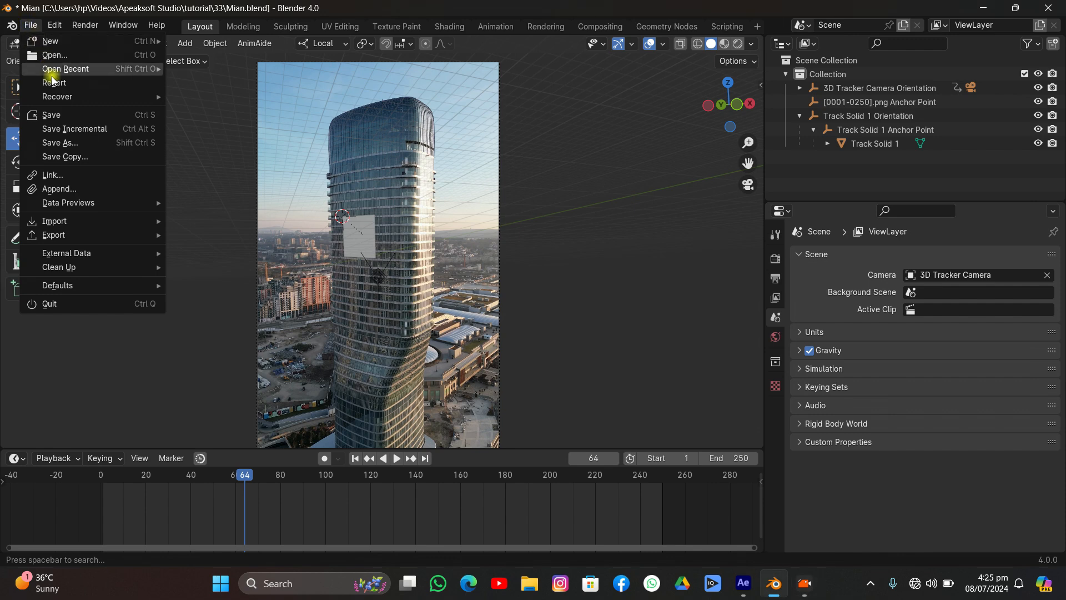
{"action": "mouse_move", "coordinate": [67, 219]}
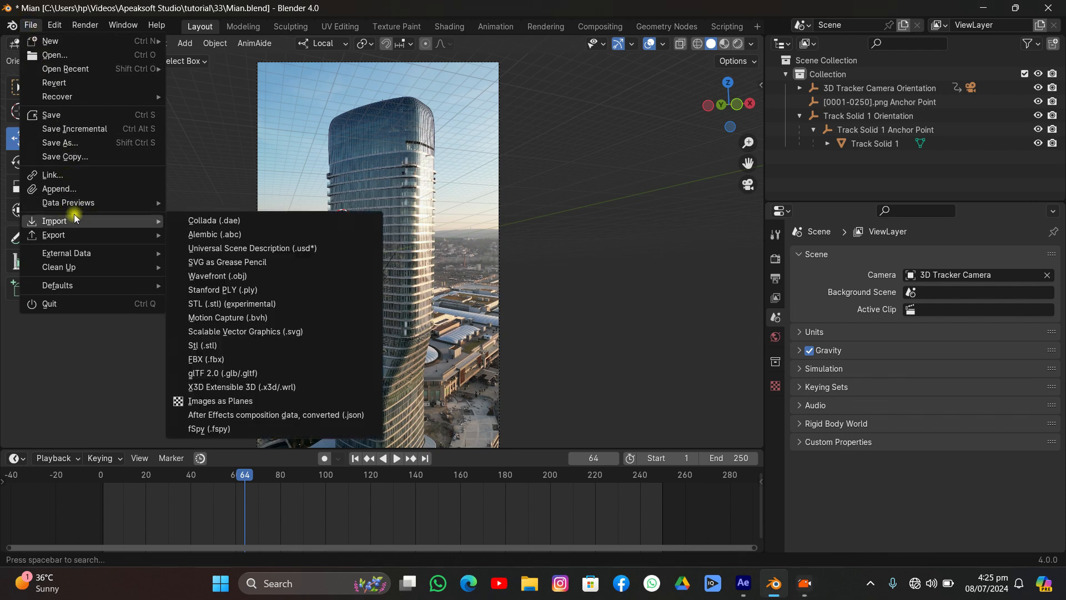
{"action": "left_click", "coordinate": [242, 373]}
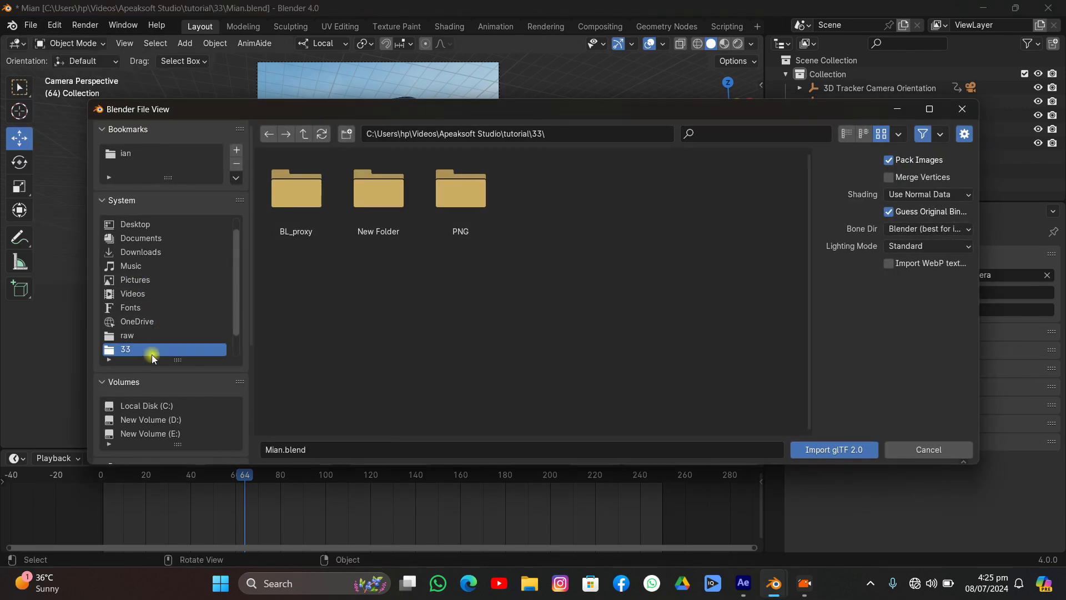
{"action": "scroll", "coordinate": [150, 356], "scroll_direction": "down", "scroll_amount": 3}
{"action": "left_click", "coordinate": [148, 379]}
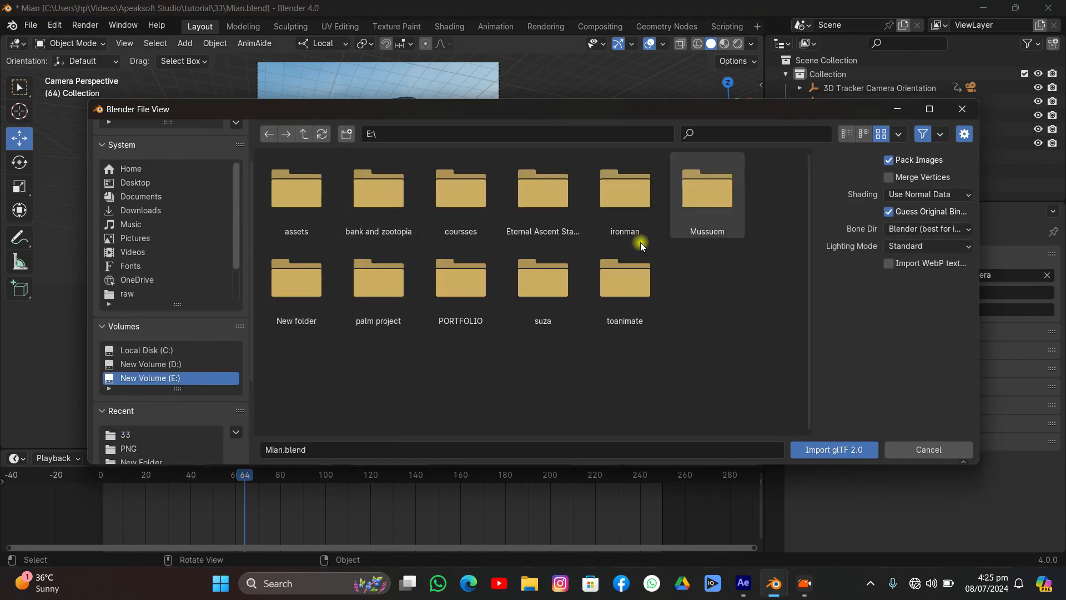
{"action": "double_click", "coordinate": [453, 275]}
{"action": "double_click", "coordinate": [473, 233]}
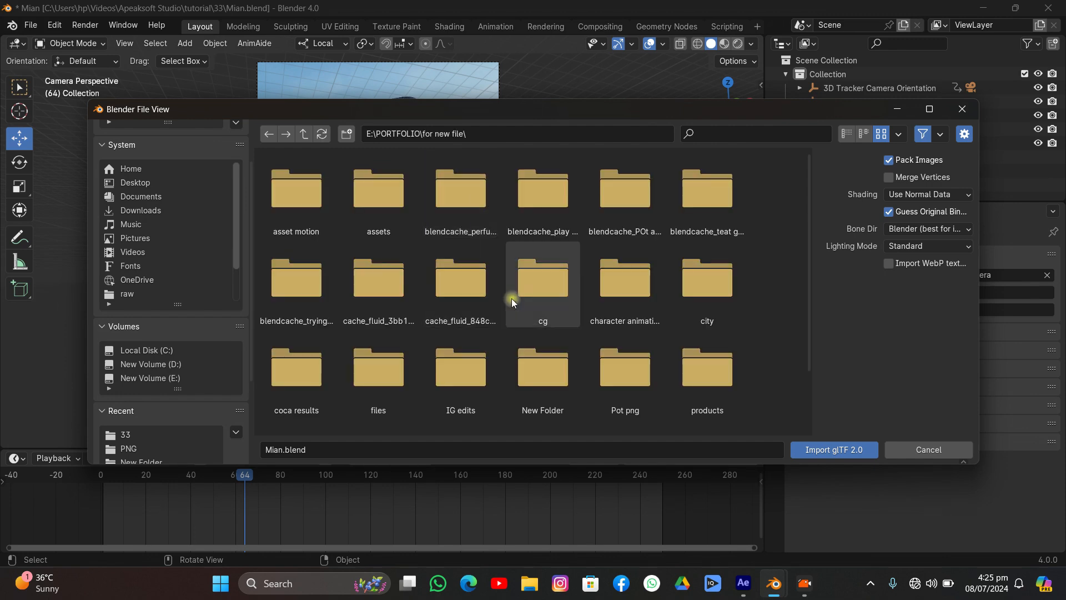
{"action": "double_click", "coordinate": [444, 367]}
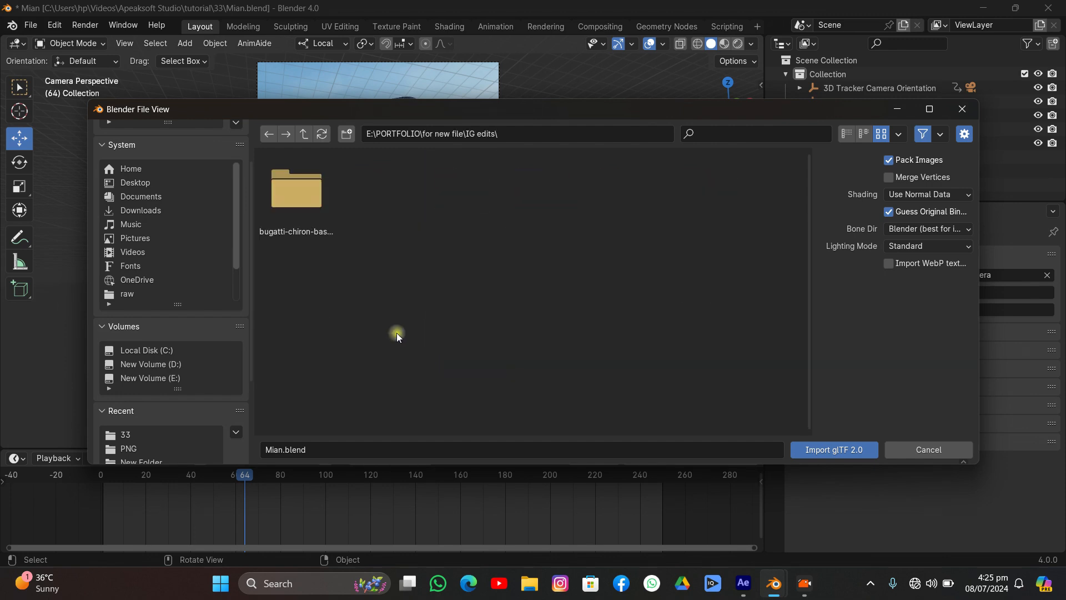
{"action": "double_click", "coordinate": [295, 228]}
{"action": "left_click", "coordinate": [306, 190]}
{"action": "double_click", "coordinate": [306, 190]}
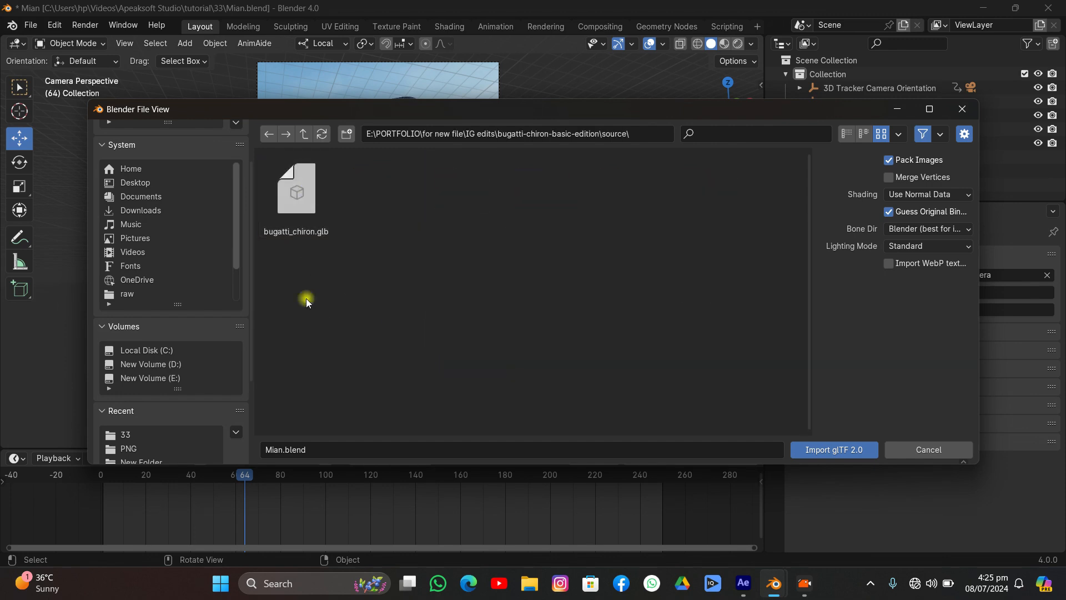
{"action": "double_click", "coordinate": [297, 218]}
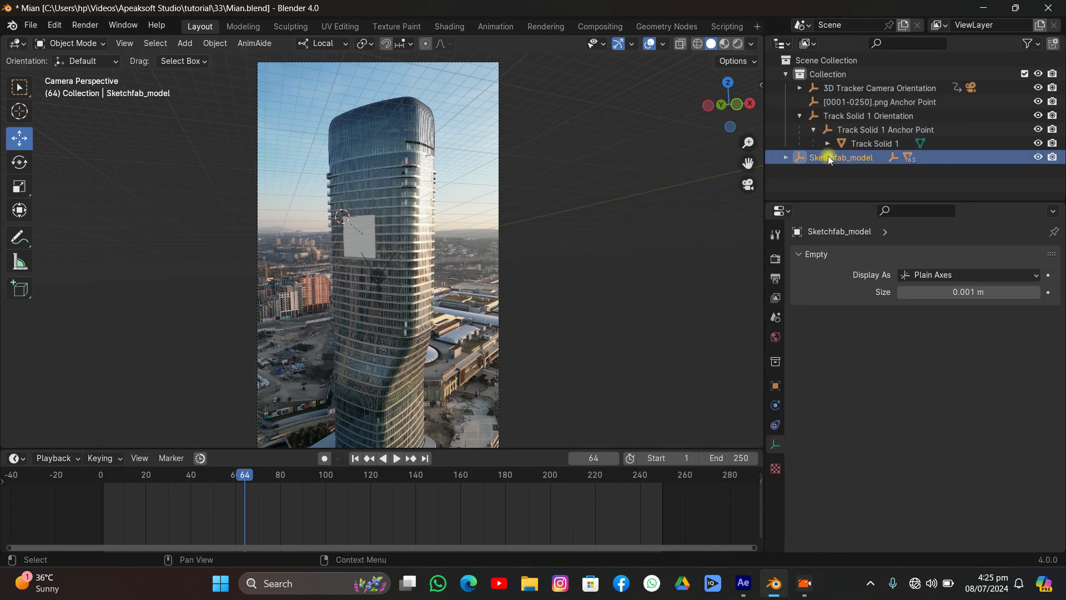
- Join all the meshes of the imported Bugatti into one object, with a mesh on the car's side as the active one
{"action": "key", "text": "KP_Decimal"}
{"action": "scroll", "coordinate": [485, 200], "scroll_direction": "down", "scroll_amount": 5}
{"action": "middle_click_drag", "start_coordinate": [476, 196], "coordinate": [610, 247]}
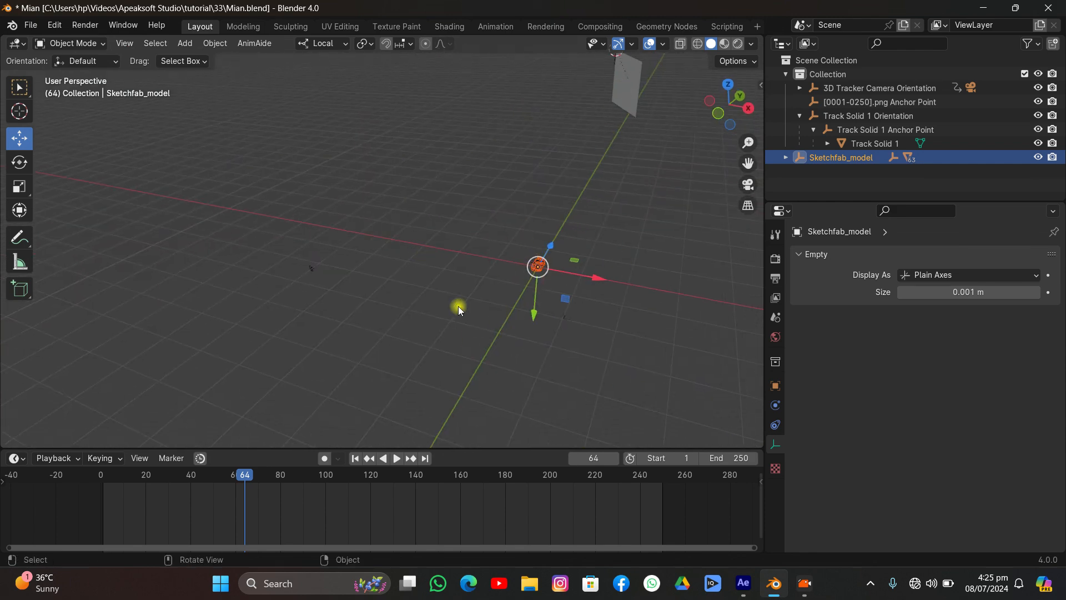
{"action": "middle_click_drag", "start_coordinate": [458, 308], "coordinate": [466, 286]}
{"action": "scroll", "coordinate": [447, 296], "scroll_direction": "up", "scroll_amount": 5}
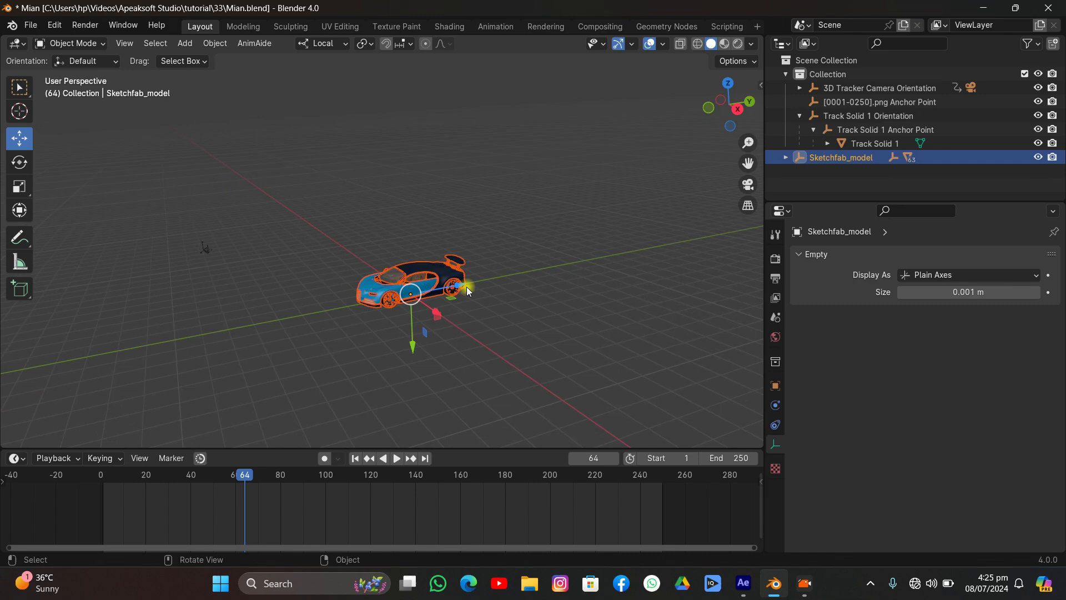
{"action": "left_click", "coordinate": [438, 282], "text": "shift"}
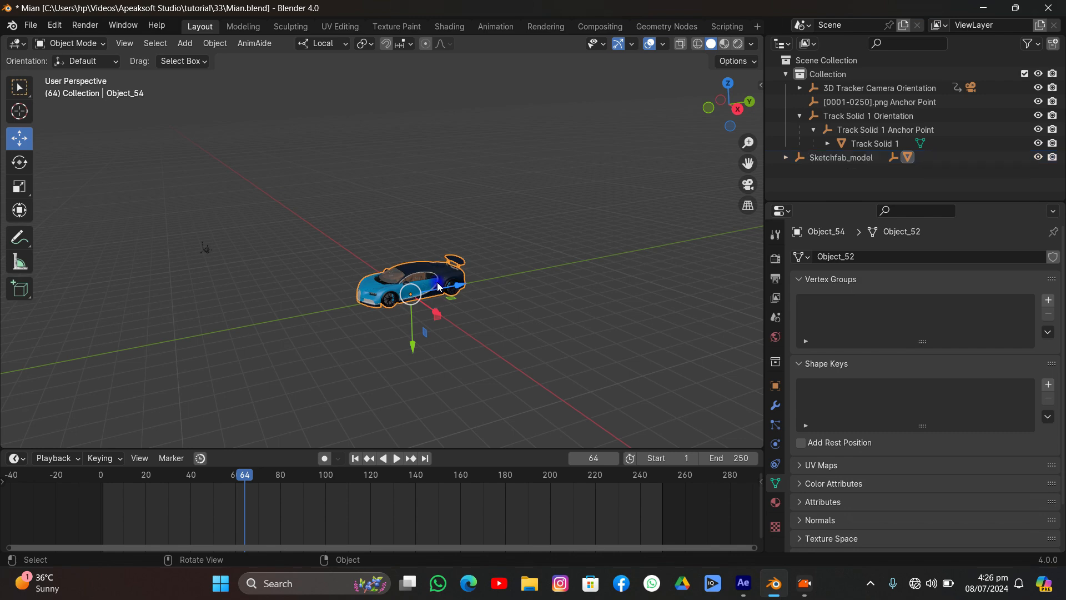
- Shift the joined car along its local Z axis and scale it up by about 2.03
{"action": "key", "text": "g"}
{"action": "key", "text": "z"}
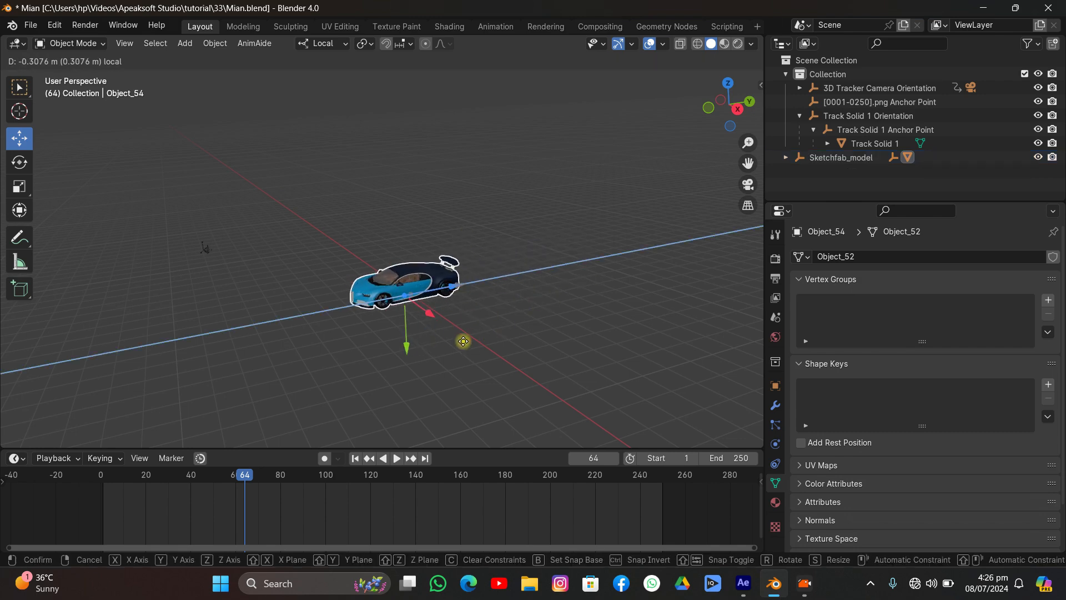
{"action": "left_click", "coordinate": [507, 298]}
{"action": "key", "text": "s"}
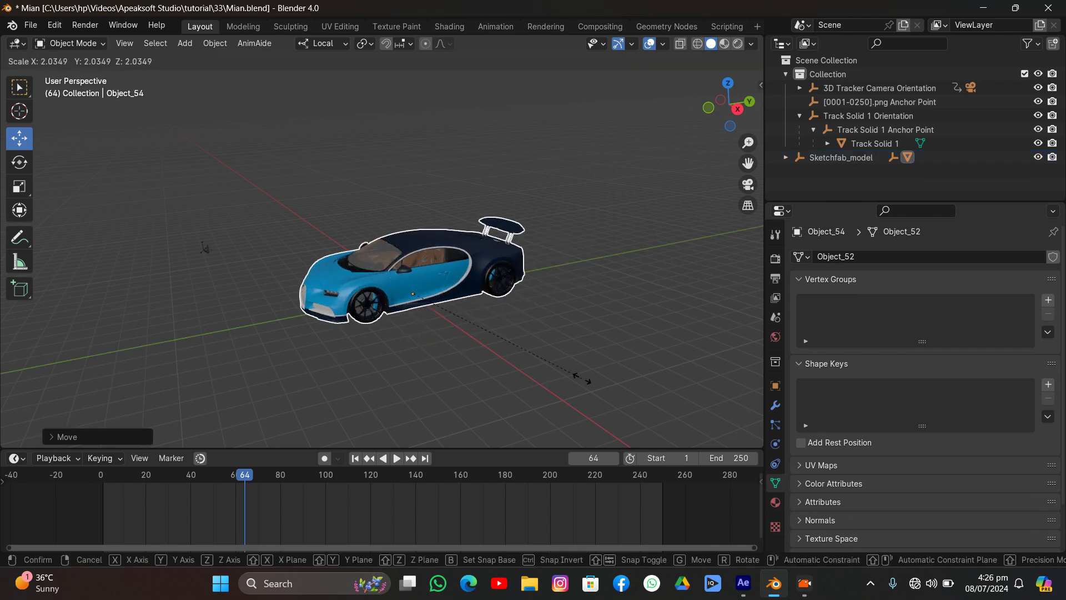
{"action": "left_click", "coordinate": [582, 380]}
- Snap the car to the 3D cursor at the tracked plane's corner and, in camera view, enlarge it to over twice the plane's width
{"action": "middle_click_drag", "start_coordinate": [582, 379], "coordinate": [507, 231]}
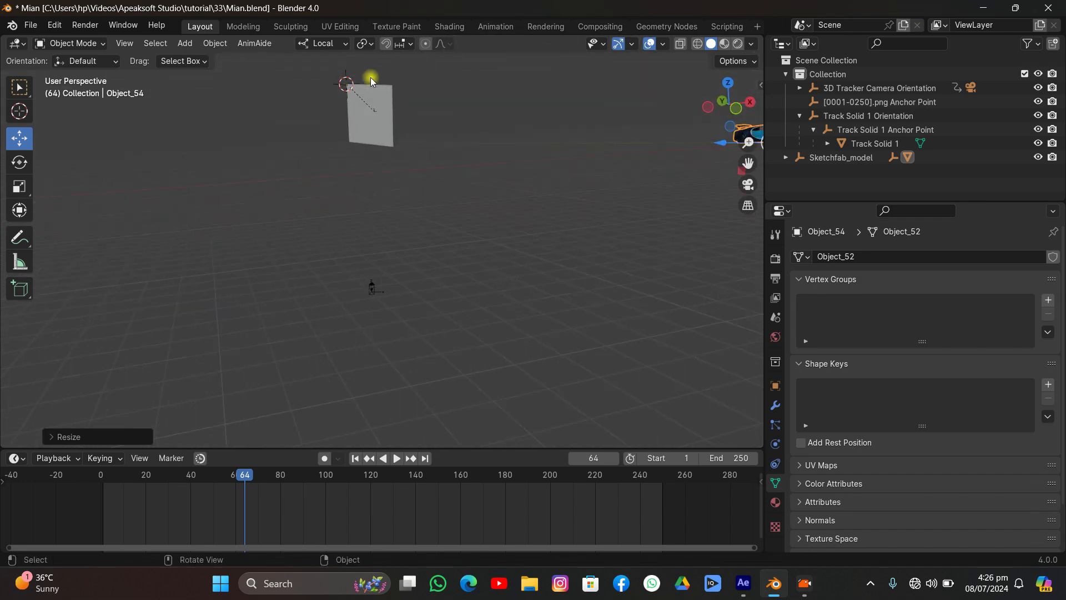
{"action": "key", "text": "shift+s"}
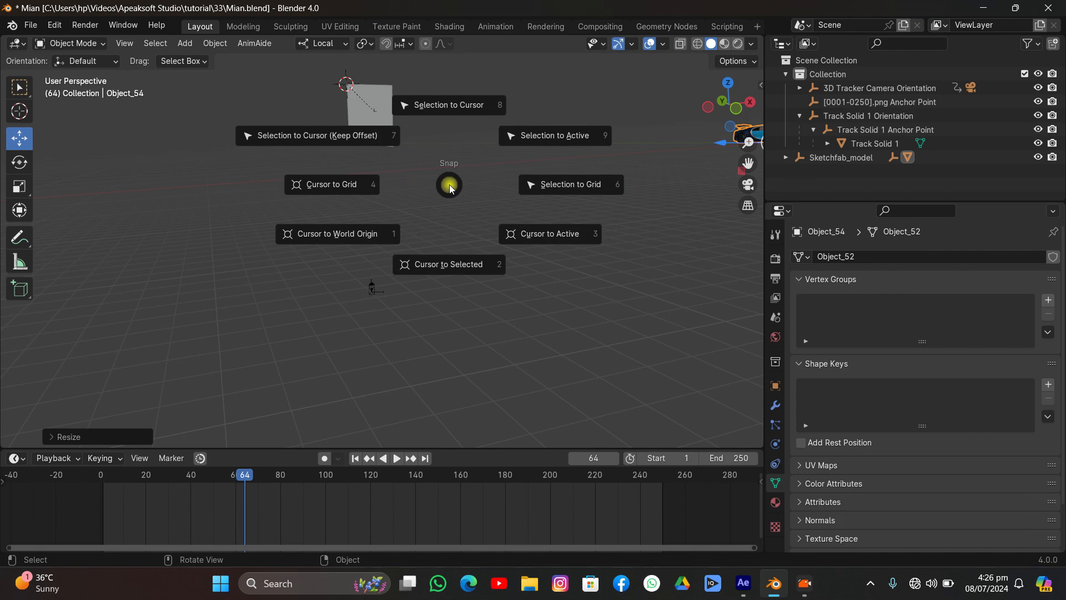
{"action": "left_click", "coordinate": [453, 105]}
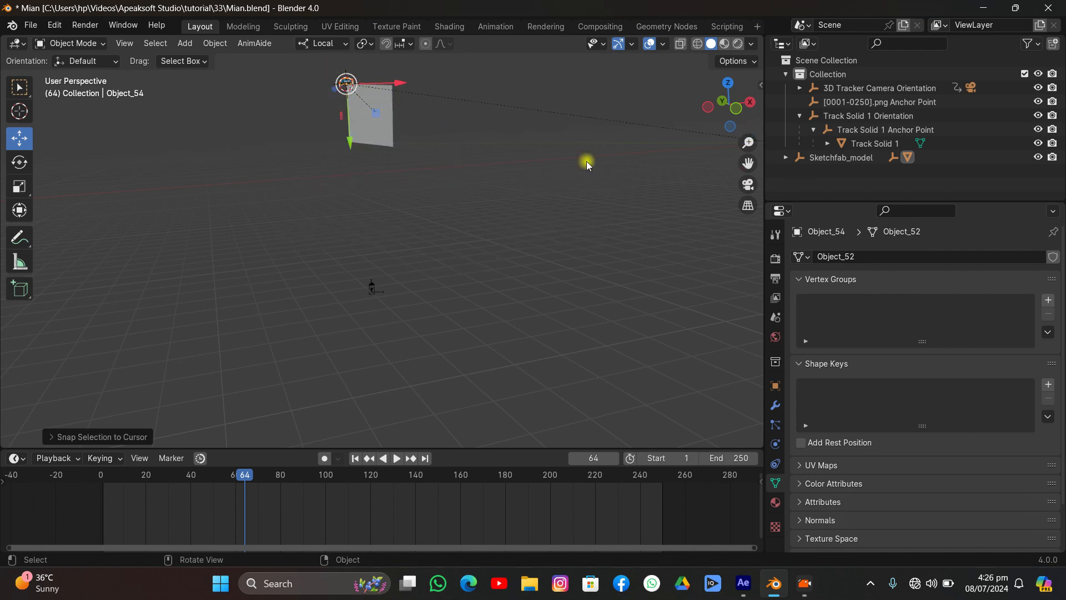
{"action": "left_click", "coordinate": [746, 186]}
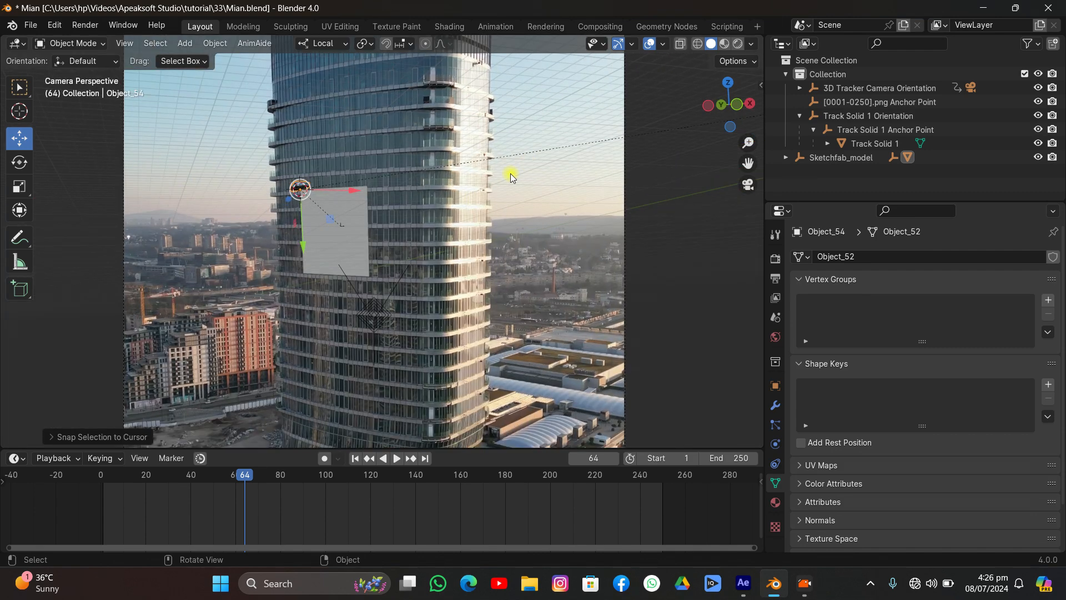
{"action": "key", "text": "s"}
{"action": "left_click", "coordinate": [358, 209]}
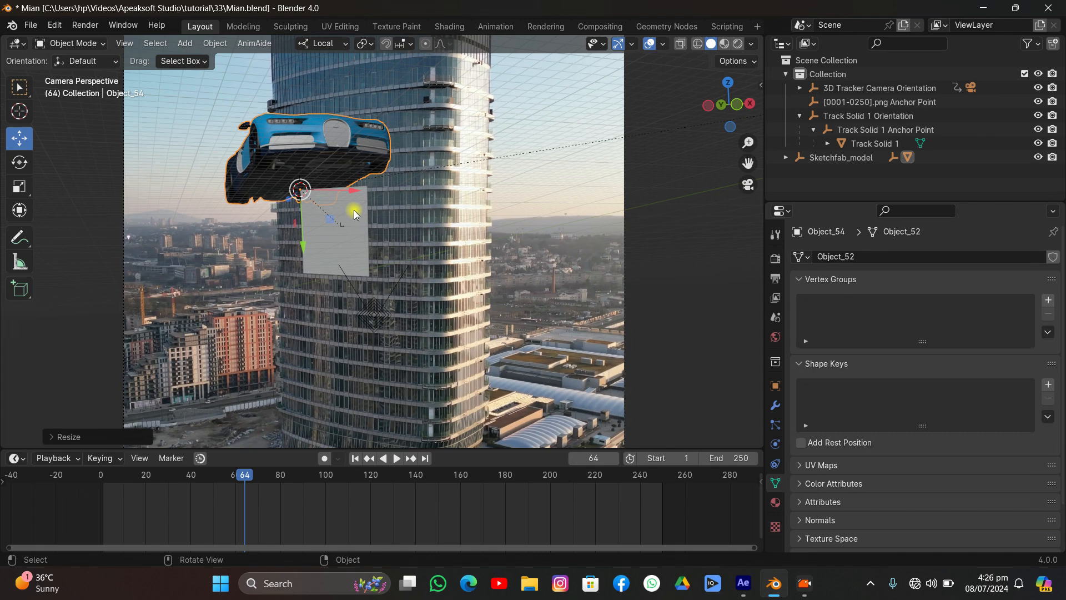
- Copy Track Solid 1's rotation to the car with Copy Attributes
{"action": "left_click", "coordinate": [354, 210], "text": "shift"}
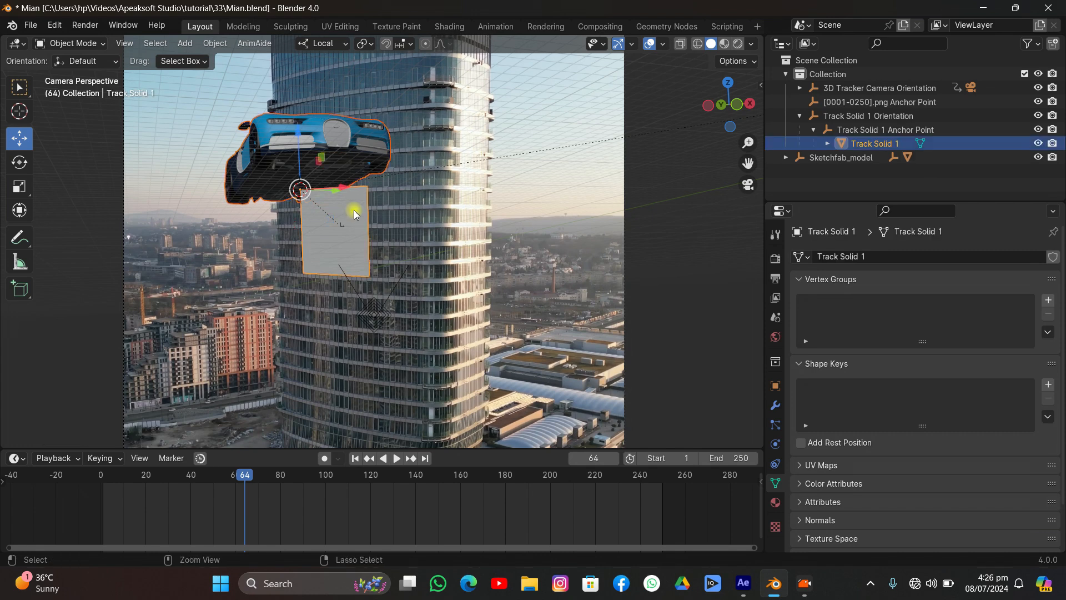
{"action": "key", "text": "ctrl+c"}
{"action": "left_click", "coordinate": [354, 210]}
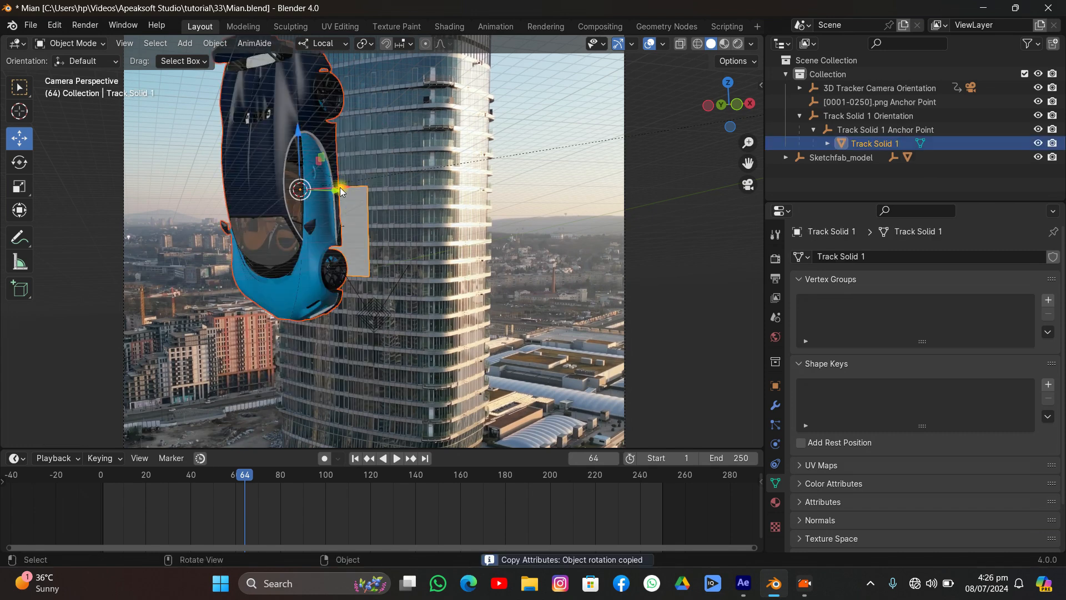
- Slide only the car sideways over the tracked plane and lower it along its local Z axis
{"action": "left_click", "coordinate": [316, 155]}
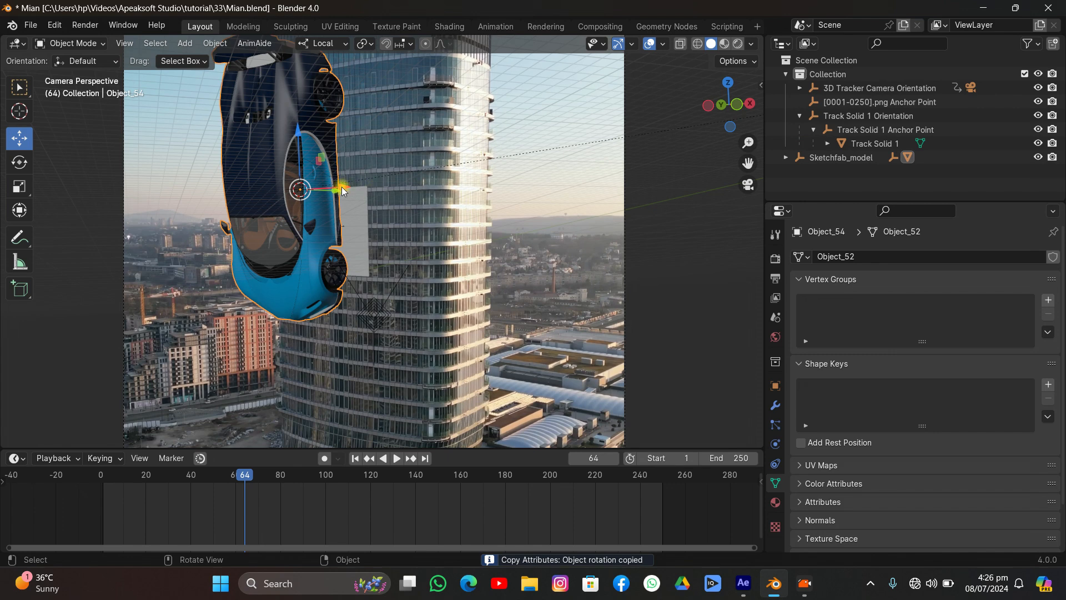
{"action": "left_click_drag", "start_coordinate": [341, 190], "coordinate": [384, 197]}
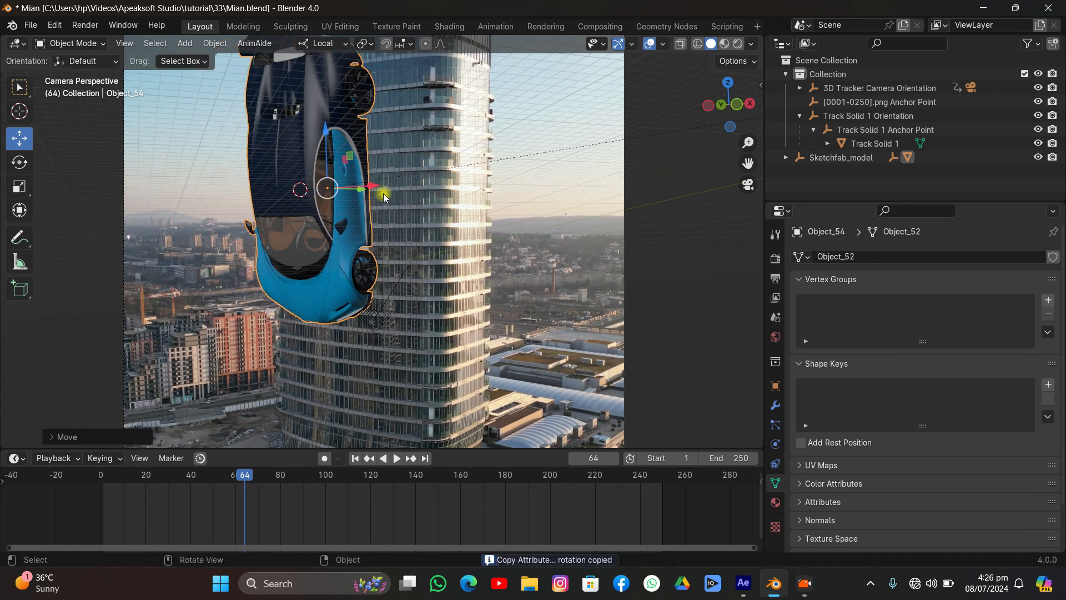
{"action": "left_click_drag", "start_coordinate": [326, 132], "coordinate": [342, 162]}
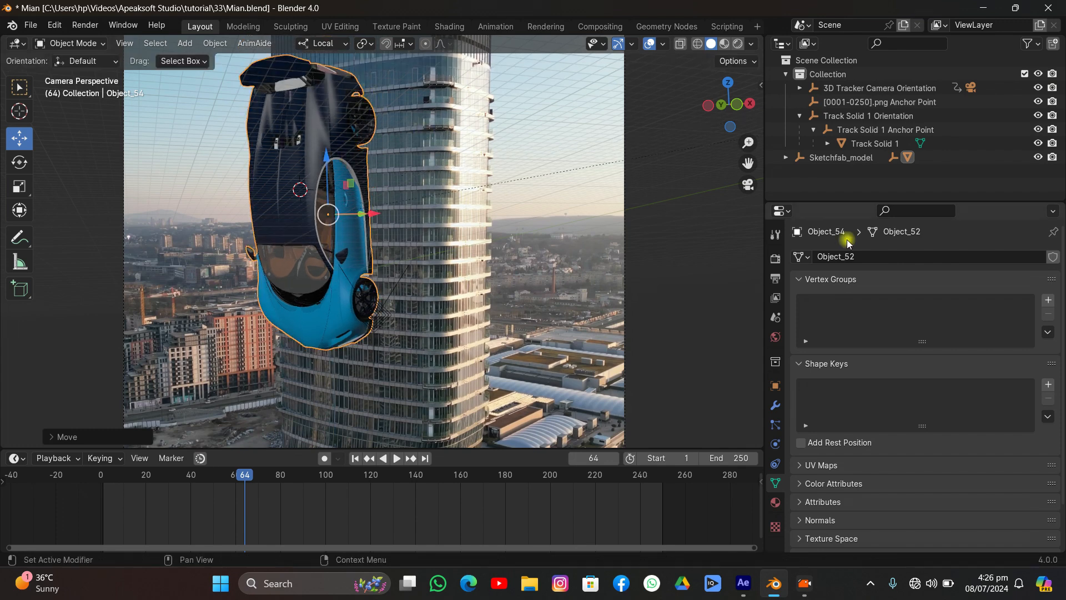
- Clear the car's parent while keeping its transformation
{"action": "left_click", "coordinate": [838, 159]}
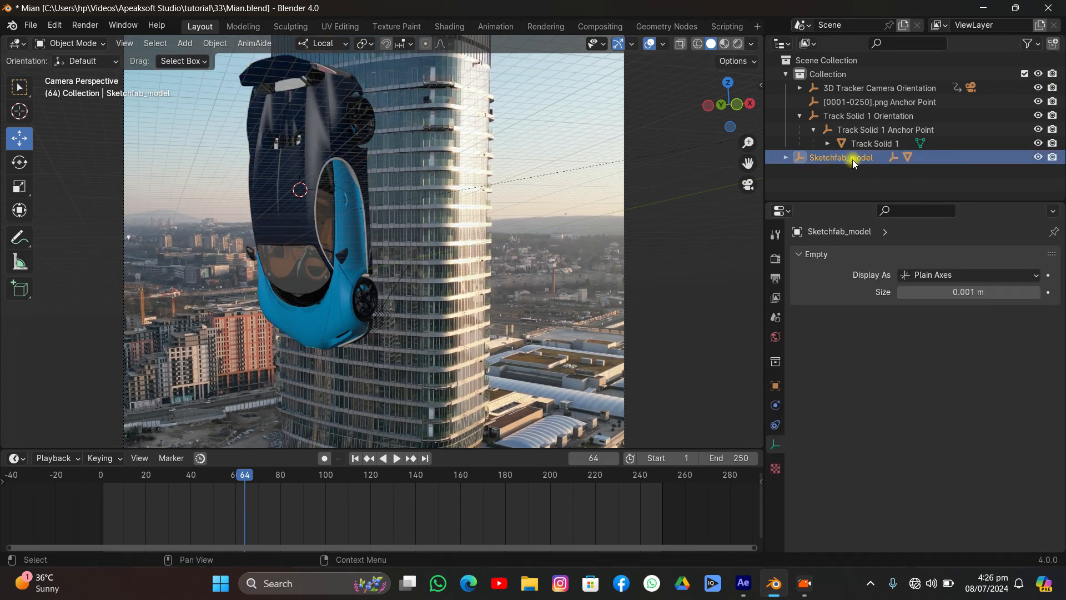
{"action": "left_click", "coordinate": [313, 162]}
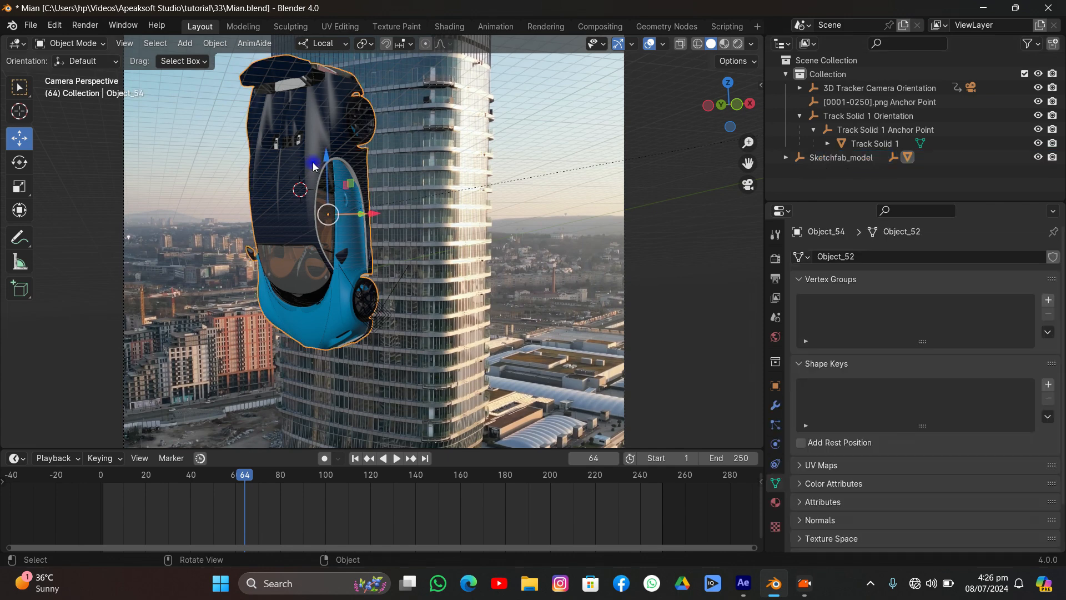
{"action": "key", "text": "alt+p"}
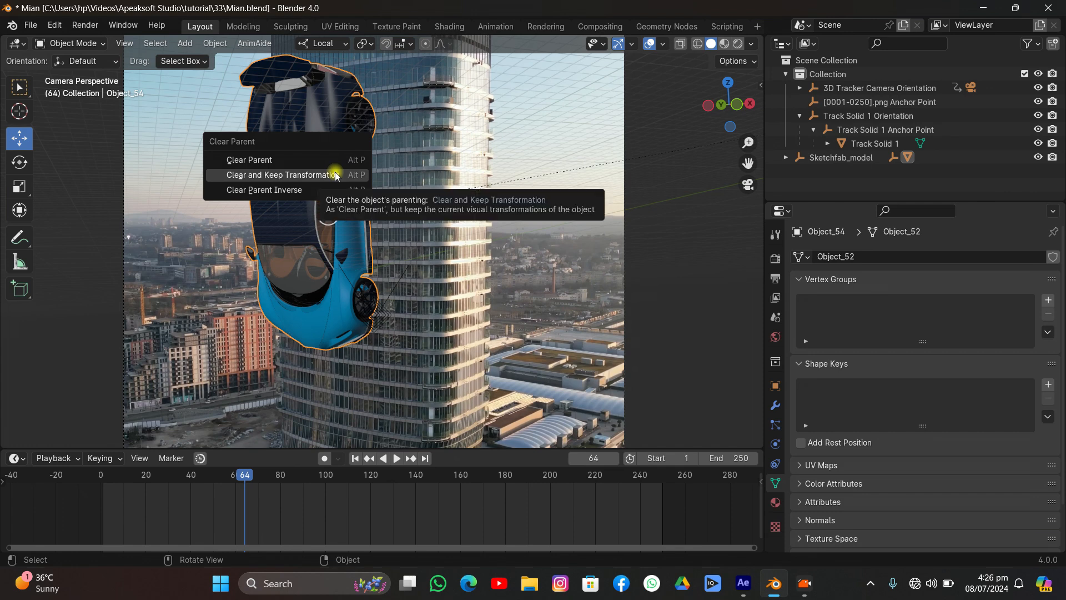
{"action": "left_click", "coordinate": [336, 176]}
- Delete the leftover Sketchfab_model empty from the scene
{"action": "right_click", "coordinate": [844, 172]}
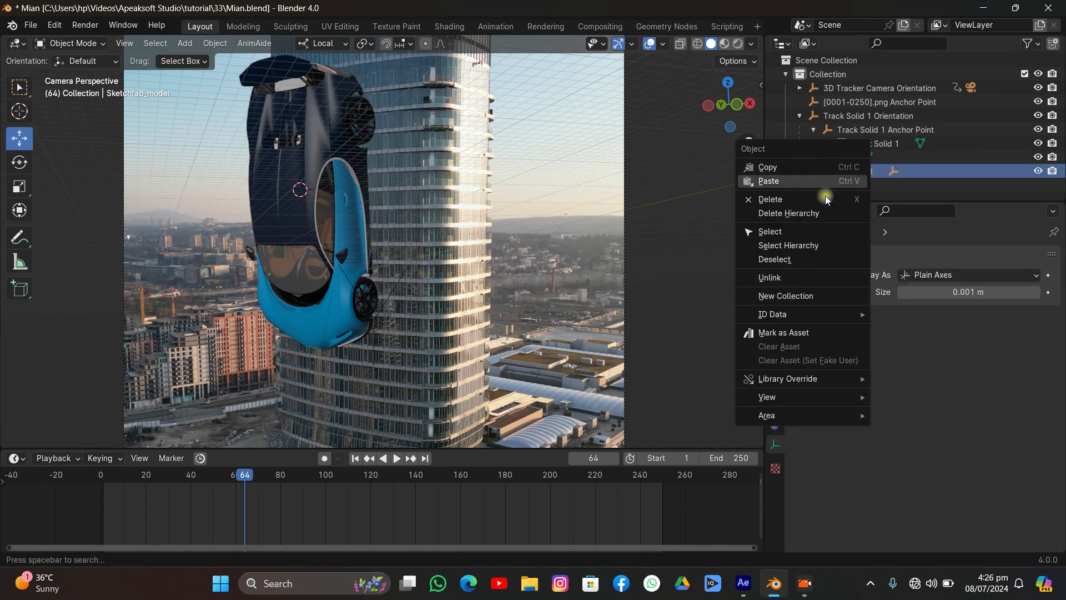
{"action": "left_click", "coordinate": [800, 243]}
{"action": "left_click", "coordinate": [826, 177]}
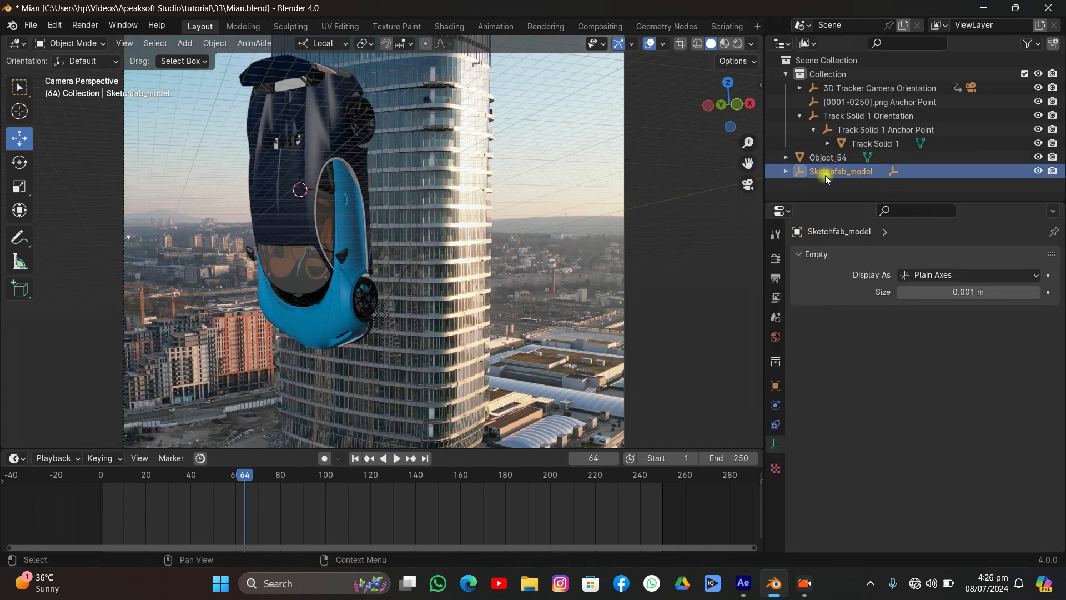
{"action": "key", "text": "Delete"}
- Rotate the car 180° about its local Y axis and slide it along its local X axis onto the tower facade
{"action": "left_click", "coordinate": [344, 174]}
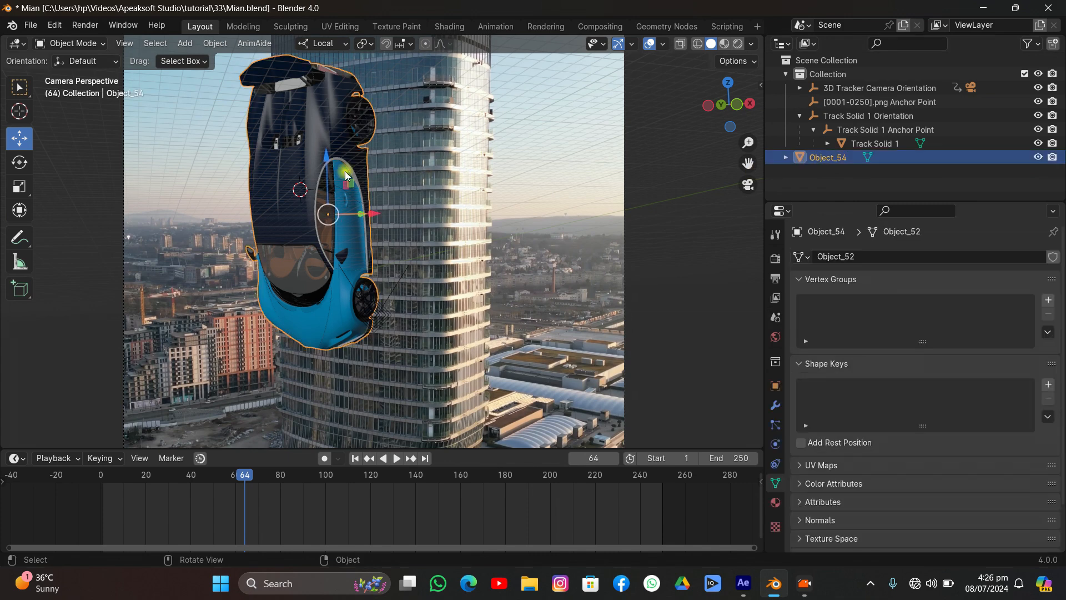
{"action": "key", "text": "r"}
{"action": "key", "text": "y"}
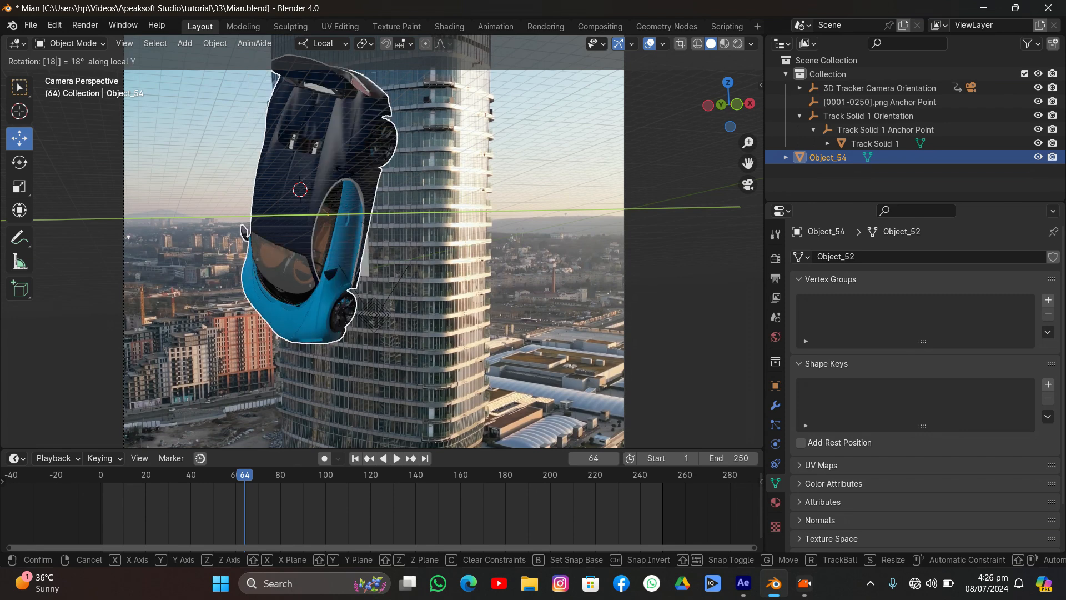
{"action": "left_click", "coordinate": [345, 171]}
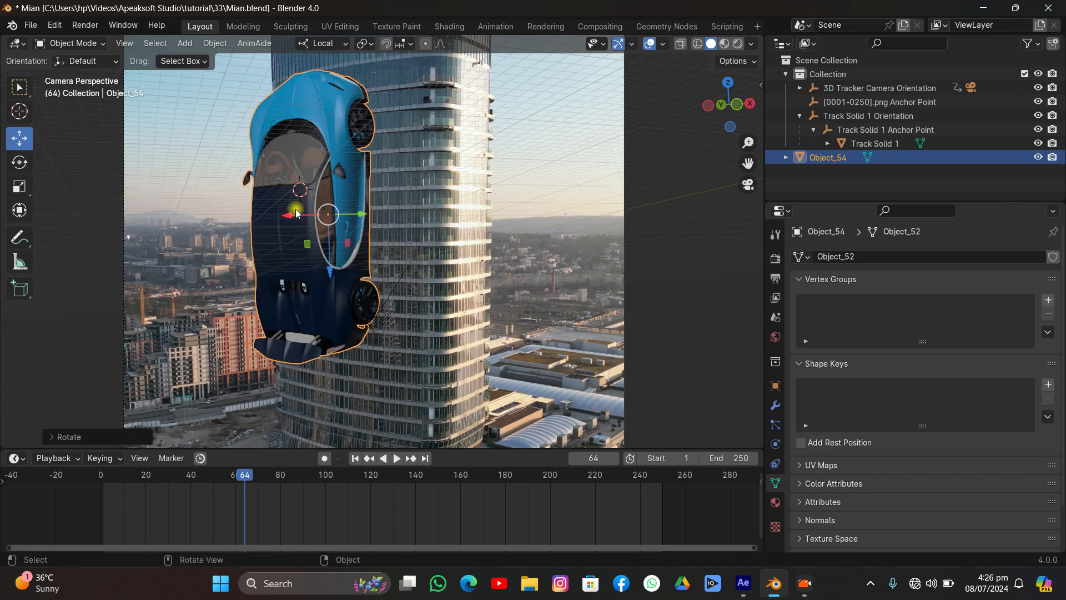
{"action": "left_click_drag", "start_coordinate": [289, 215], "coordinate": [331, 232]}
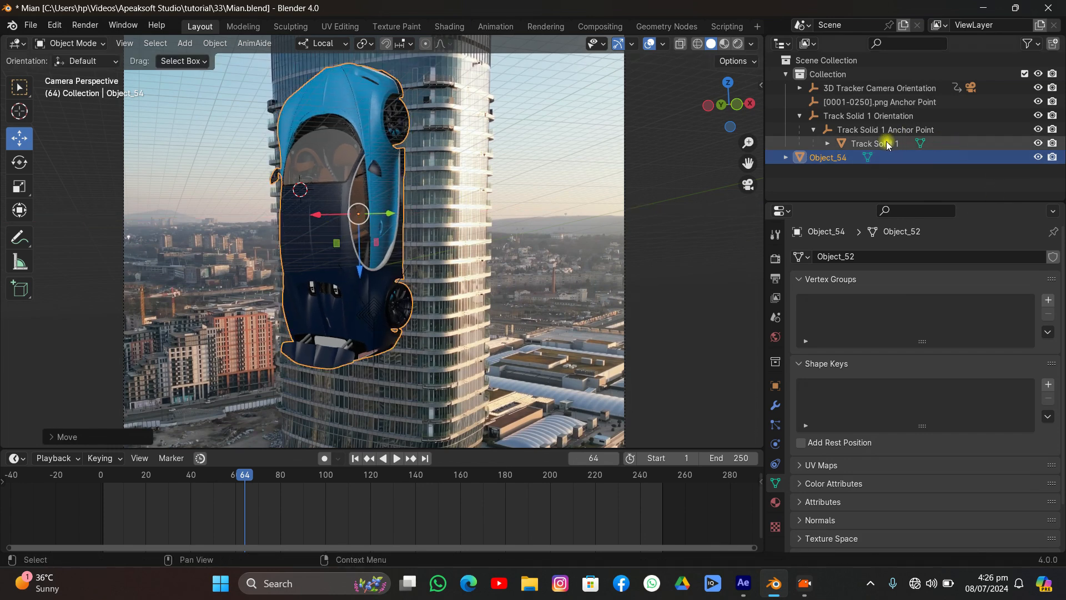
- Scale up Track Solid 1 until it is wider than the car, and shift the car slightly along its local Y axis
{"action": "left_click", "coordinate": [870, 144]}
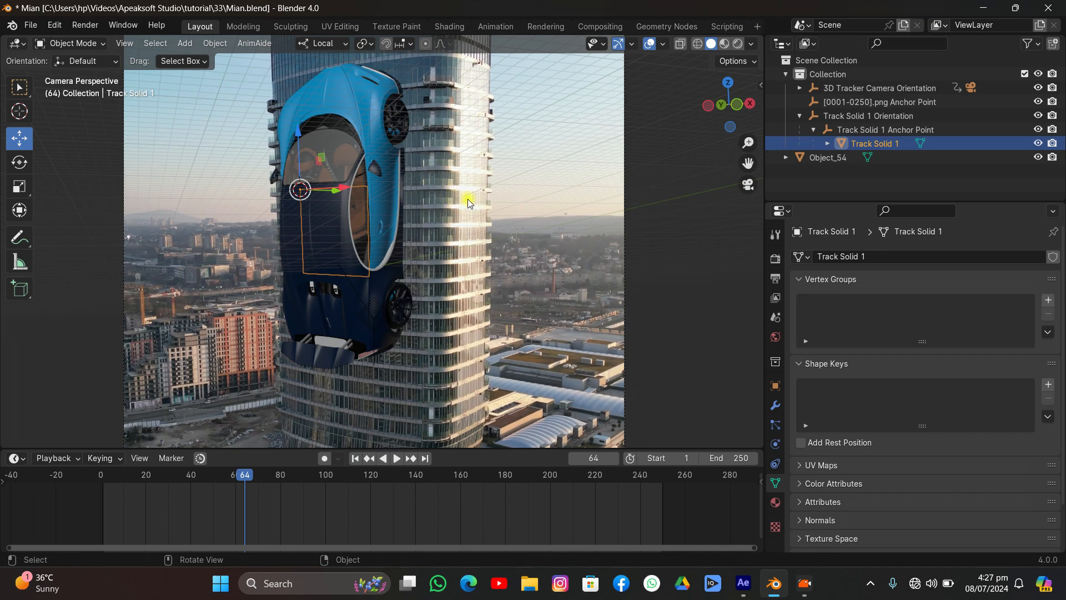
{"action": "key", "text": "s"}
{"action": "left_click", "coordinate": [687, 293]}
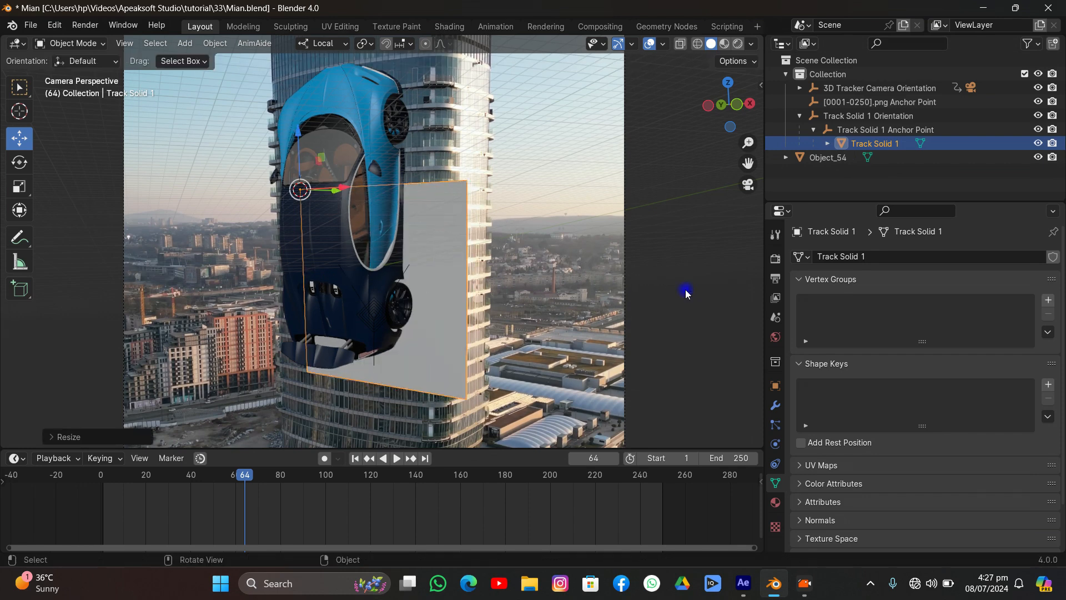
{"action": "left_click", "coordinate": [340, 216]}
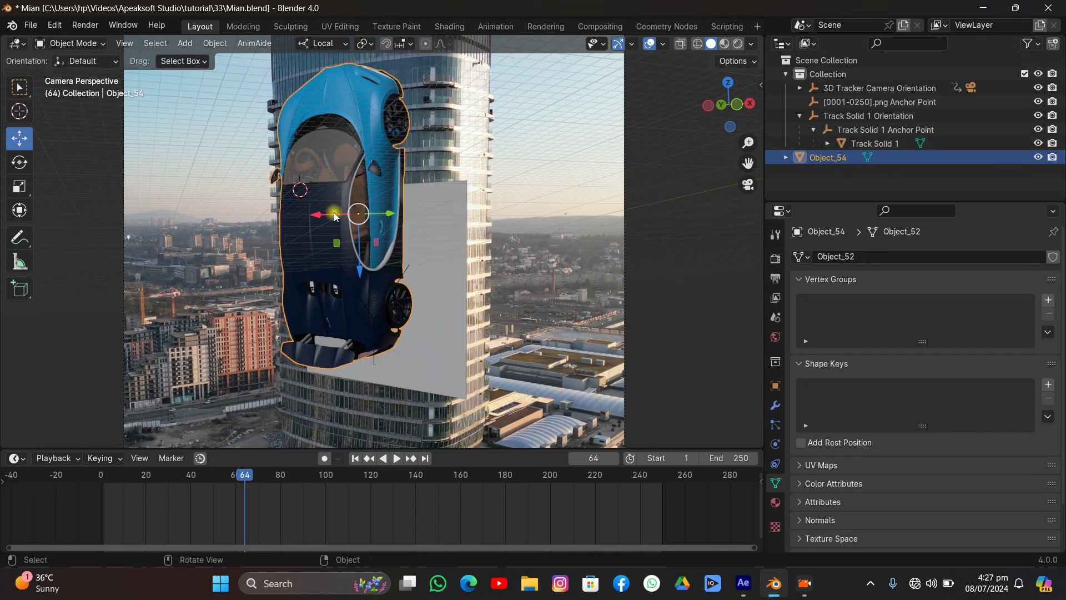
{"action": "left_click_drag", "start_coordinate": [392, 213], "coordinate": [425, 230]}
- Move the Track Solid 1 plane up along its local Z axis and toward the tower's upper left edge
{"action": "left_click", "coordinate": [426, 230]}
{"action": "left_click_drag", "start_coordinate": [301, 162], "coordinate": [296, 62]}
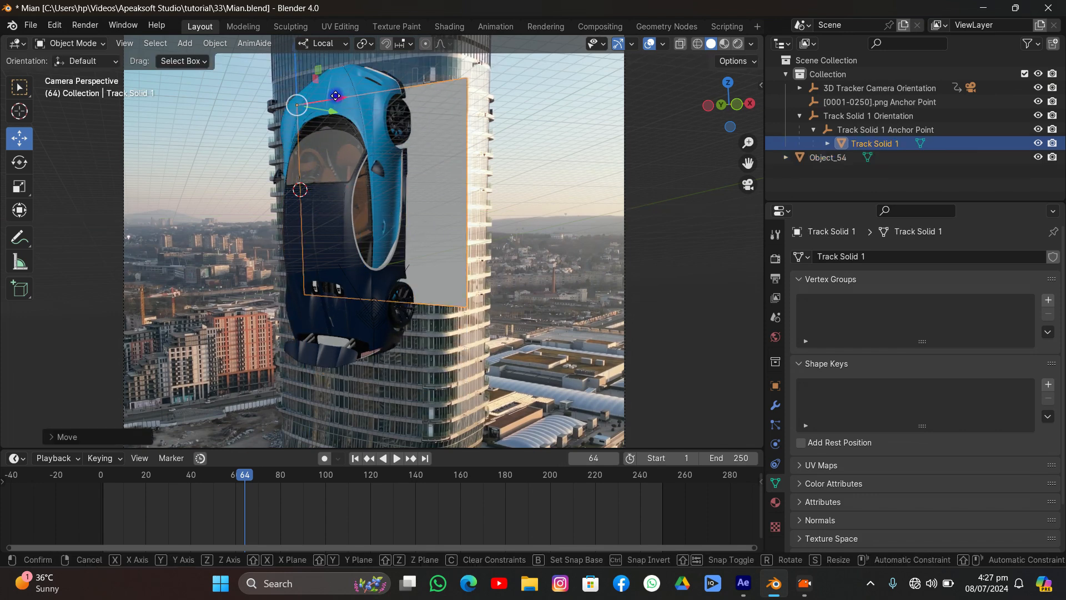
{"action": "left_click_drag", "start_coordinate": [336, 95], "coordinate": [275, 46]}
- Stretch Track Solid 1 along its local Z axis to back the whole car, nudge it into place, and save the file
{"action": "key", "text": "s"}
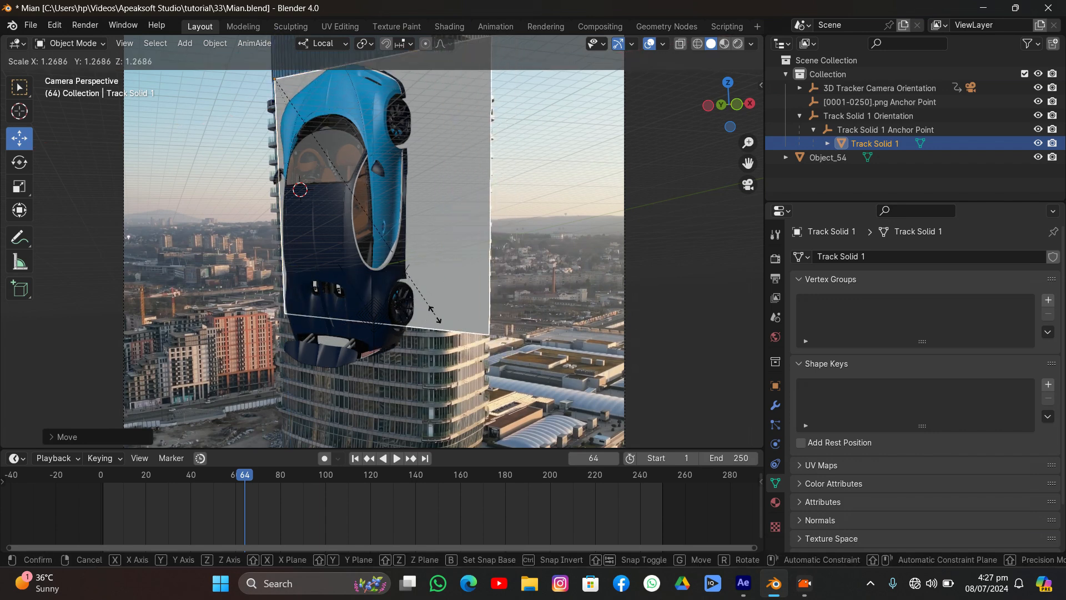
{"action": "key", "text": "z"}
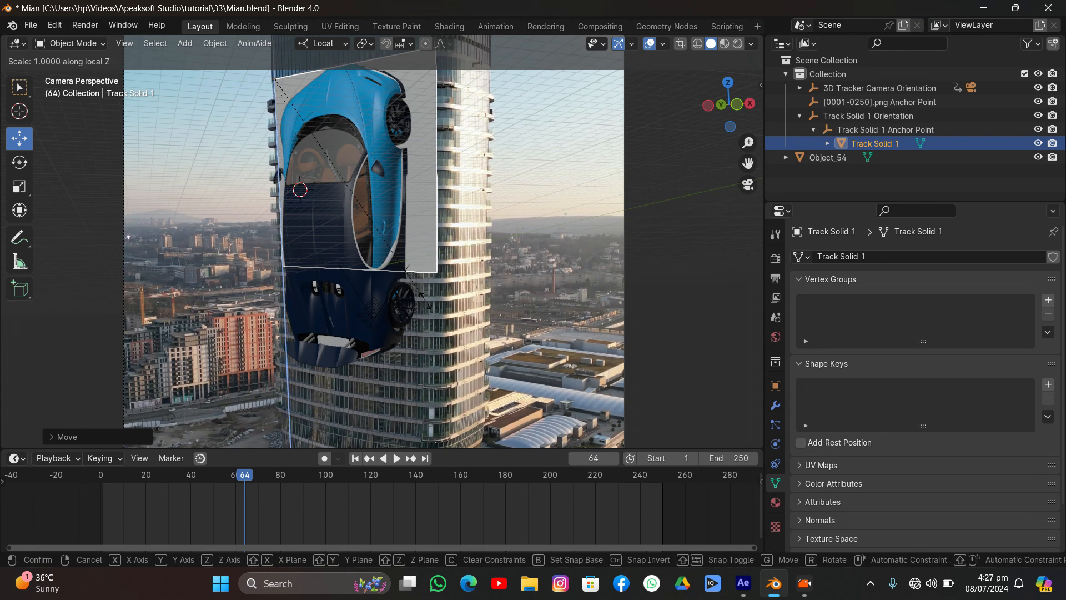
{"action": "left_click", "coordinate": [376, 94]}
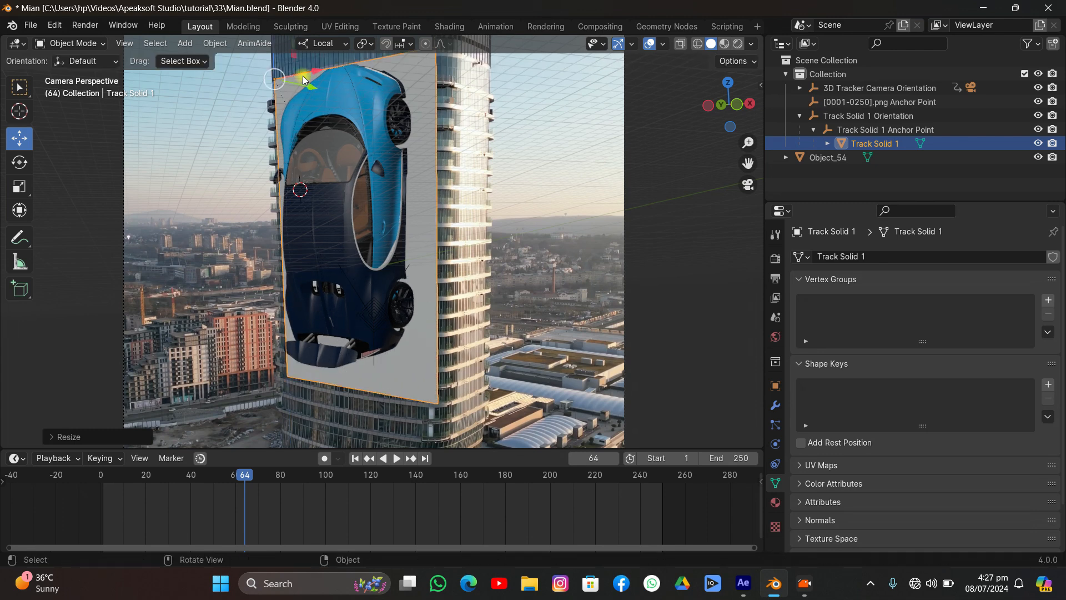
{"action": "left_click_drag", "start_coordinate": [317, 72], "coordinate": [313, 76]}
{"action": "scroll", "coordinate": [422, 130], "scroll_direction": "down", "scroll_amount": 2}
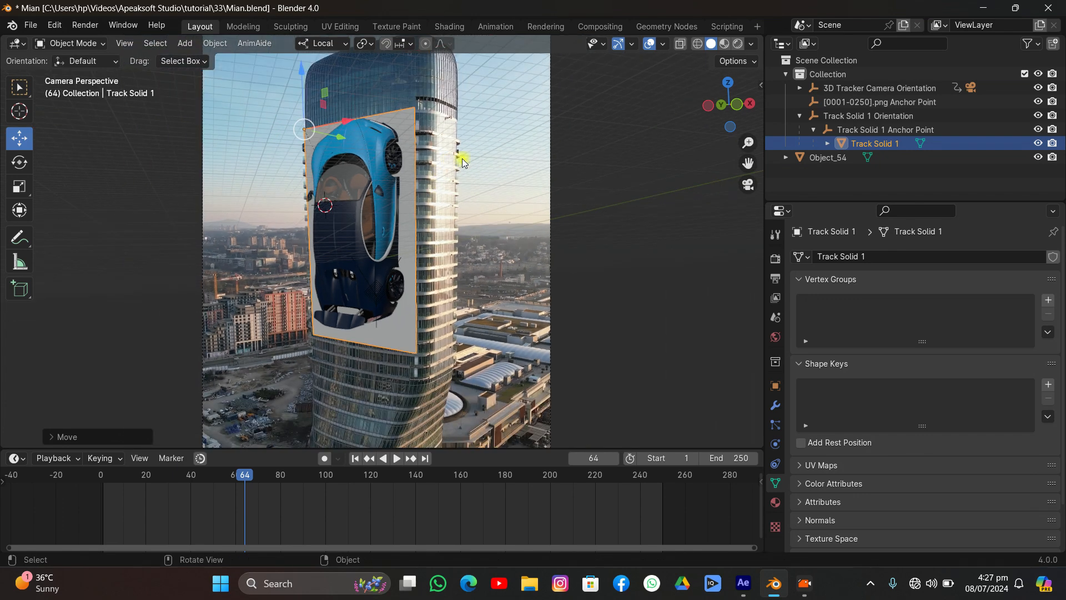
{"action": "left_click", "coordinate": [462, 158]}
{"action": "key", "text": "ctrl+s"}
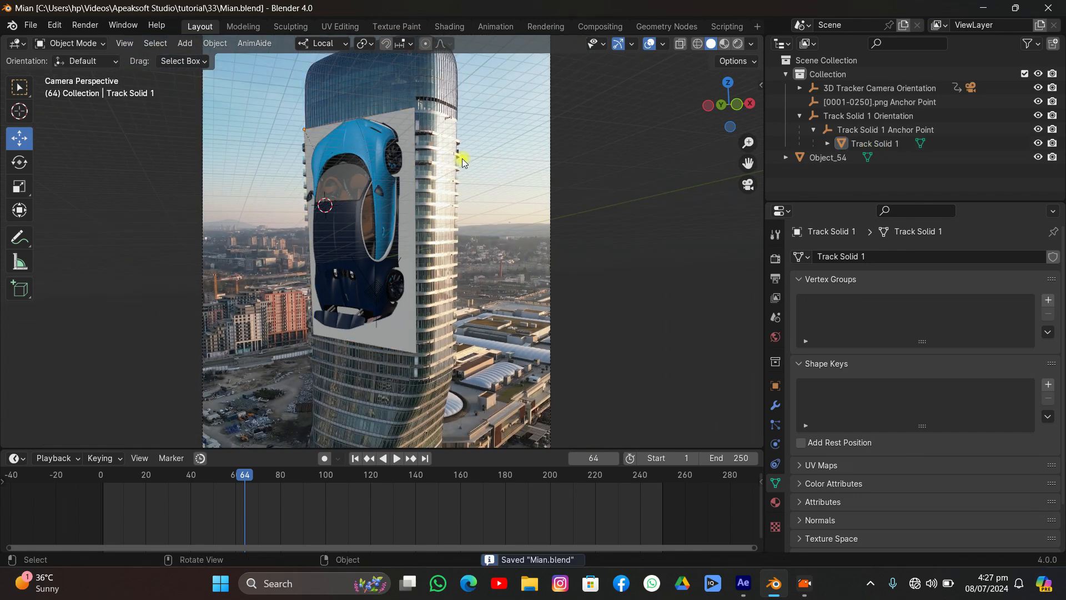
- Assign an Environment Texture to the World background color
{"action": "left_click", "coordinate": [776, 338]}
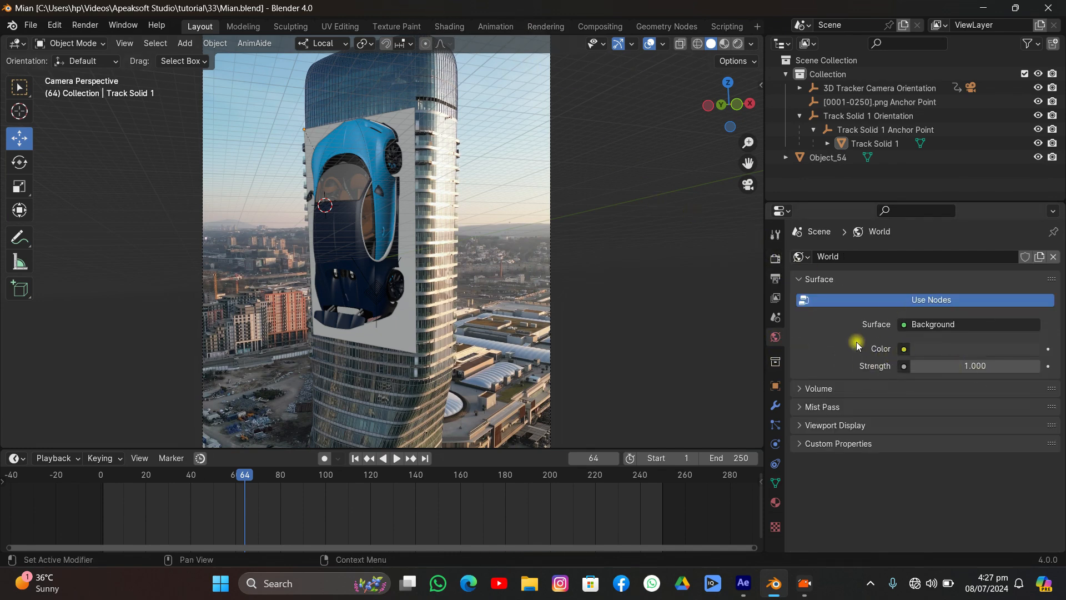
{"action": "left_click", "coordinate": [904, 349]}
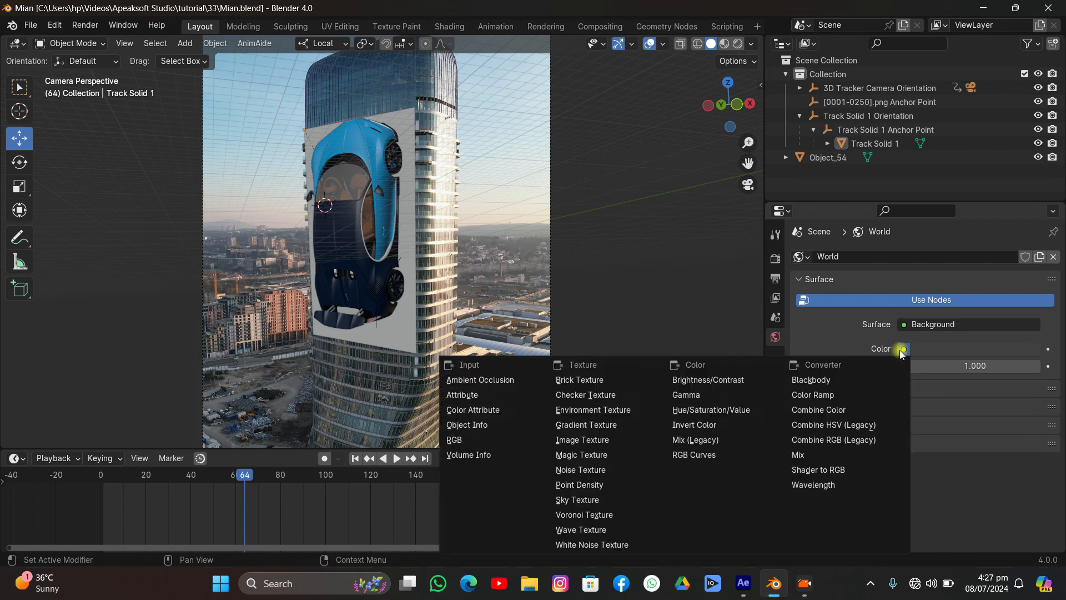
{"action": "left_click", "coordinate": [615, 410]}
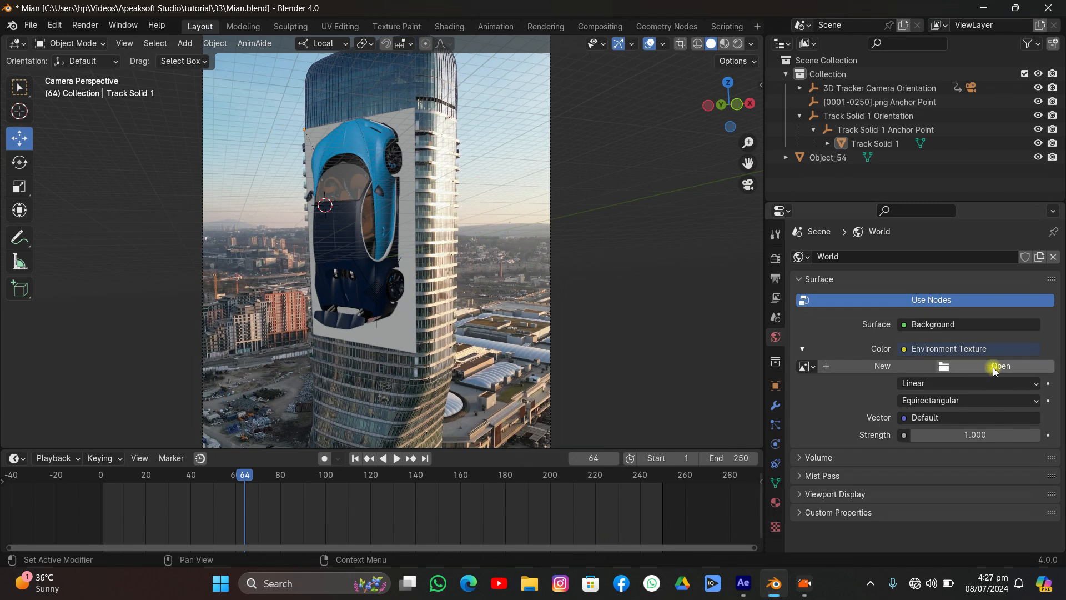
- Load ulmer_muenster_4k.exr from E:\assets\a asset\hdri\loc00184-22-8k as the environment image
{"action": "left_click", "coordinate": [994, 366]}
{"action": "left_click", "coordinate": [161, 433]}
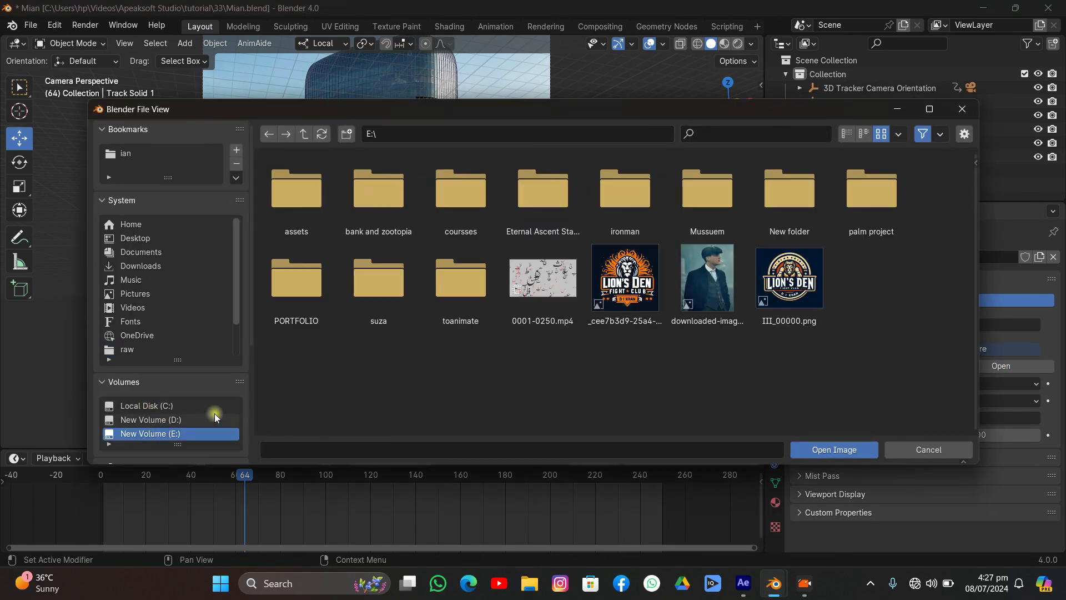
{"action": "double_click", "coordinate": [291, 205]}
{"action": "double_click", "coordinate": [291, 204]}
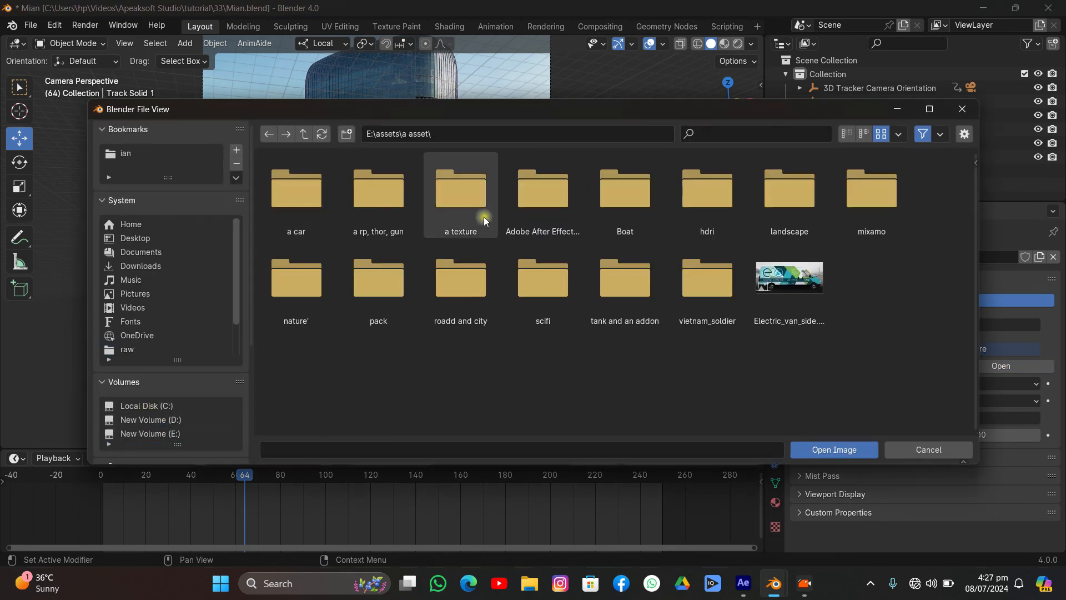
{"action": "double_click", "coordinate": [688, 211]}
{"action": "double_click", "coordinate": [331, 177]}
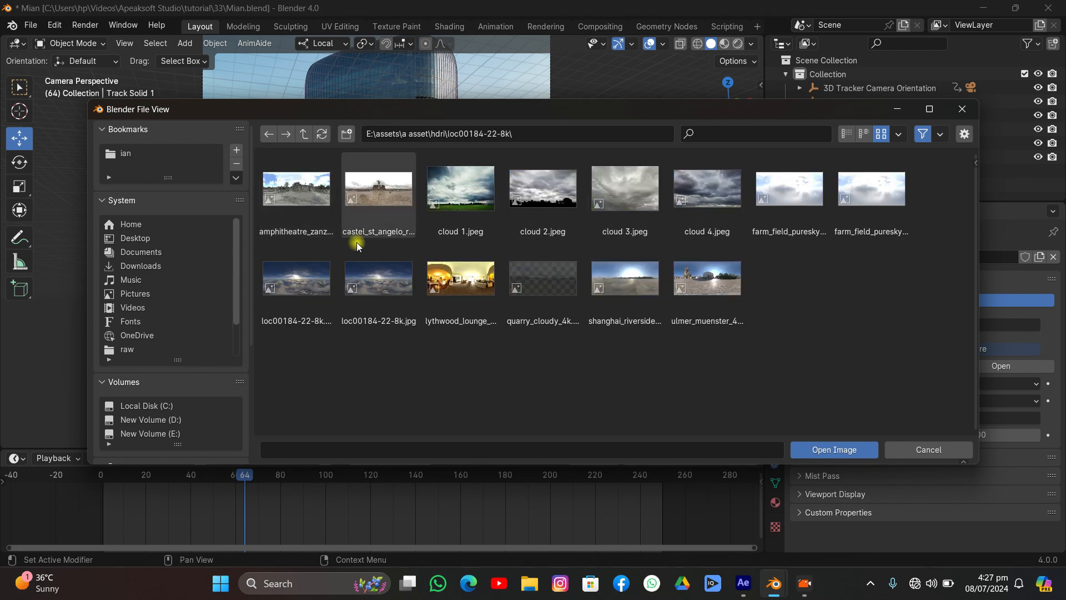
{"action": "double_click", "coordinate": [708, 279]}
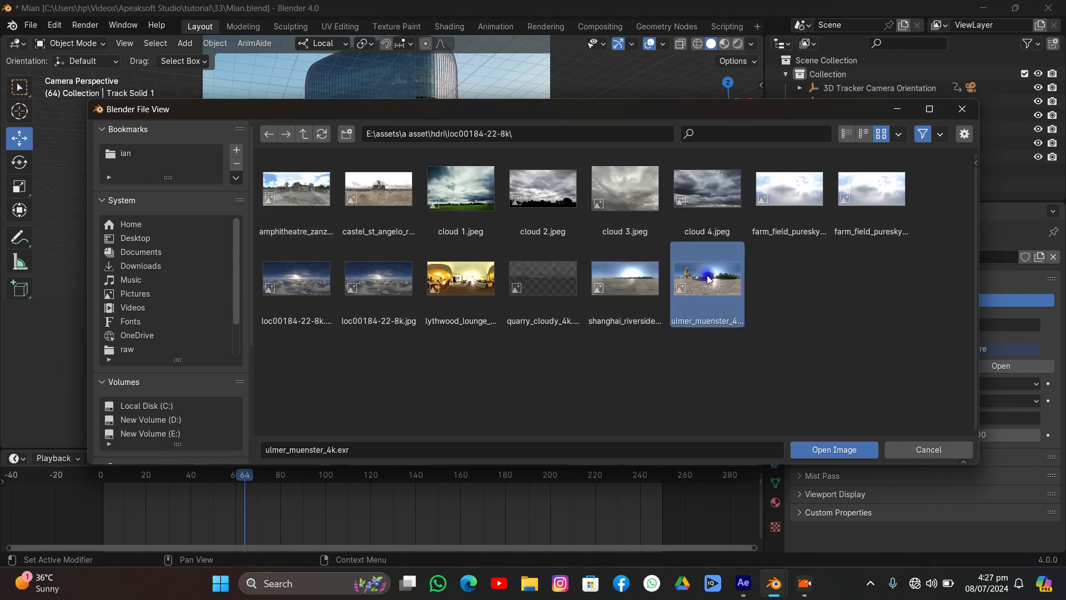
- Switch the viewport to Rendered shading and inspect the car and plane under the environment lighting
{"action": "scroll", "coordinate": [518, 165], "scroll_direction": "down", "scroll_amount": 4}
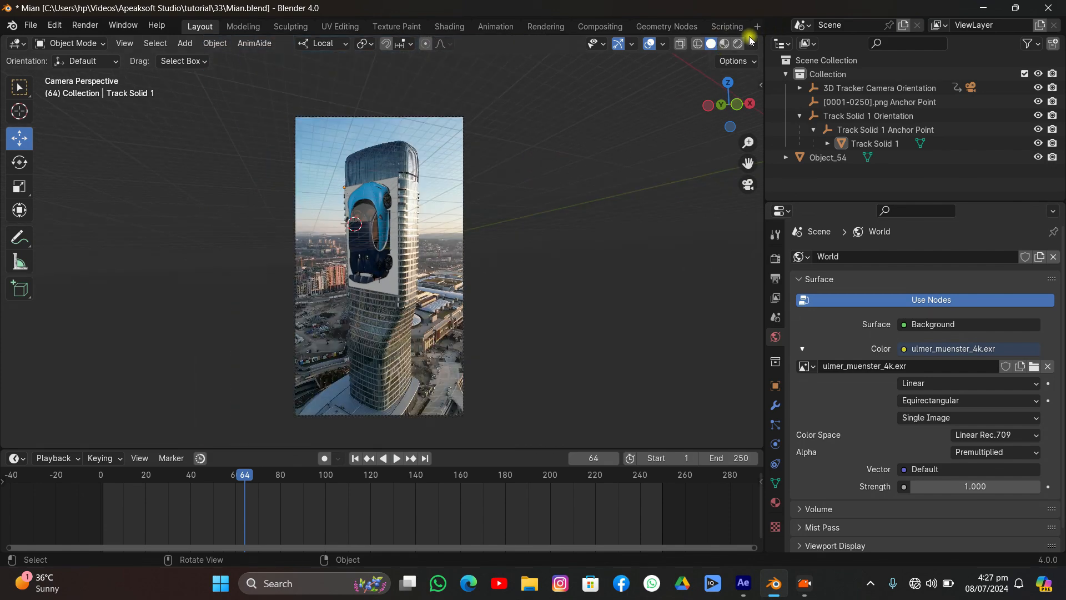
{"action": "left_click", "coordinate": [739, 43]}
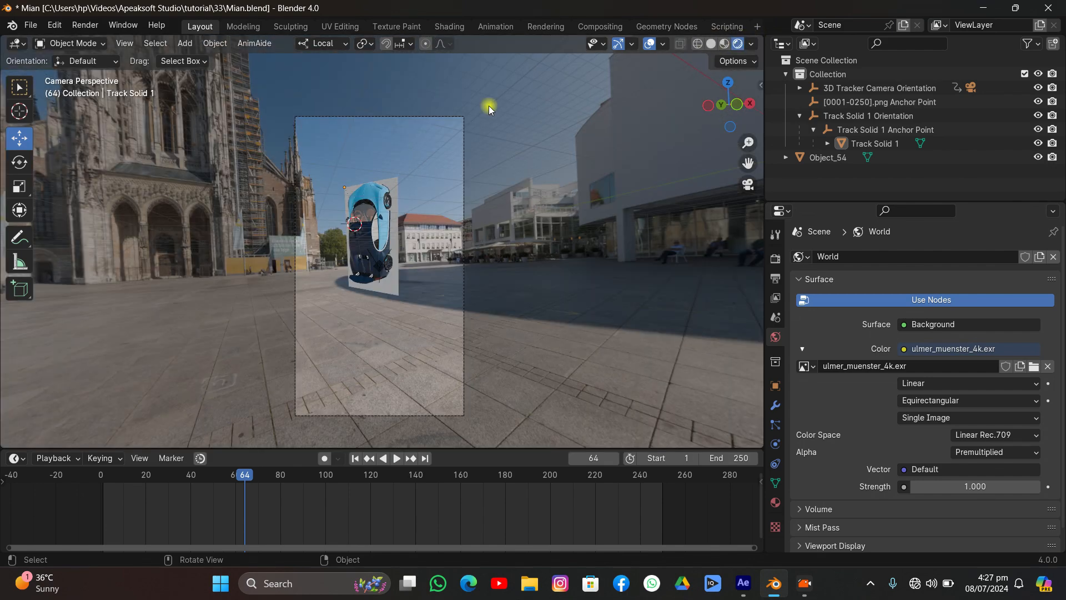
{"action": "scroll", "coordinate": [430, 95], "scroll_direction": "up", "scroll_amount": 4}
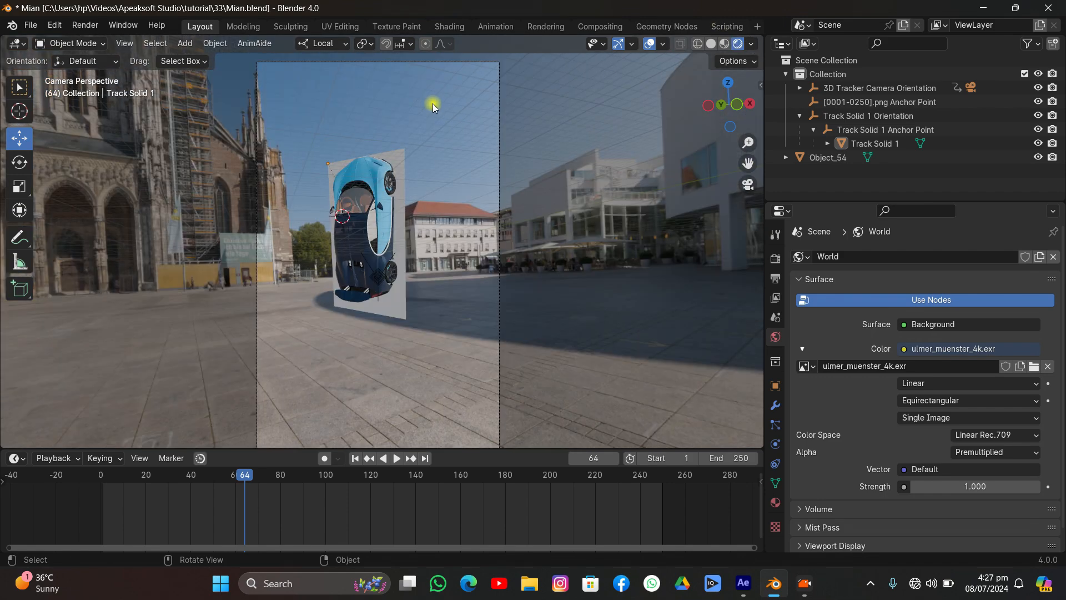
{"action": "scroll", "coordinate": [459, 123], "scroll_direction": "down", "scroll_amount": 2}
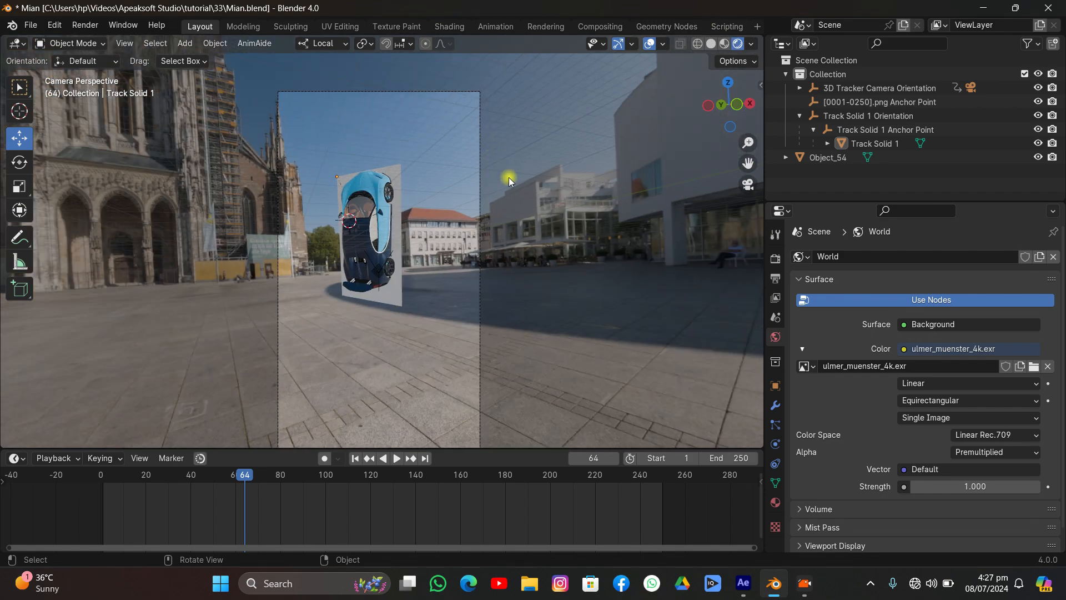
{"action": "scroll", "coordinate": [509, 178], "scroll_direction": "down", "scroll_amount": 2}
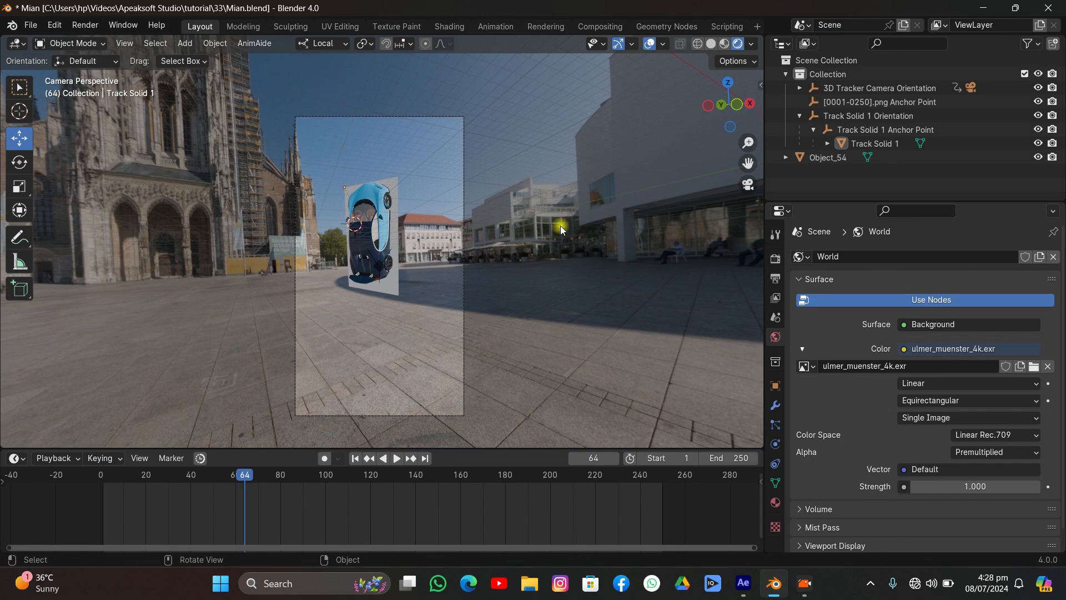
- Set the render engine to Cycles with GPU Compute and enable viewport denoising
{"action": "left_click", "coordinate": [776, 255]}
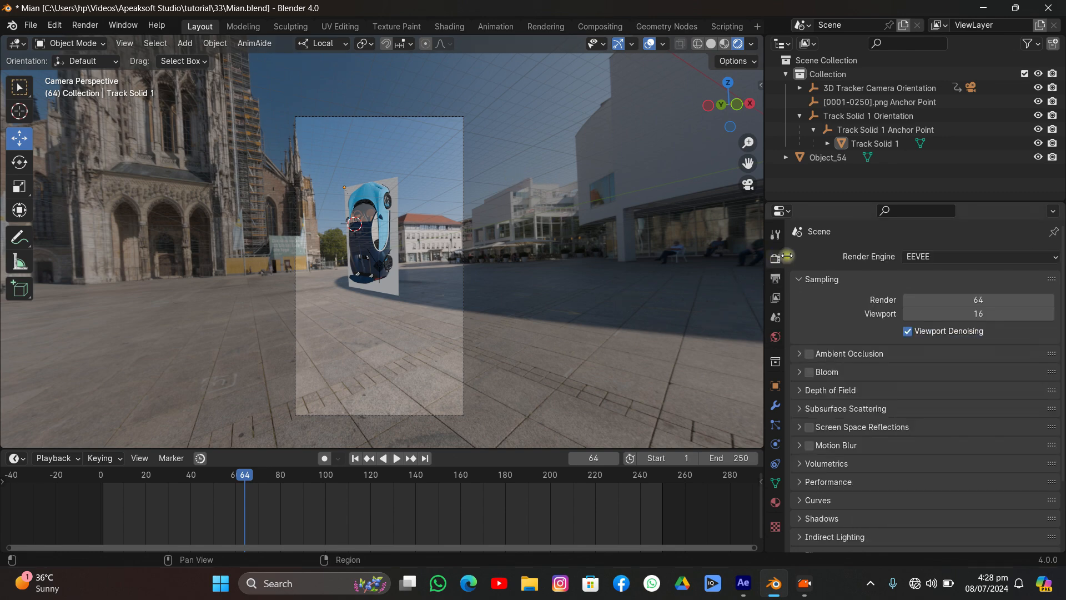
{"action": "left_click", "coordinate": [929, 255]}
{"action": "left_click", "coordinate": [926, 302]}
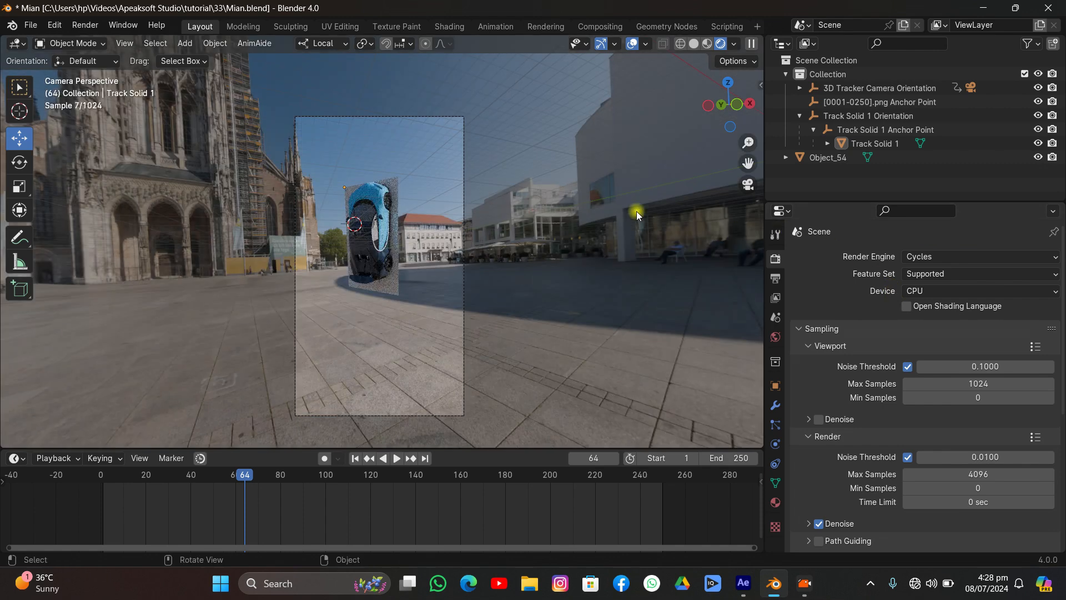
{"action": "left_click", "coordinate": [942, 289]}
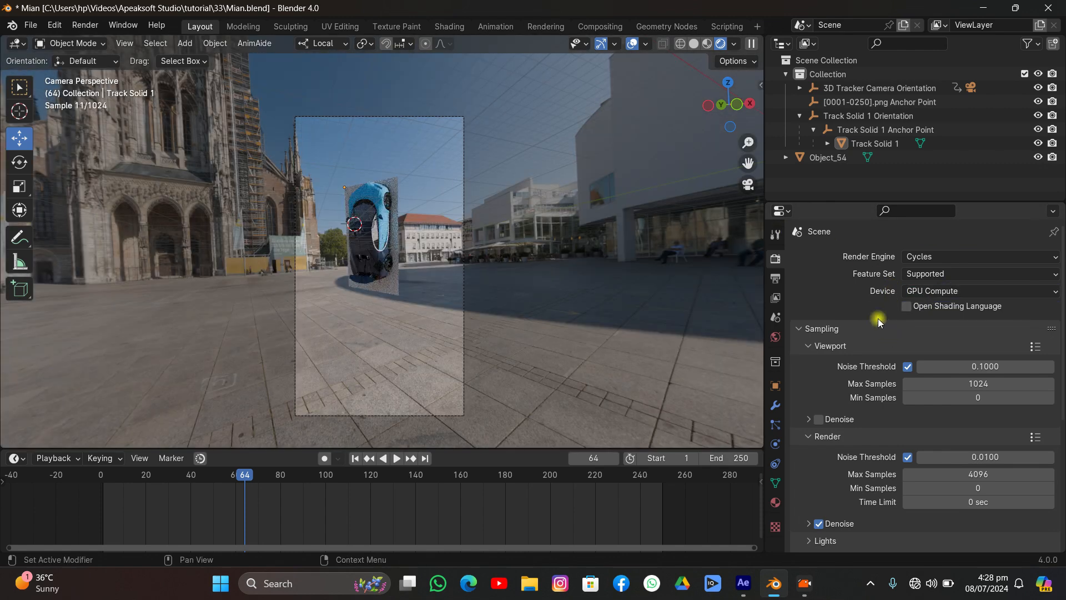
{"action": "scroll", "coordinate": [877, 318], "scroll_direction": "down", "scroll_amount": 5}
{"action": "left_click", "coordinate": [820, 308]}
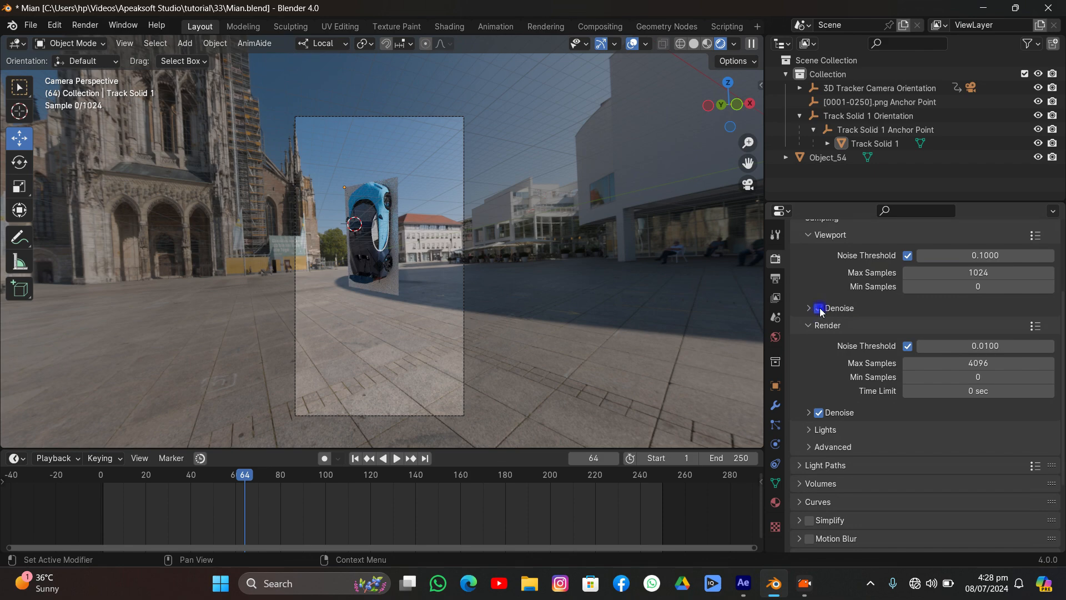
- Enable the Transparent film option in the render settings so the footage shows behind the car
{"action": "scroll", "coordinate": [873, 294], "scroll_direction": "down", "scroll_amount": 5}
{"action": "left_click", "coordinate": [826, 451]}
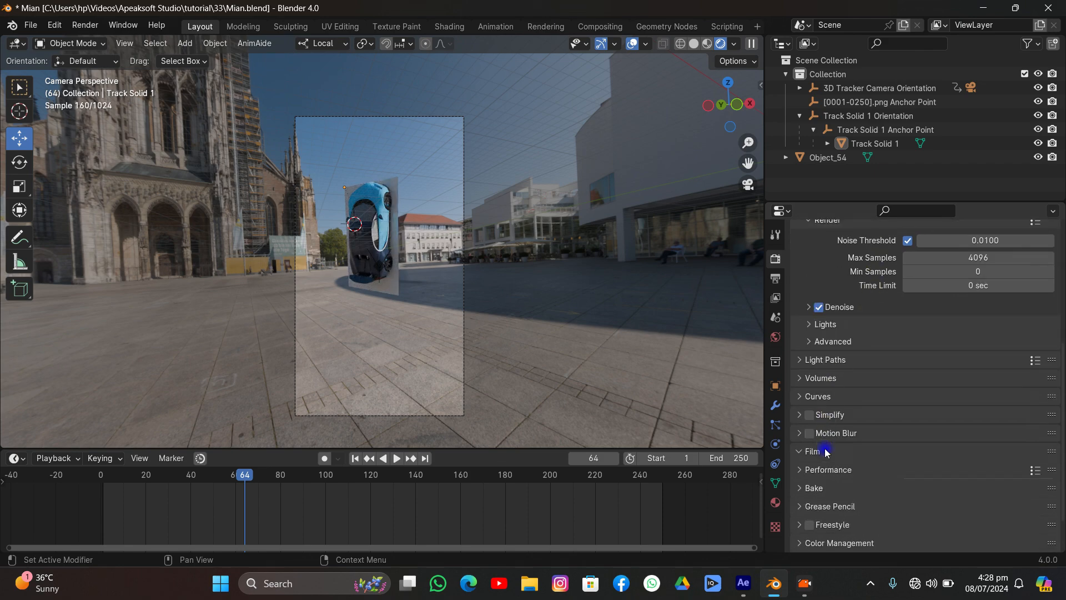
{"action": "scroll", "coordinate": [874, 362], "scroll_direction": "down", "scroll_amount": 6}
{"action": "left_click", "coordinate": [820, 412]}
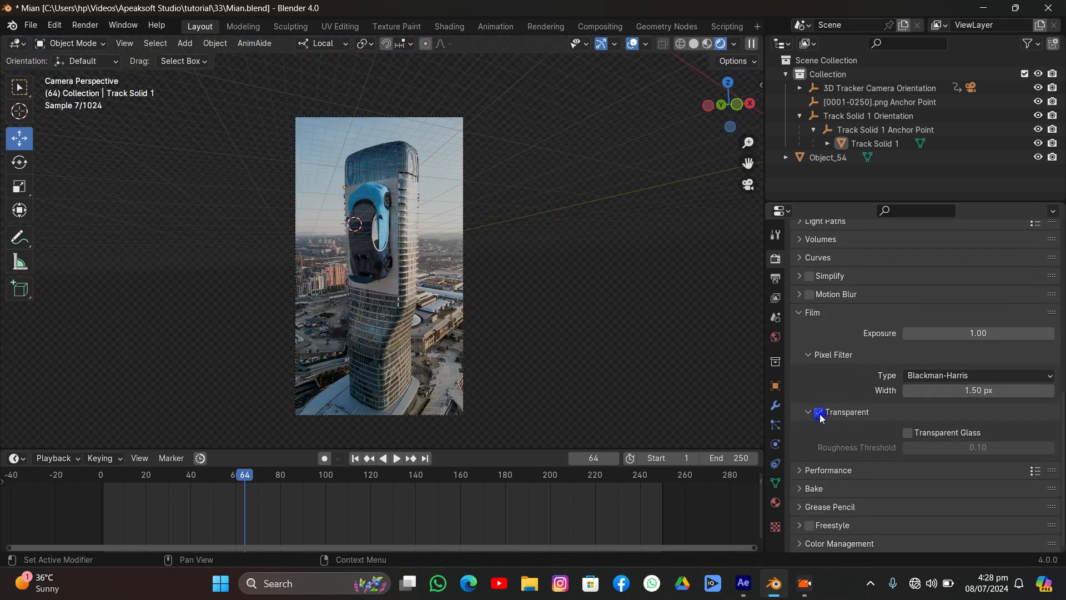
- Shift the car slightly along its local Y axis relative to the plane and hide the viewport overlays
{"action": "scroll", "coordinate": [569, 221], "scroll_direction": "up", "scroll_amount": 1}
{"action": "scroll", "coordinate": [569, 221], "scroll_direction": "up", "scroll_amount": 2}
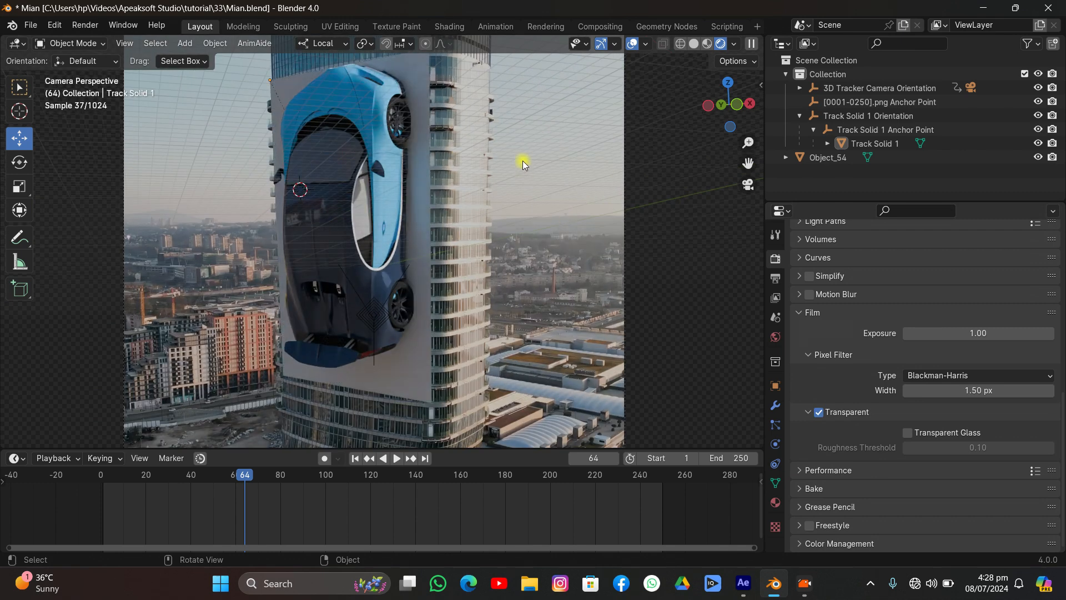
{"action": "left_click", "coordinate": [391, 142]}
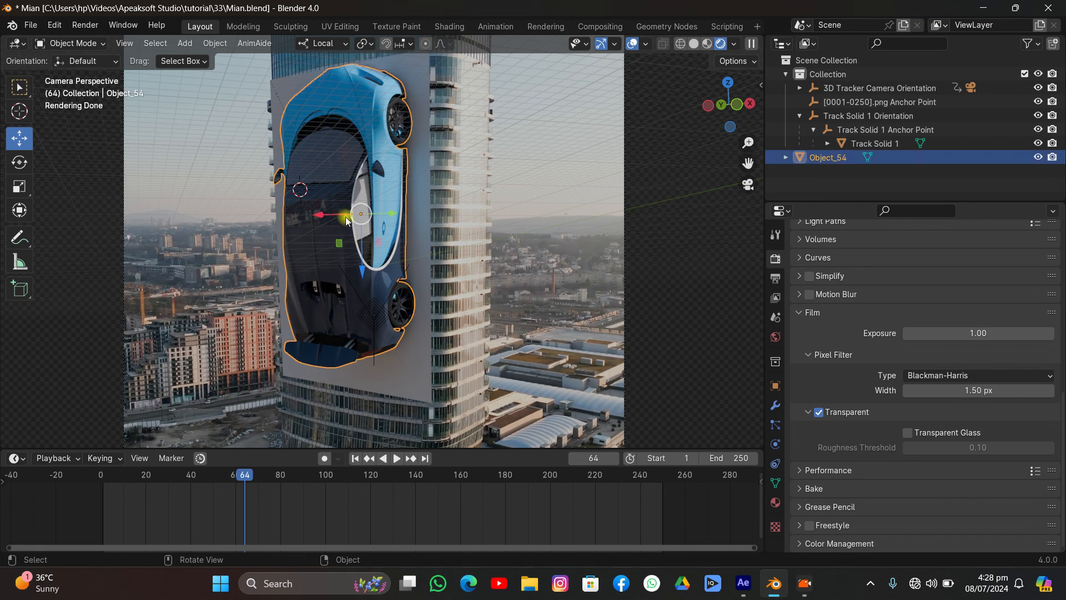
{"action": "left_click_drag", "start_coordinate": [391, 220], "coordinate": [387, 219]}
{"action": "left_click", "coordinate": [633, 43]}
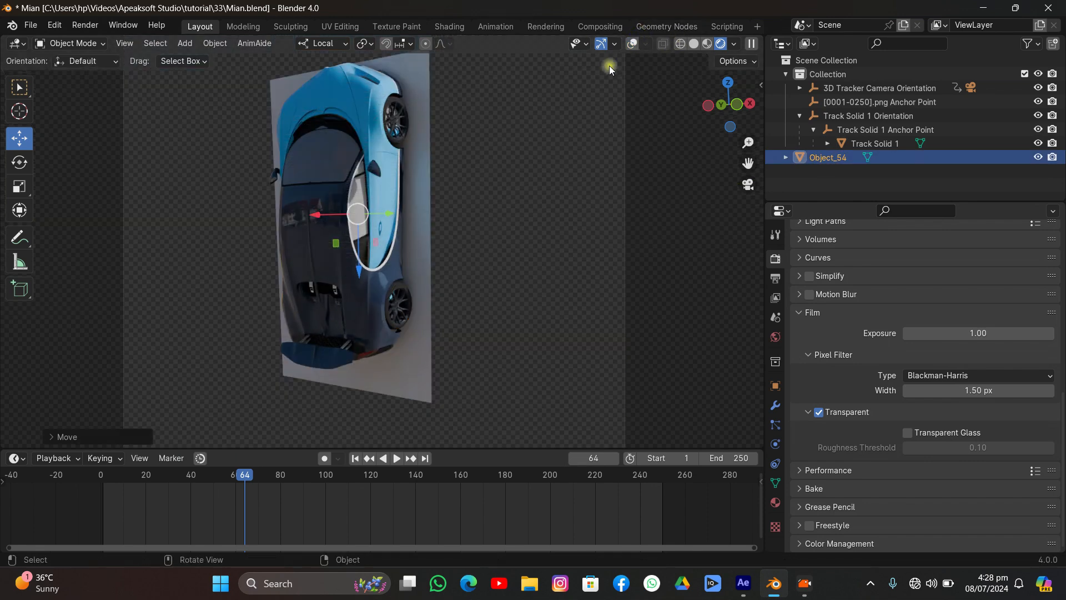
- Make the Track Solid 1 plane a Shadow Catcher in its object visibility settings
{"action": "left_click", "coordinate": [428, 156]}
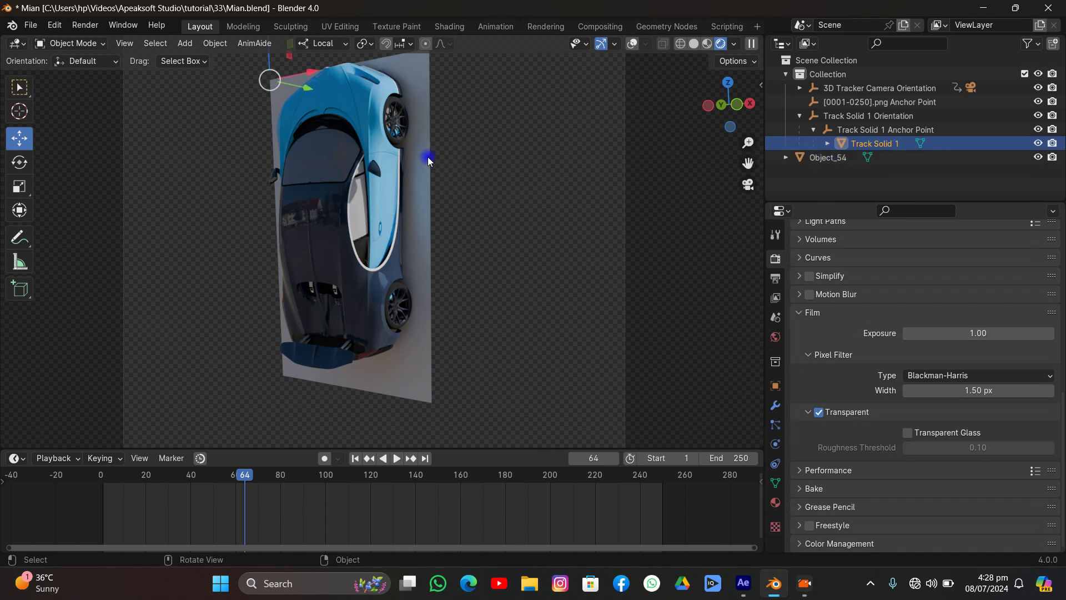
{"action": "left_click", "coordinate": [775, 386]}
{"action": "left_click_drag", "start_coordinate": [763, 354], "coordinate": [652, 353]}
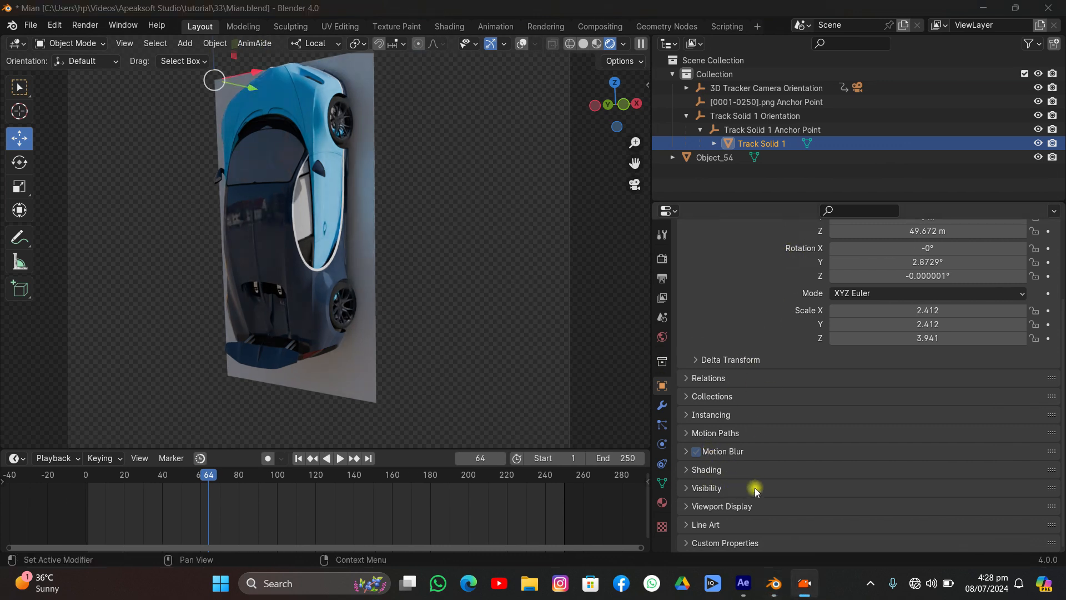
{"action": "left_click", "coordinate": [699, 489]}
{"action": "scroll", "coordinate": [846, 417], "scroll_direction": "down", "scroll_amount": 6}
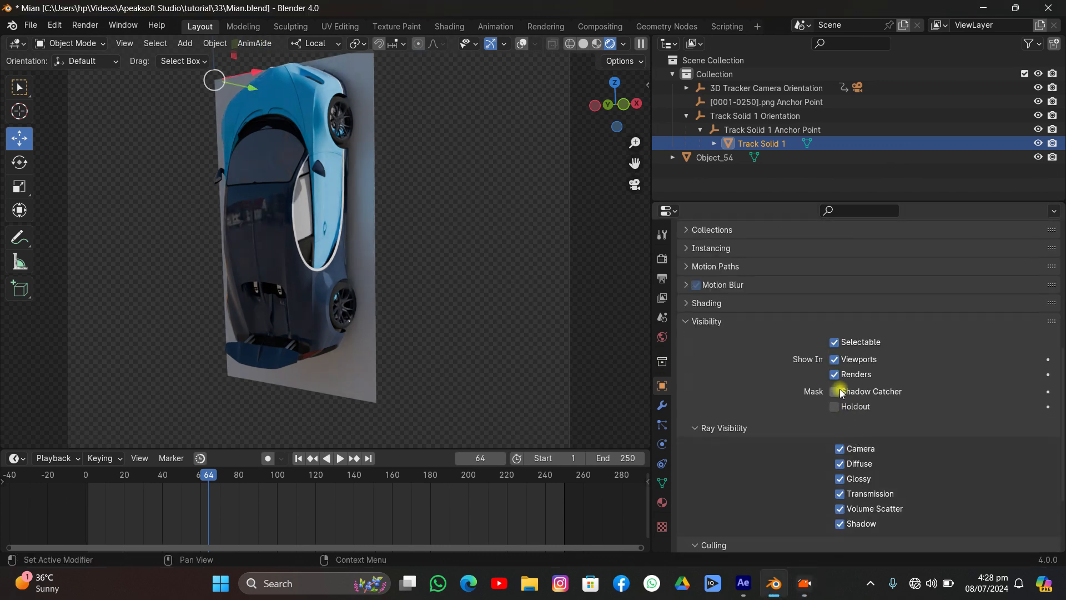
{"action": "left_click", "coordinate": [840, 392]}
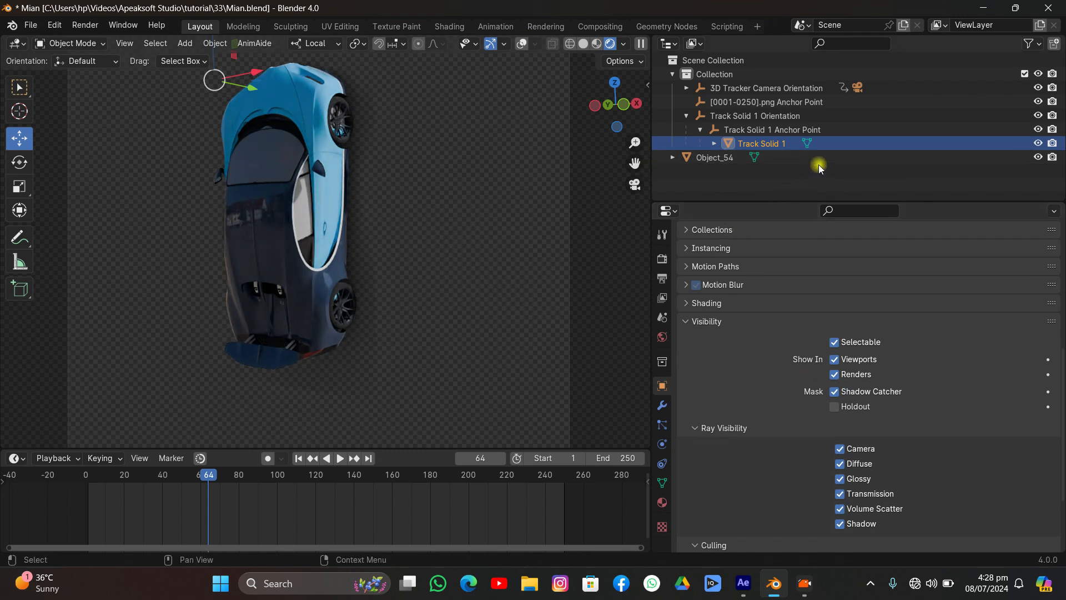
- Nudge the car slightly closer to the tower along its local Y axis and show the viewport overlays again
{"action": "left_click", "coordinate": [311, 161]}
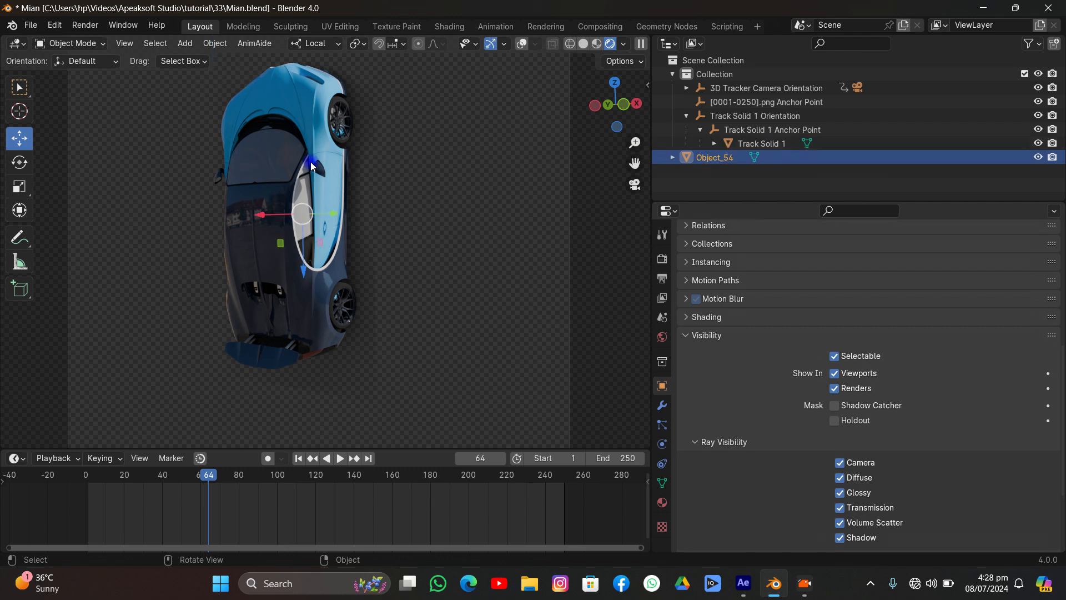
{"action": "left_click_drag", "start_coordinate": [340, 218], "coordinate": [335, 218]}
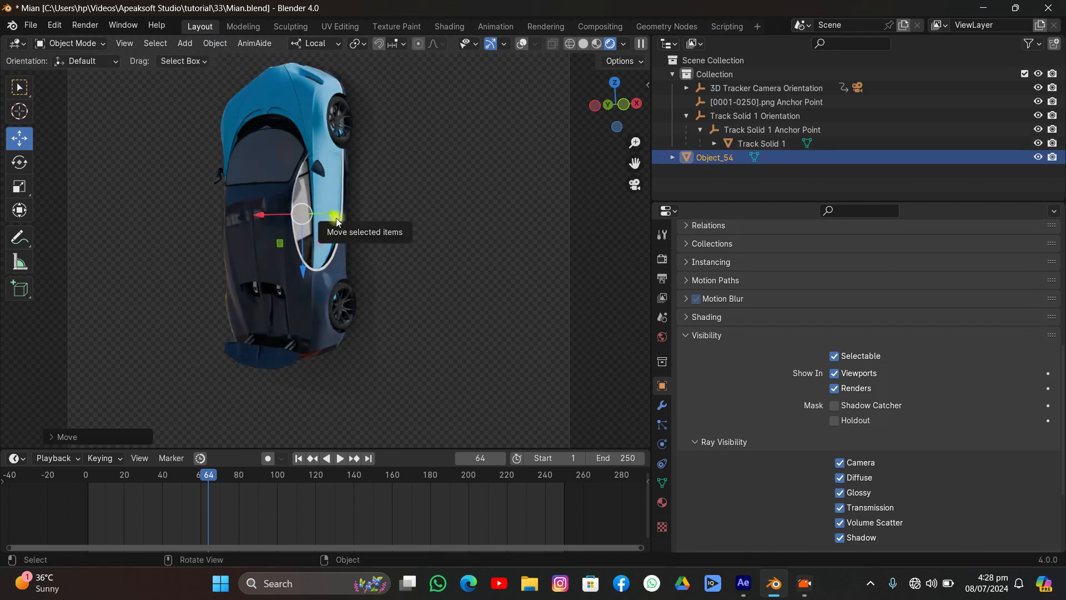
{"action": "left_click", "coordinate": [522, 43]}
{"action": "left_click", "coordinate": [481, 180]}
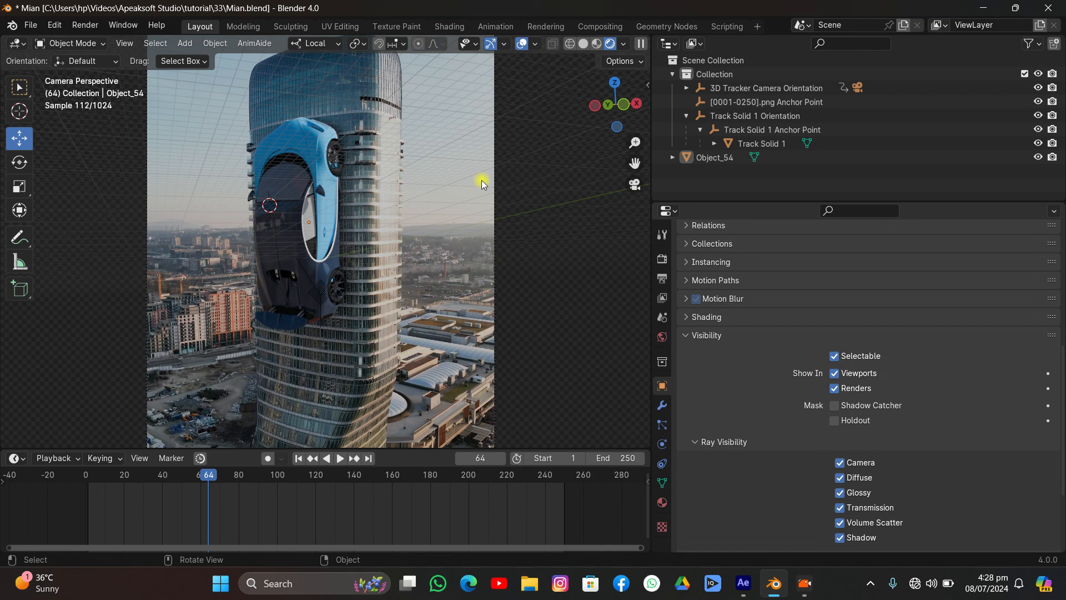
- Open the car mesh in Edit Mode with face selection and nothing selected, and locate its Window_Material slot
{"action": "scroll", "coordinate": [372, 218], "scroll_direction": "up", "scroll_amount": 4}
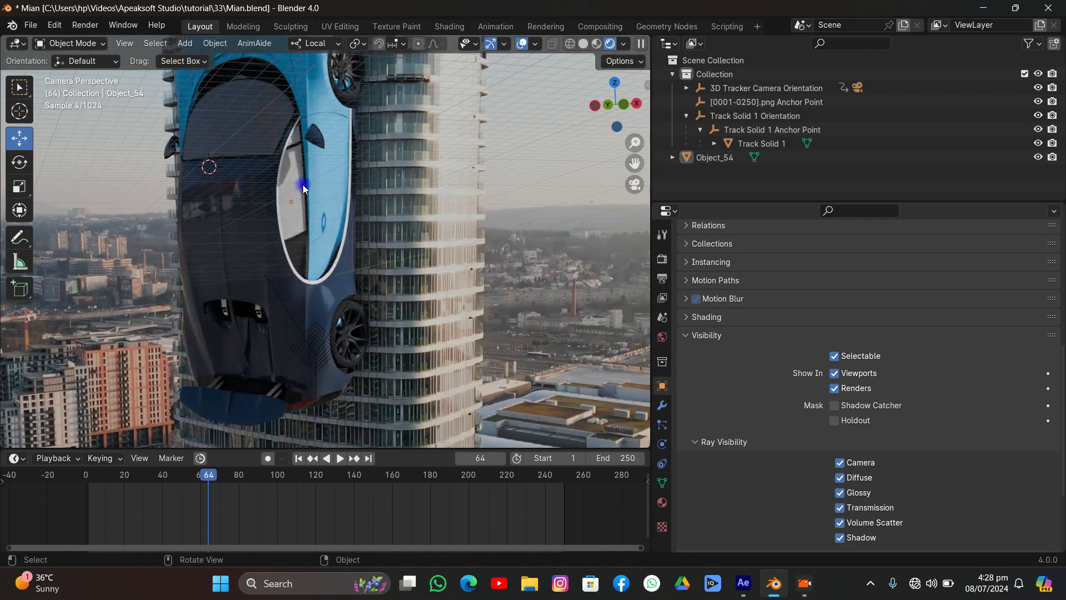
{"action": "left_click", "coordinate": [302, 185]}
{"action": "key", "text": "grave"}
{"action": "key", "text": "Escape"}
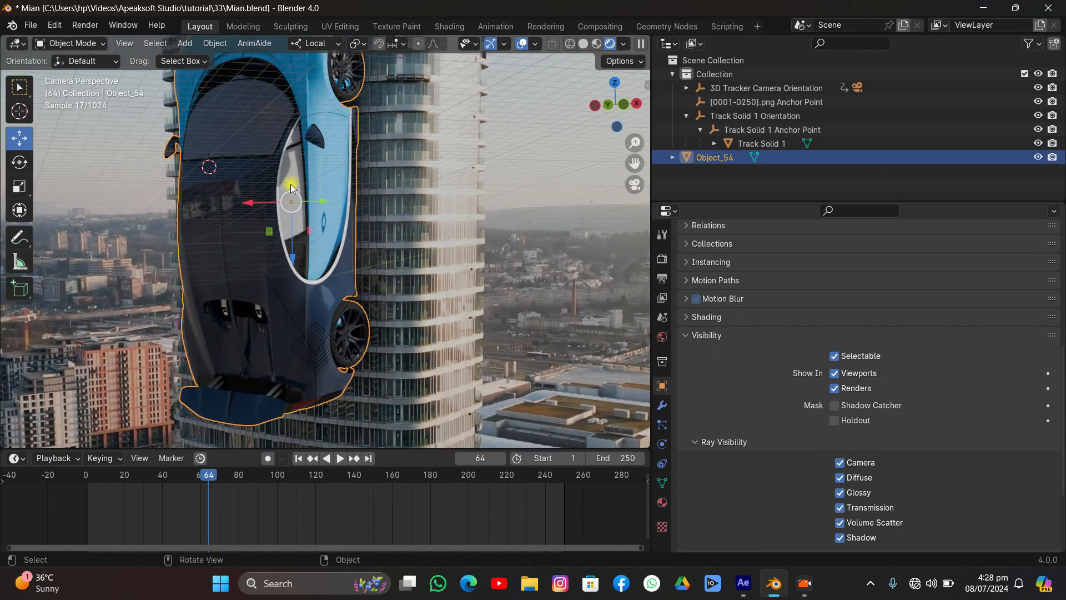
{"action": "key", "text": "Tab"}
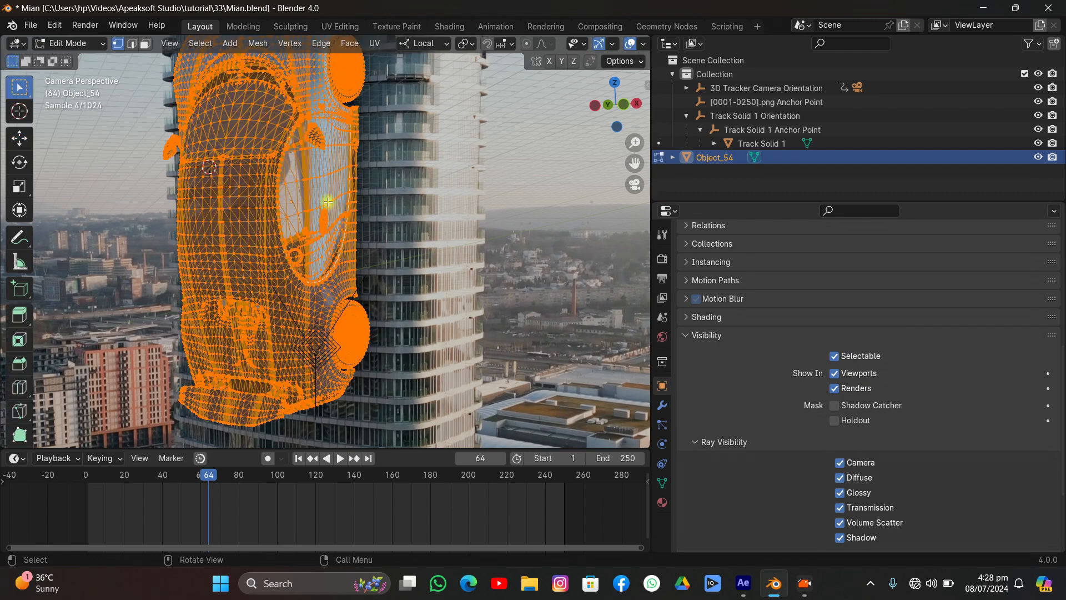
{"action": "key", "text": "alt+a"}
{"action": "left_click", "coordinate": [147, 45]}
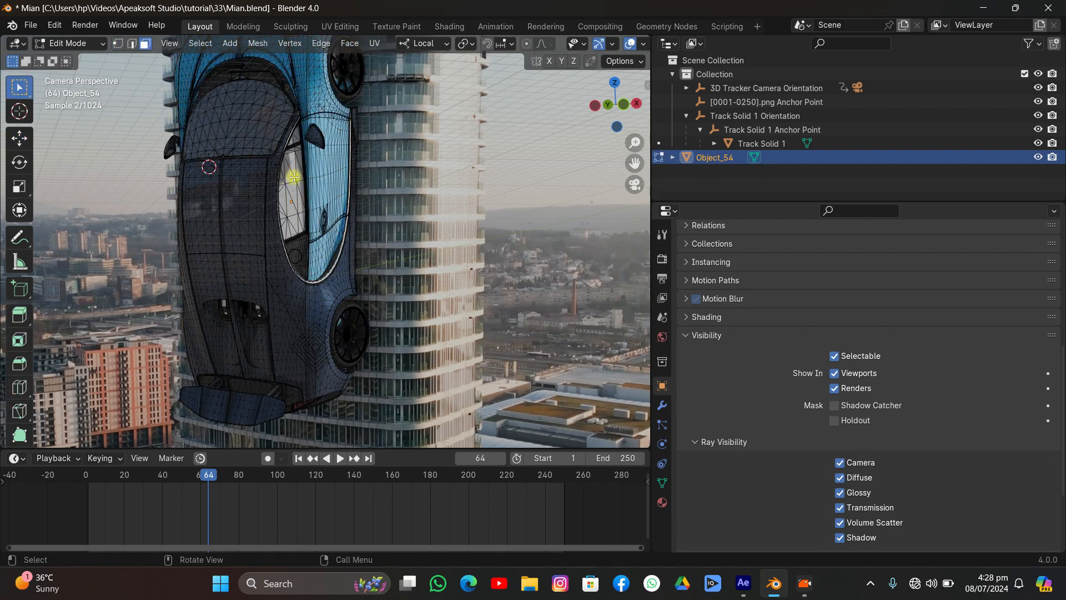
{"action": "left_click", "coordinate": [662, 502]}
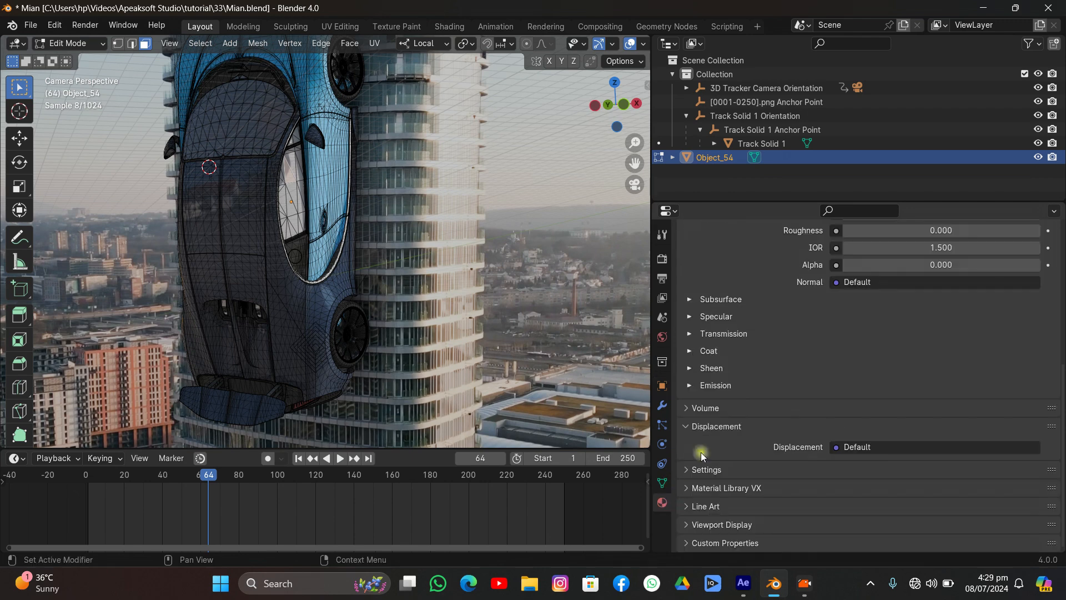
{"action": "scroll", "coordinate": [833, 344], "scroll_direction": "up", "scroll_amount": 10}
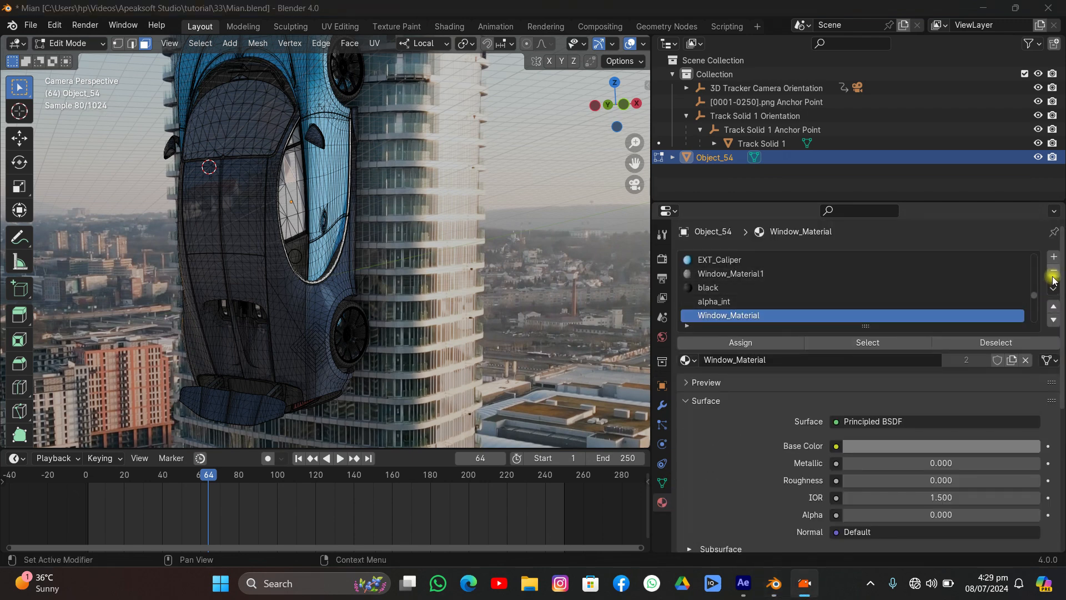
{"action": "scroll", "coordinate": [1025, 286], "scroll_direction": "down", "scroll_amount": 2}
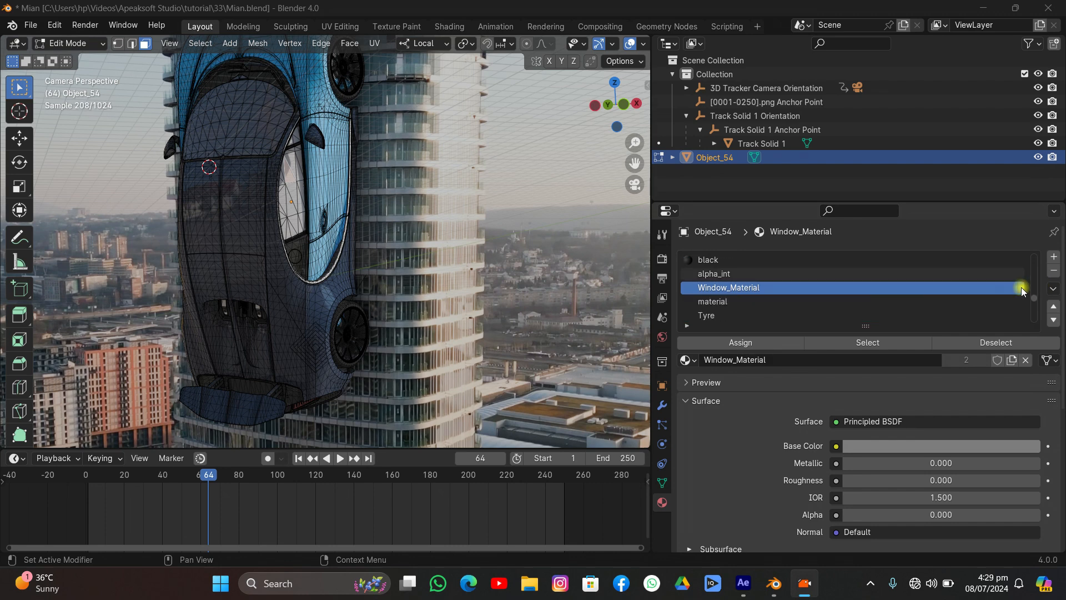
- Replace Window_Material with a new material using roughness 0 and transmission weight 1, and return to Object Mode
{"action": "left_click", "coordinate": [1026, 360]}
{"action": "left_click", "coordinate": [898, 357]}
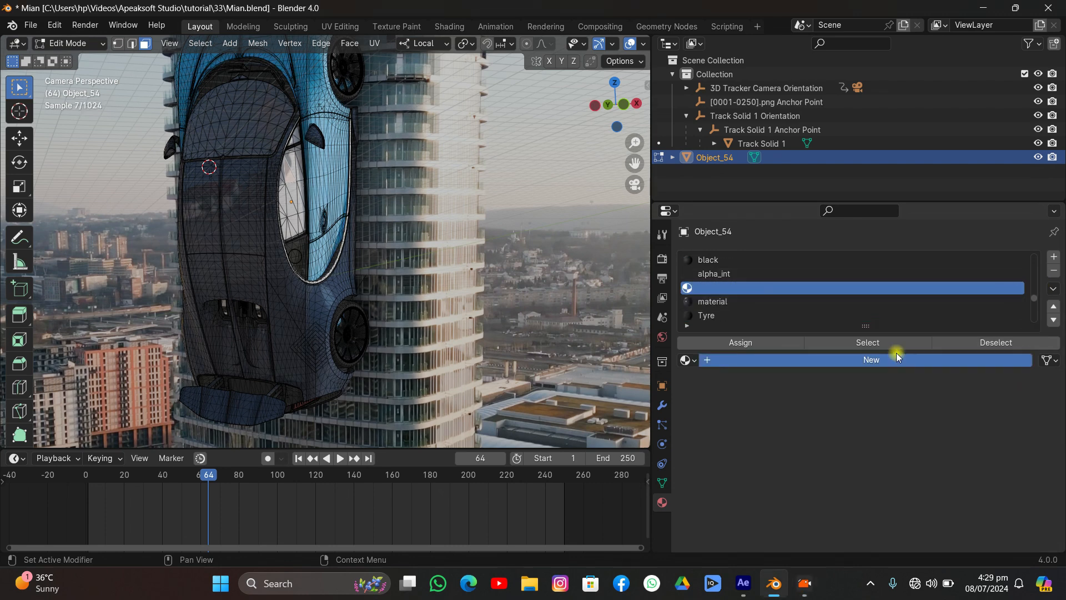
{"action": "left_click_drag", "start_coordinate": [941, 480], "coordinate": [1044, 489]}
{"action": "scroll", "coordinate": [871, 478], "scroll_direction": "down", "scroll_amount": 5}
{"action": "left_click", "coordinate": [724, 472]}
{"action": "key", "text": "Tab"}
{"action": "left_click", "coordinate": [498, 160]}
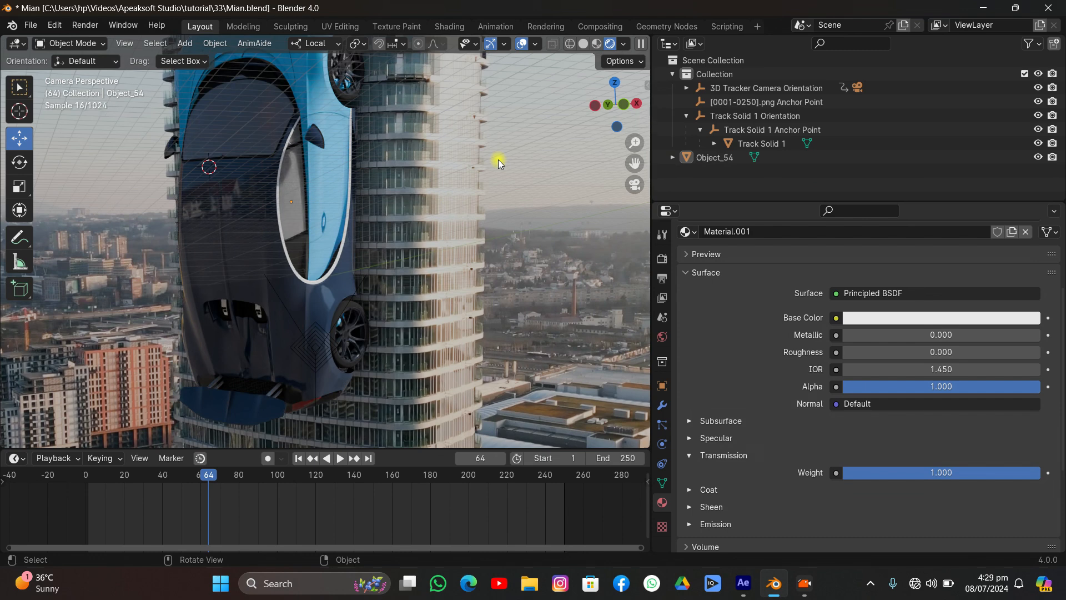
- Try lowering the new window material's alpha and restore it to 1
{"action": "scroll", "coordinate": [907, 318], "scroll_direction": "down", "scroll_amount": 3}
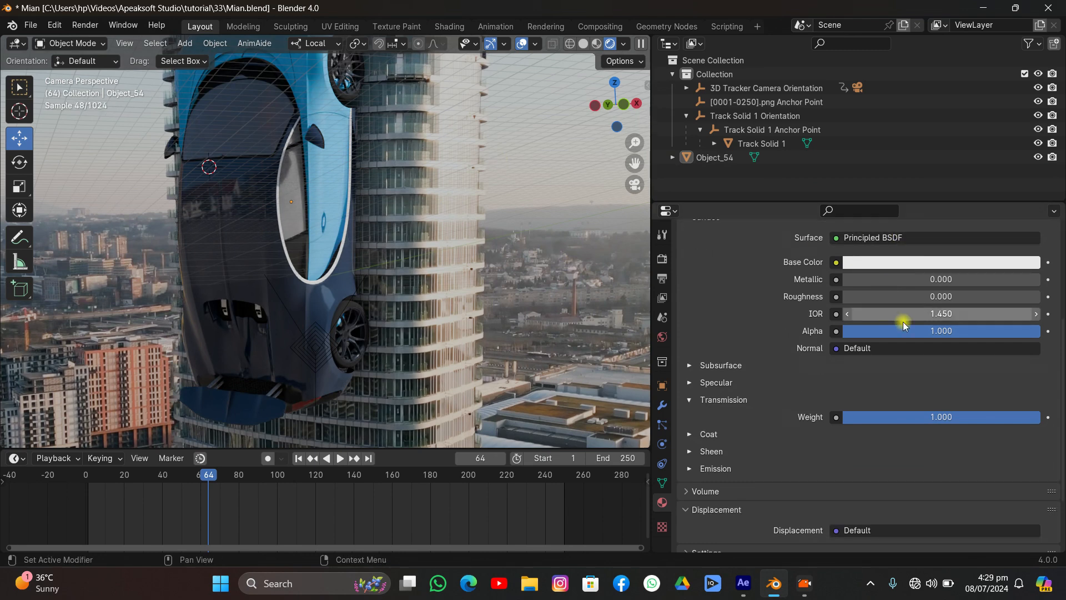
{"action": "left_click_drag", "start_coordinate": [907, 330], "coordinate": [832, 330]}
{"action": "left_click_drag", "start_coordinate": [914, 331], "coordinate": [1033, 329]}
- Switch the viewport to Material Preview shading and enable Scene Lights and Scene World
{"action": "scroll", "coordinate": [368, 160], "scroll_direction": "down", "scroll_amount": 2}
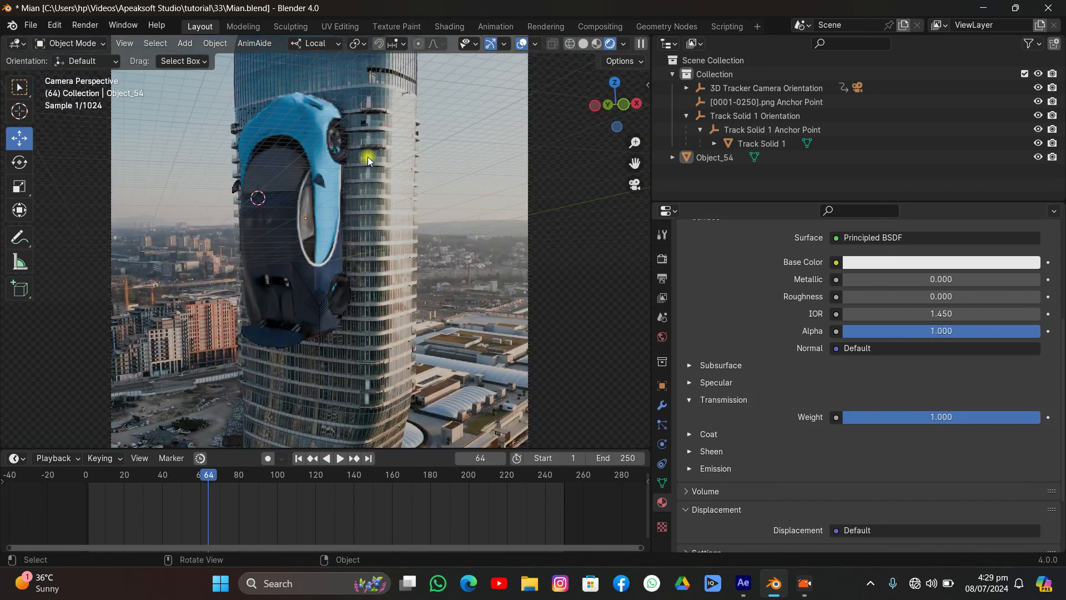
{"action": "left_click", "coordinate": [583, 46]}
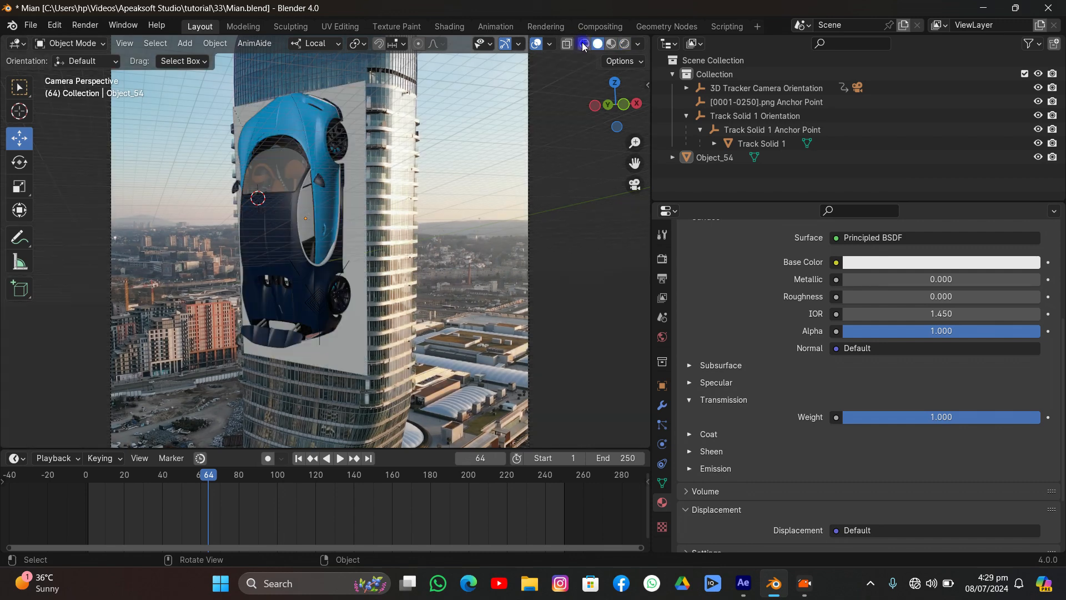
{"action": "left_click", "coordinate": [612, 47]}
{"action": "left_click", "coordinate": [597, 44]}
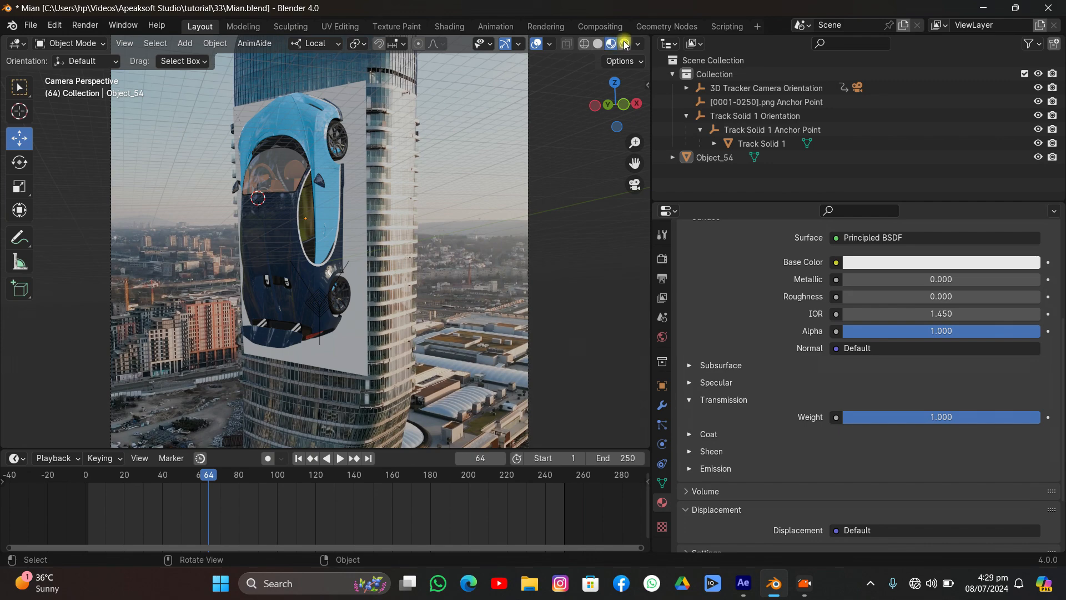
{"action": "left_click", "coordinate": [638, 44]}
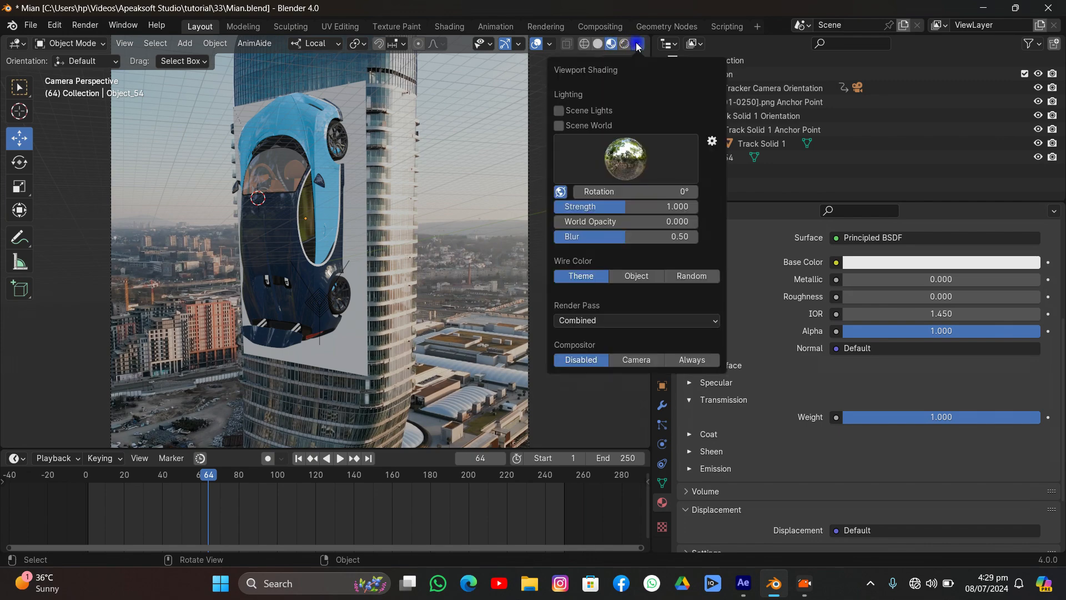
{"action": "left_click", "coordinate": [574, 111]}
{"action": "left_click", "coordinate": [575, 126]}
- Split the 3D viewport into two side-by-side areas and turn the new one into a Shader Editor
{"action": "middle_click_drag", "start_coordinate": [193, 162], "coordinate": [422, 167]}
{"action": "left_click_drag", "start_coordinate": [649, 36], "coordinate": [354, 43]}
{"action": "left_click", "coordinate": [371, 43]}
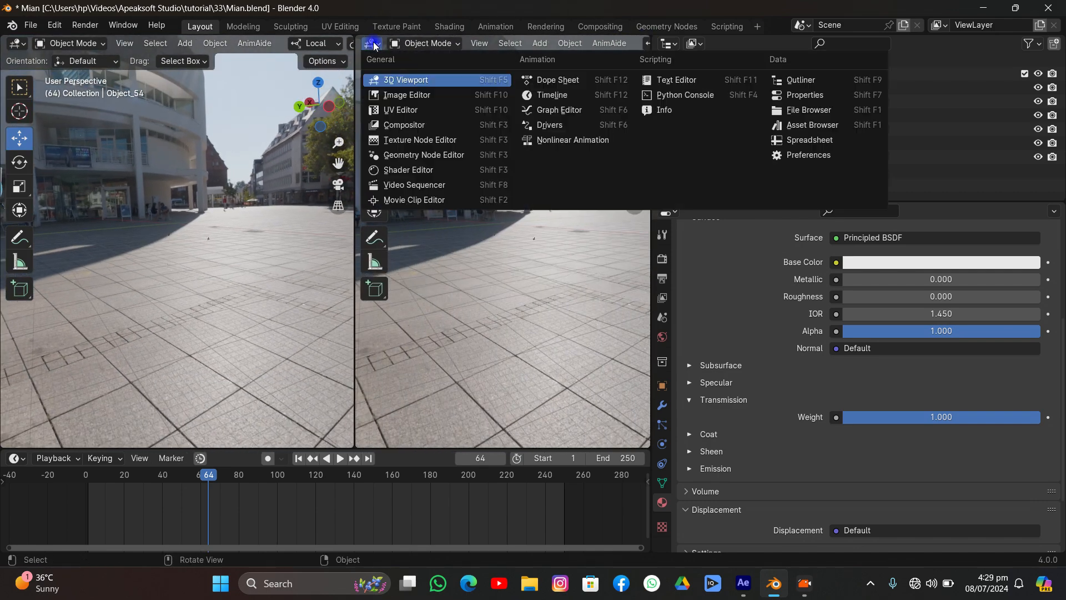
{"action": "left_click", "coordinate": [381, 169]}
{"action": "left_click_drag", "start_coordinate": [339, 163], "coordinate": [647, 180]}
{"action": "scroll", "coordinate": [483, 214], "scroll_direction": "up", "scroll_amount": 2}
{"action": "scroll", "coordinate": [532, 190], "scroll_direction": "up", "scroll_amount": 4}
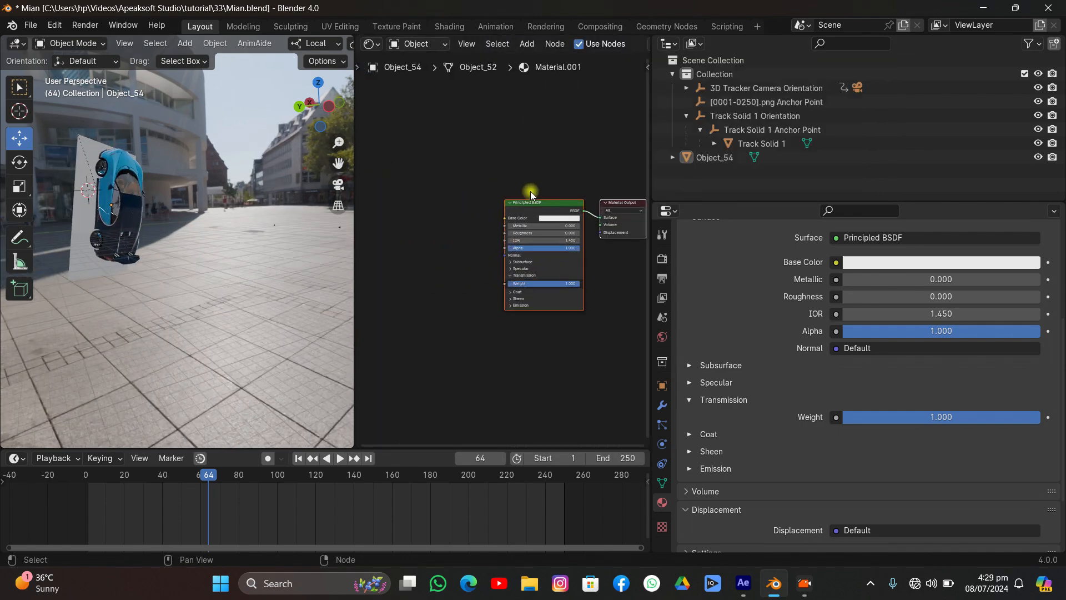
- Show the World shader nodes and add Texture Coordinate and Mapping nodes to the ulmer_muenster_4k.exr environment texture
{"action": "left_click", "coordinate": [411, 43]}
{"action": "left_click", "coordinate": [412, 87]}
{"action": "left_click", "coordinate": [441, 211]}
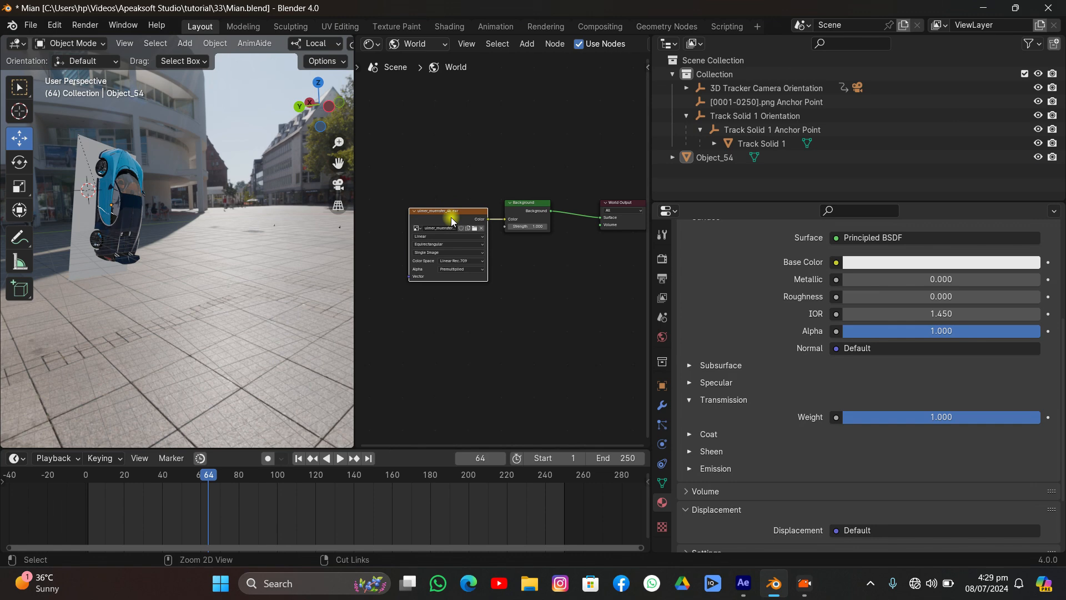
{"action": "key", "text": "ctrl+t"}
{"action": "middle_click_drag", "start_coordinate": [453, 229], "coordinate": [561, 233]}
{"action": "scroll", "coordinate": [505, 238], "scroll_direction": "up", "scroll_amount": 4}
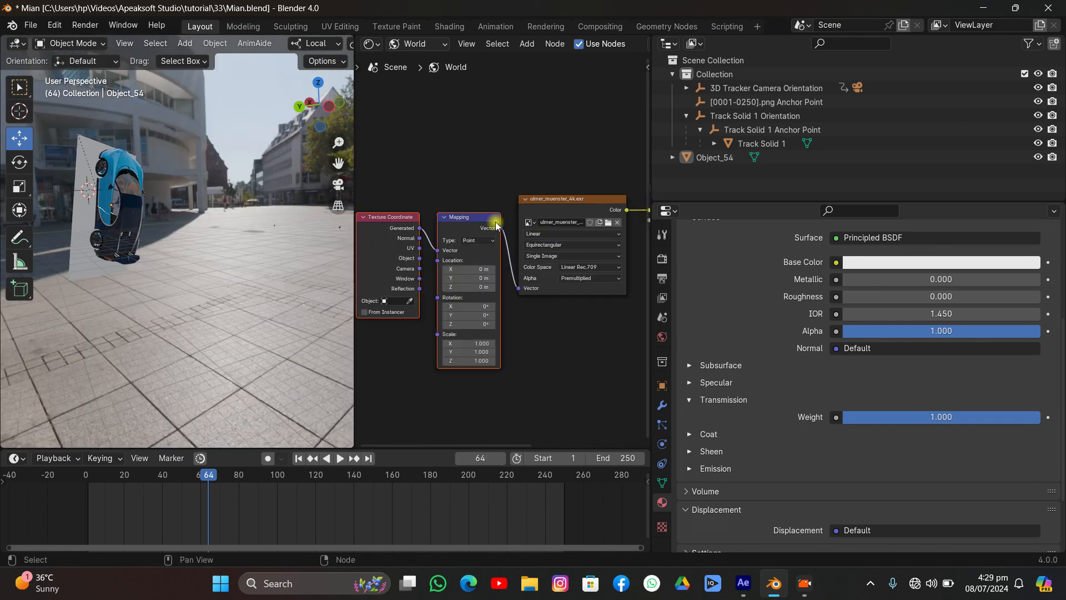
{"action": "left_click", "coordinate": [439, 218]}
{"action": "left_click", "coordinate": [388, 222]}
{"action": "middle_click_drag", "start_coordinate": [389, 225], "coordinate": [456, 211]}
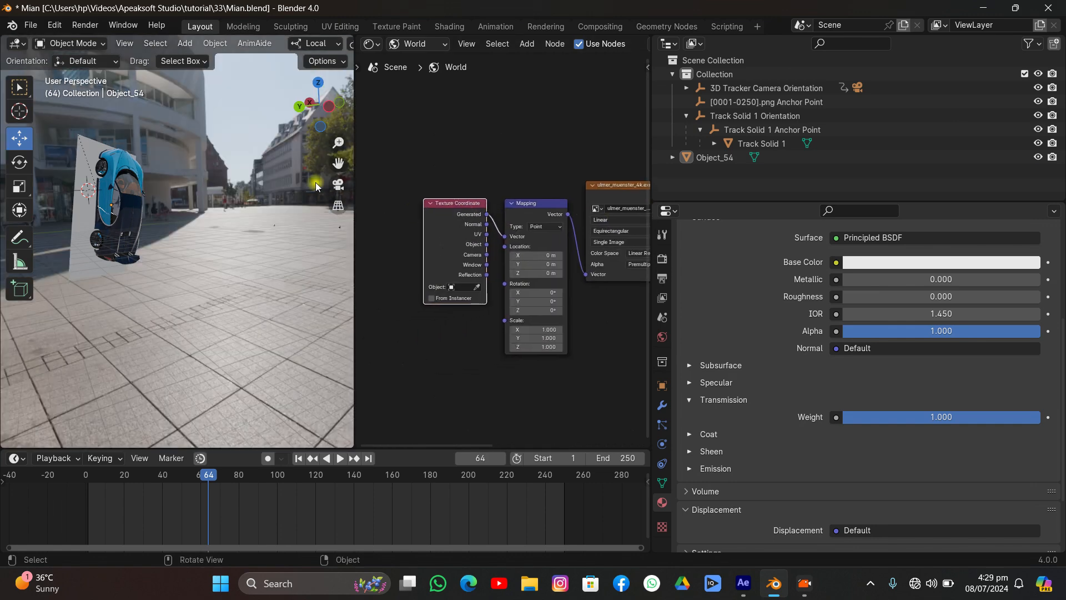
- Preview the scene through the camera in Rendered shading and try adjusting the environment's Z rotation in the Mapping node
{"action": "middle_click_drag", "start_coordinate": [279, 183], "coordinate": [310, 166]}
{"action": "left_click", "coordinate": [338, 184]}
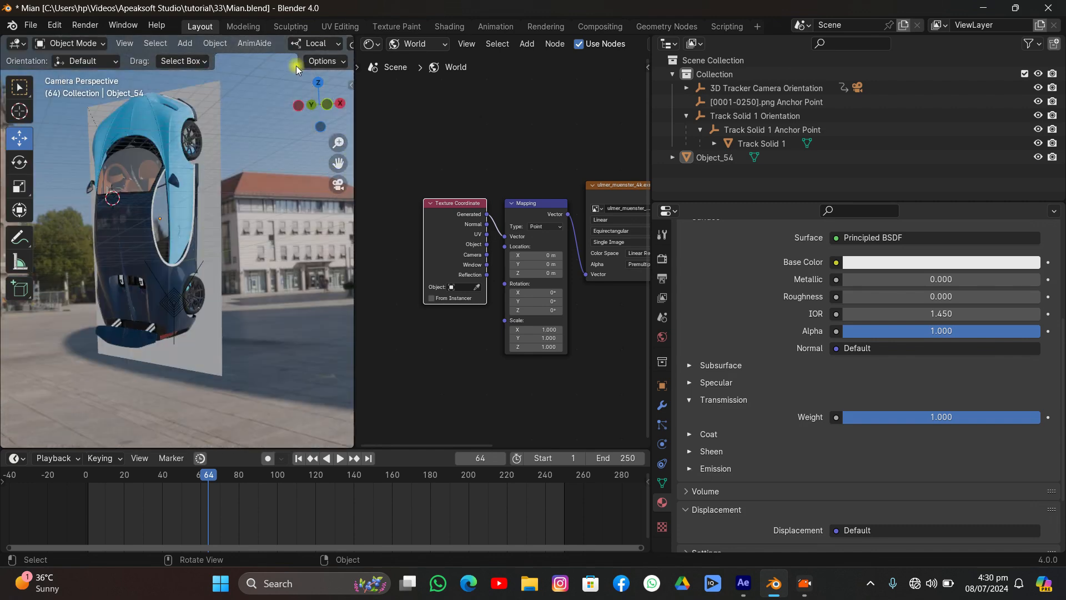
{"action": "scroll", "coordinate": [305, 42], "scroll_direction": "down", "scroll_amount": 5}
{"action": "scroll", "coordinate": [331, 44], "scroll_direction": "down", "scroll_amount": 2}
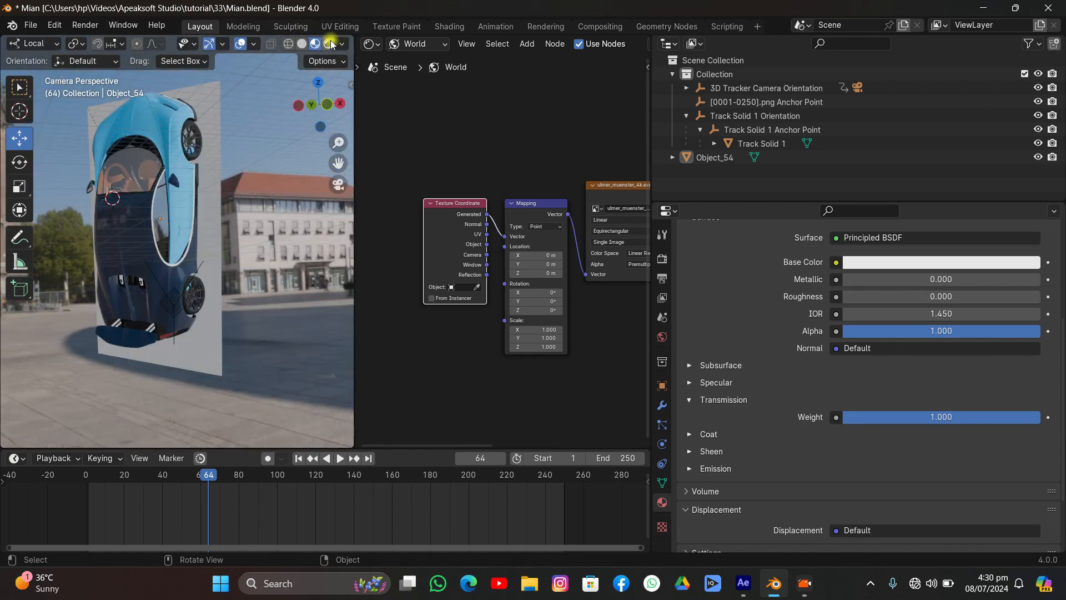
{"action": "left_click", "coordinate": [328, 43]}
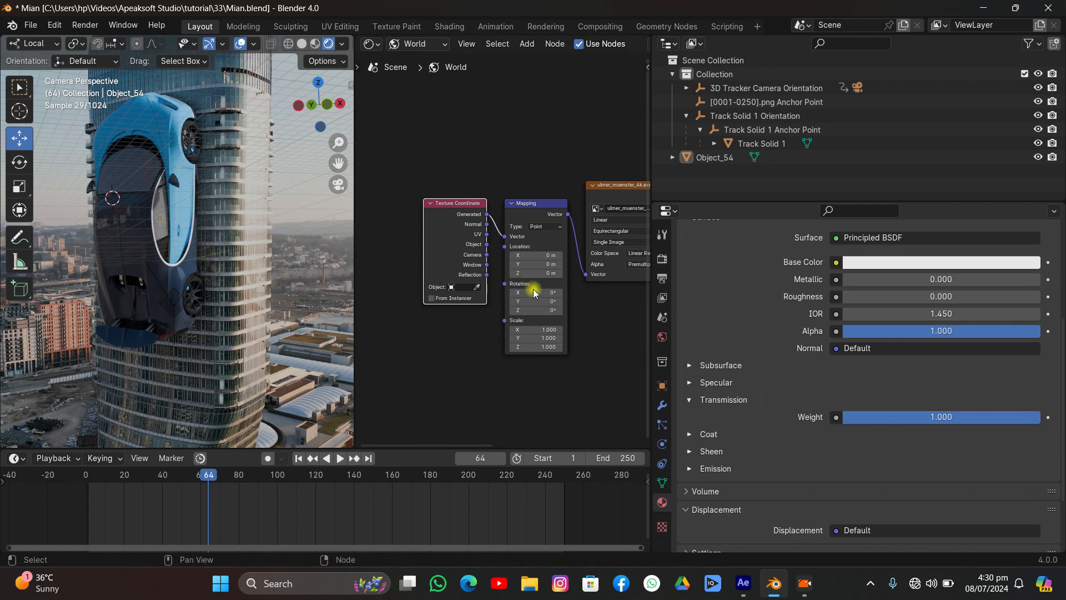
{"action": "left_click_drag", "start_coordinate": [523, 311], "coordinate": [536, 310]}
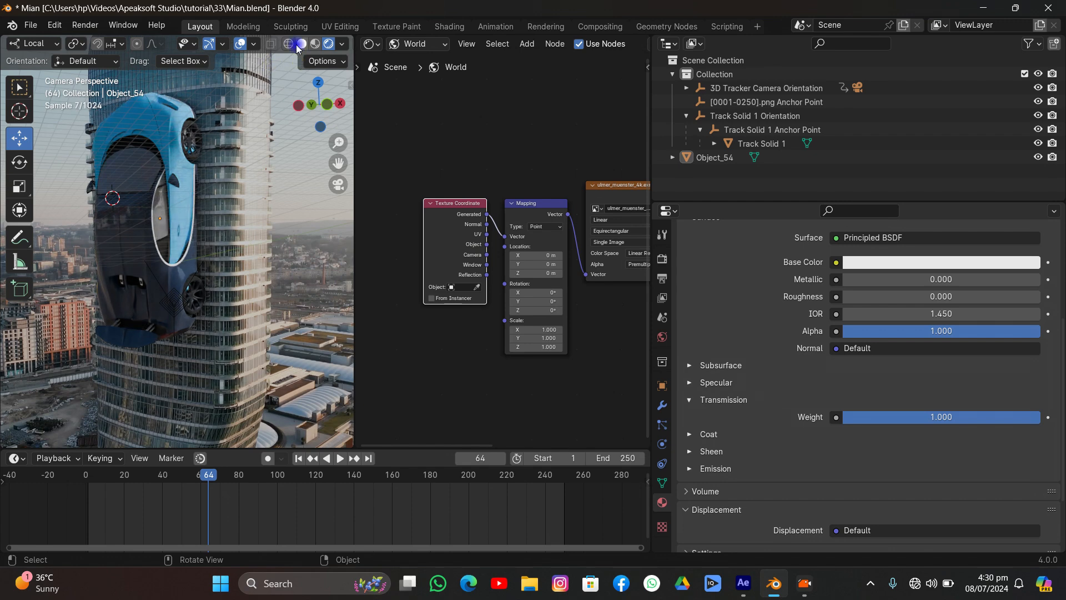
- In Solid shading, duplicate the Track Solid 1 plane and move the copy about 1.5 m along its local Y axis
{"action": "left_click", "coordinate": [302, 44]}
{"action": "scroll", "coordinate": [239, 86], "scroll_direction": "down", "scroll_amount": 4}
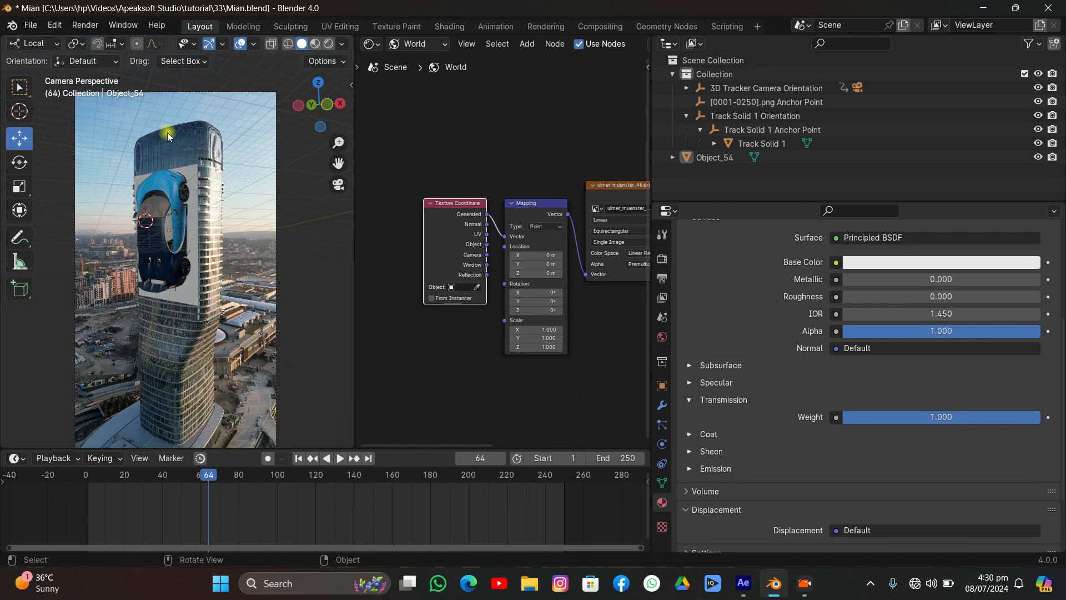
{"action": "left_click", "coordinate": [187, 172]}
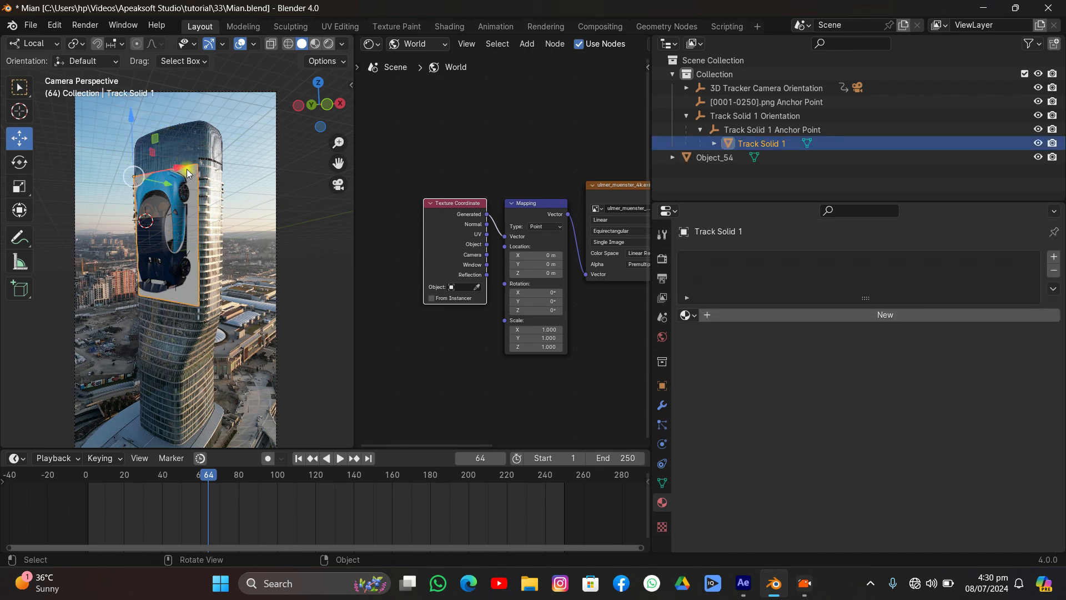
{"action": "key", "text": "shift+d"}
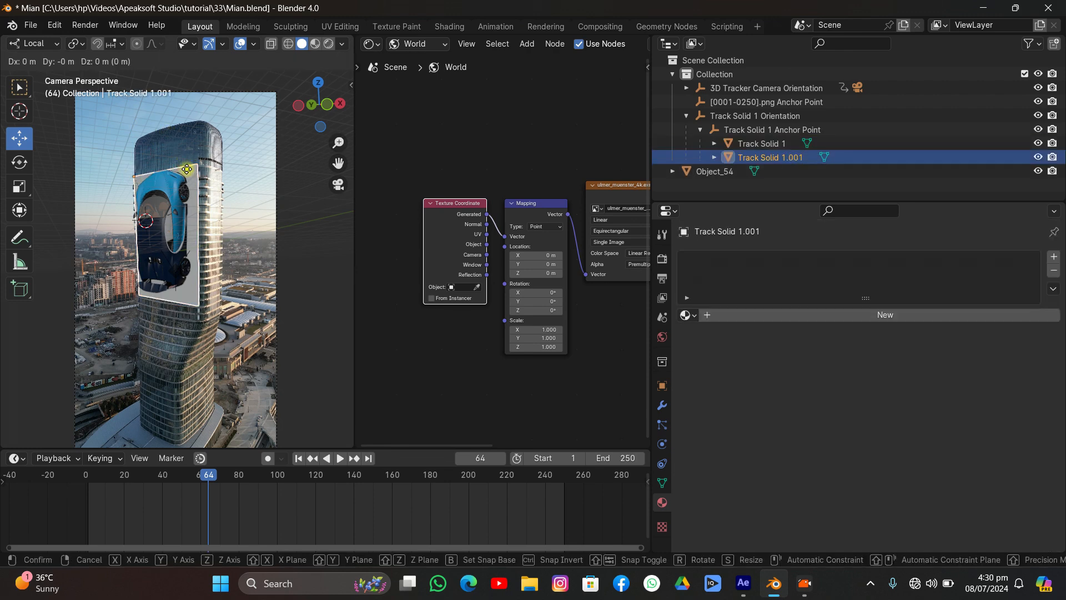
{"action": "right_click", "coordinate": [187, 169]}
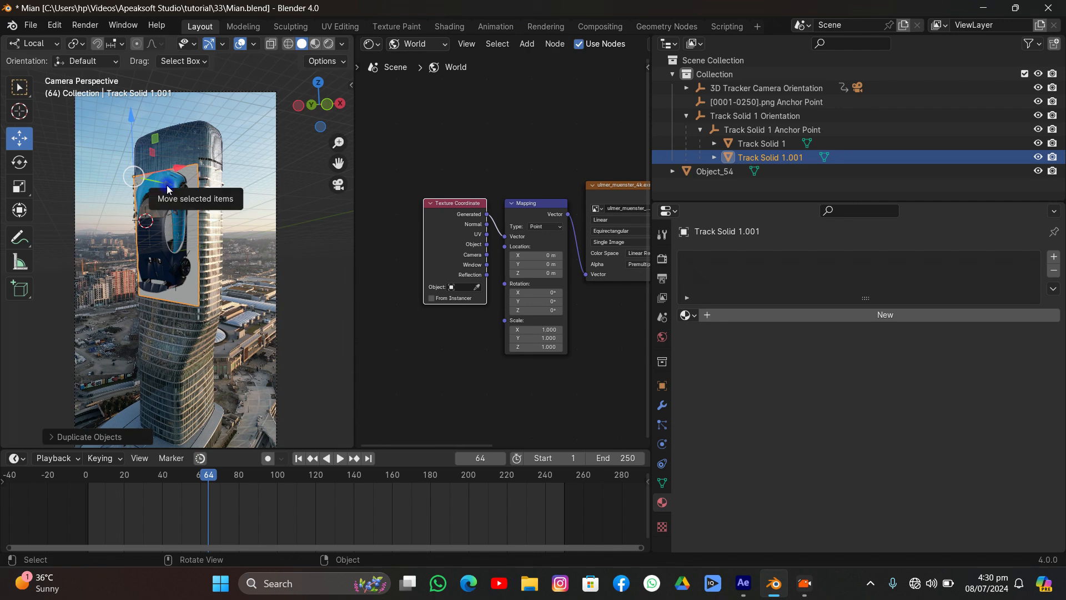
{"action": "left_click_drag", "start_coordinate": [195, 175], "coordinate": [169, 188]}
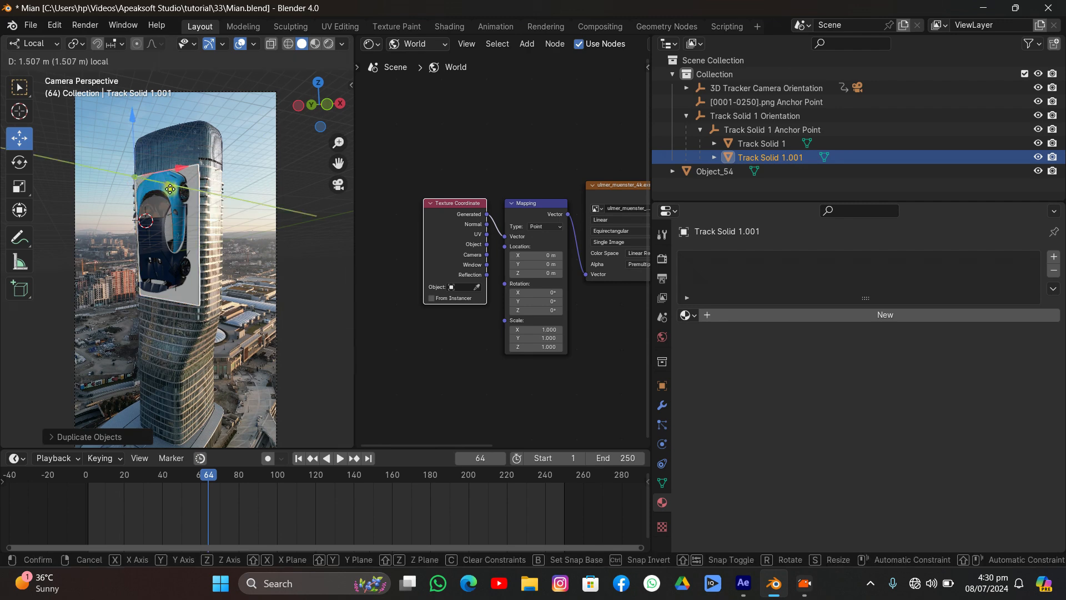
{"action": "left_click", "coordinate": [170, 188]}
- In Edit Mode, scale the duplicated plane about 1.5 times along its local Z axis to cover more of the tower's height
{"action": "key", "text": "Tab"}
{"action": "scroll", "coordinate": [170, 190], "scroll_direction": "up", "scroll_amount": 2}
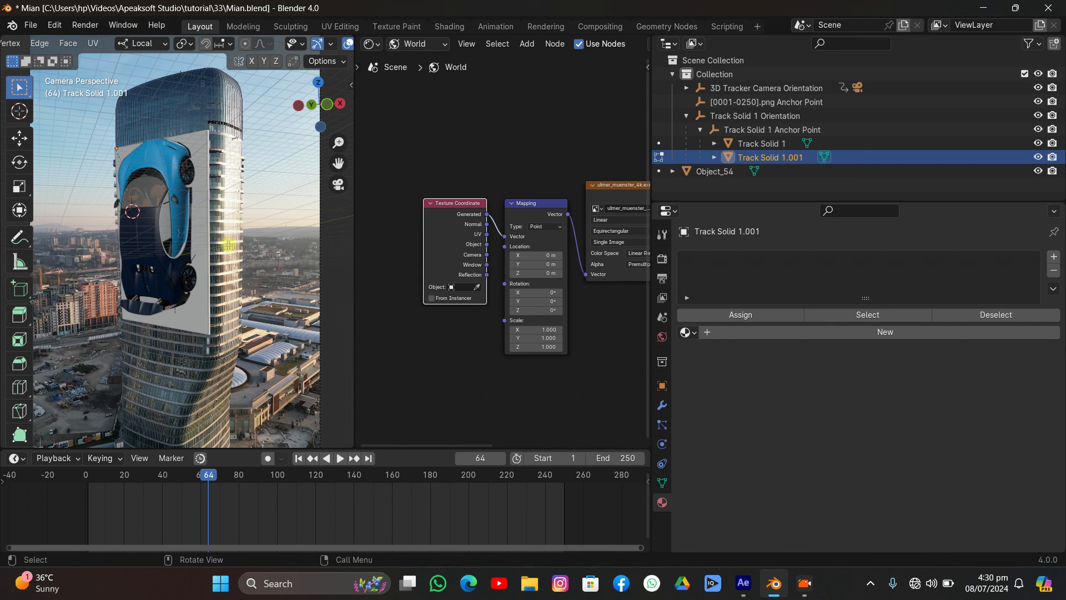
{"action": "key", "text": "s"}
{"action": "key", "text": "z"}
{"action": "key", "text": "z"}
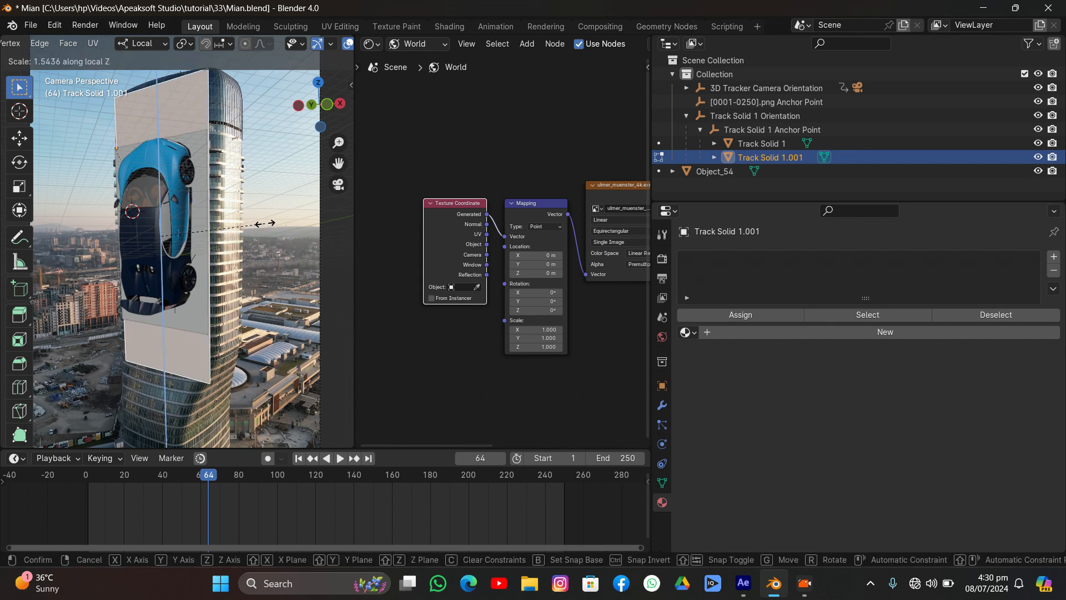
{"action": "left_click", "coordinate": [268, 222]}
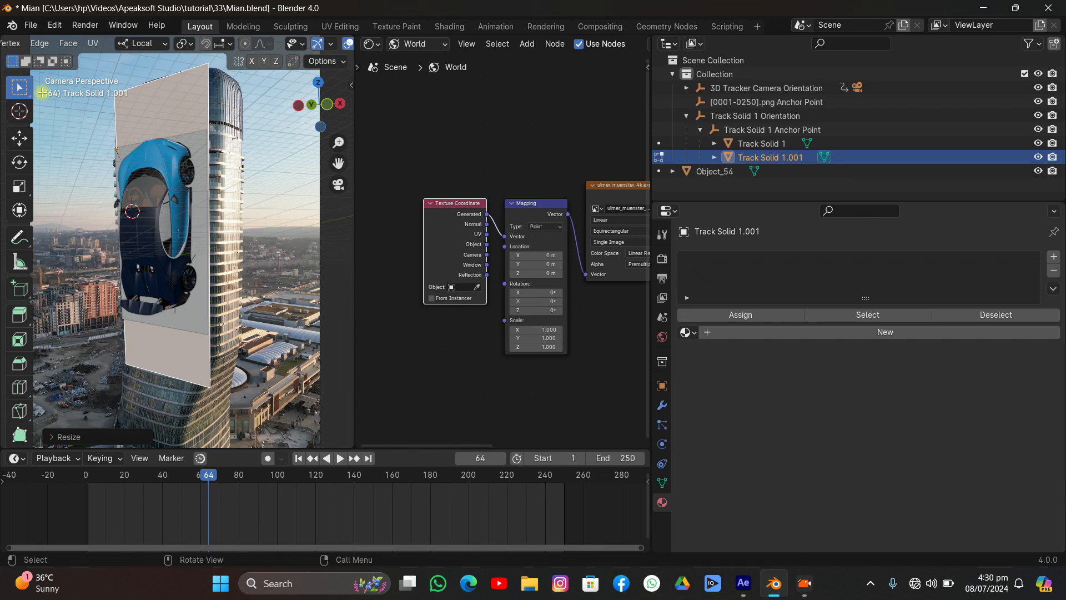
- In edge select mode, move the plane's vertical edge at the tower corner about 2 m outward along local X
{"action": "scroll", "coordinate": [19, 45], "scroll_direction": "up", "scroll_amount": 5}
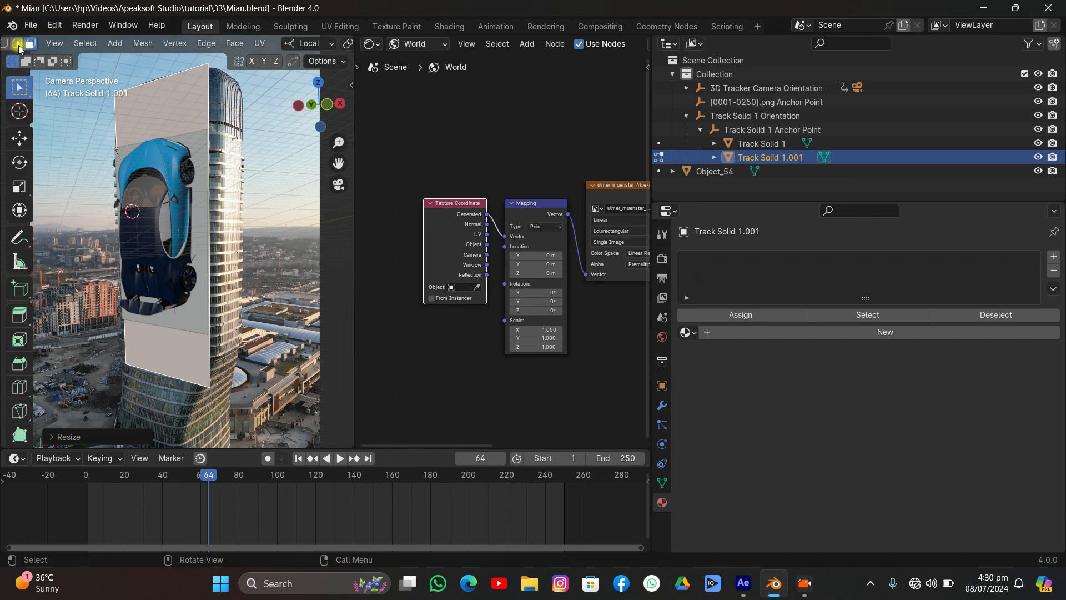
{"action": "left_click", "coordinate": [17, 43]}
{"action": "left_click", "coordinate": [209, 189]}
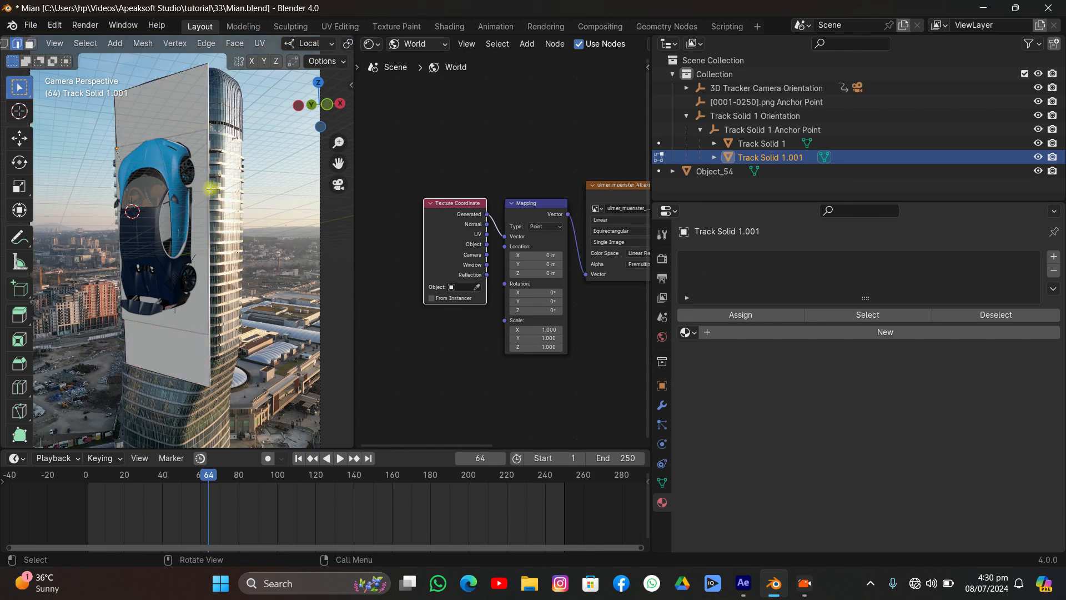
{"action": "key", "text": "g"}
{"action": "key", "text": "y"}
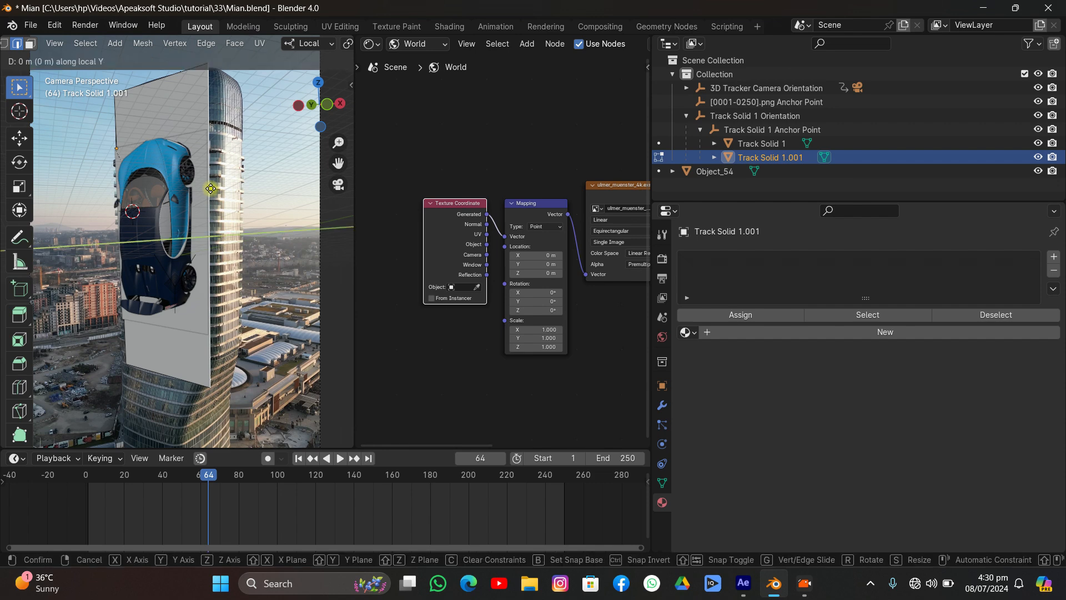
{"action": "key", "text": "x"}
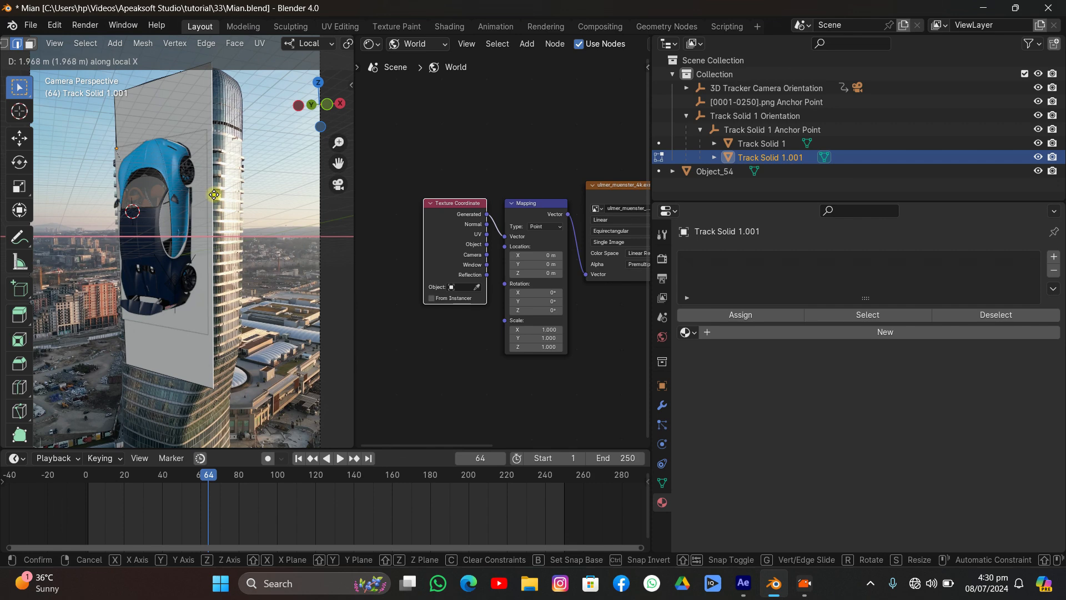
{"action": "left_click", "coordinate": [214, 194]}
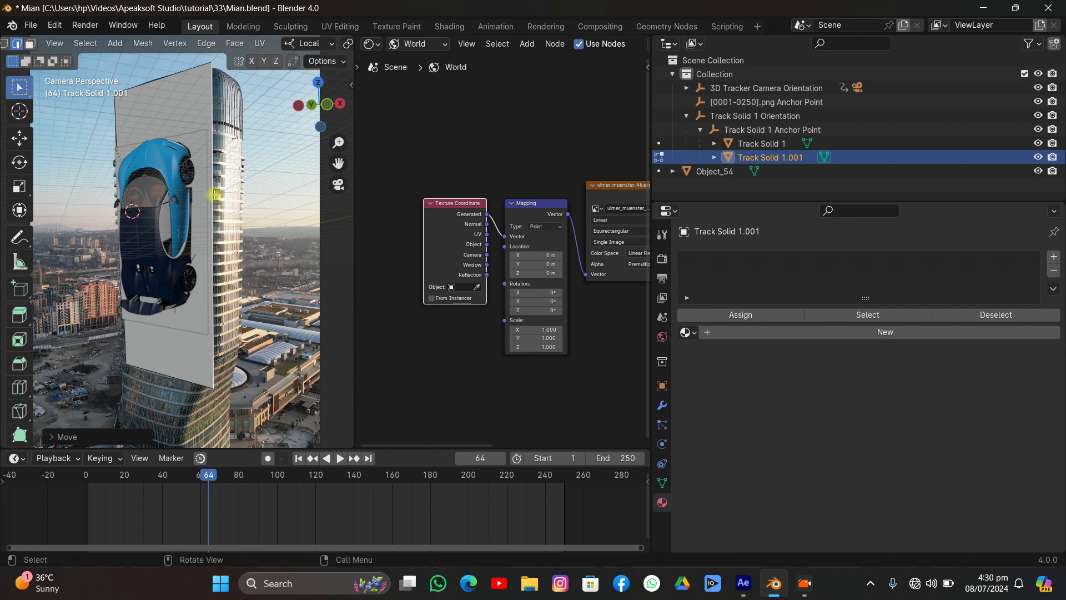
- Extrude the tower-corner edge along local Y to form a side face reaching the tower's far edge
{"action": "key", "text": "g"}
{"action": "key", "text": "y"}
{"action": "key", "text": "y"}
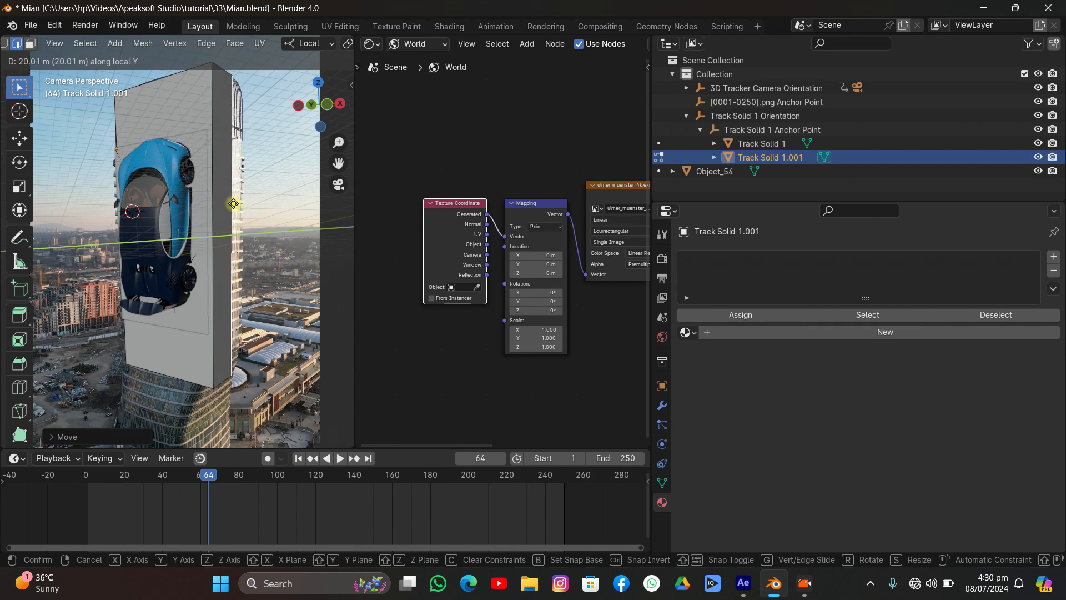
{"action": "left_click", "coordinate": [241, 204]}
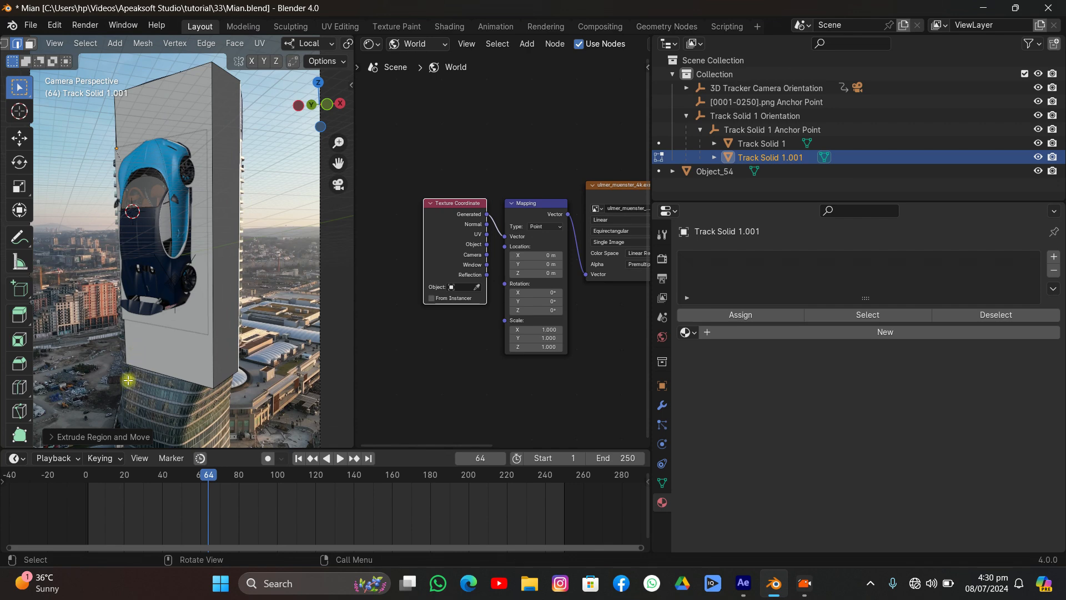
- Select the bottom edges of the front and side faces and raise them along local Z
{"action": "left_click", "coordinate": [148, 372]}
{"action": "left_click", "coordinate": [232, 376], "text": "shift"}
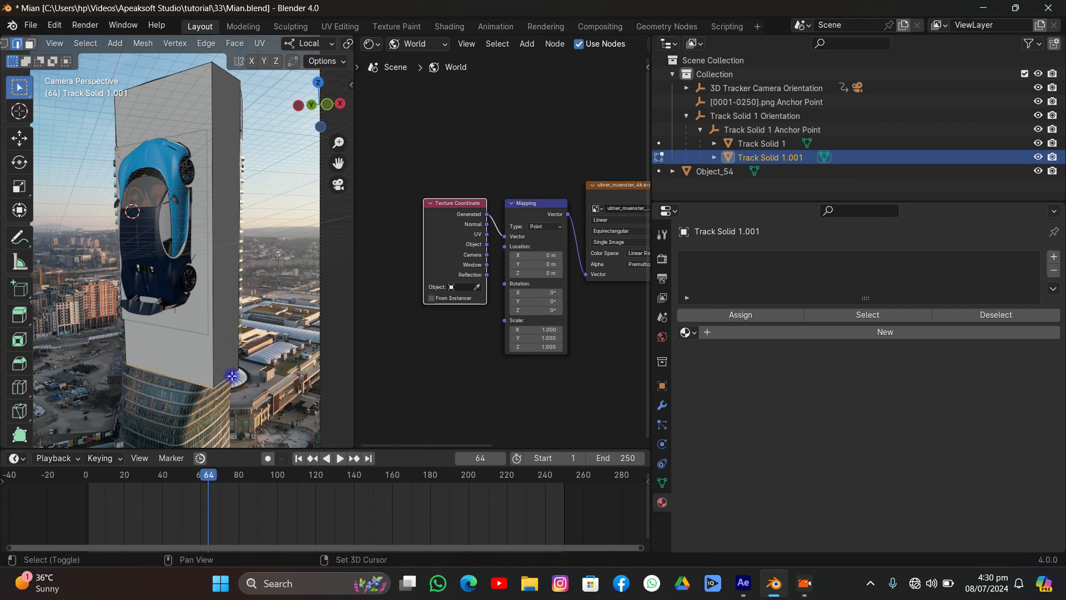
{"action": "key", "text": "g"}
{"action": "key", "text": "z"}
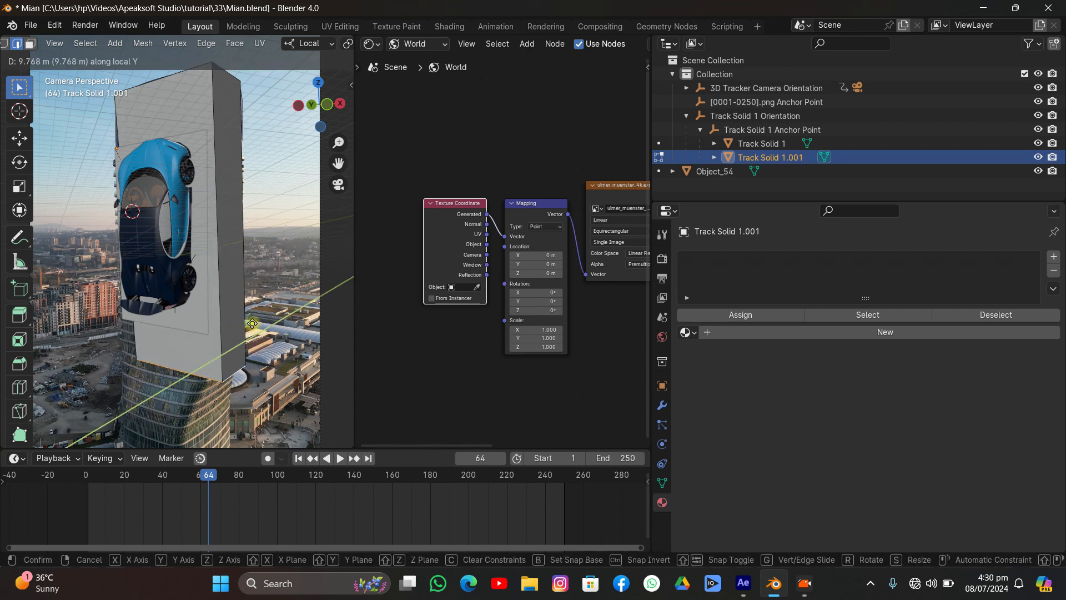
{"action": "left_click", "coordinate": [254, 333]}
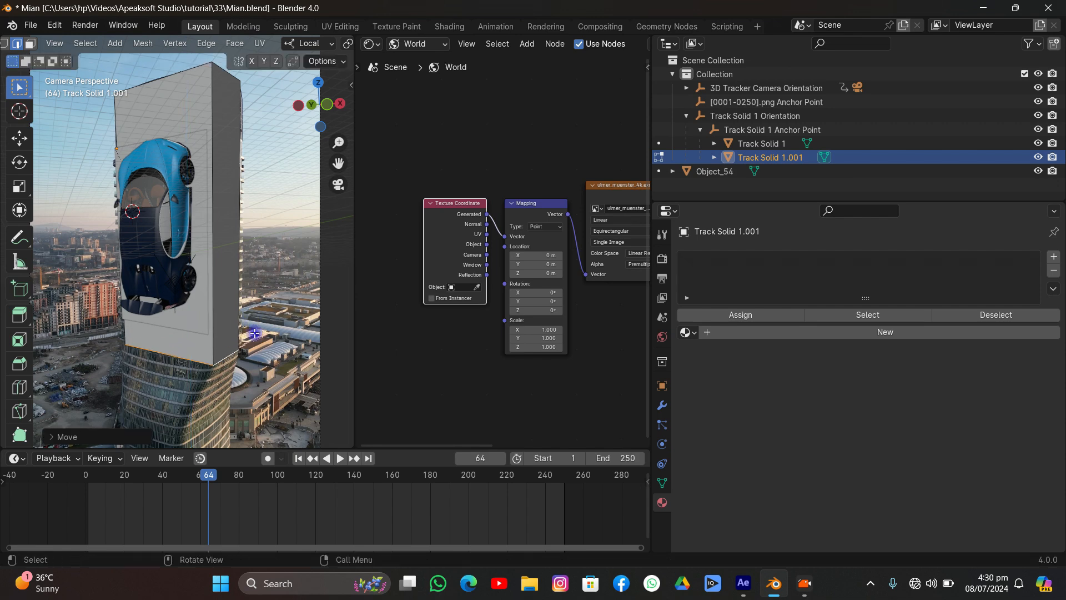
- Move the front face's outer vertical edge about -2.9 m along local X to match the tower's outline
{"action": "left_click", "coordinate": [115, 121]}
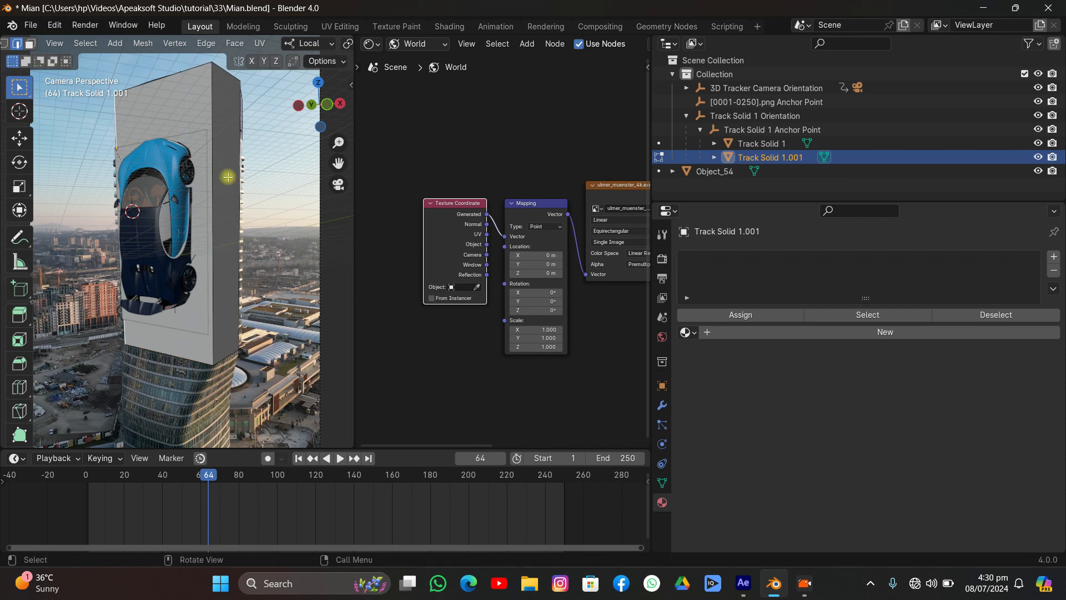
{"action": "key", "text": "g"}
{"action": "key", "text": "y"}
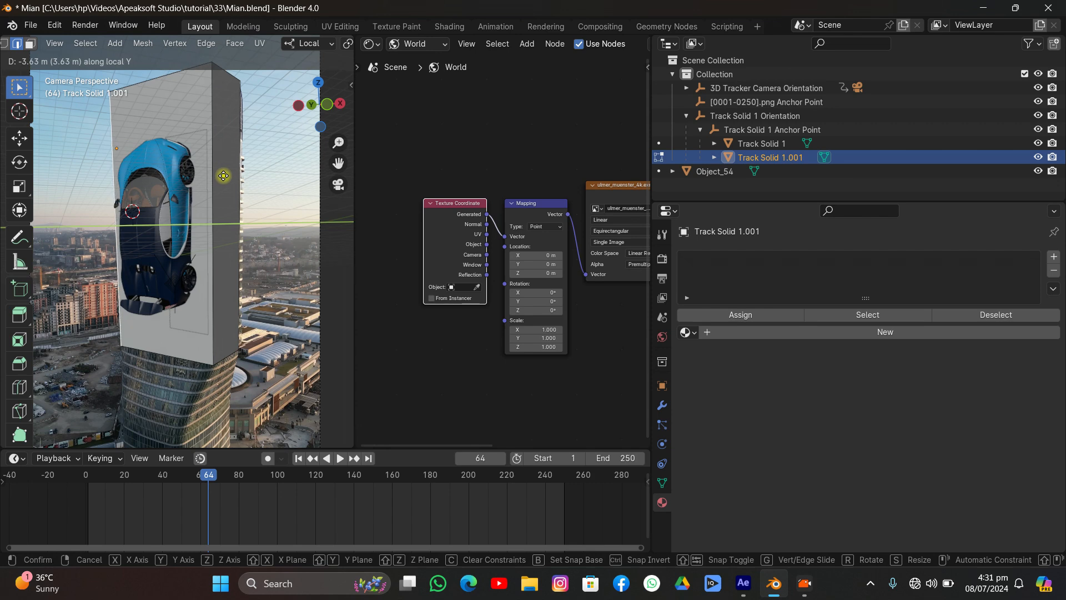
{"action": "key", "text": "x"}
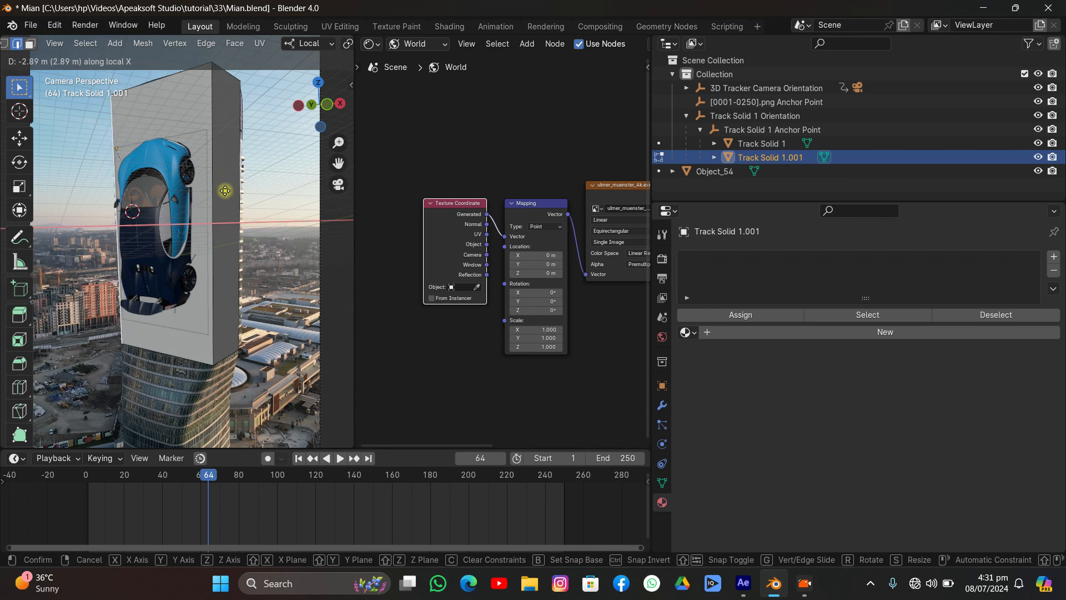
{"action": "left_click", "coordinate": [225, 190]}
- Move the side face's far vertical edge about 5.8 m along local Y to cover the tower's side
{"action": "left_click", "coordinate": [254, 197]}
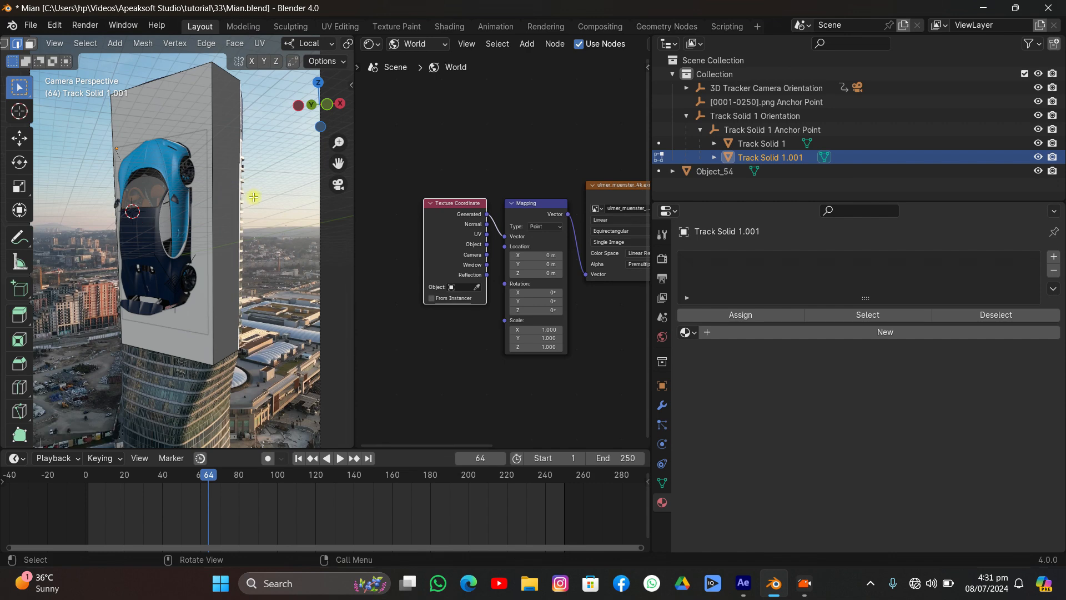
{"action": "key", "text": "g"}
{"action": "key", "text": "x"}
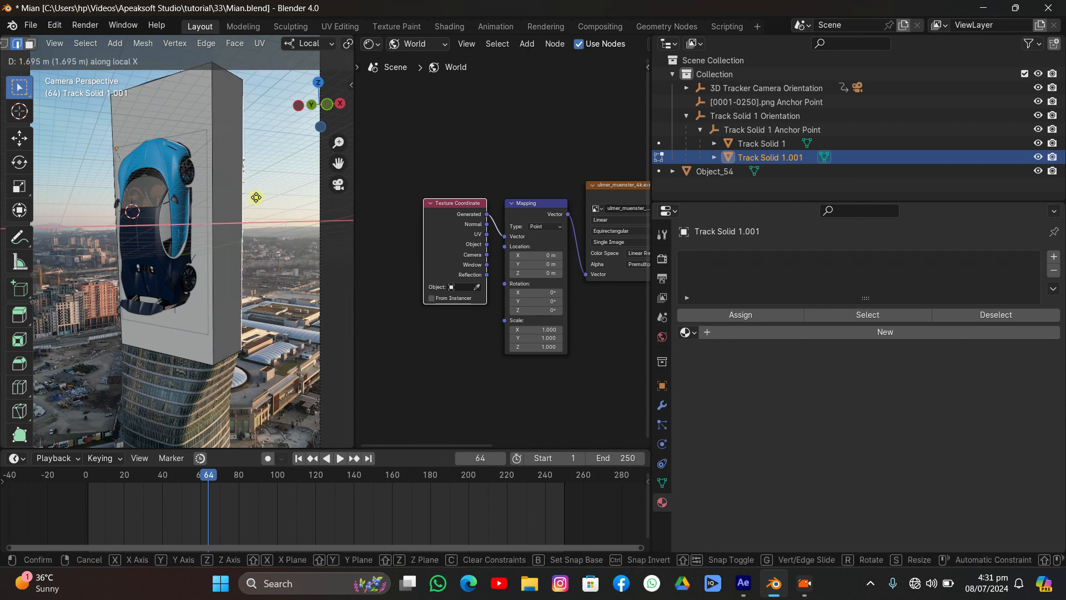
{"action": "key", "text": "y"}
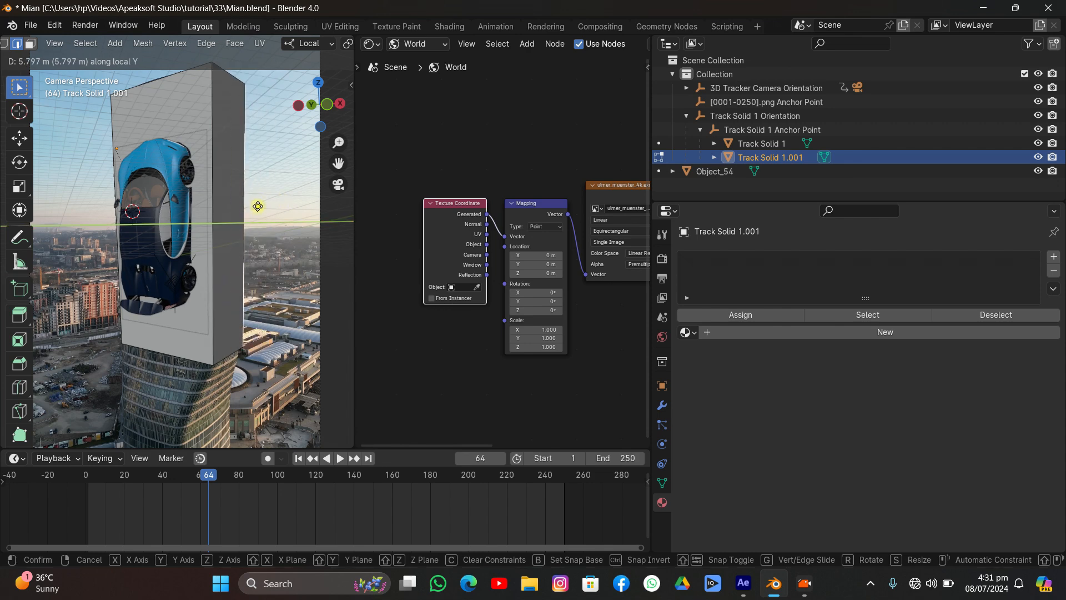
{"action": "left_click", "coordinate": [257, 206]}
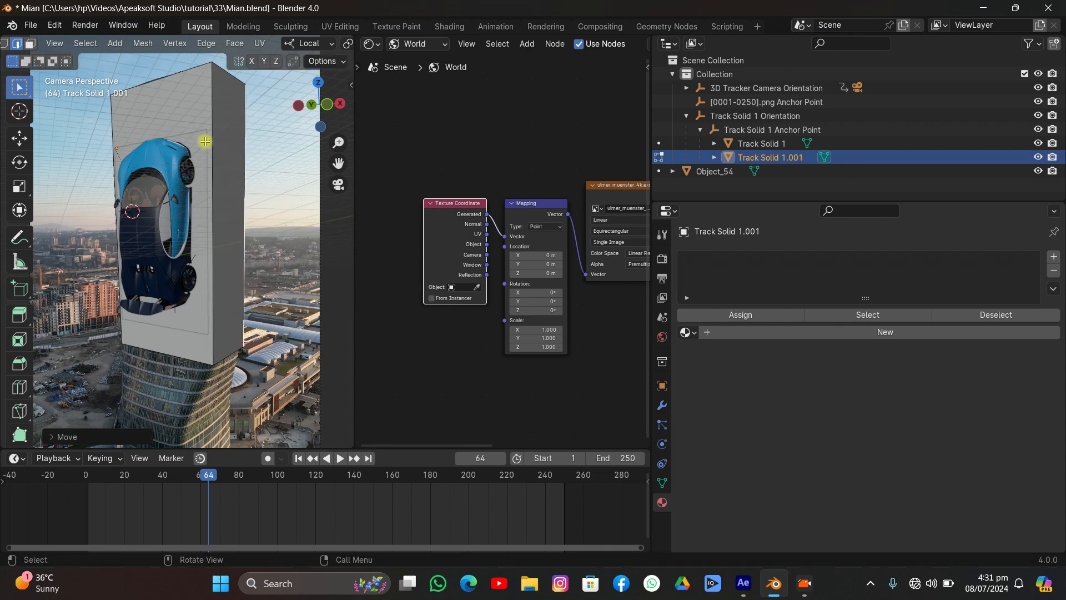
- From the top view, extrude the side face's far edge about 68 m into a back face and fill the remaining open side
{"action": "middle_click_drag", "start_coordinate": [195, 107], "coordinate": [236, 191]}
{"action": "scroll", "coordinate": [290, 110], "scroll_direction": "down", "scroll_amount": 4}
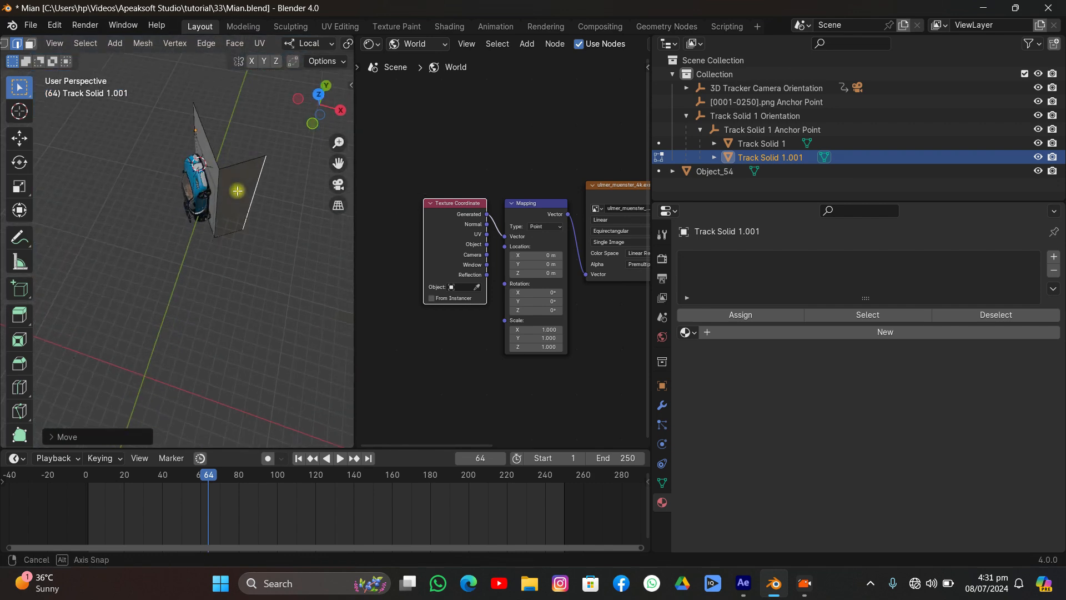
{"action": "left_click", "coordinate": [321, 93]}
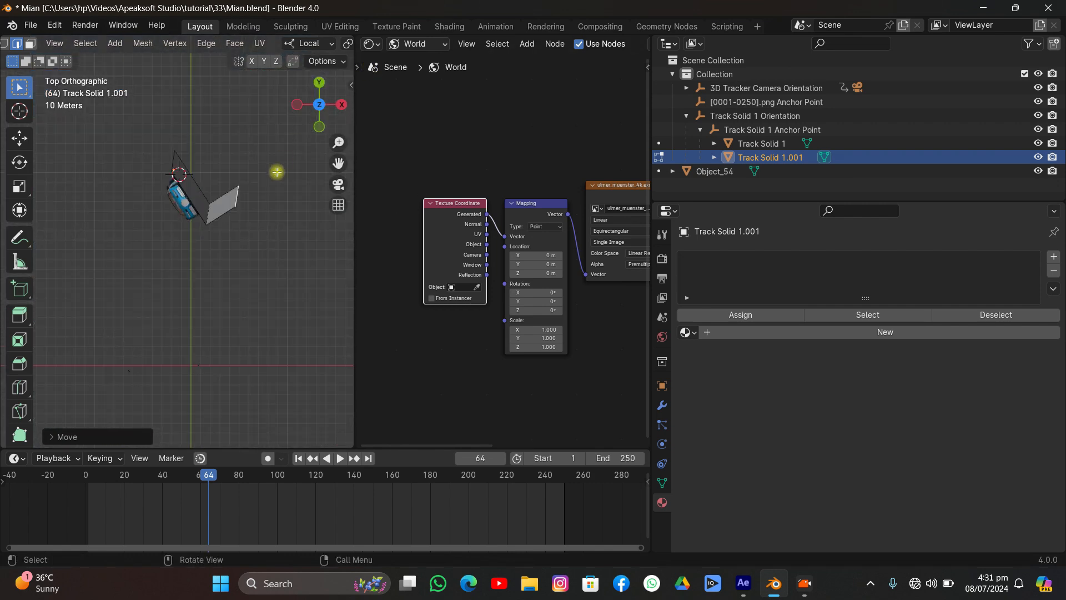
{"action": "key", "text": "e"}
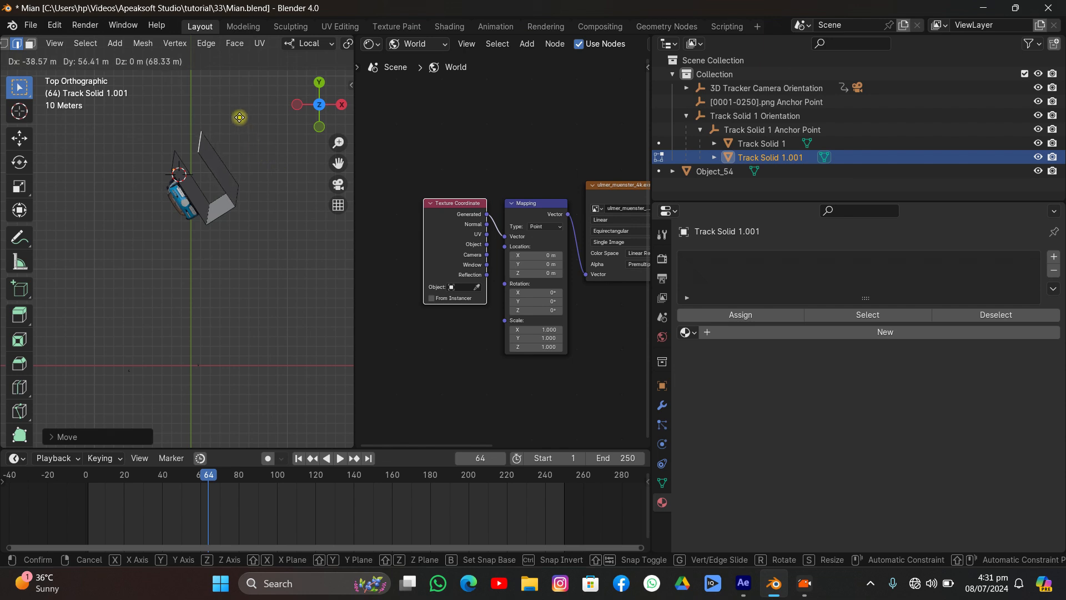
{"action": "left_click", "coordinate": [222, 141]}
{"action": "left_click", "coordinate": [170, 165], "text": "shift"}
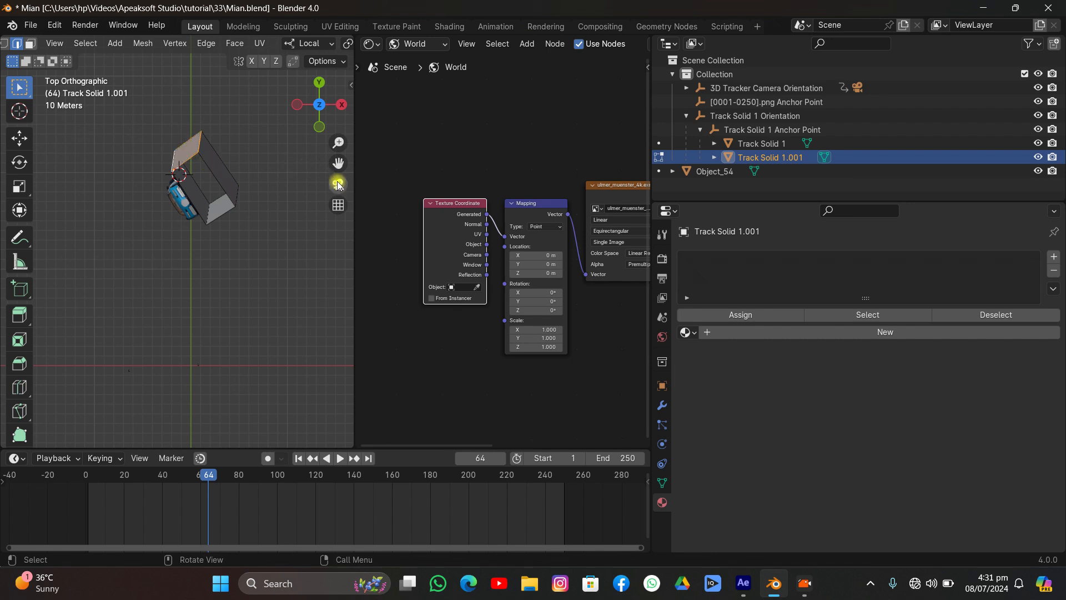
{"action": "key", "text": "f"}
- Select the edges around the box's open top and fill them with a face
{"action": "middle_click_drag", "start_coordinate": [187, 172], "coordinate": [202, 126]}
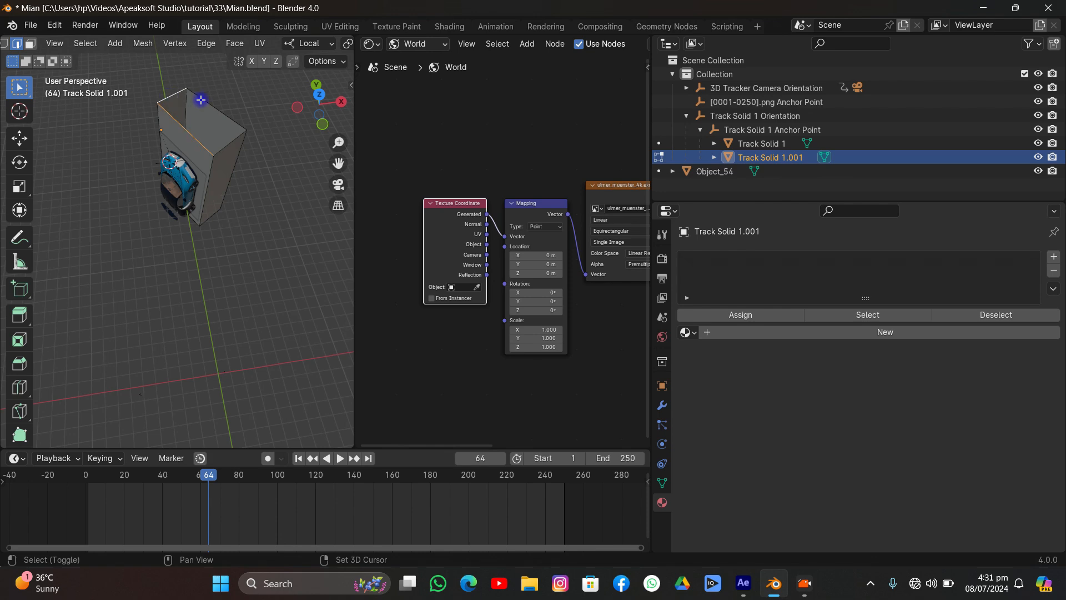
{"action": "left_click", "coordinate": [233, 143], "text": "shift"}
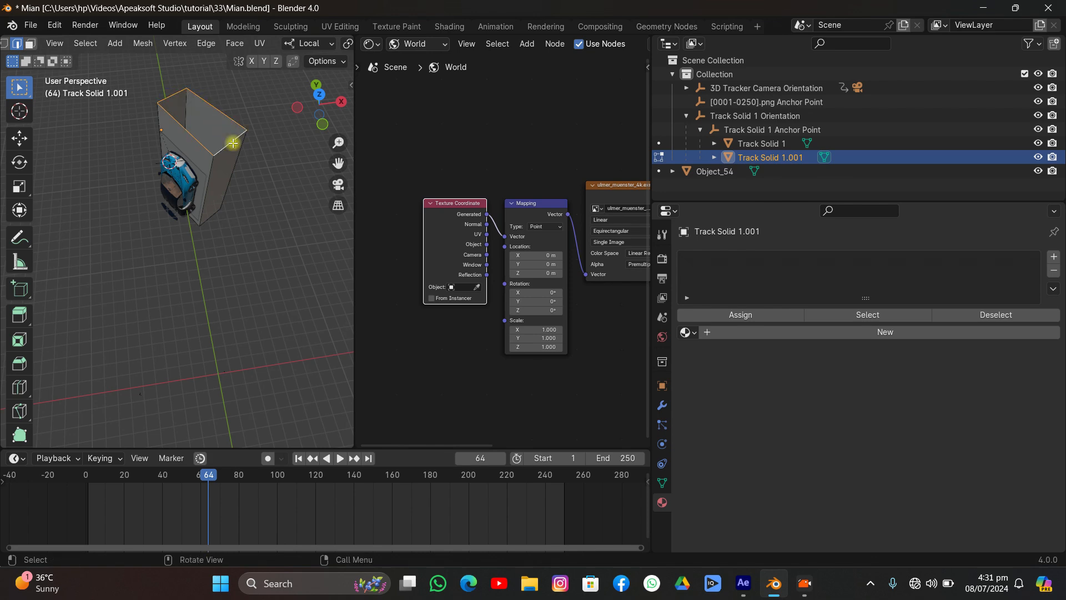
{"action": "left_click", "coordinate": [338, 184]}
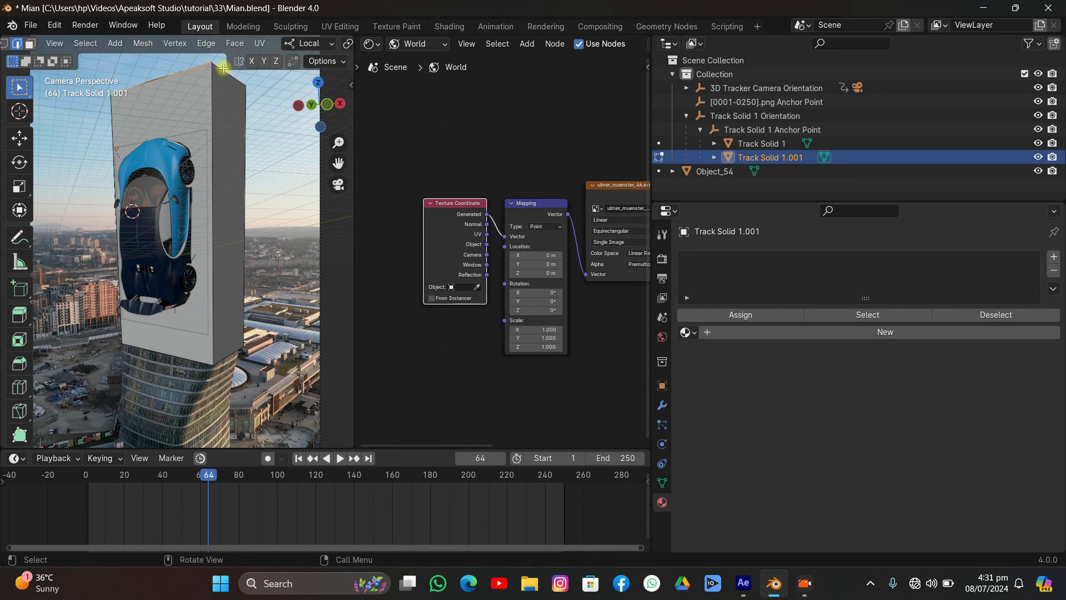
- Try to bevel the box's top edges with five segments
{"action": "middle_click_drag", "start_coordinate": [222, 70], "coordinate": [177, 165]}
{"action": "scroll", "coordinate": [177, 165], "scroll_direction": "down", "scroll_amount": 5}
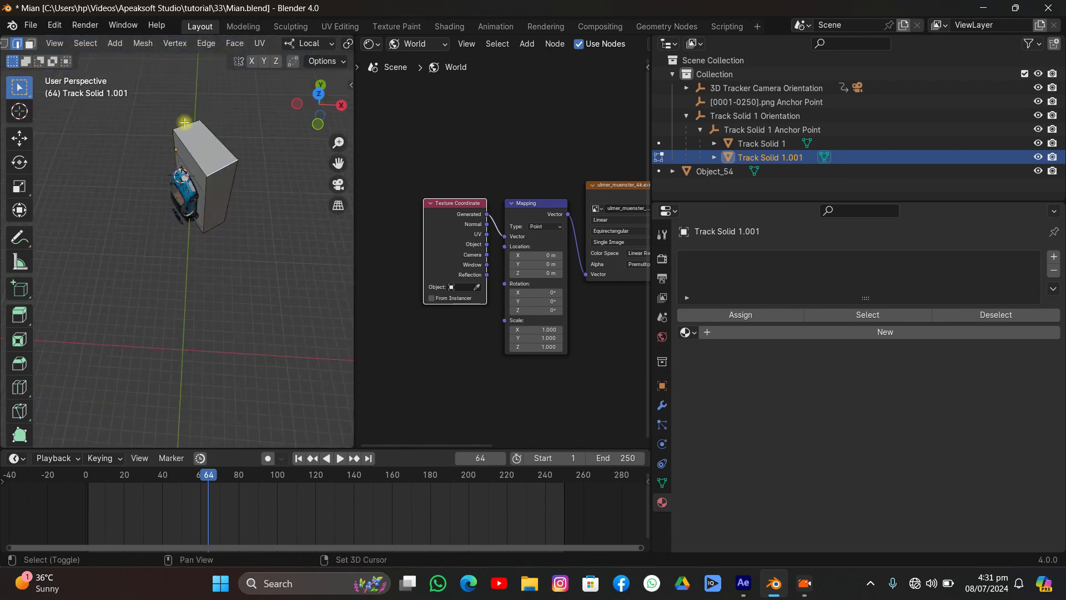
{"action": "left_click", "coordinate": [186, 123], "text": "shift"}
{"action": "left_click", "coordinate": [339, 184]}
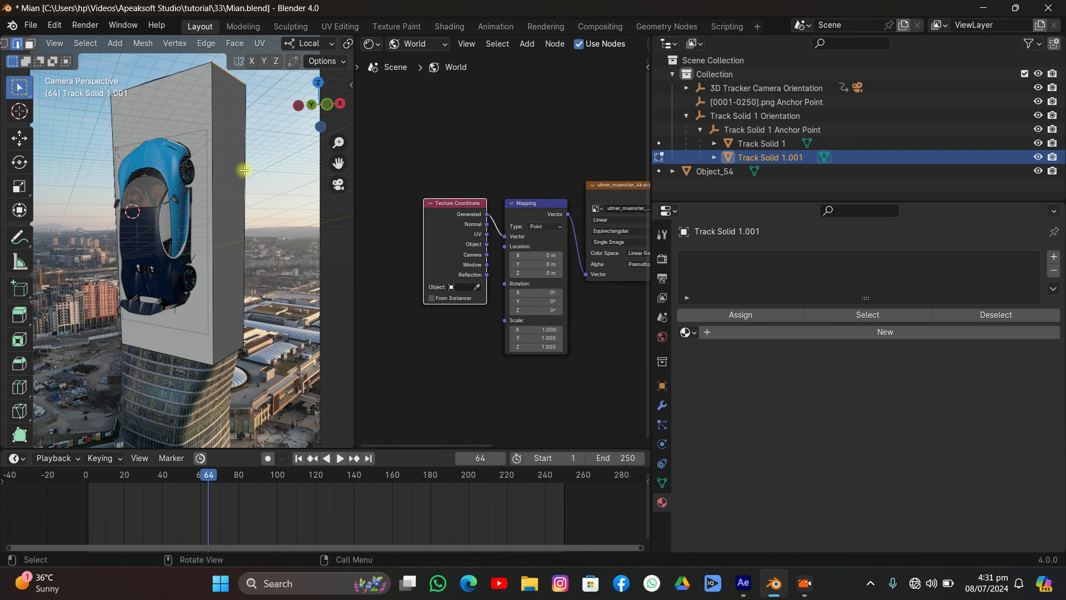
{"action": "key", "text": "ctrl+b"}
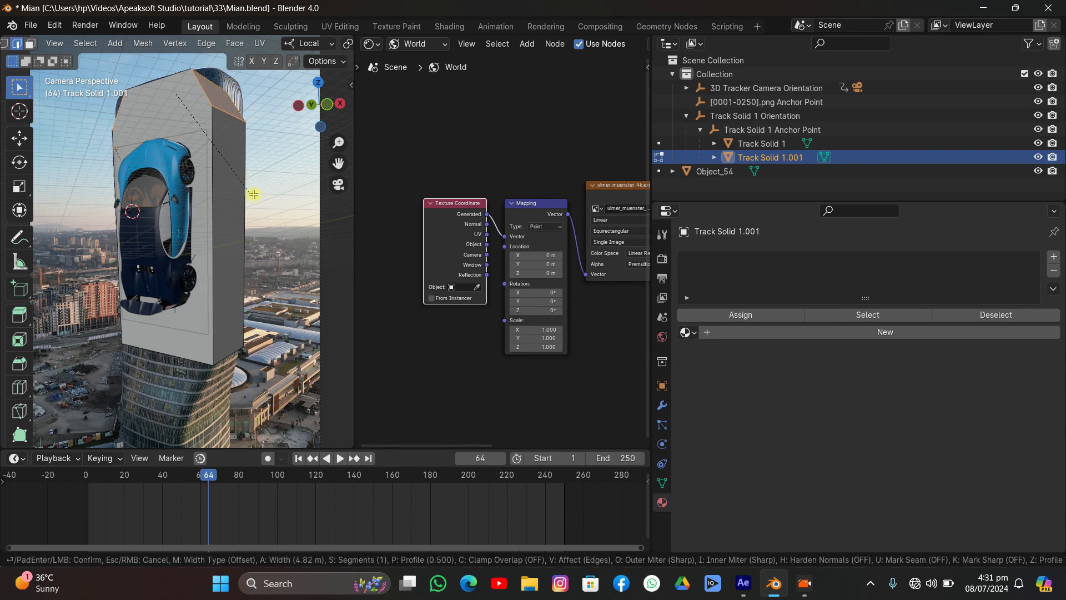
{"action": "scroll", "coordinate": [254, 193], "scroll_direction": "up", "scroll_amount": 3}
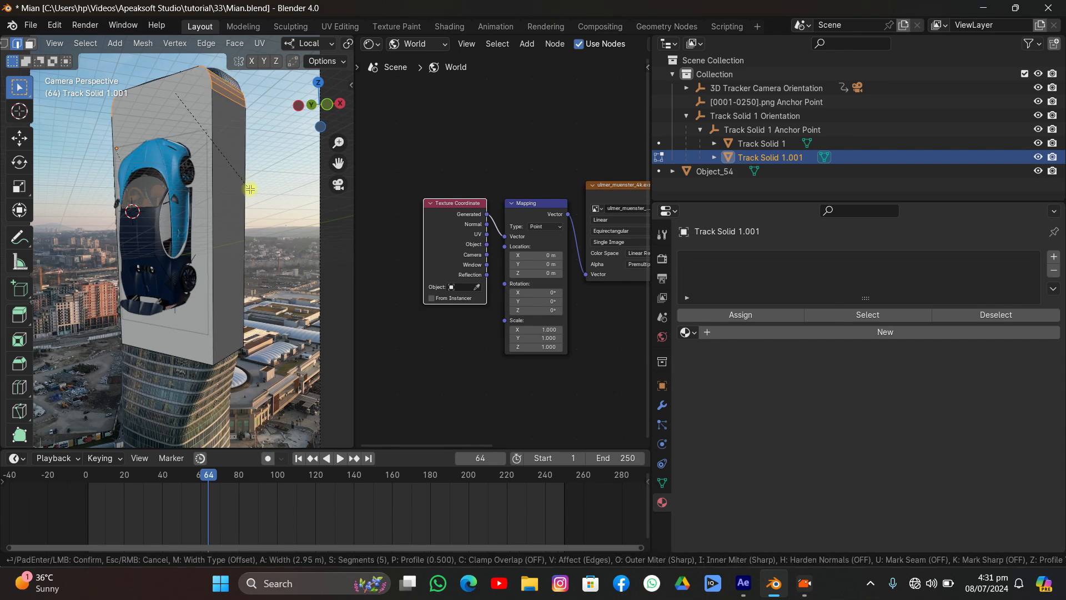
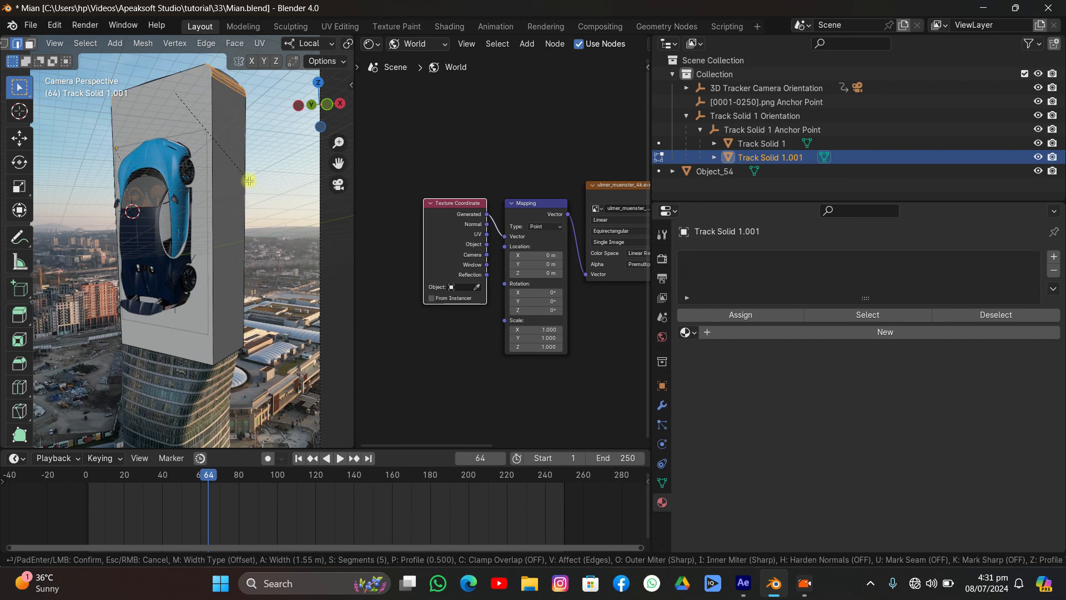
{"action": "right_click", "coordinate": [249, 181]}
- Switch to Object Mode and apply the object transform to the tower box
{"action": "key", "text": "Tab"}
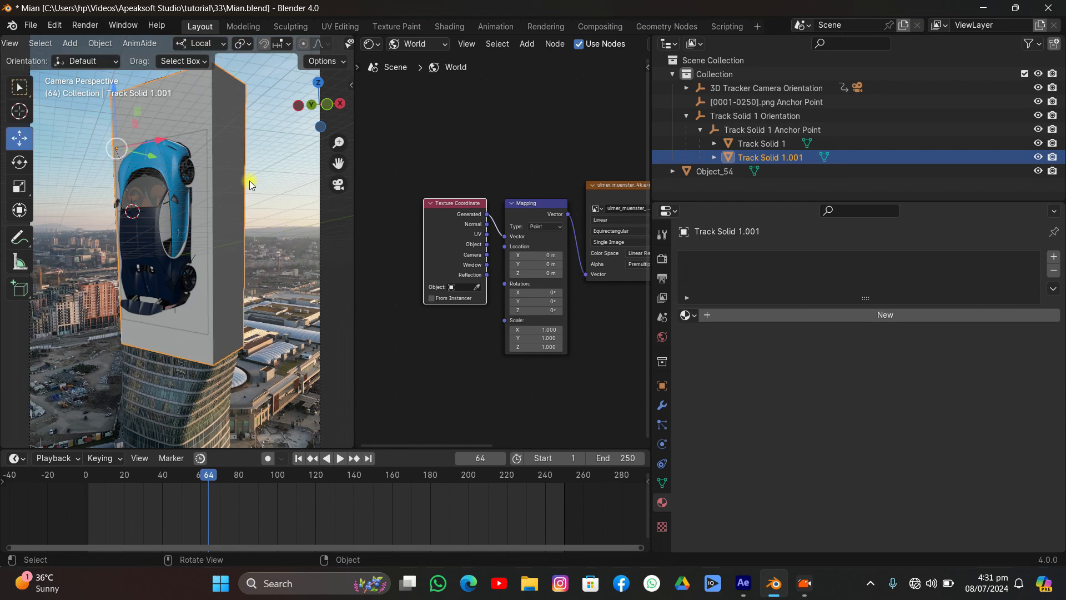
{"action": "key", "text": "ctrl+a"}
{"action": "left_click", "coordinate": [245, 205]}
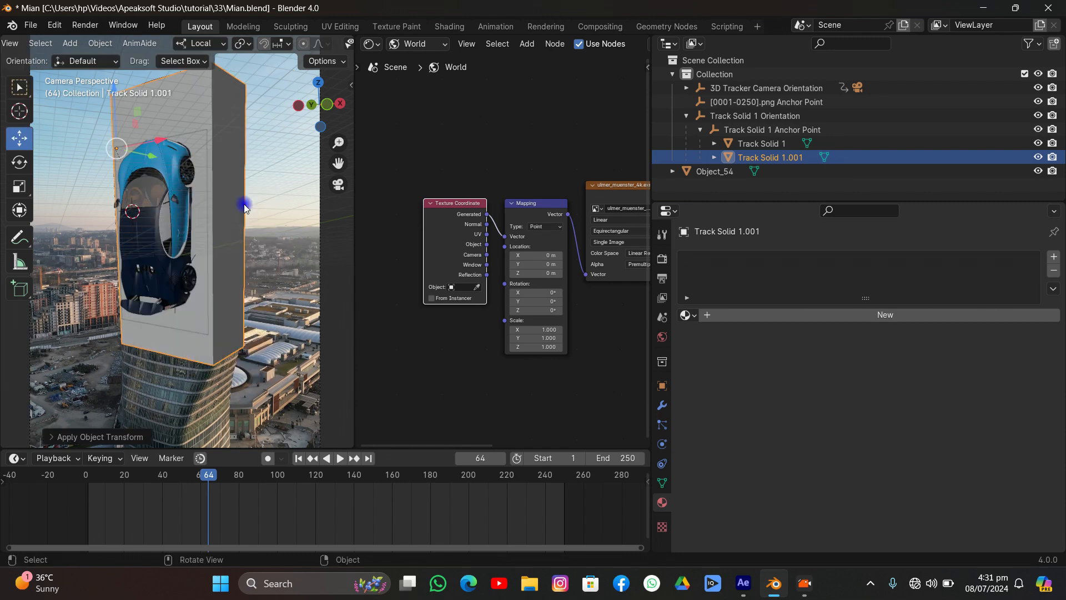
- Return to Edit Mode and try the five-segment bevel on the top edges again
{"action": "key", "text": "Tab"}
{"action": "key", "text": "ctrl"}
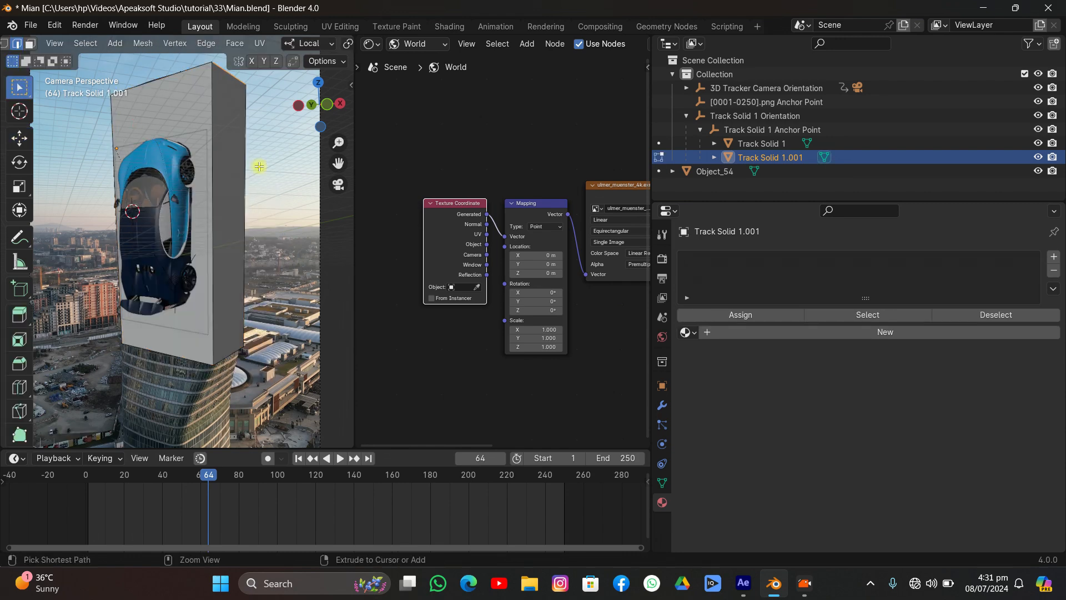
{"action": "key", "text": "ctrl+b"}
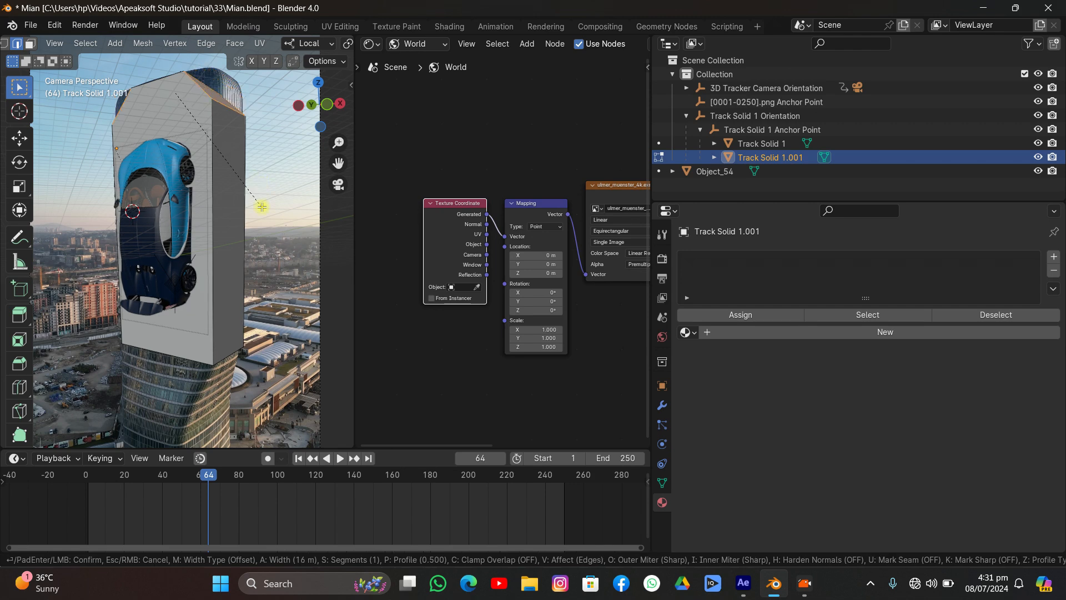
{"action": "scroll", "coordinate": [261, 207], "scroll_direction": "up", "scroll_amount": 4}
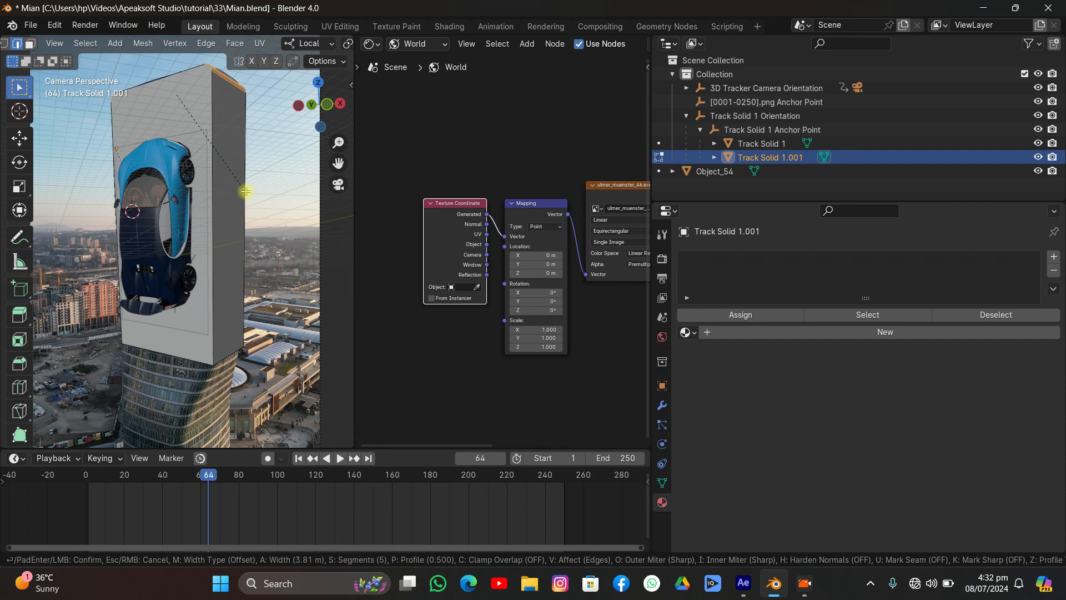
{"action": "key", "text": "Escape"}
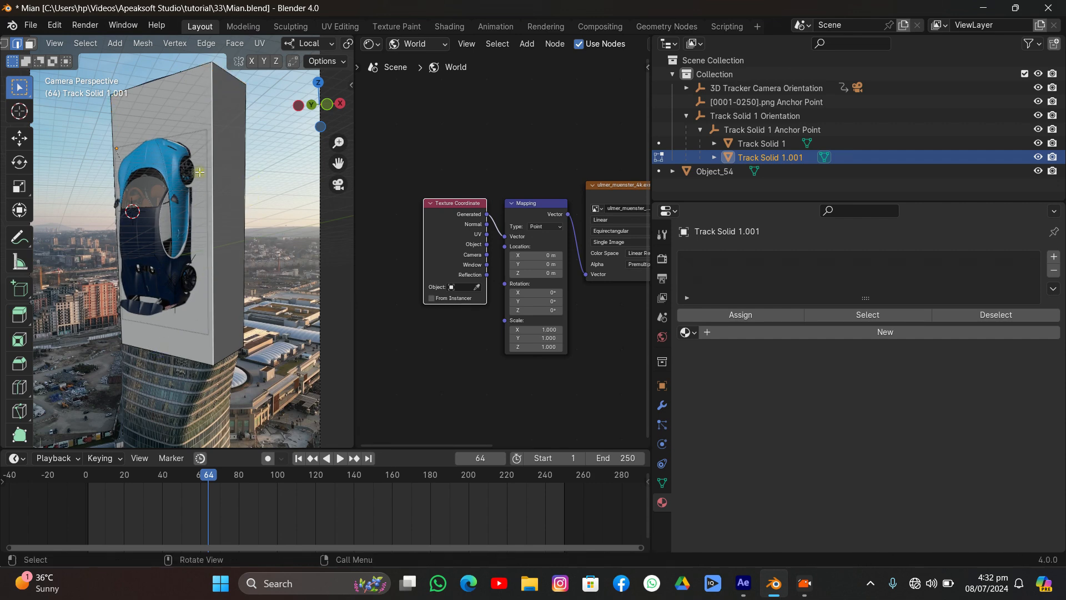
- Select the bottom edges of the box's front and side faces and extrude them about 30 m down along local Z
{"action": "left_click", "coordinate": [110, 161], "text": "shift"}
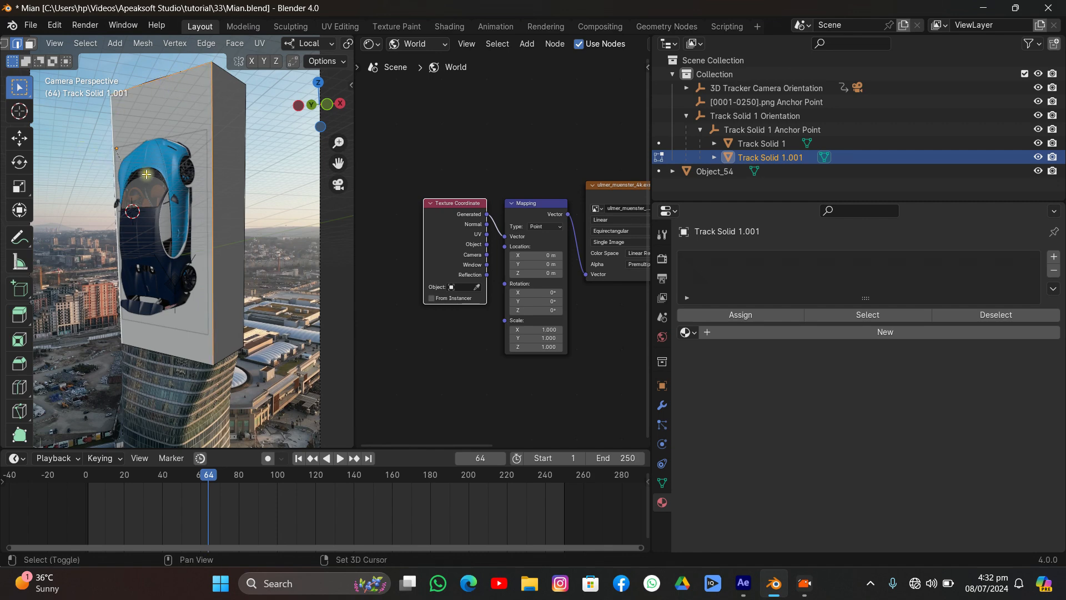
{"action": "left_click", "coordinate": [157, 338], "text": "shift"}
{"action": "left_click", "coordinate": [223, 352], "text": "shift"}
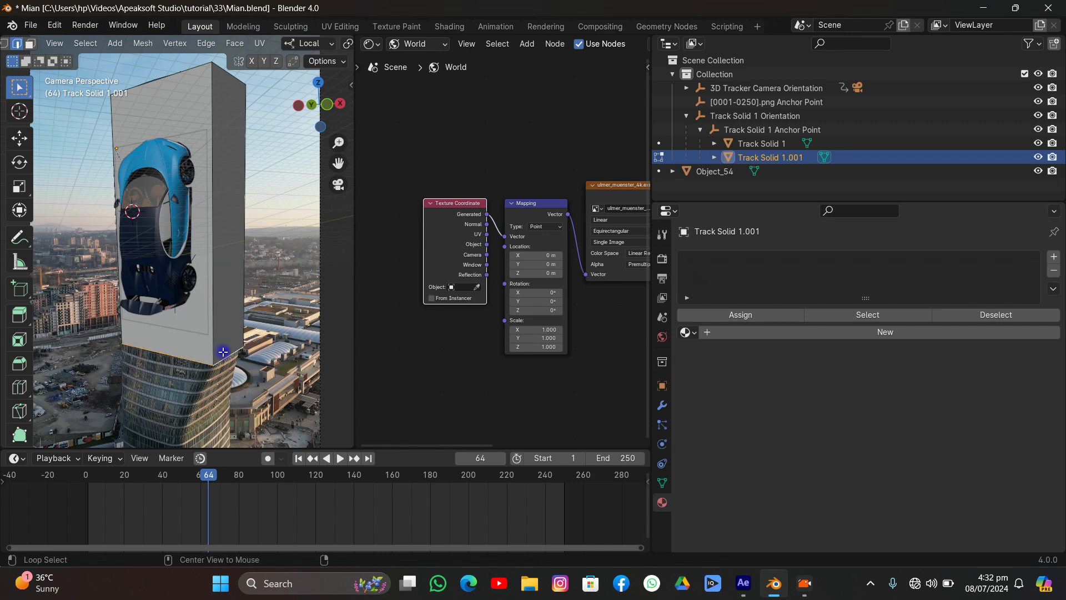
{"action": "scroll", "coordinate": [263, 326], "scroll_direction": "down", "scroll_amount": 2}
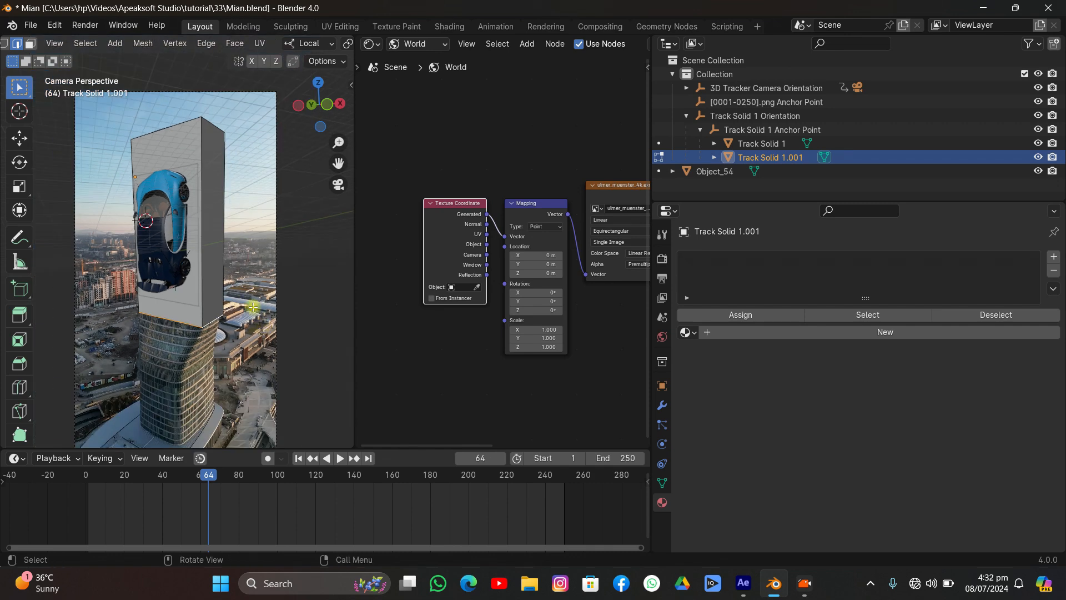
{"action": "key", "text": "g"}
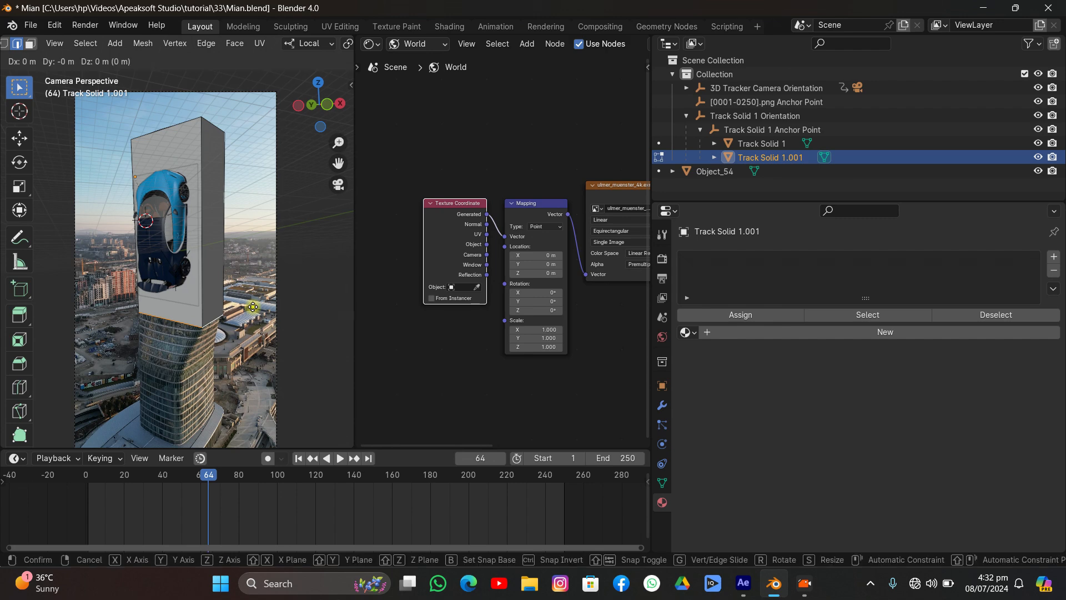
{"action": "key", "text": "z"}
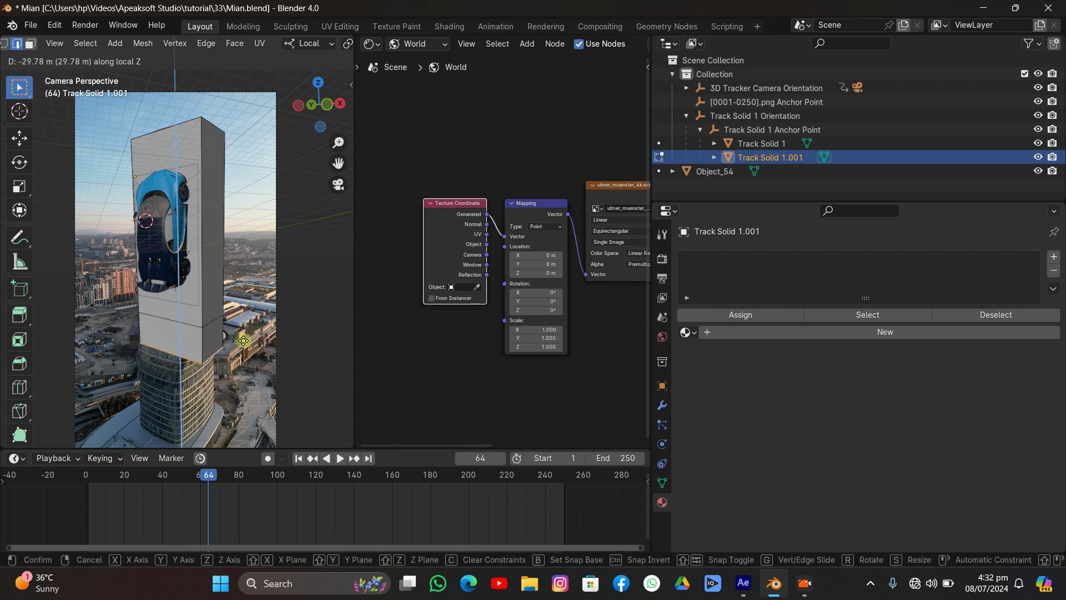
{"action": "left_click", "coordinate": [242, 343]}
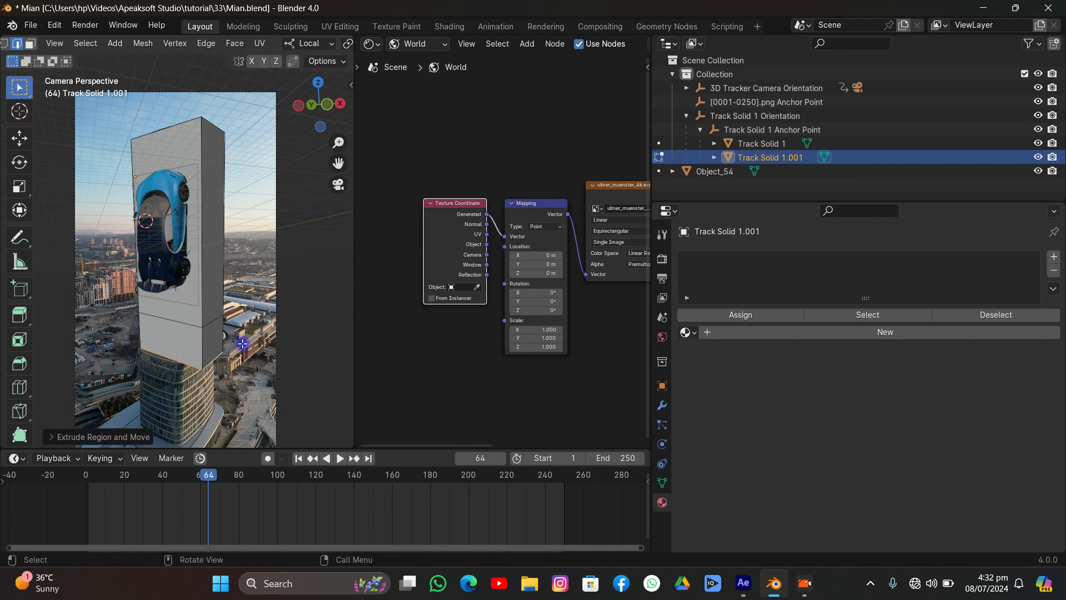
- Try to move the extruded bottom edges along local Y
{"action": "key", "text": "g"}
{"action": "key", "text": "y"}
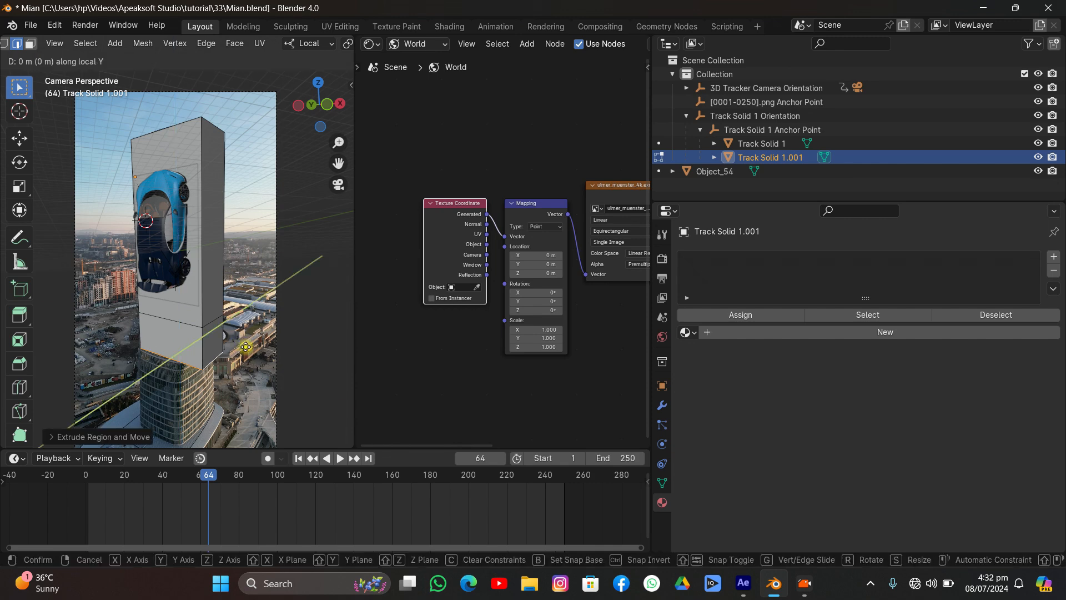
{"action": "left_click", "coordinate": [243, 350]}
- Move the side face's new bottom edge about -7.75 m along local X to follow the tower's inward taper
{"action": "left_click", "coordinate": [216, 361]}
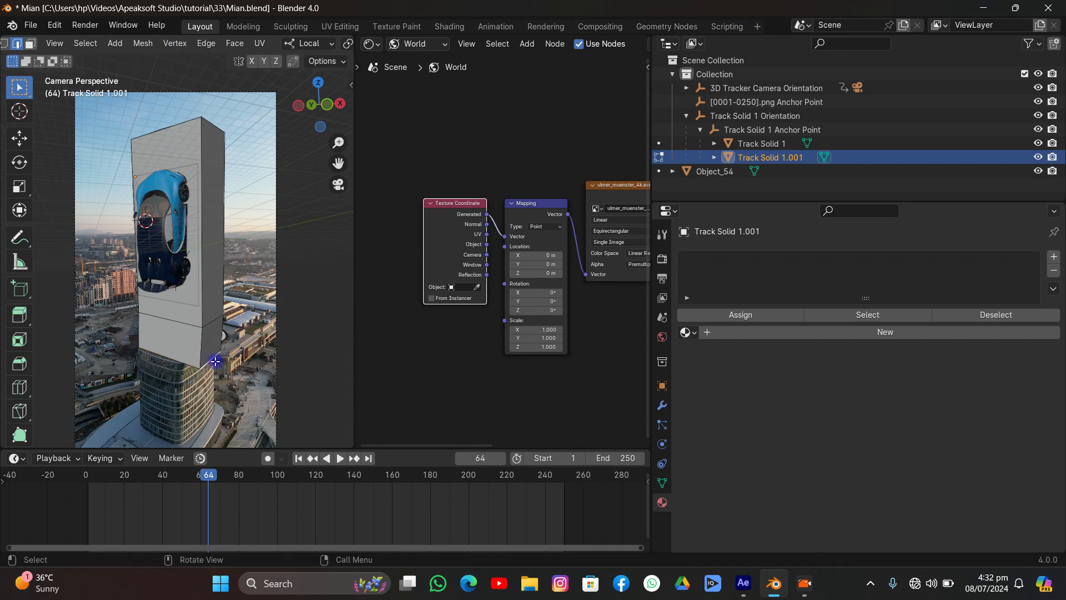
{"action": "key", "text": "z"}
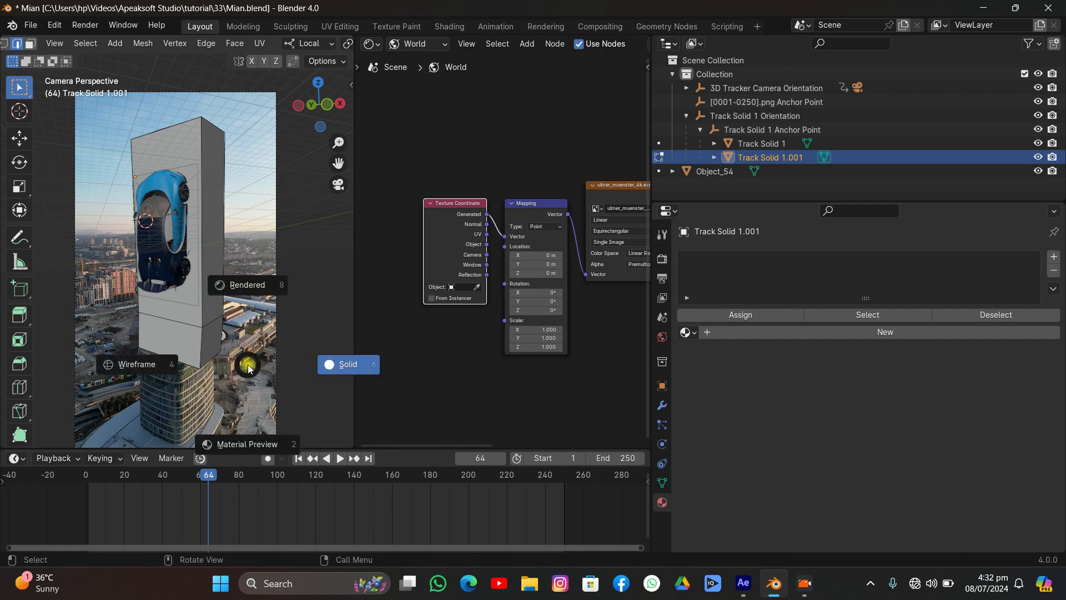
{"action": "key", "text": "ctrl+z"}
{"action": "key", "text": "g"}
{"action": "key", "text": "x"}
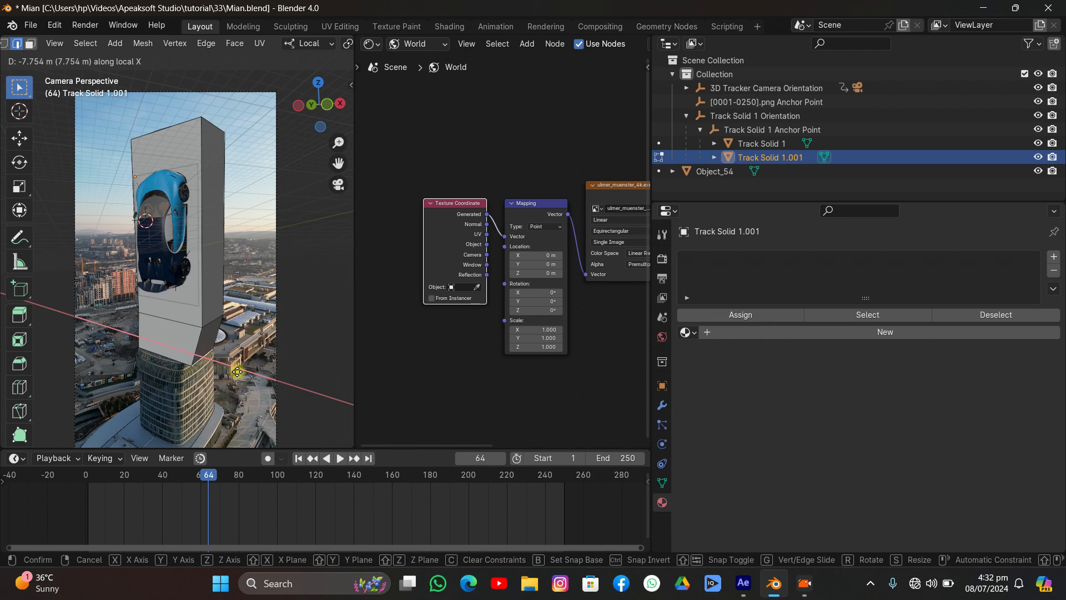
{"action": "left_click", "coordinate": [237, 371]}
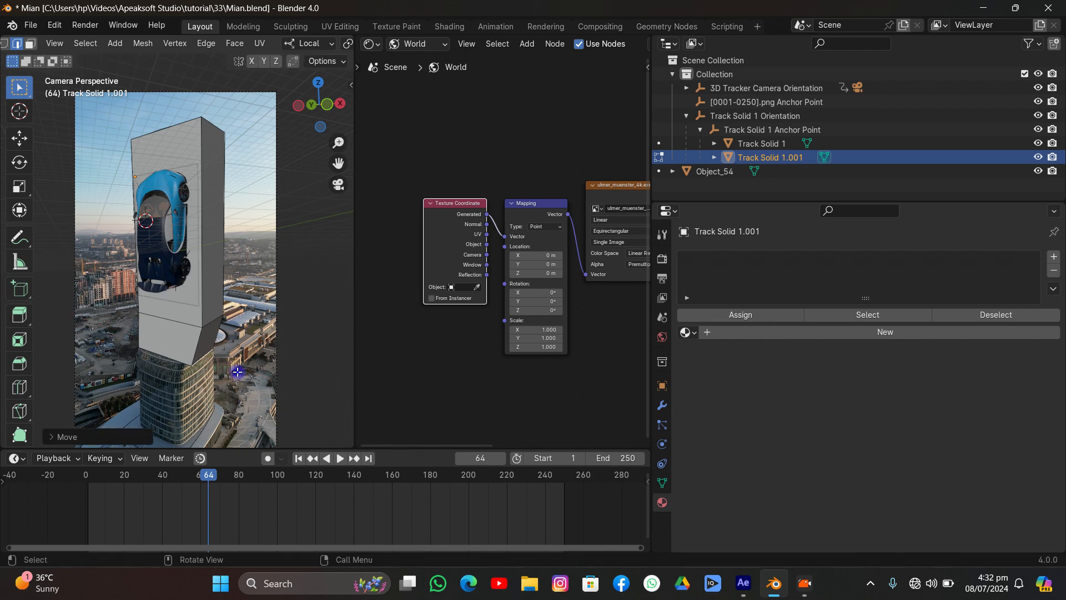
- Move the front face's new bottom edge about -3.2 m along local Y
{"action": "left_click", "coordinate": [165, 352]}
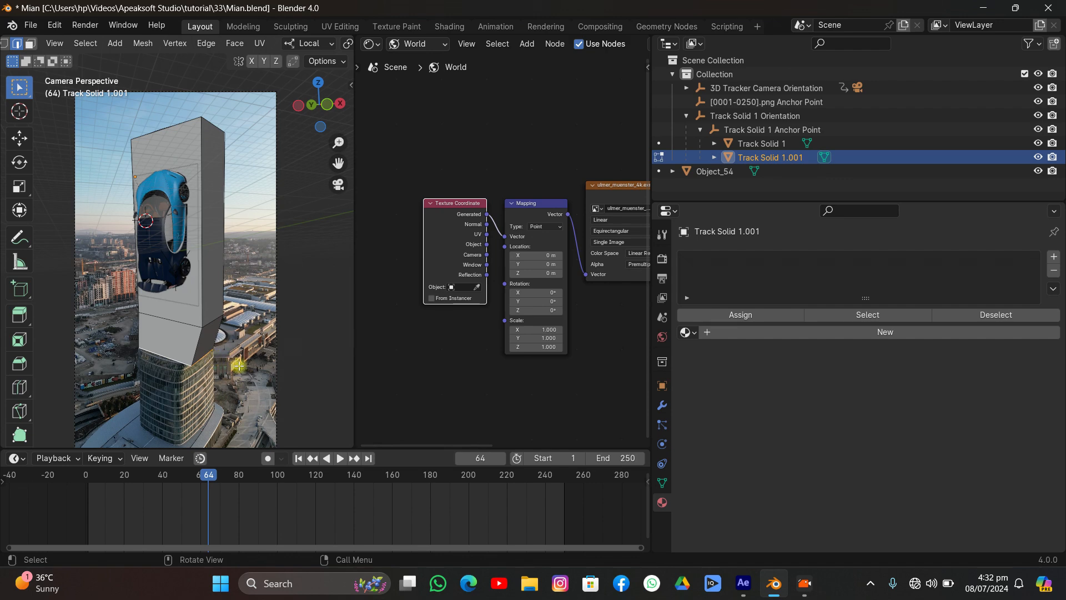
{"action": "key", "text": "s"}
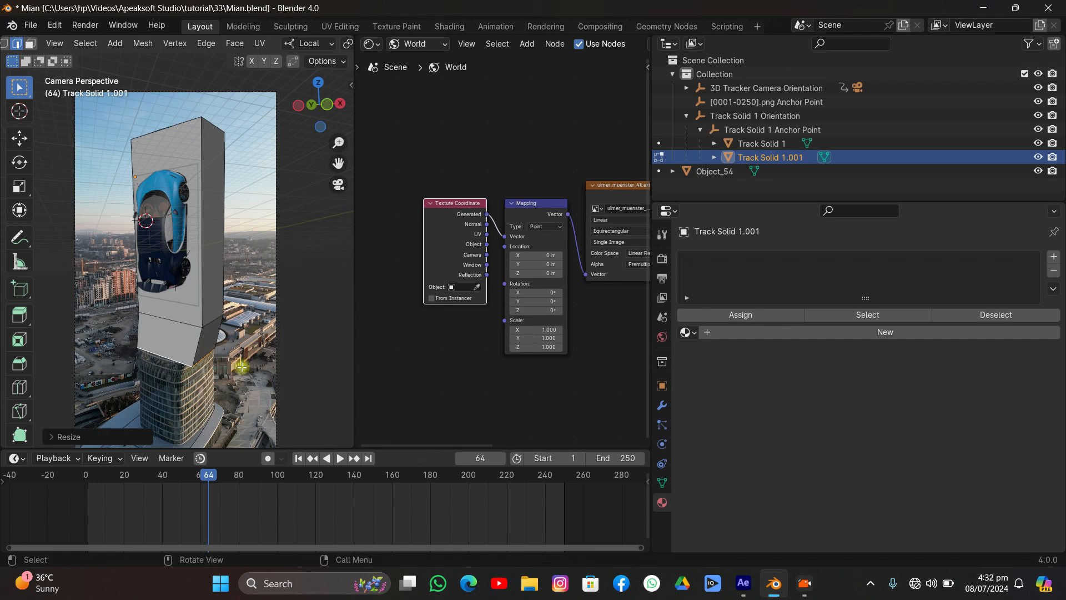
{"action": "key", "text": "g"}
{"action": "key", "text": "y"}
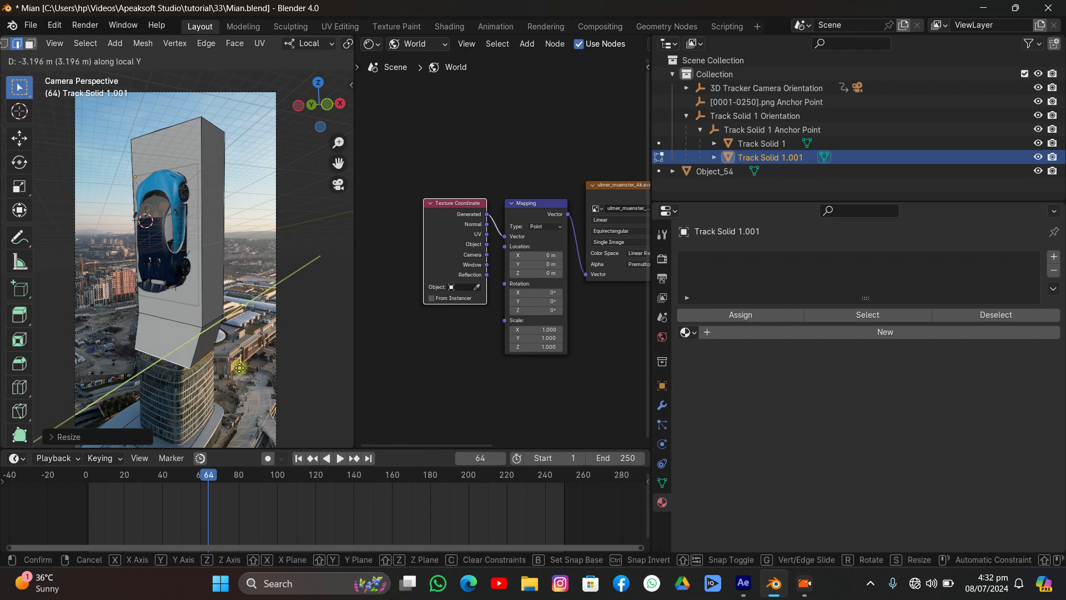
{"action": "left_click", "coordinate": [239, 368]}
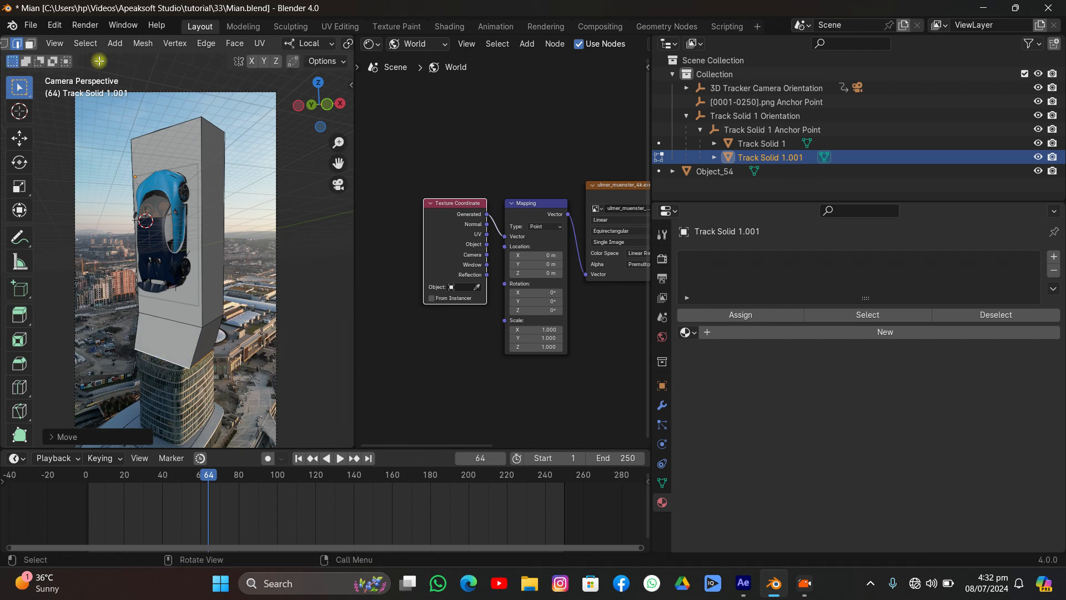
- In vertex mode, move the corner vertex between the front and side bottom edges about 4.9 m to match the tower's corner
{"action": "left_click", "coordinate": [4, 47]}
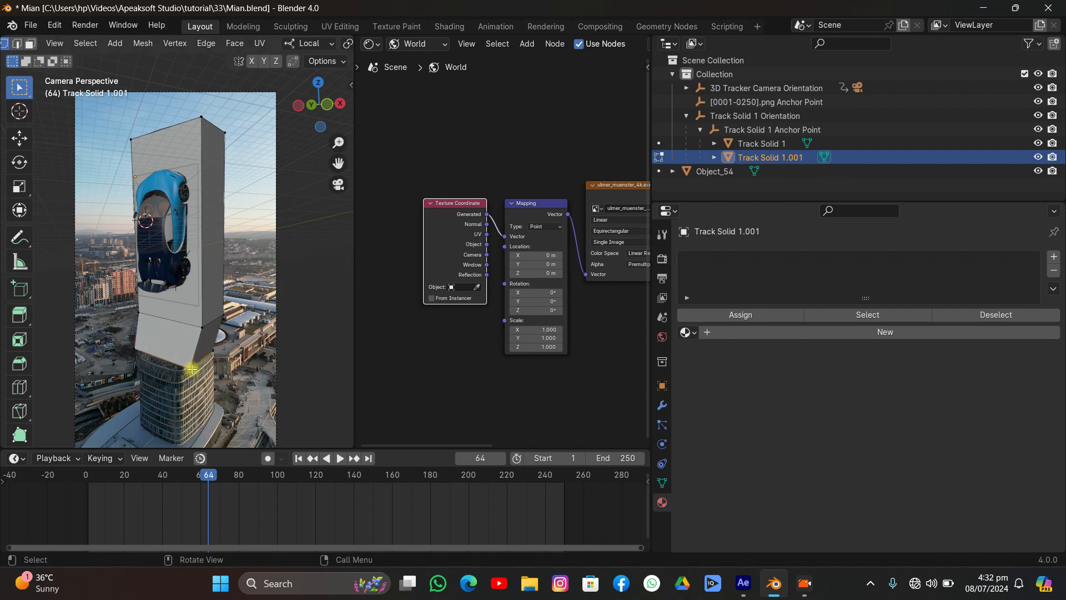
{"action": "key", "text": "g"}
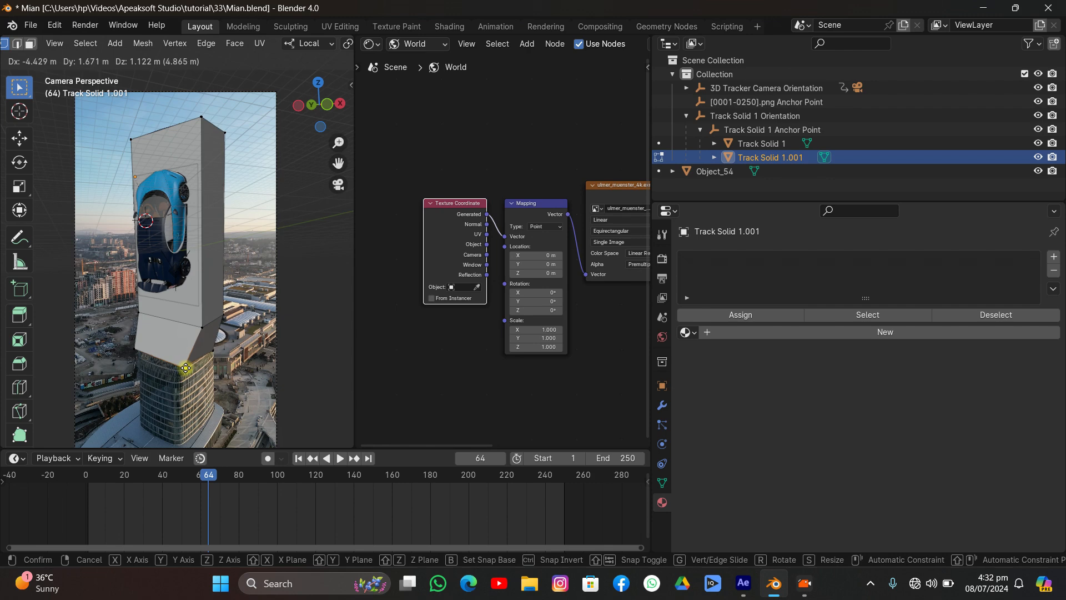
{"action": "left_click", "coordinate": [186, 367]}
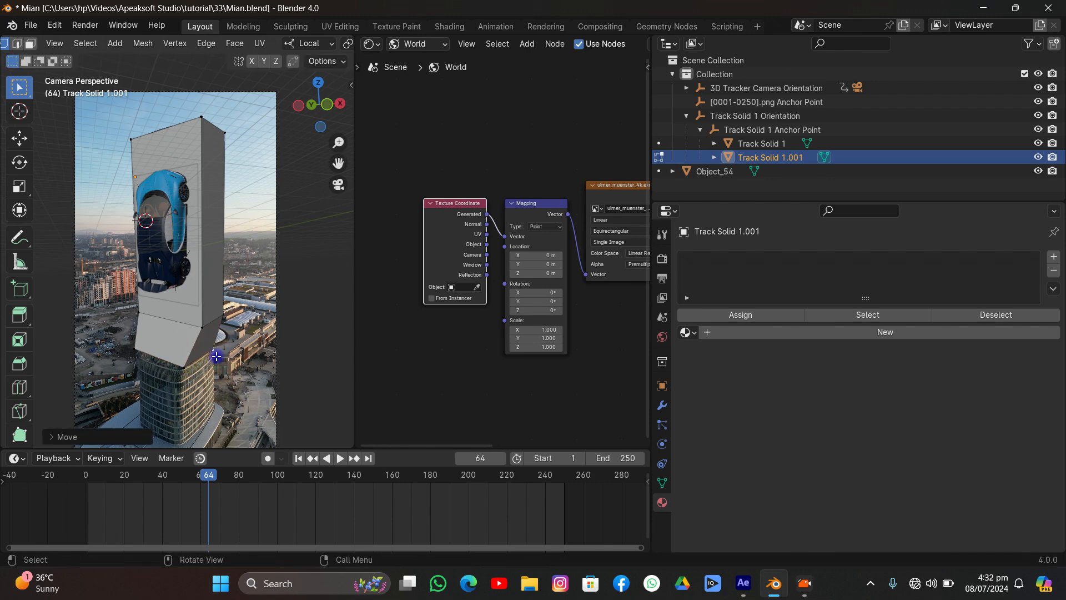
- In edge mode, extrude the front and side bottom edges about 74 m down along local Z to the tower's base
{"action": "left_click", "coordinate": [18, 43]}
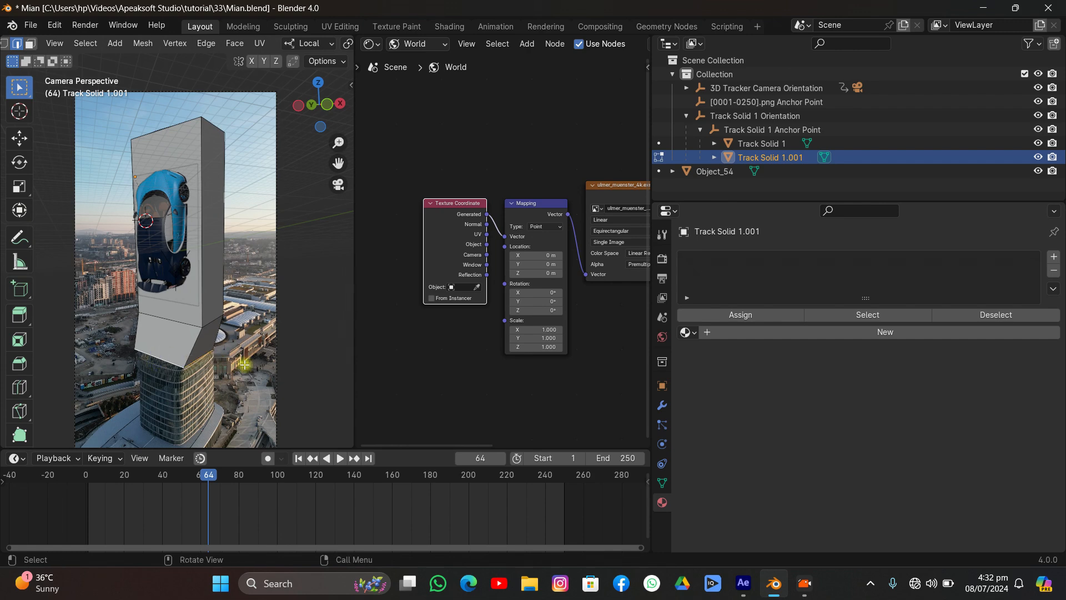
{"action": "key", "text": "e"}
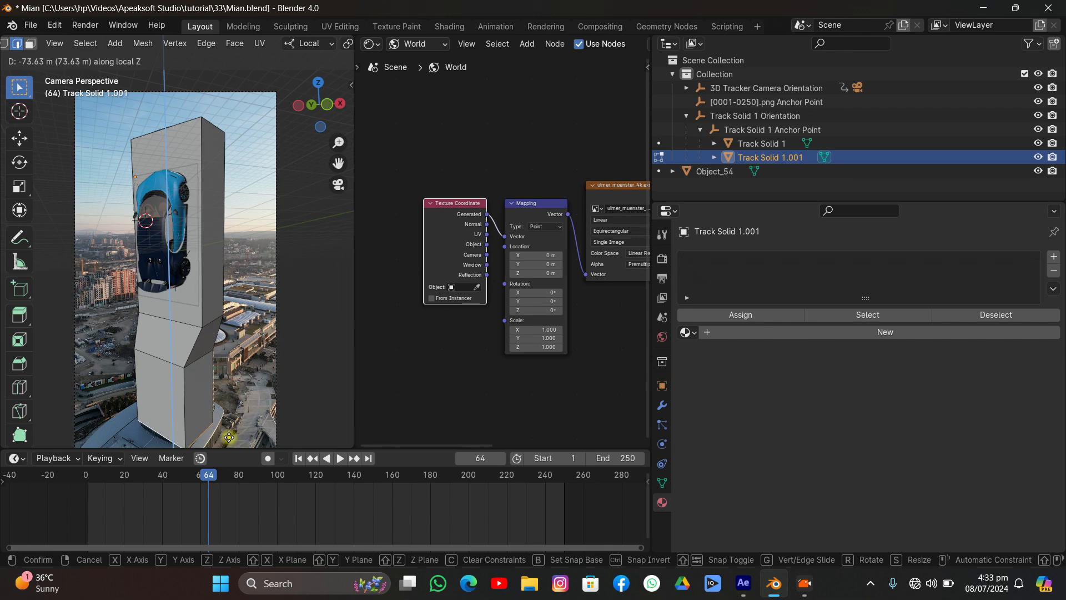
{"action": "left_click", "coordinate": [225, 410]}
{"action": "scroll", "coordinate": [178, 256], "scroll_direction": "down", "scroll_amount": 1}
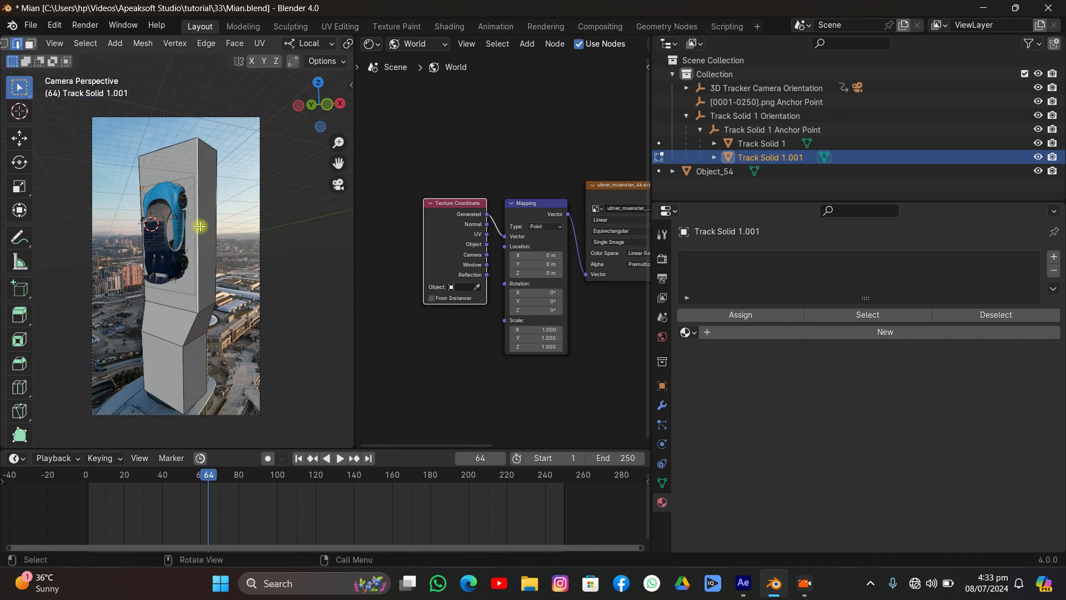
- Bevel the tower geometry's vertical corner edges along its full height with a width of about 3.35 m and 4 segments
{"action": "left_click", "coordinate": [200, 226], "text": "alt"}
{"action": "left_click", "coordinate": [192, 201]}
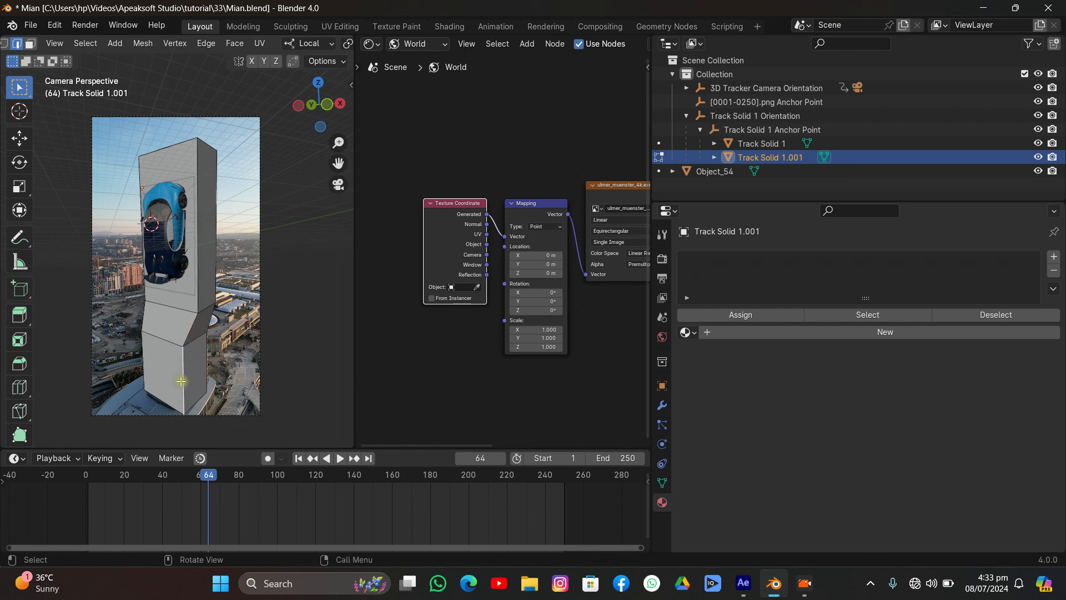
{"action": "left_click", "coordinate": [185, 144], "text": "ctrl"}
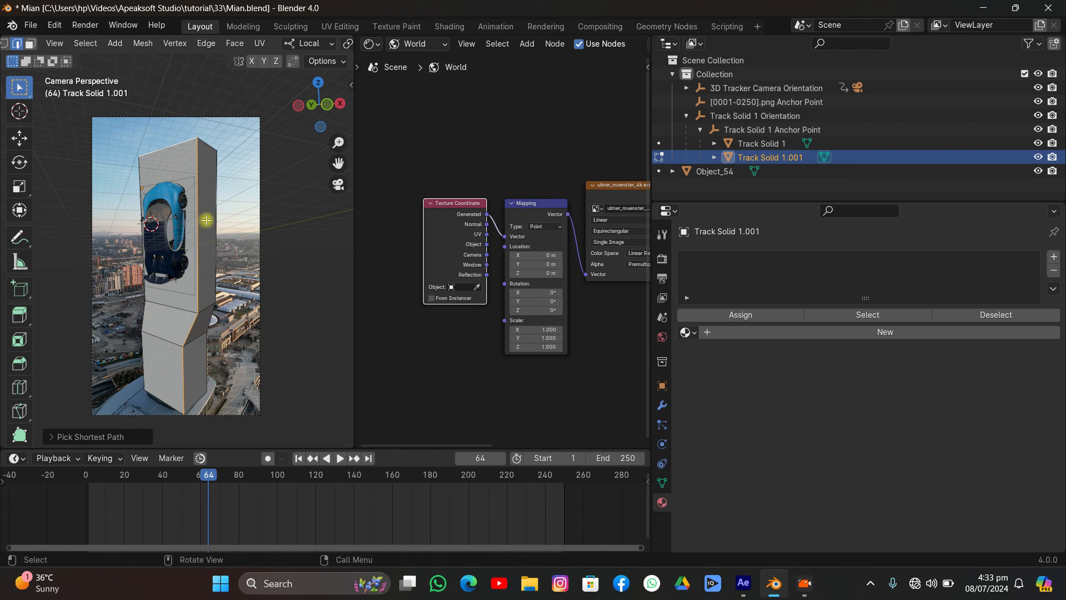
{"action": "left_click", "coordinate": [147, 368], "text": "ctrl"}
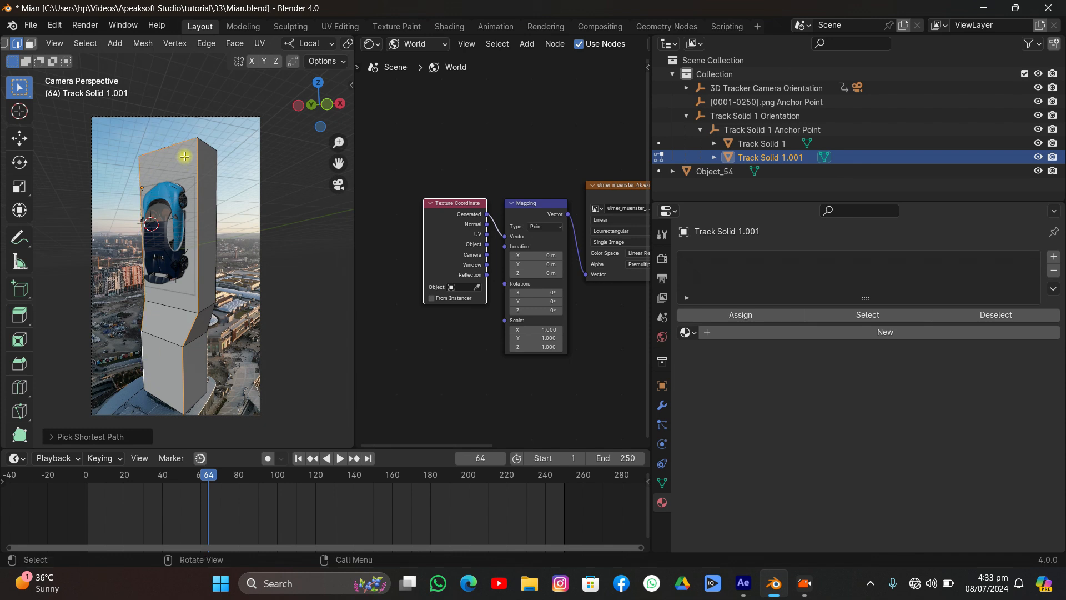
{"action": "left_click", "coordinate": [216, 161], "text": "ctrl"}
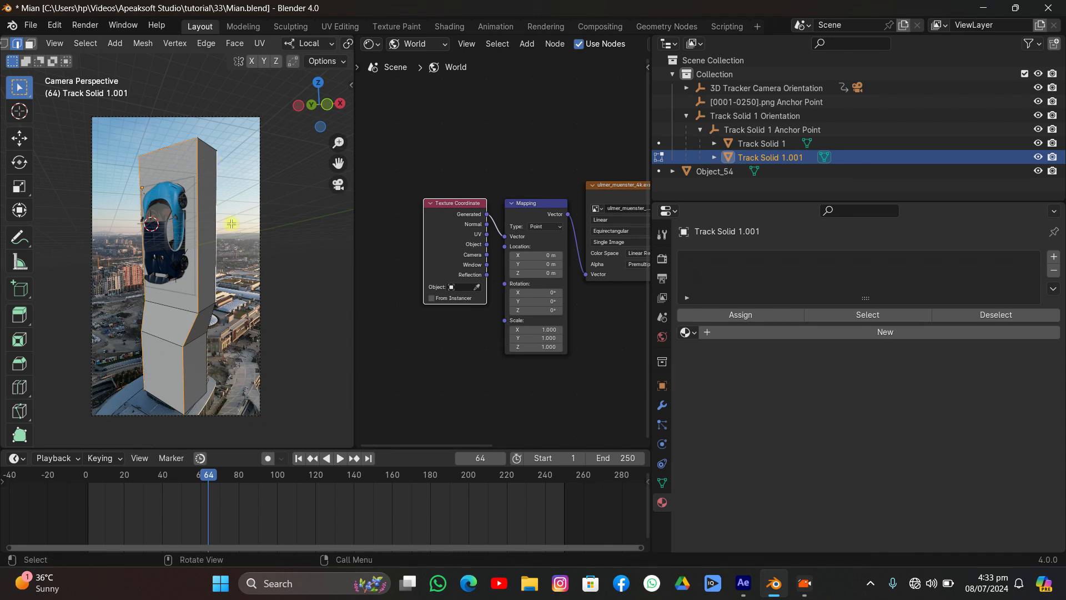
{"action": "left_click", "coordinate": [206, 381], "text": "ctrl"}
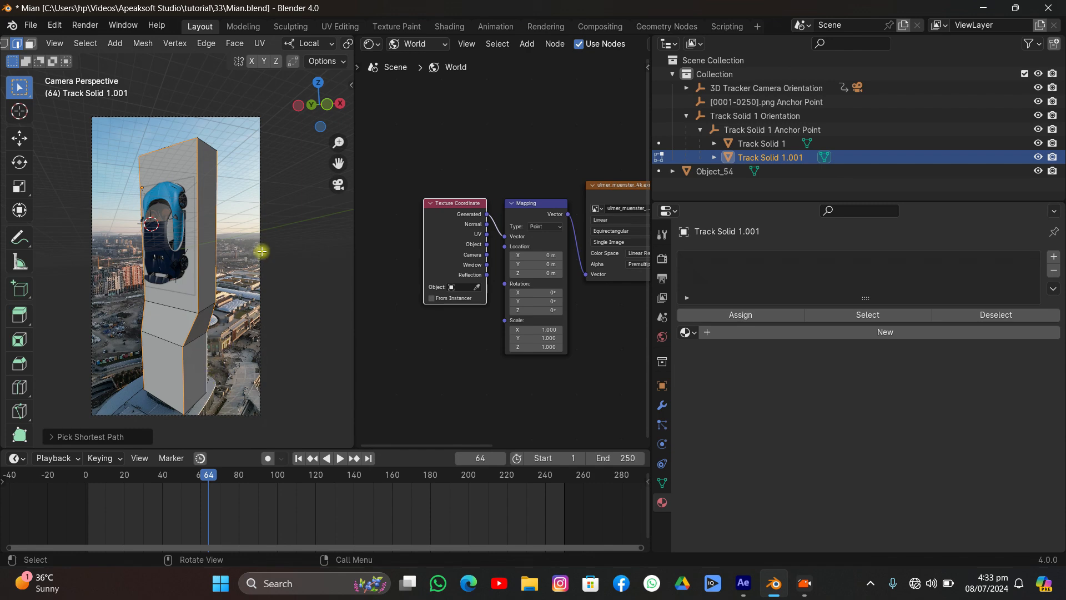
{"action": "middle_click_drag", "start_coordinate": [262, 252], "coordinate": [238, 167]}
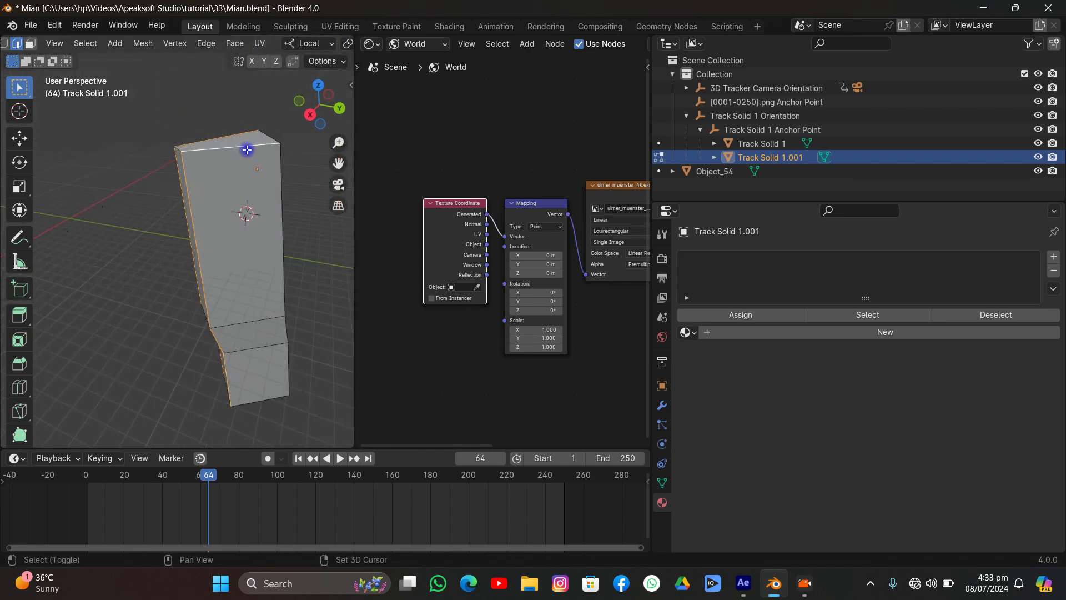
{"action": "left_click", "coordinate": [287, 364], "text": "ctrl"}
{"action": "middle_click_drag", "start_coordinate": [287, 364], "coordinate": [234, 186]}
{"action": "key", "text": "KP_0"}
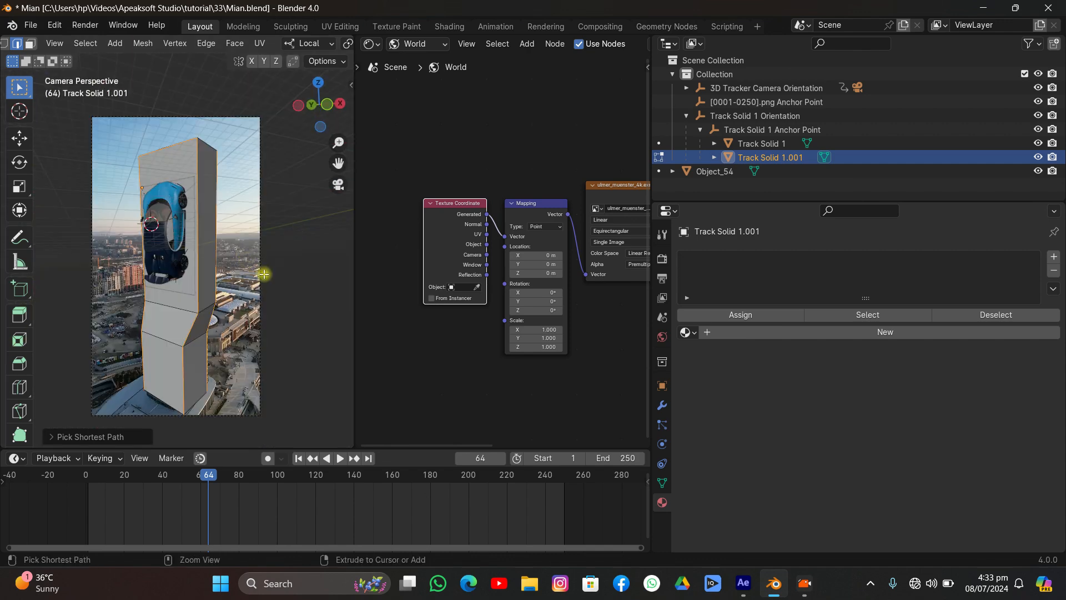
{"action": "key", "text": "ctrl+b"}
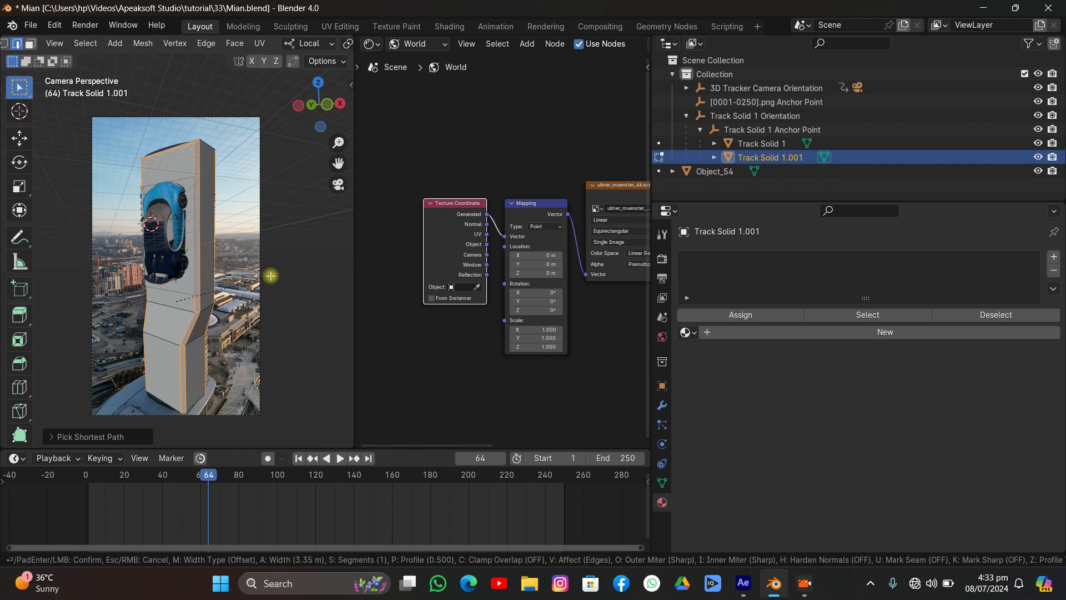
{"action": "scroll", "coordinate": [270, 276], "scroll_direction": "up", "scroll_amount": 1}
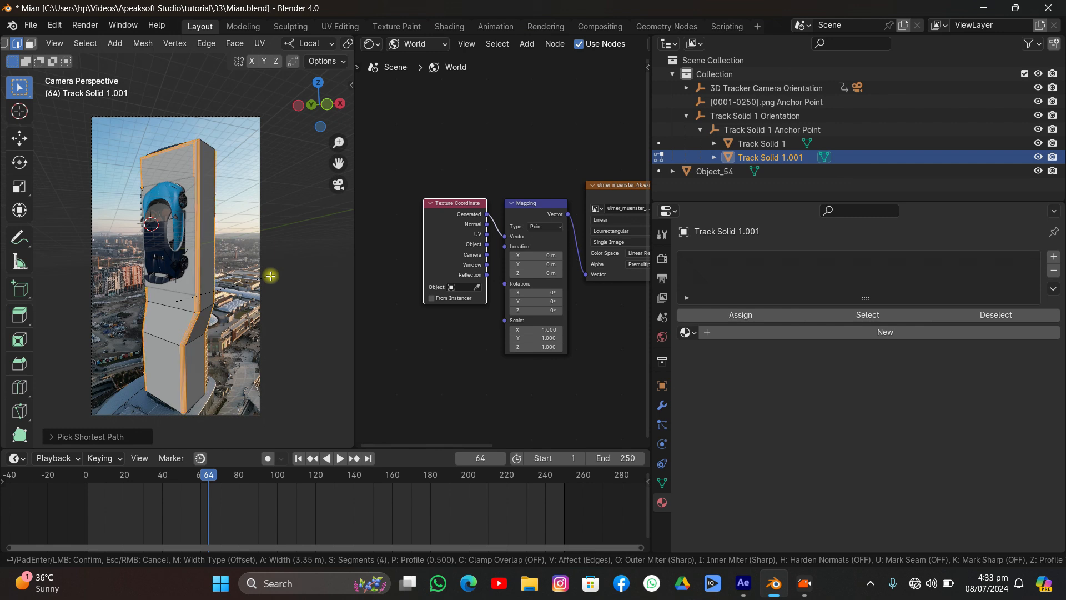
{"action": "left_click", "coordinate": [272, 278]}
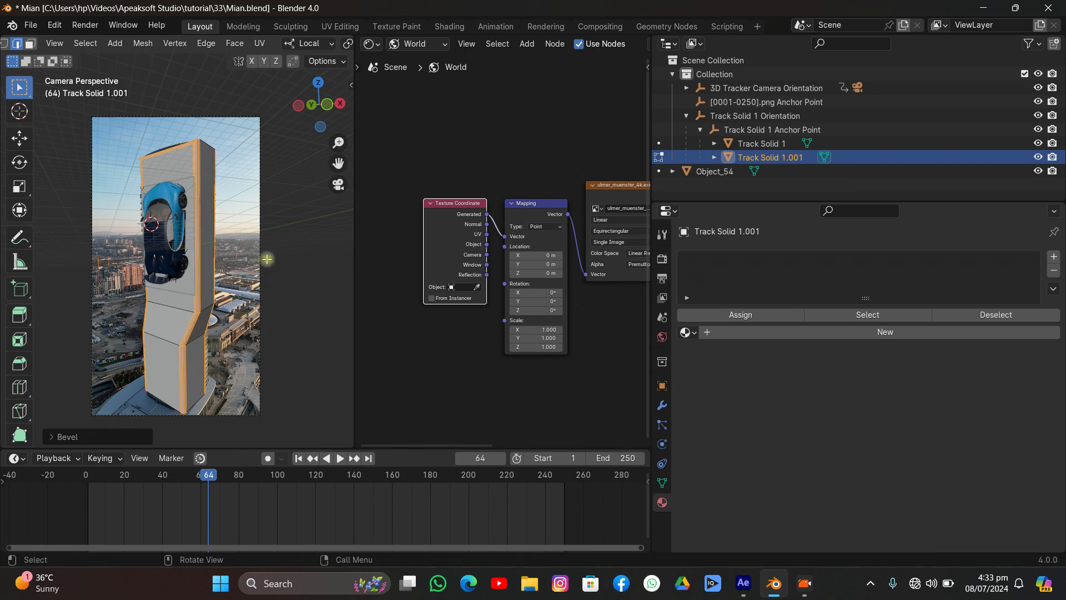
- Bevel the short corner edges at the top of the tower geometry with 4 segments to round its upper corners
{"action": "left_click", "coordinate": [210, 145]}
{"action": "middle_click_drag", "start_coordinate": [209, 145], "coordinate": [92, 172]}
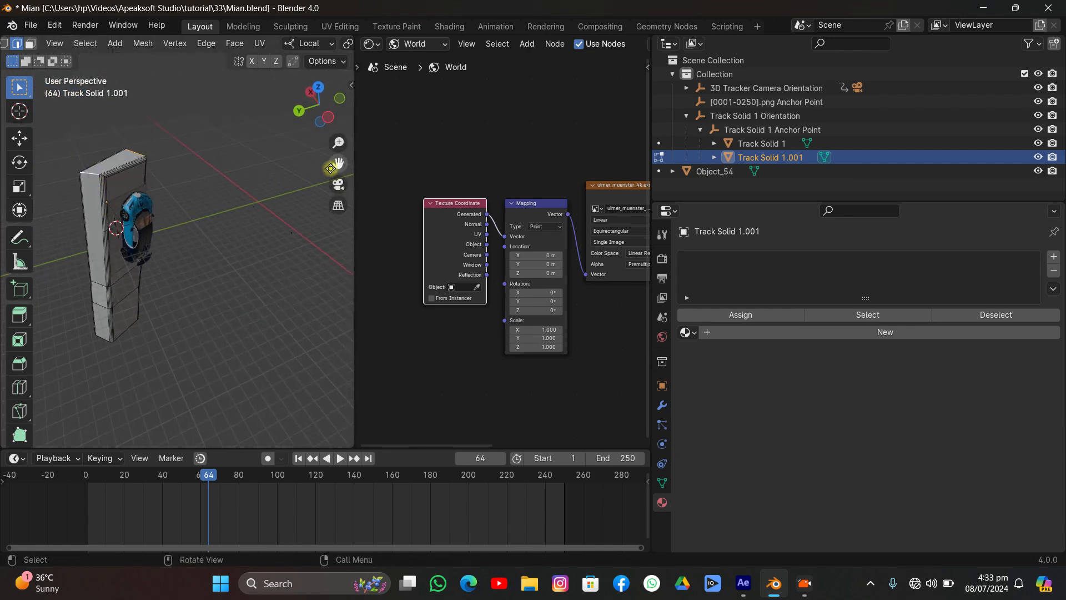
{"action": "middle_click_drag", "start_coordinate": [191, 172], "coordinate": [302, 184]}
{"action": "scroll", "coordinate": [178, 205], "scroll_direction": "up", "scroll_amount": 4}
{"action": "middle_click_drag", "start_coordinate": [176, 206], "coordinate": [254, 226]}
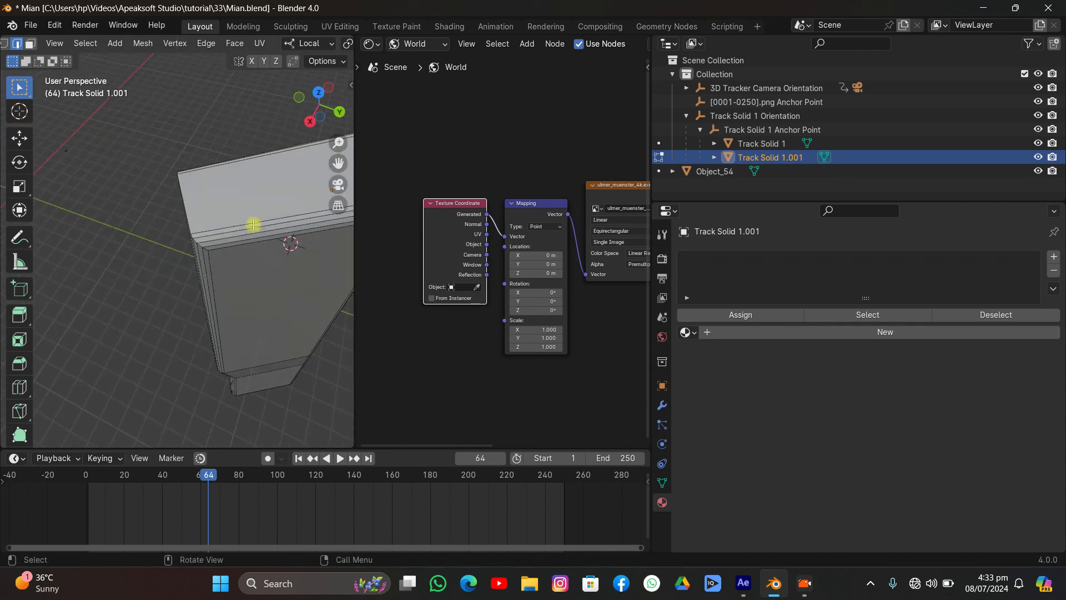
{"action": "middle_click_drag", "start_coordinate": [191, 207], "coordinate": [272, 213]}
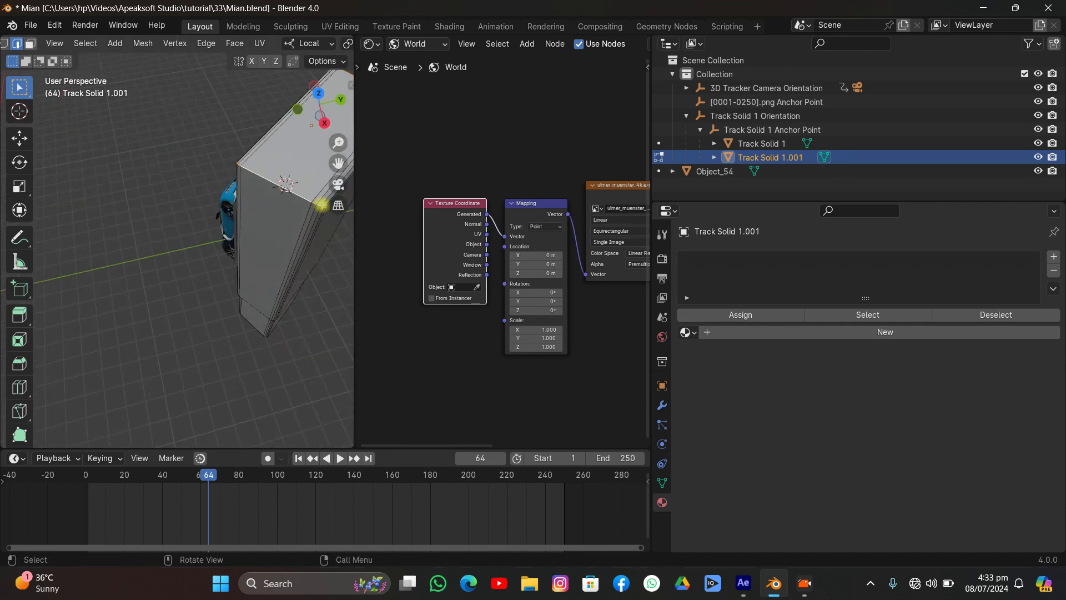
{"action": "left_click", "coordinate": [337, 185]}
{"action": "key", "text": "ctrl"}
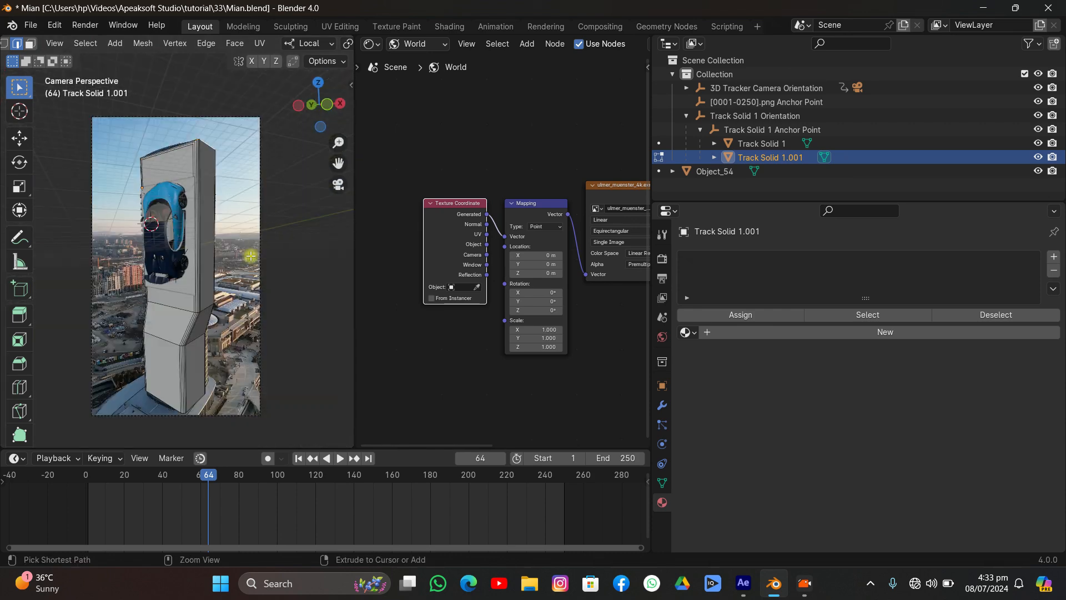
{"action": "key", "text": "ctrl+b"}
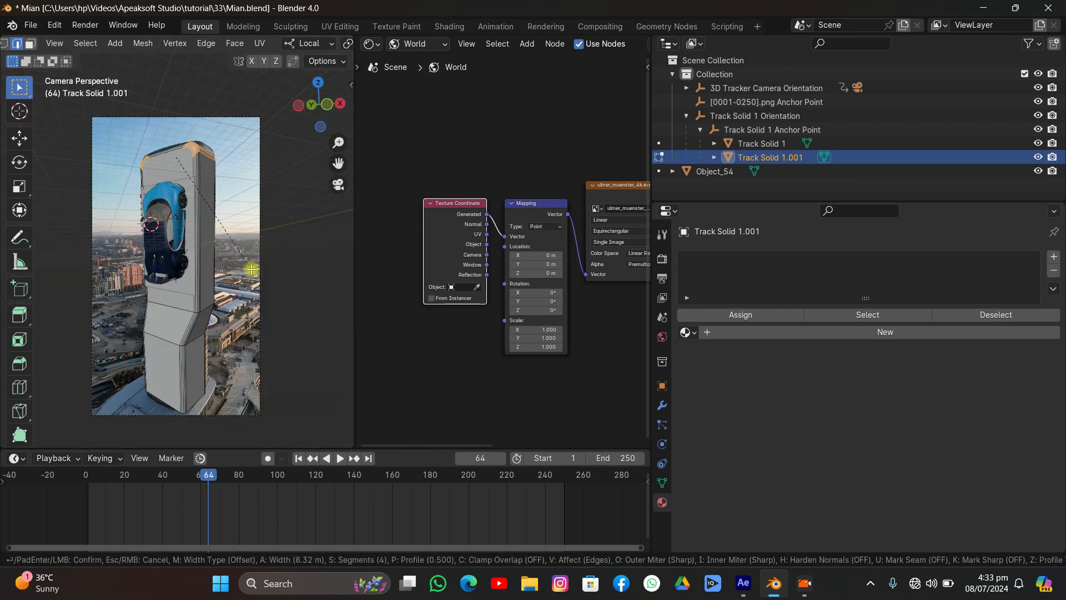
{"action": "left_click", "coordinate": [249, 266]}
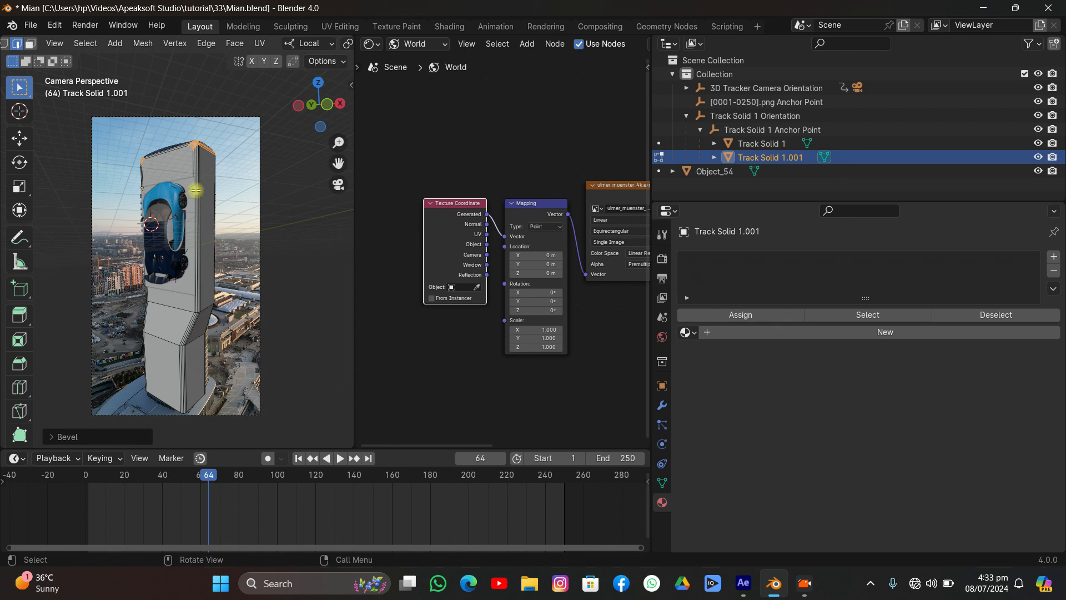
- Raise the top edge of the tower geometry about 4 m along local Z, return to Object Mode and deselect it
{"action": "key", "text": "ctrl+r"}
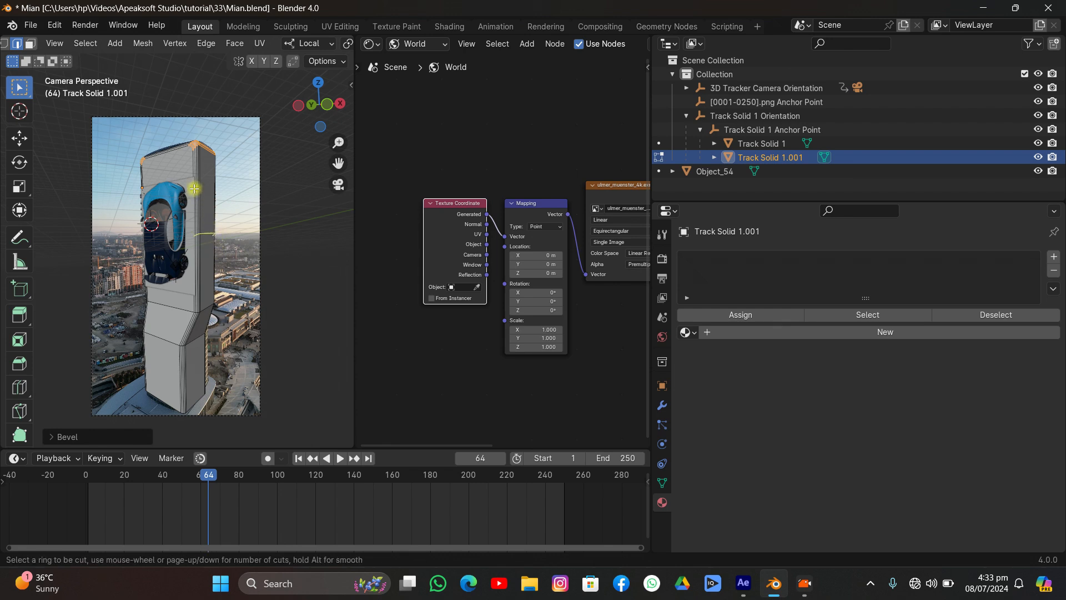
{"action": "left_click", "coordinate": [166, 145]}
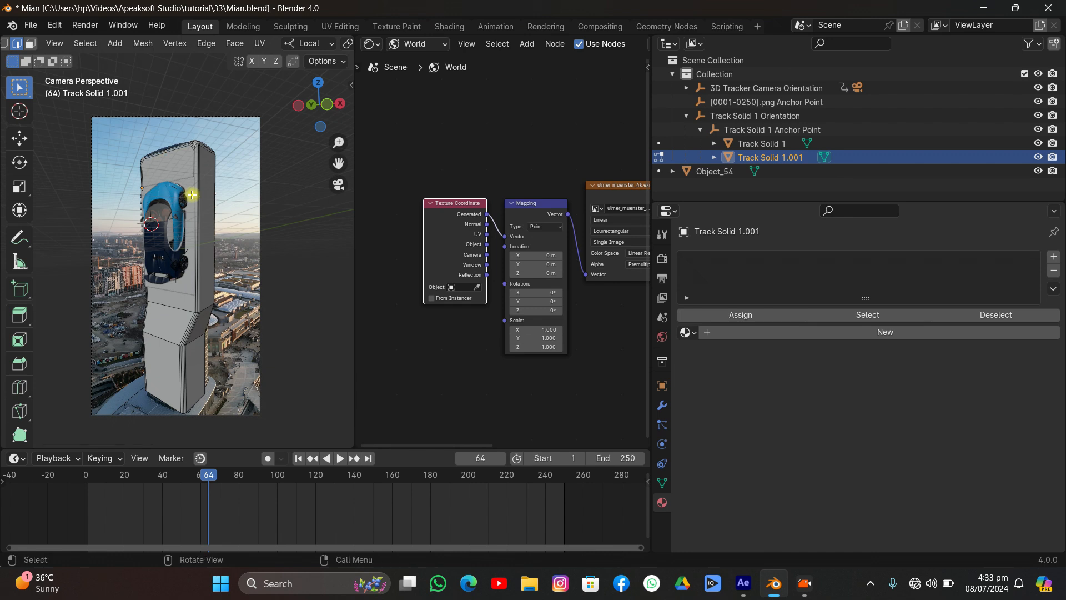
{"action": "key", "text": "g"}
{"action": "key", "text": "z"}
{"action": "key", "text": "z"}
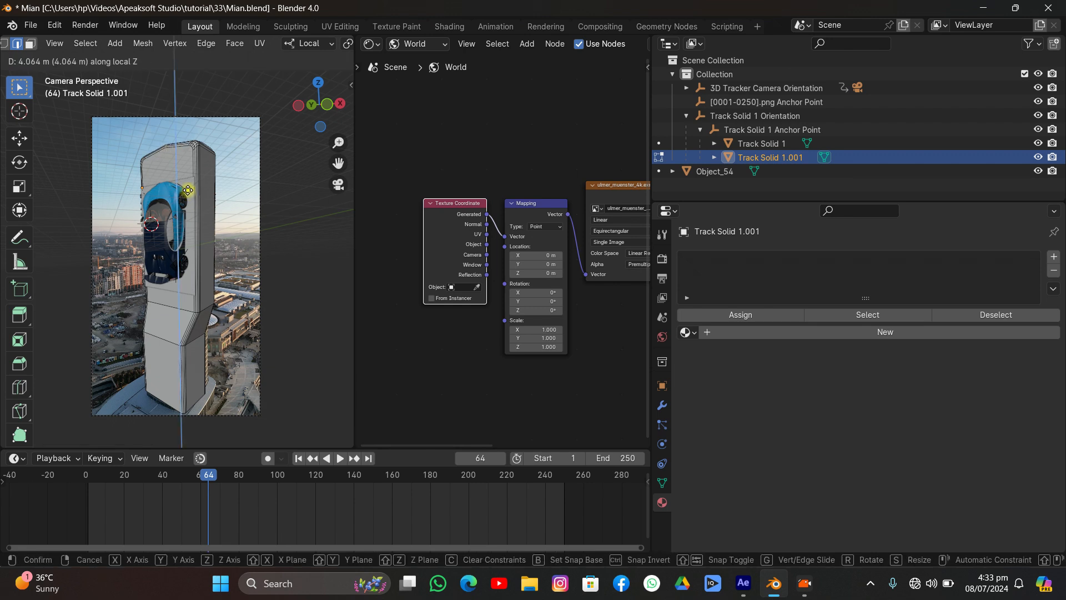
{"action": "left_click", "coordinate": [188, 191]}
{"action": "key", "text": "Tab"}
{"action": "left_click", "coordinate": [234, 406]}
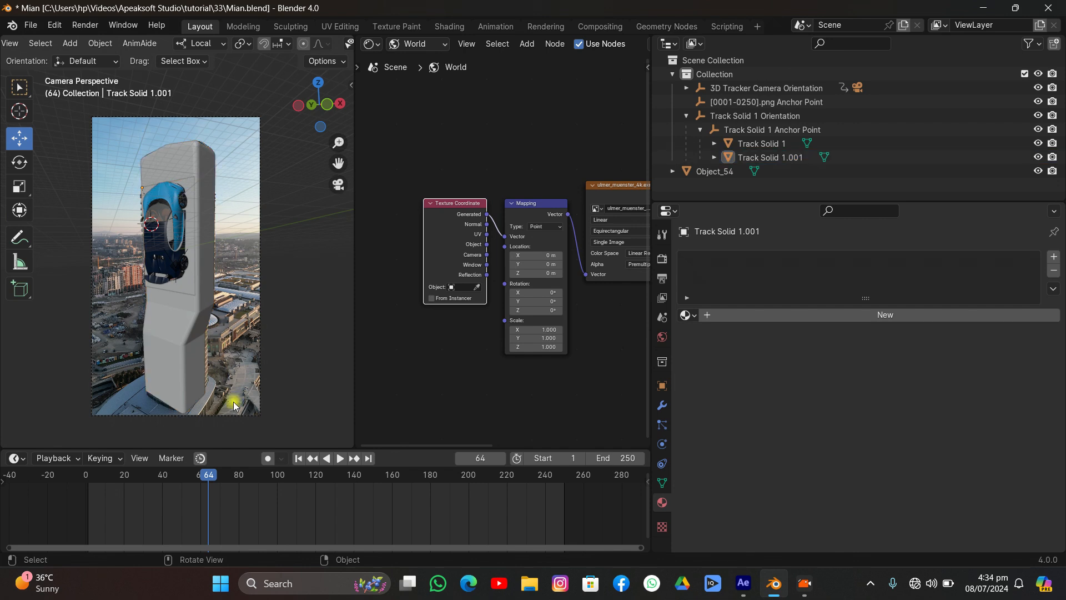
- Play the animation from frame 1 to check how the geometry follows the tower in the footage
{"action": "left_click", "coordinate": [296, 459]}
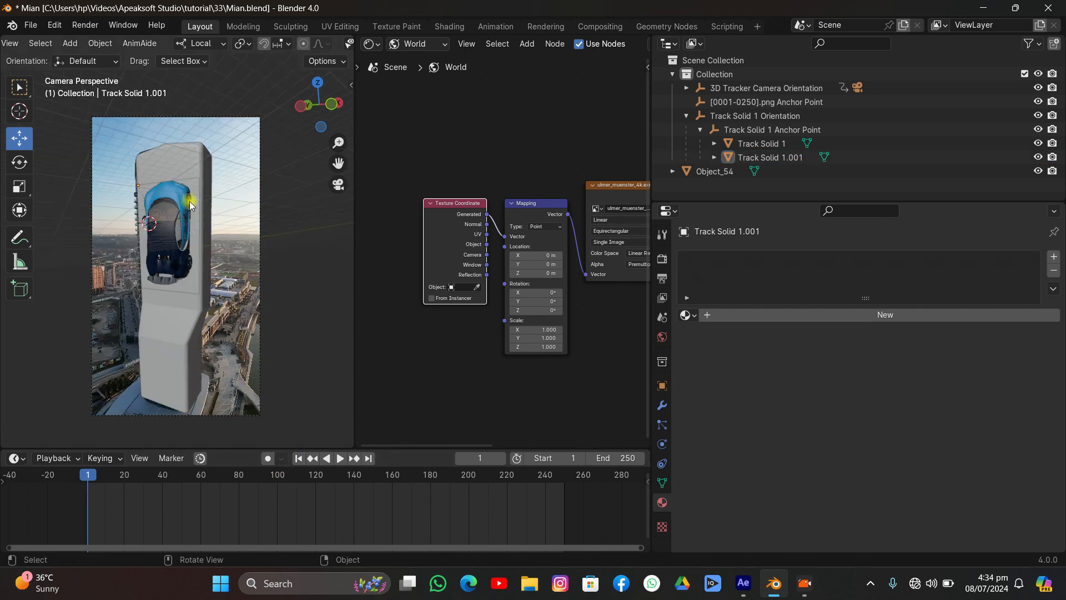
{"action": "key", "text": "space"}
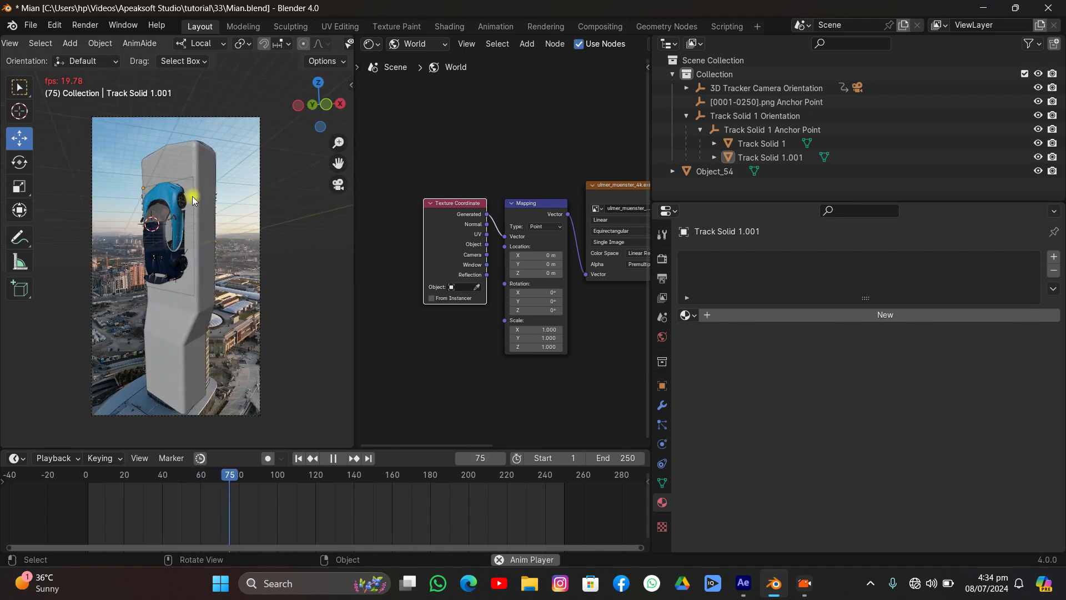
{"action": "key", "text": "space"}
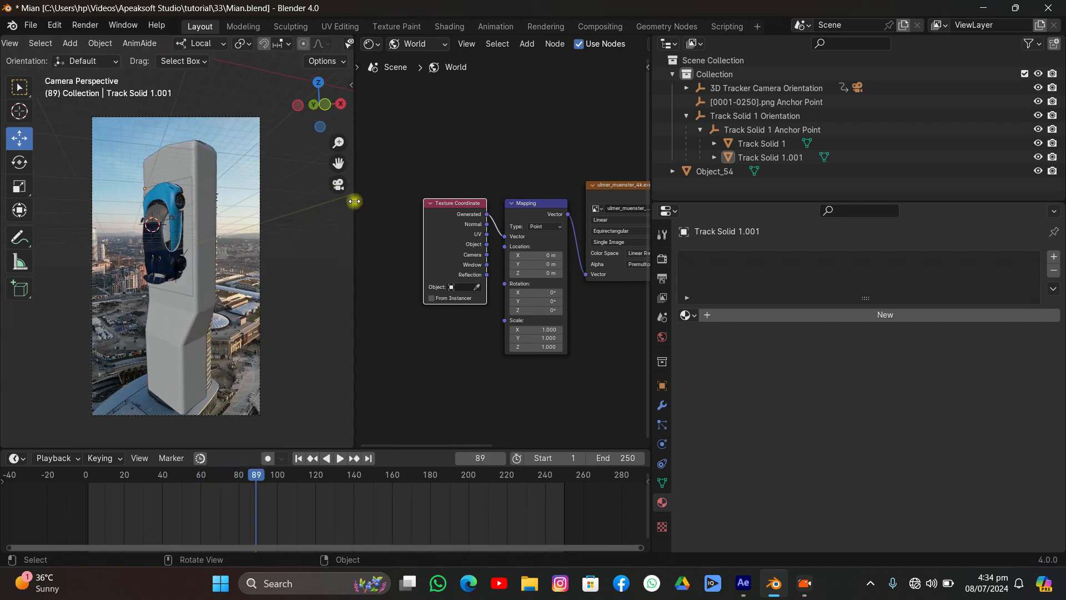
- Widen the 3D viewport, switch it to Rendered shading and save the file
{"action": "left_click_drag", "start_coordinate": [355, 202], "coordinate": [444, 167]}
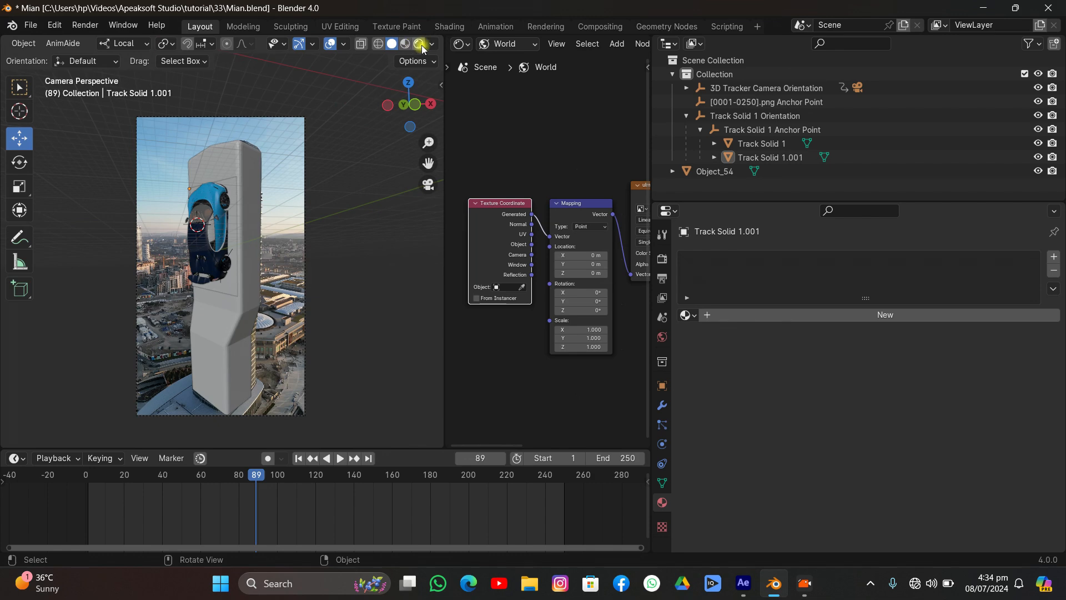
{"action": "left_click", "coordinate": [418, 44]}
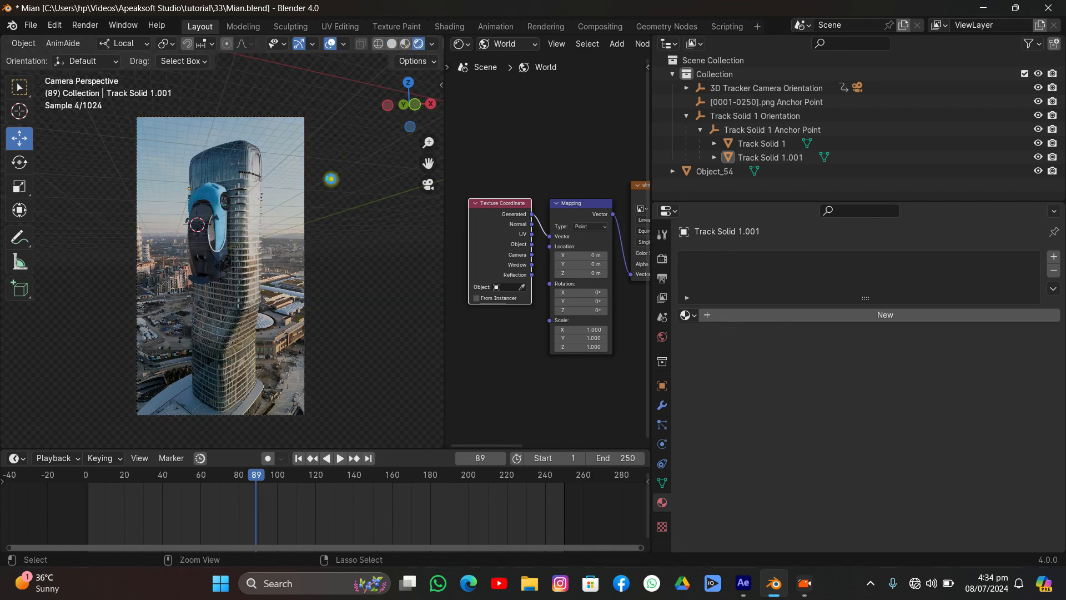
{"action": "key", "text": "ctrl+s"}
- Select the tower geometry Track Solid 1.001 and disable its Shadow Catcher visibility option
{"action": "scroll", "coordinate": [331, 179], "scroll_direction": "up", "scroll_amount": 3}
{"action": "left_click", "coordinate": [274, 143]}
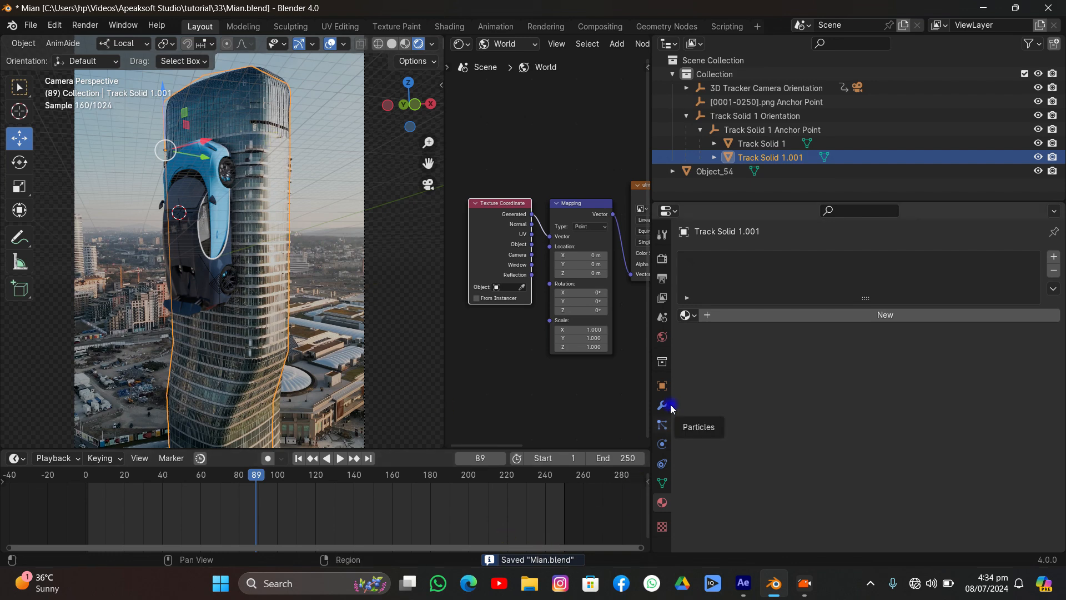
{"action": "left_click", "coordinate": [662, 386]}
{"action": "scroll", "coordinate": [772, 361], "scroll_direction": "down", "scroll_amount": 4}
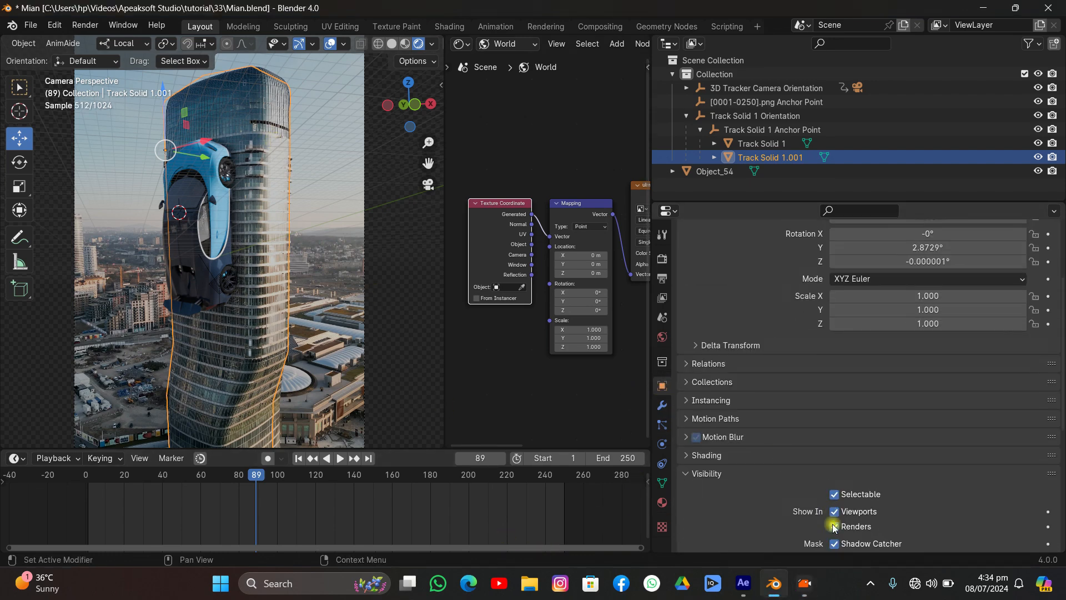
{"action": "left_click", "coordinate": [836, 543]}
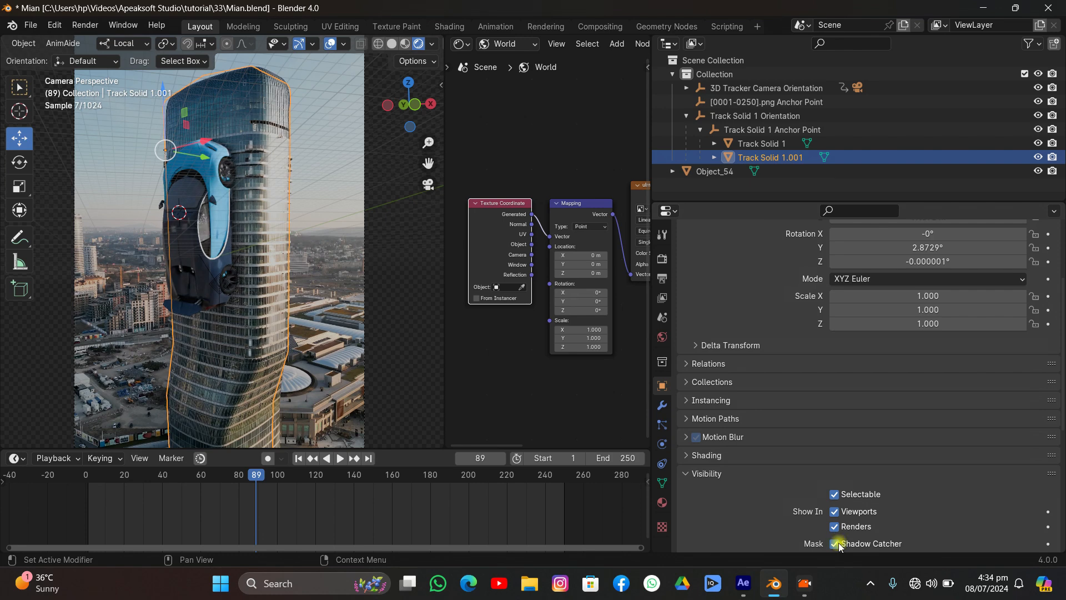
{"action": "left_click", "coordinate": [839, 543]}
{"action": "left_click", "coordinate": [839, 544]}
{"action": "left_click", "coordinate": [839, 543]}
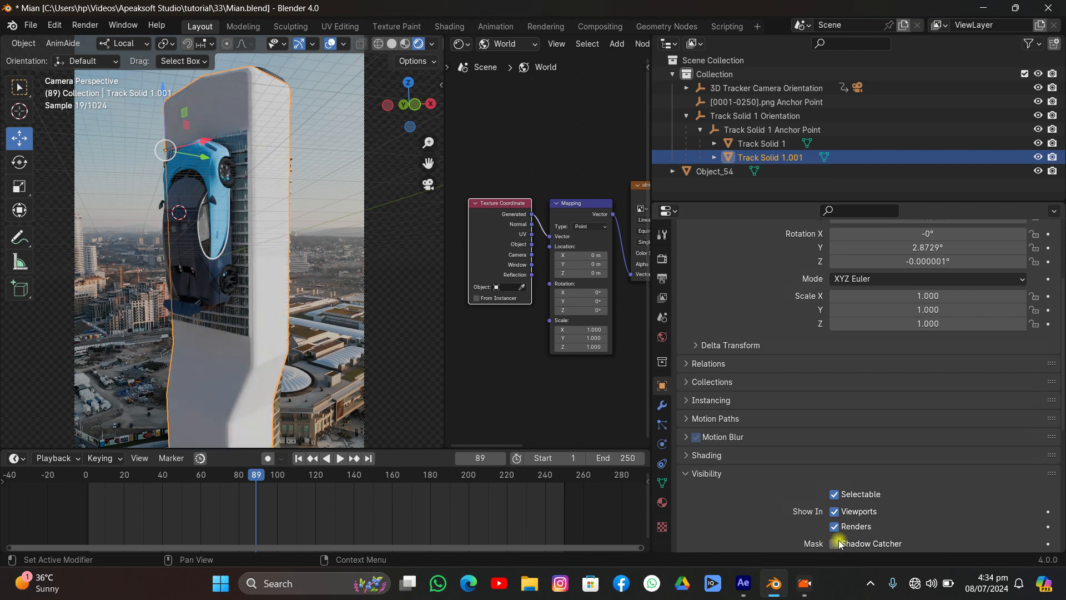
- Create a new material for Track Solid 1.001 and sample its base color from the tower's blue-grey glass facade in the footage
{"action": "left_click", "coordinate": [662, 502]}
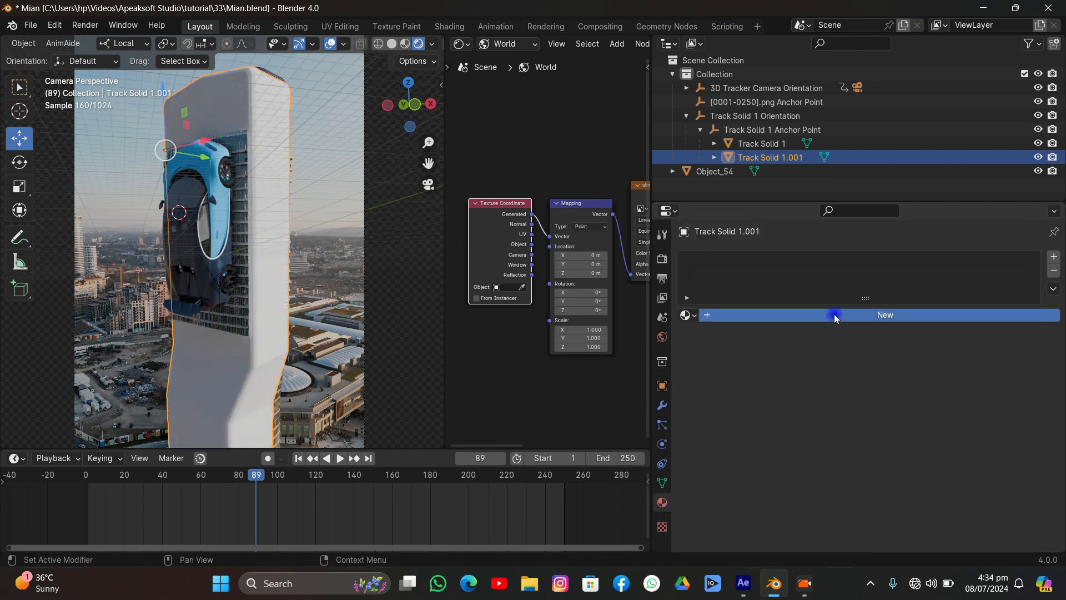
{"action": "left_click", "coordinate": [834, 314]}
{"action": "left_click", "coordinate": [956, 403]}
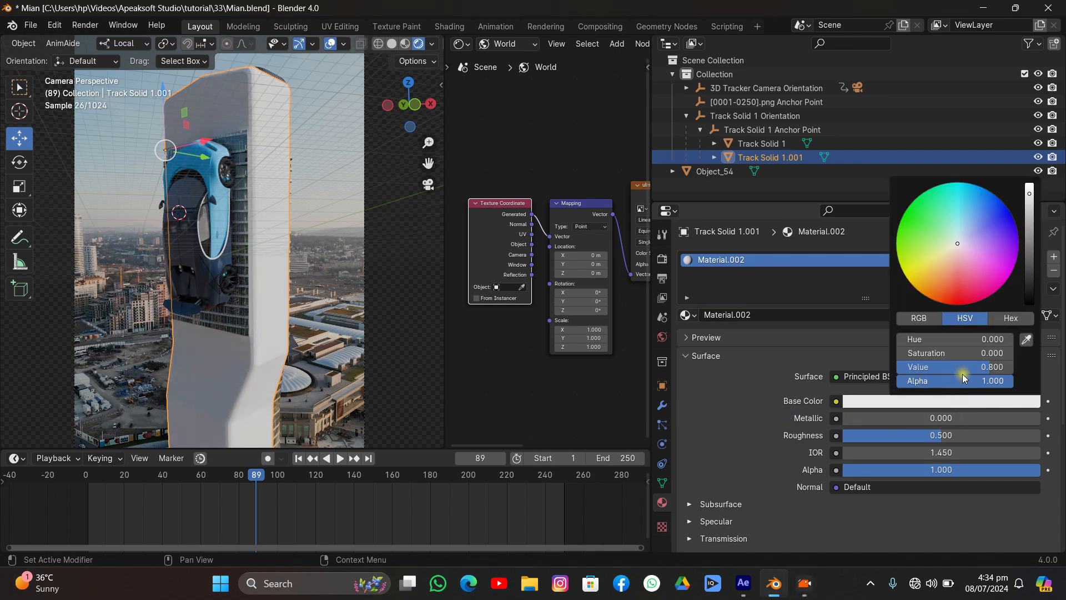
{"action": "left_click", "coordinate": [1026, 339]}
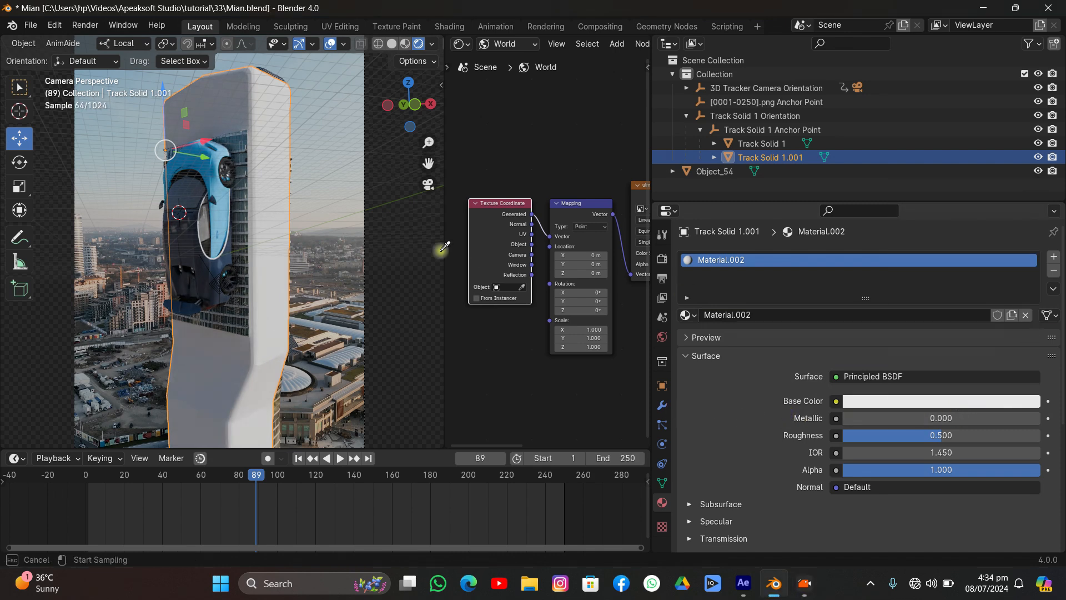
{"action": "left_click", "coordinate": [242, 142]}
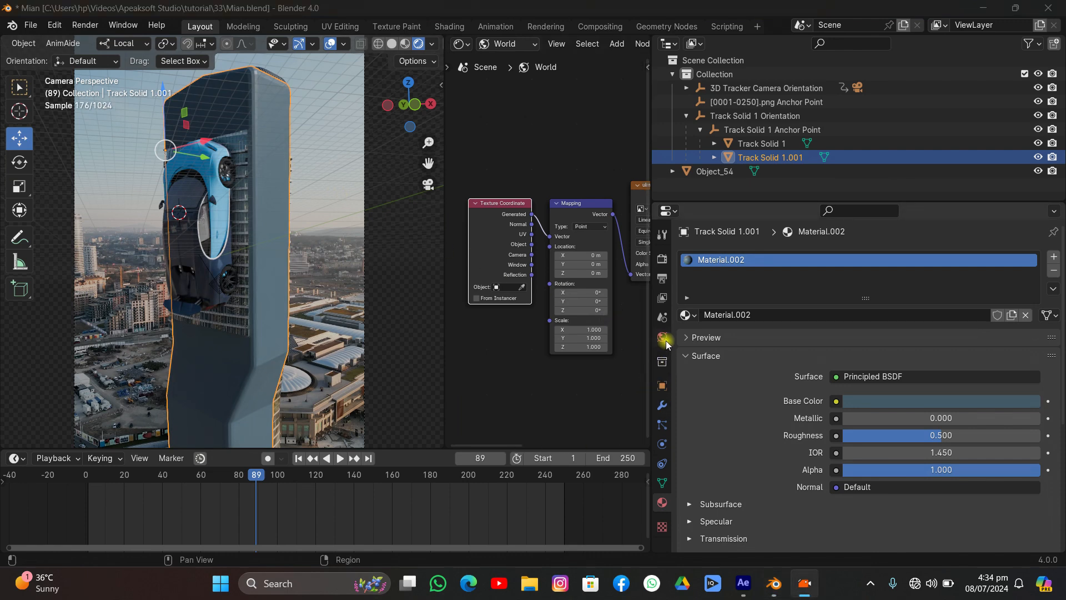
- Re-enable Shadow Catcher in the visibility settings of Track Solid 1.001
{"action": "left_click", "coordinate": [662, 386]}
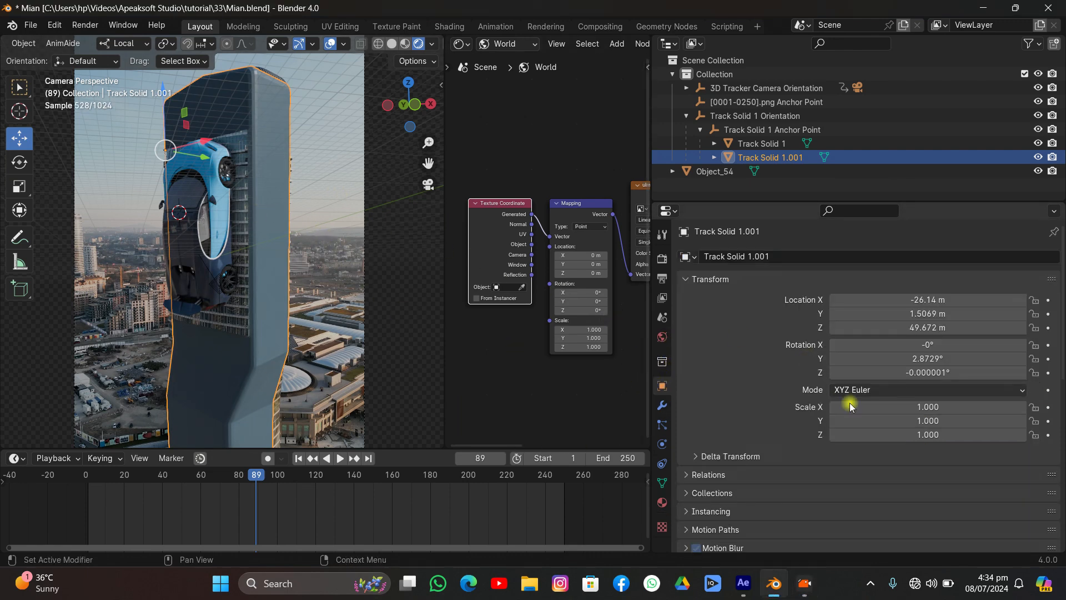
{"action": "scroll", "coordinate": [850, 402], "scroll_direction": "down", "scroll_amount": 5}
{"action": "left_click", "coordinate": [834, 543]}
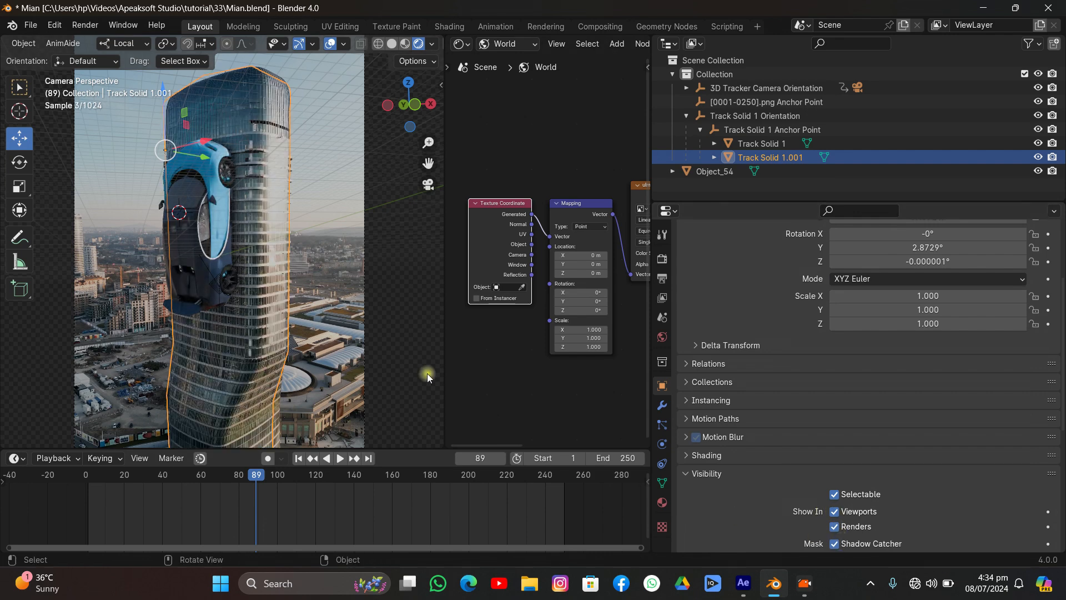
- Link materials between Track Solid 1.001 and Track Solid 1, with Track Solid 1 as the active object, and deselect both
{"action": "left_click", "coordinate": [245, 205], "text": "shift"}
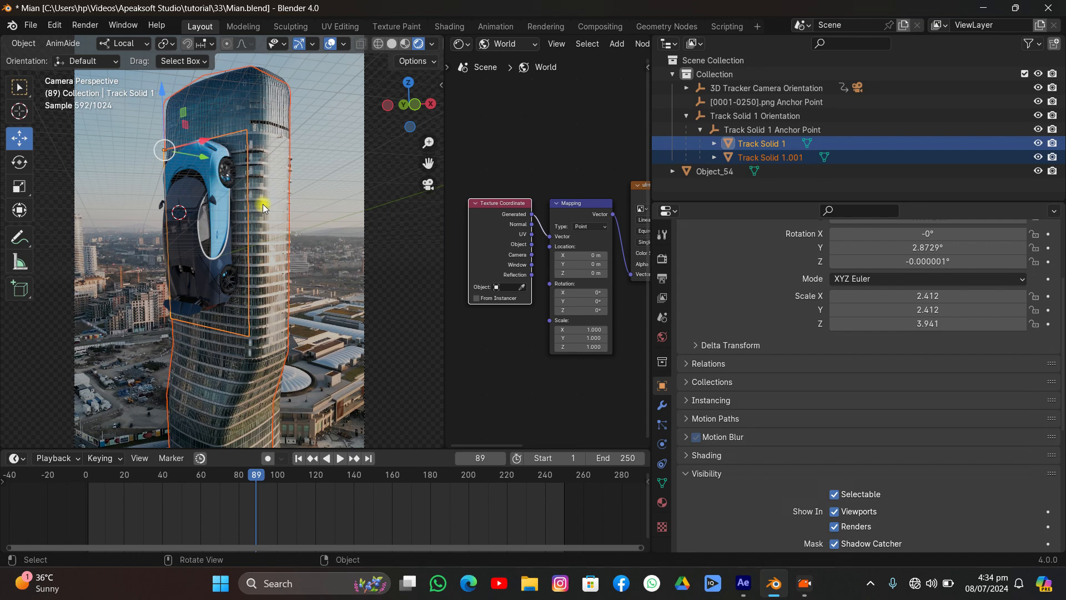
{"action": "key", "text": "ctrl+l"}
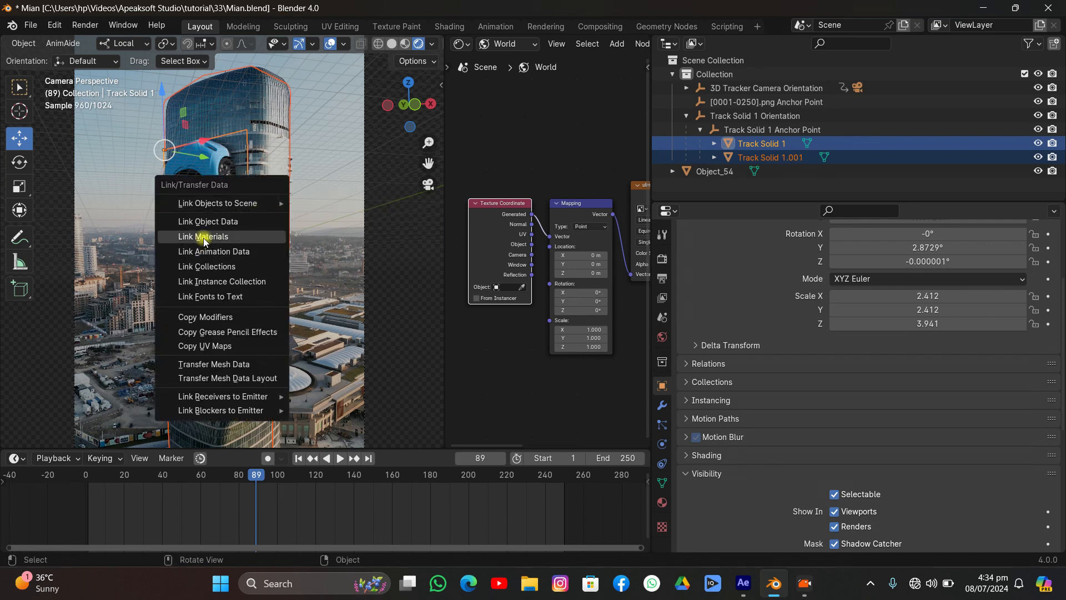
{"action": "left_click", "coordinate": [246, 233]}
{"action": "left_click", "coordinate": [307, 209]}
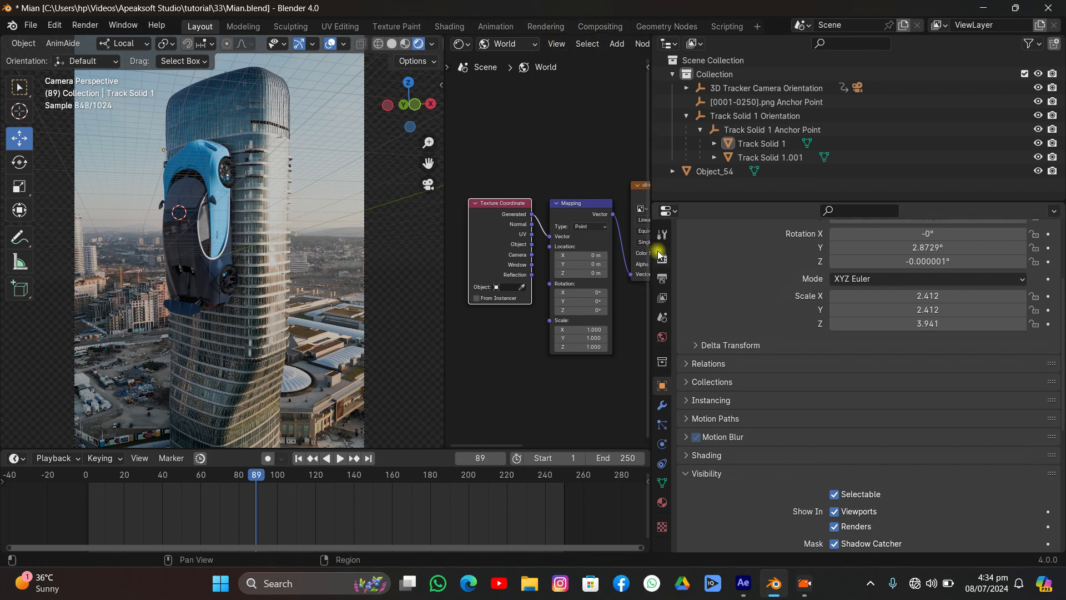
- Set the maximum samples for the final Cycles render to 100
{"action": "left_click", "coordinate": [661, 275]}
{"action": "scroll", "coordinate": [844, 261], "scroll_direction": "up", "scroll_amount": 3}
{"action": "left_click", "coordinate": [662, 258]}
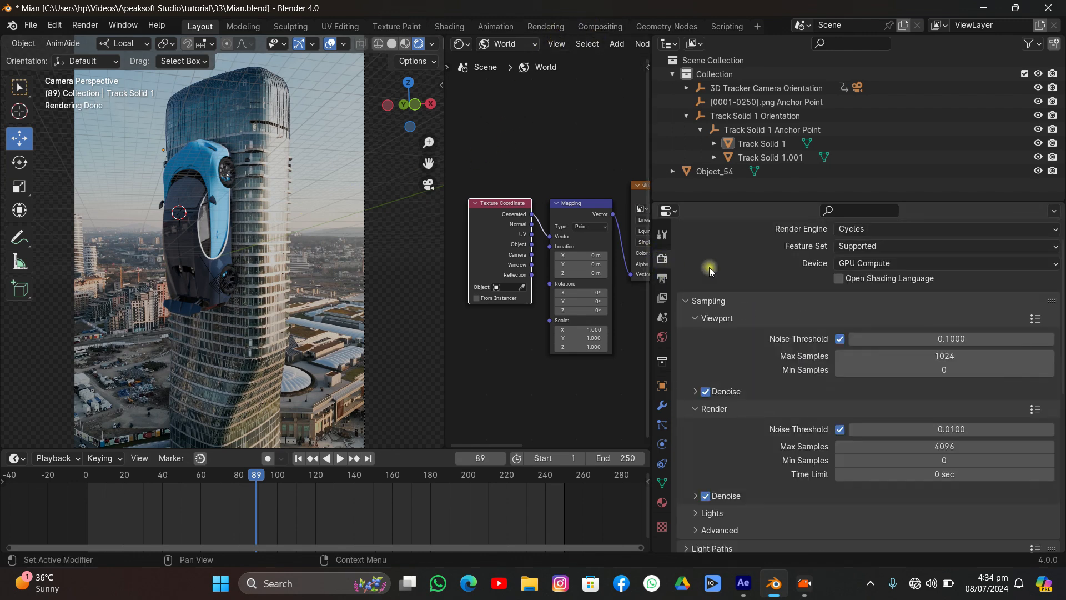
{"action": "left_click", "coordinate": [925, 449]}
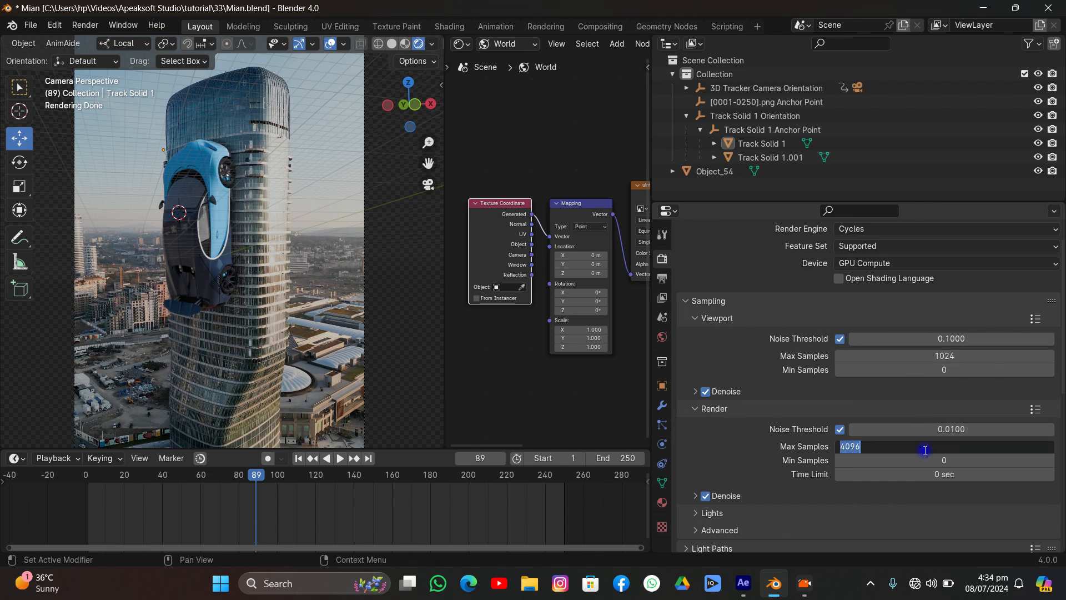
{"action": "type", "text": "100"}
{"action": "key", "text": "Return"}
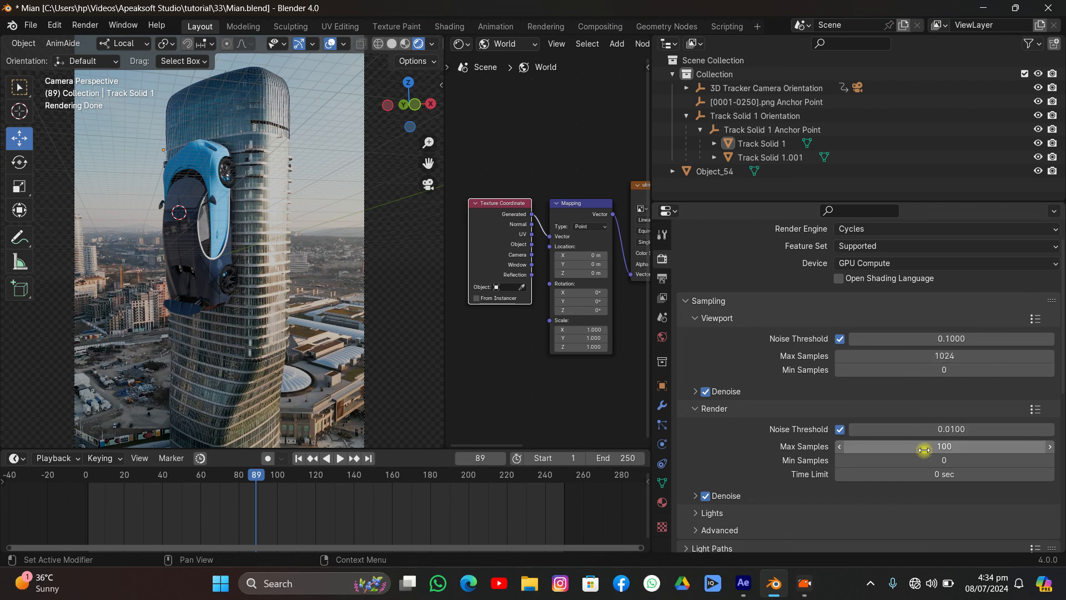
- Enable nodes in the Compositing workspace and move the Render Layers node farther away from the Composite node
{"action": "left_click", "coordinate": [588, 28]}
{"action": "left_click", "coordinate": [172, 50]}
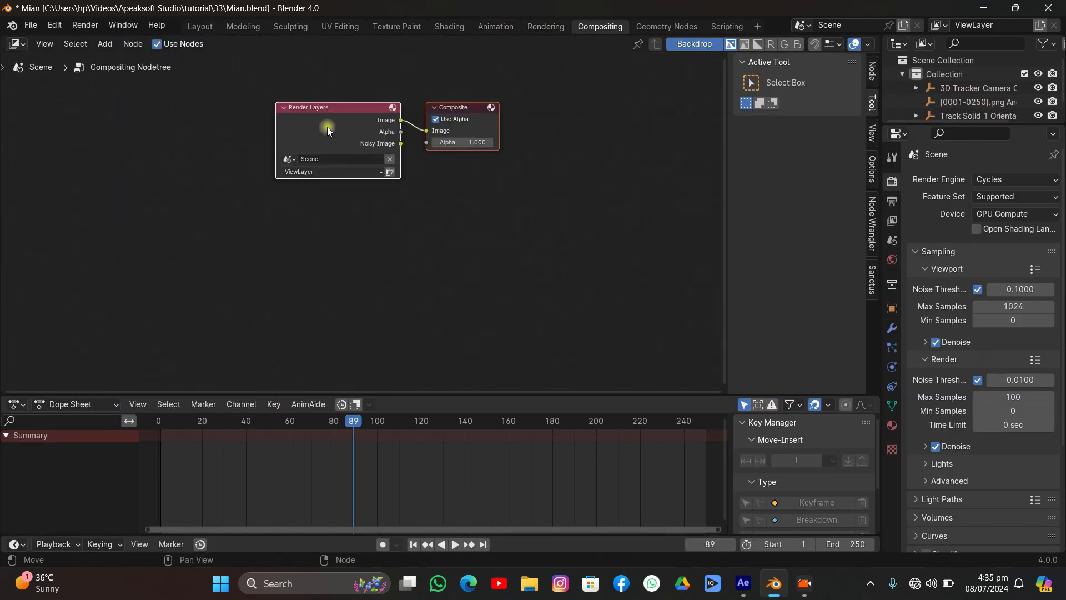
{"action": "left_click_drag", "start_coordinate": [328, 127], "coordinate": [128, 147]}
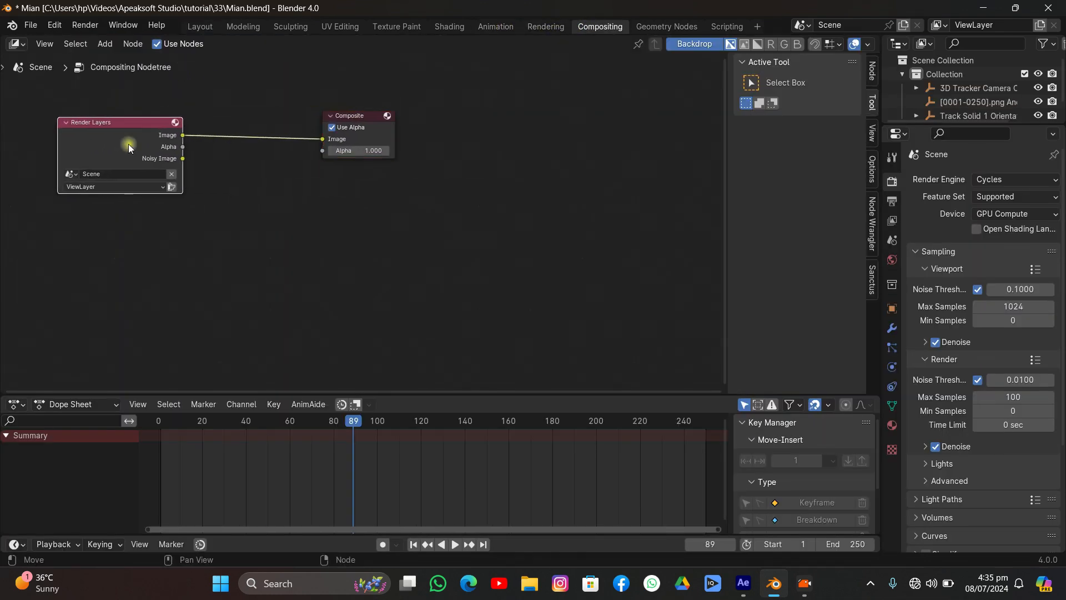
- Add a Viewer node below the Composite node and connect the Render Layers image output to it
{"action": "left_click", "coordinate": [105, 44]}
{"action": "mouse_move", "coordinate": [126, 74]}
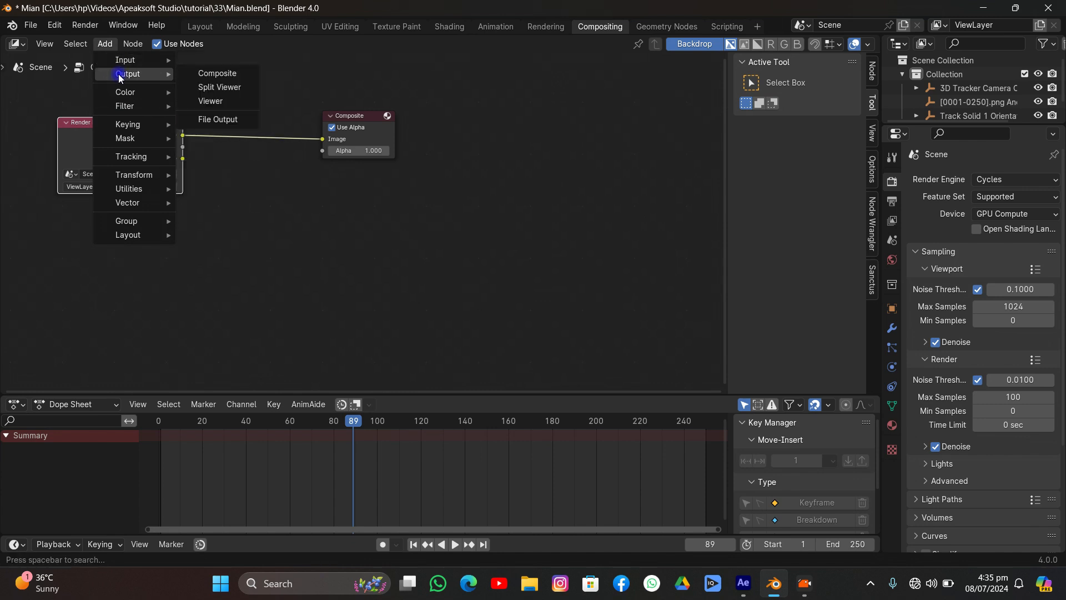
{"action": "left_click", "coordinate": [210, 101]}
{"action": "left_click", "coordinate": [279, 175]}
{"action": "left_click_drag", "start_coordinate": [181, 135], "coordinate": [351, 215]}
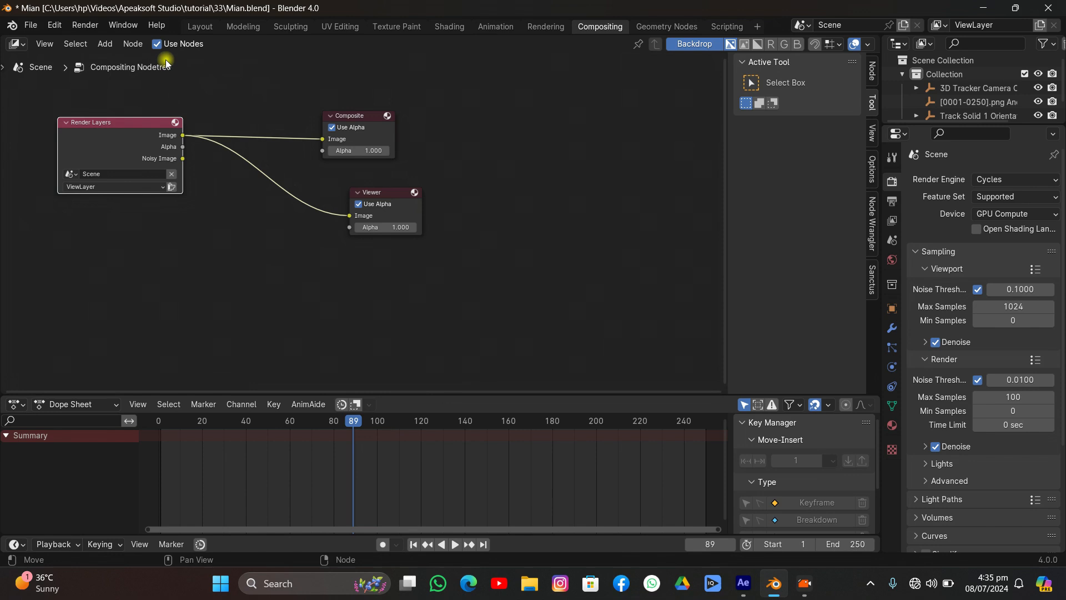
- Add a Movie Clip input node below the Render Layers node
{"action": "left_click", "coordinate": [108, 43]}
{"action": "mouse_move", "coordinate": [125, 59]}
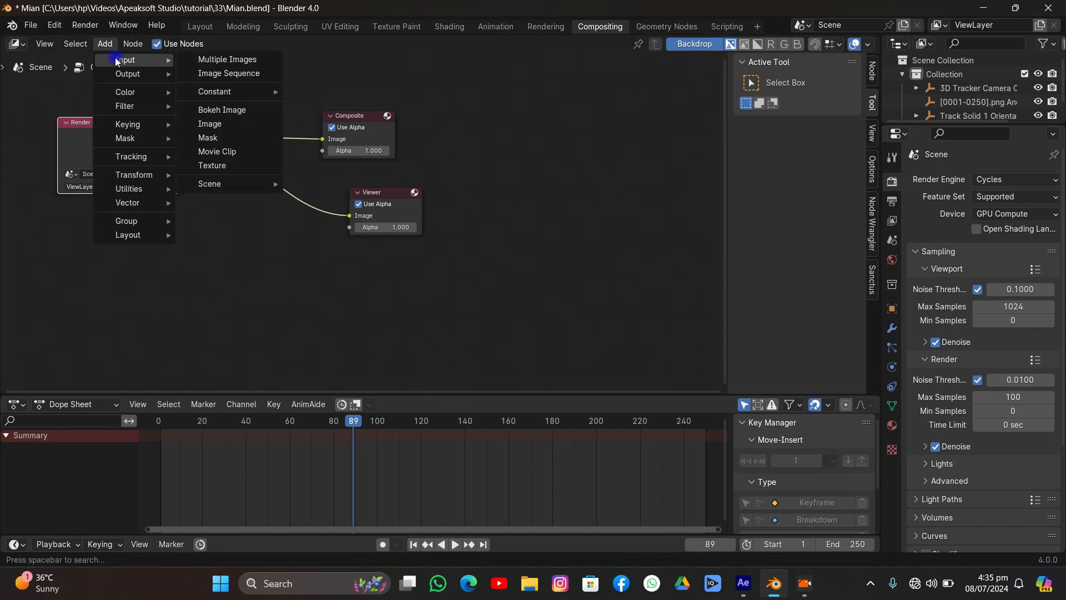
{"action": "left_click", "coordinate": [253, 148]}
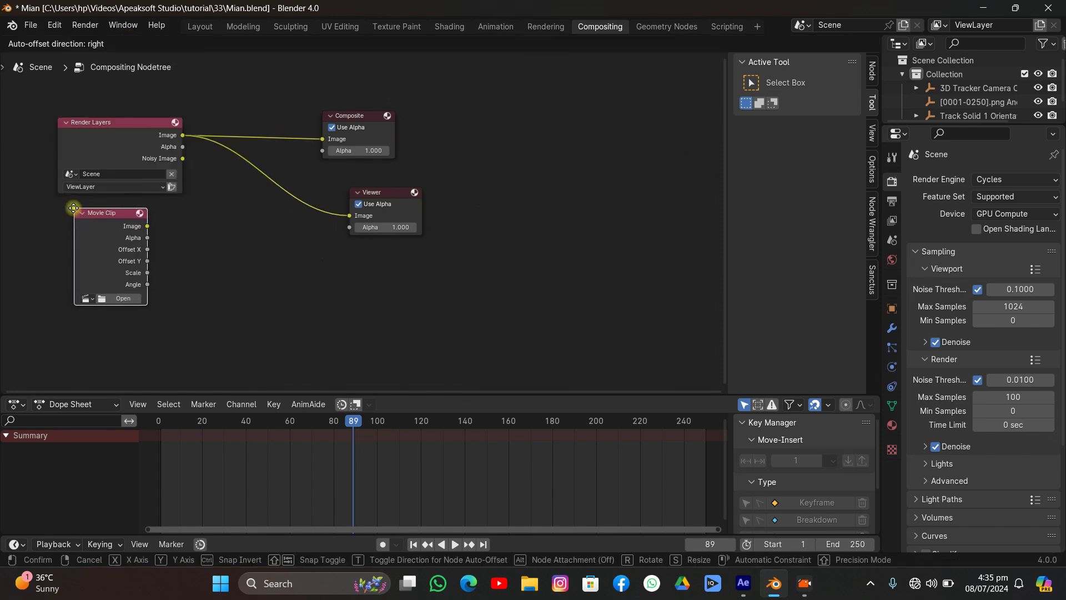
{"action": "left_click", "coordinate": [62, 210]}
- Insert an Alpha Over node on the link between the Render Layers and Viewer nodes
{"action": "left_click", "coordinate": [103, 48]}
{"action": "mouse_move", "coordinate": [109, 57]}
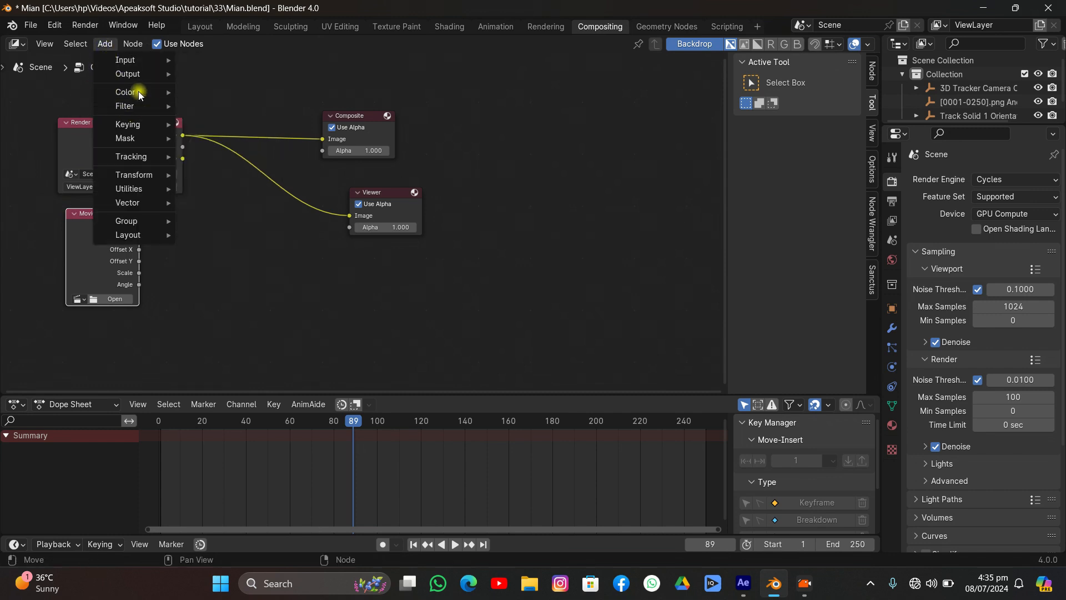
{"action": "mouse_move", "coordinate": [138, 92]}
{"action": "mouse_move", "coordinate": [209, 108]}
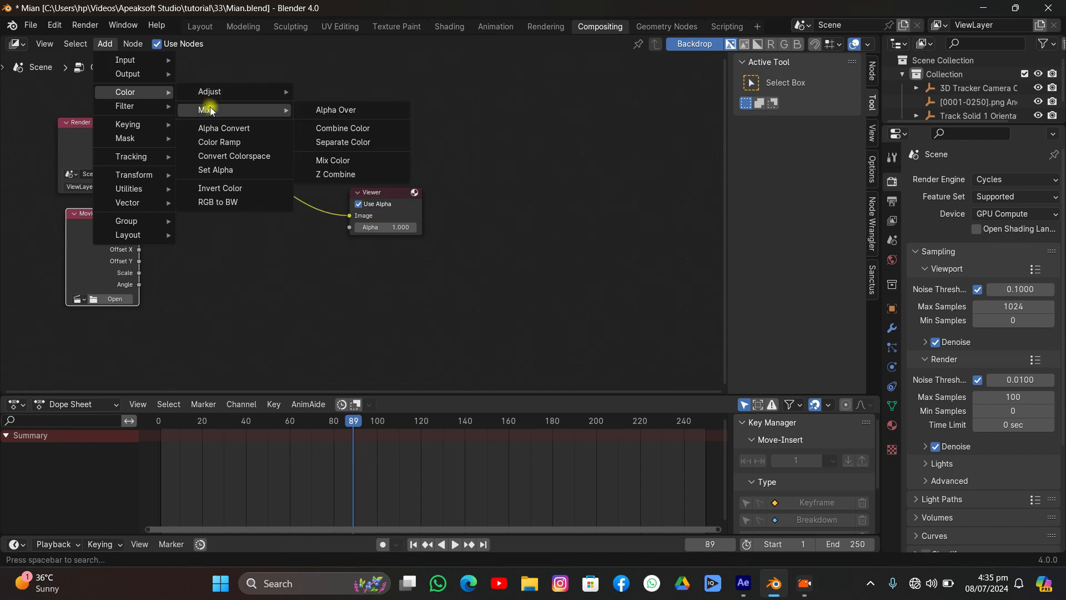
{"action": "left_click", "coordinate": [315, 110]}
{"action": "left_click", "coordinate": [215, 156]}
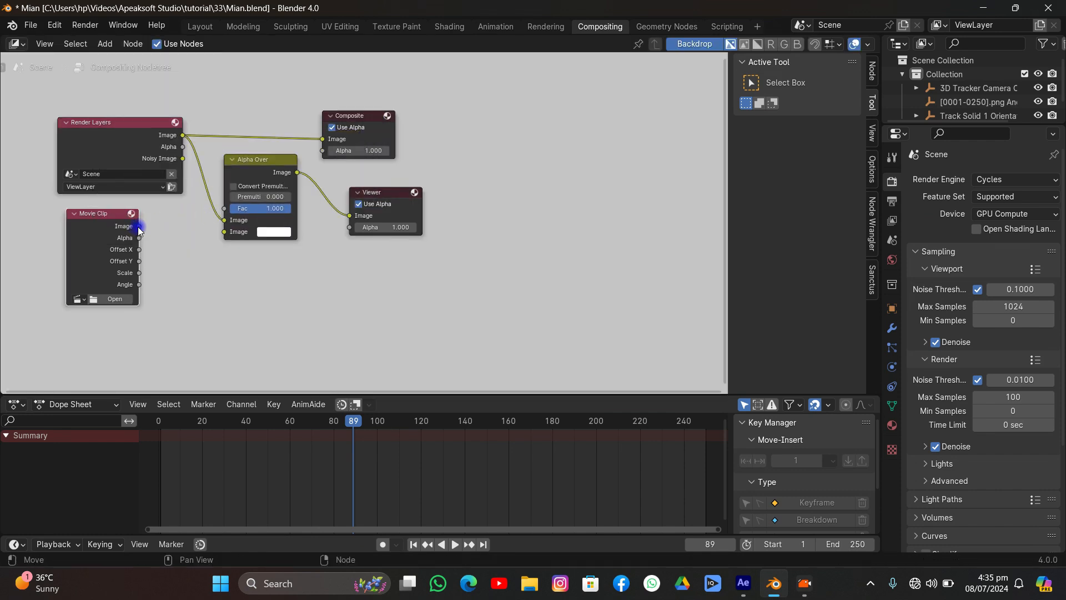
- Feed Movie Clip into Alpha Over's first image input and Render Layers into its second, and send its output to Composite
{"action": "left_click_drag", "start_coordinate": [138, 226], "coordinate": [225, 221]}
{"action": "left_click_drag", "start_coordinate": [183, 135], "coordinate": [224, 231]}
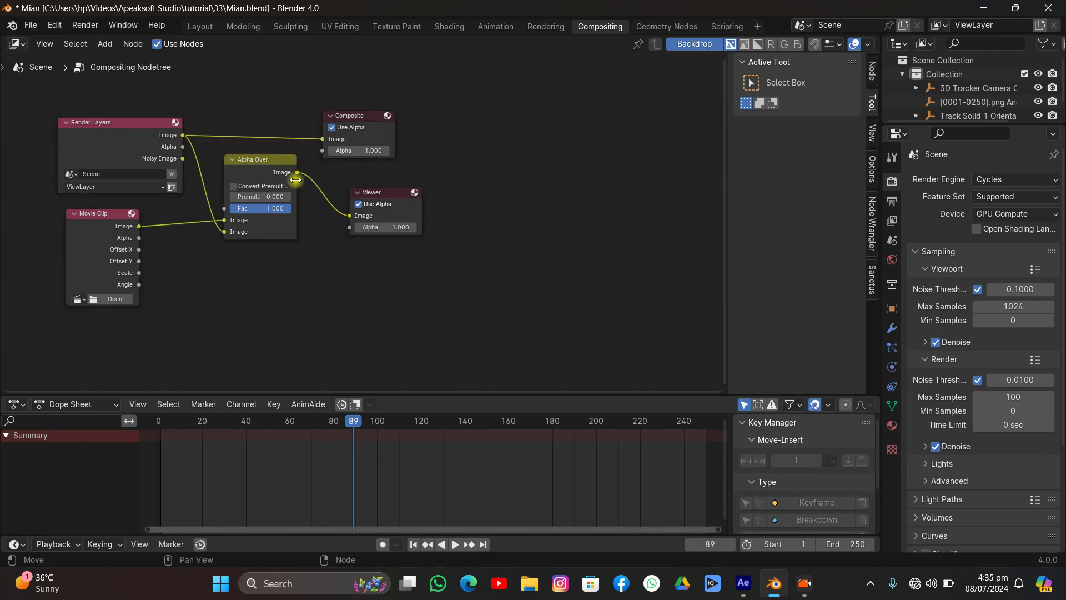
{"action": "left_click_drag", "start_coordinate": [299, 173], "coordinate": [320, 143]}
- Assign the 0001.png clip to the Movie Clip node and set the backdrop zoom to 0.18
{"action": "left_click", "coordinate": [79, 299]}
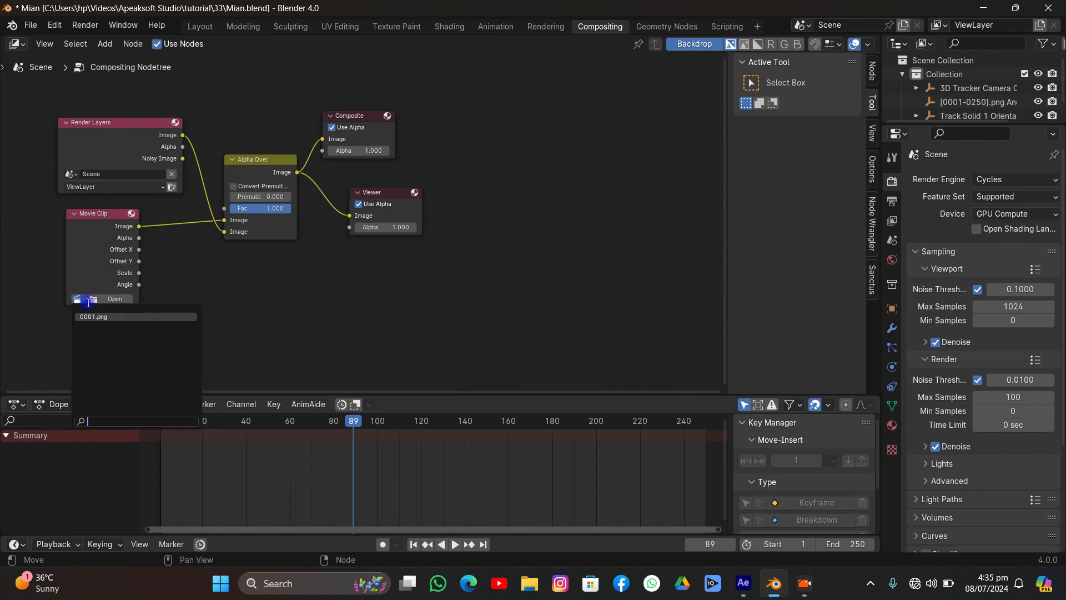
{"action": "left_click", "coordinate": [101, 315]}
{"action": "key", "text": "Home"}
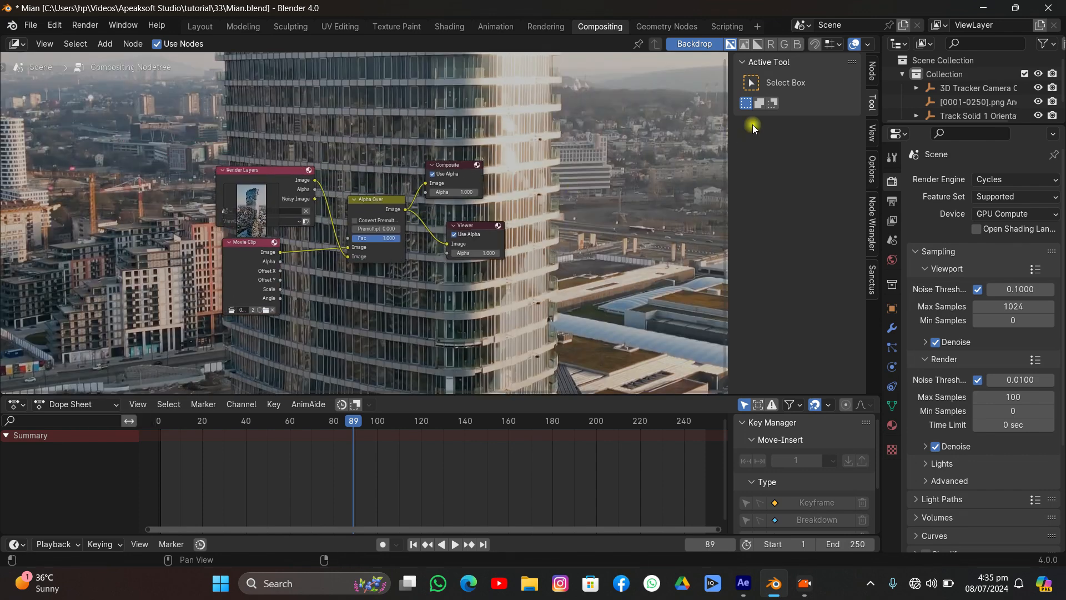
{"action": "left_click", "coordinate": [872, 132]}
{"action": "left_click_drag", "start_coordinate": [824, 98], "coordinate": [775, 98]}
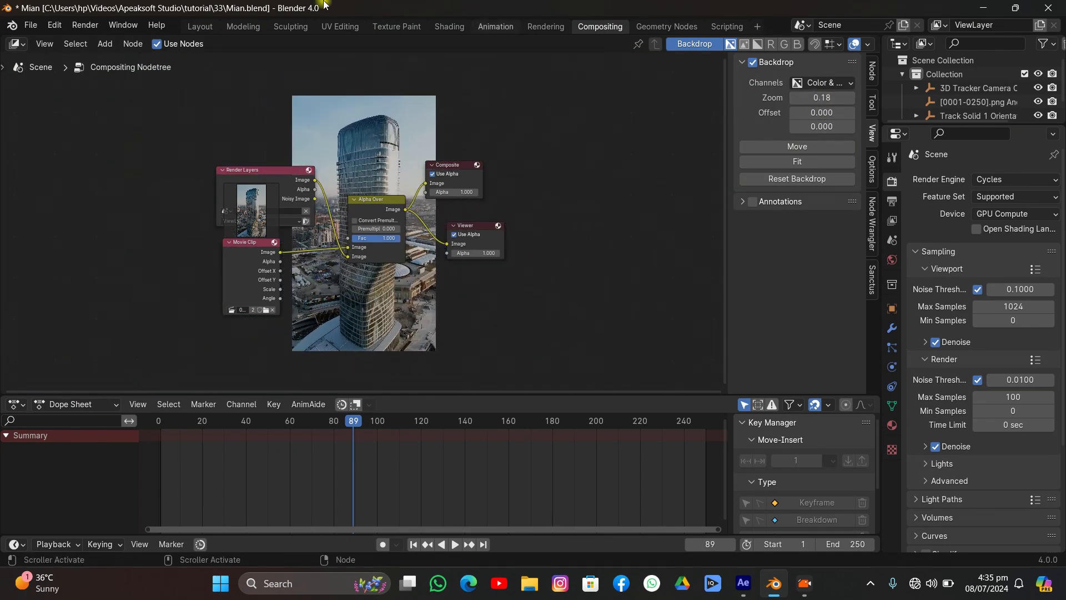
- Render frame 89 as a still image, inspect the car on the tower, and close the render window
{"action": "left_click", "coordinate": [89, 25]}
{"action": "left_click", "coordinate": [96, 41]}
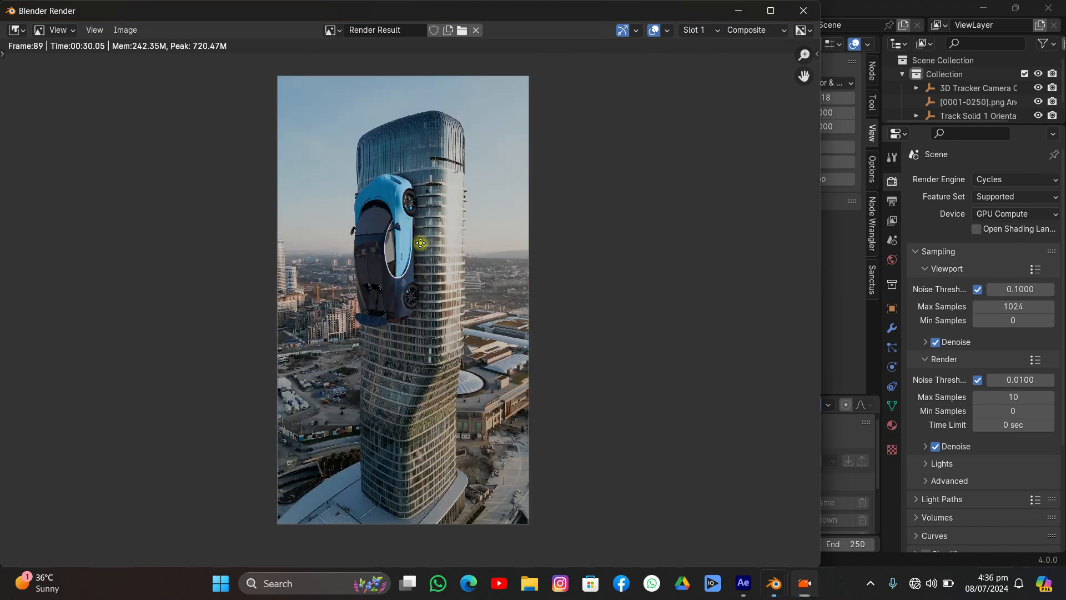
{"action": "scroll", "coordinate": [396, 228], "scroll_direction": "up", "scroll_amount": 3}
{"action": "scroll", "coordinate": [371, 204], "scroll_direction": "down", "scroll_amount": 2}
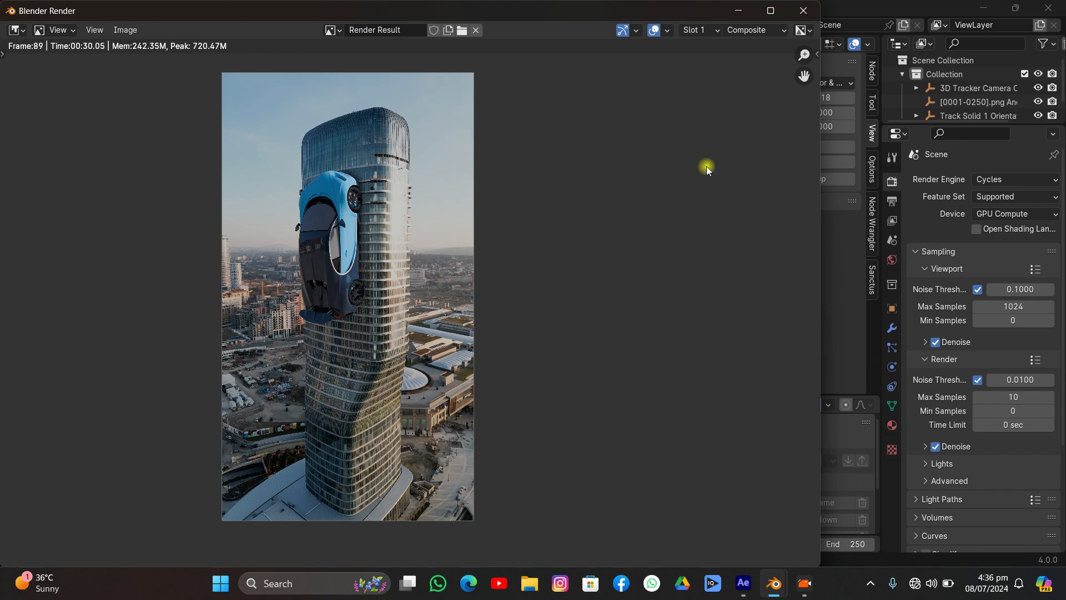
{"action": "left_click", "coordinate": [803, 11]}
- Shift the compositing nodes clear of the backdrop to check the composite, and save the file
{"action": "middle_click_drag", "start_coordinate": [450, 169], "coordinate": [174, 171]}
{"action": "scroll", "coordinate": [339, 172], "scroll_direction": "up", "scroll_amount": 3}
{"action": "scroll", "coordinate": [354, 171], "scroll_direction": "down", "scroll_amount": 2}
{"action": "middle_click_drag", "start_coordinate": [356, 172], "coordinate": [428, 174]}
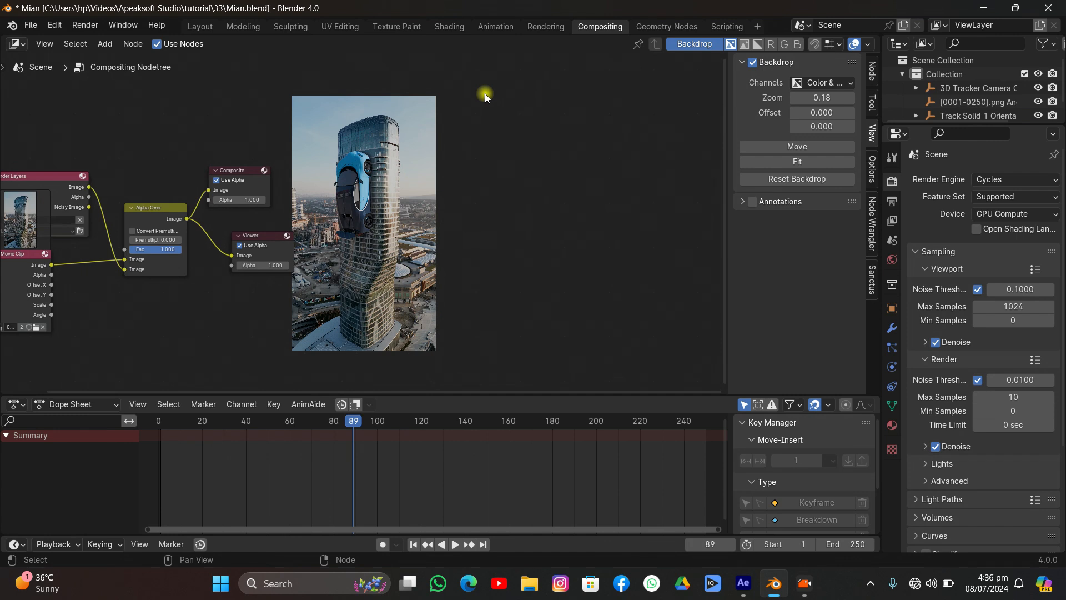
{"action": "key", "text": "ctrl+s"}
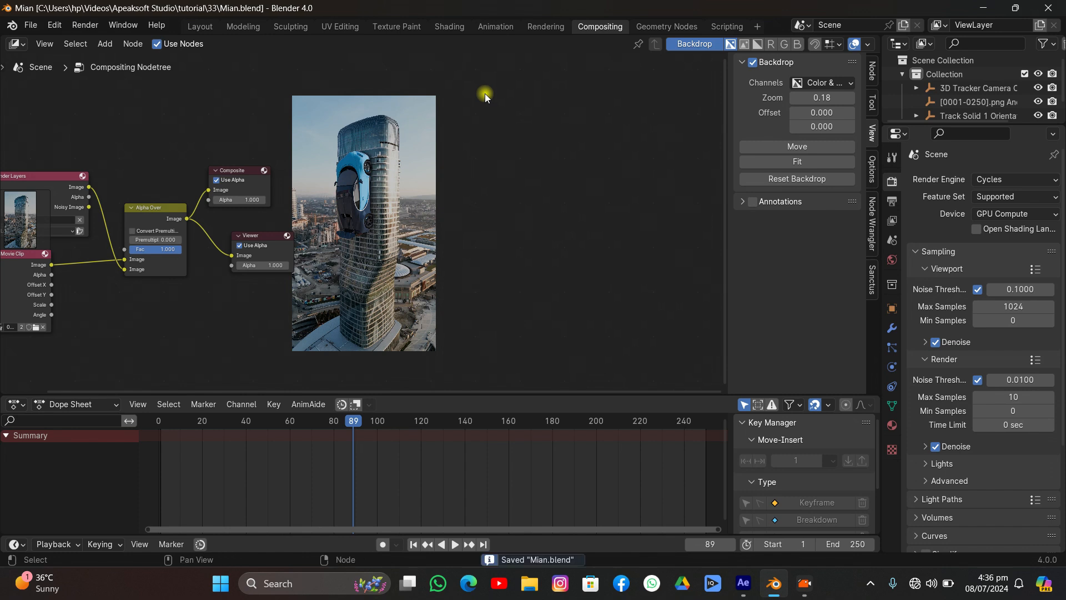